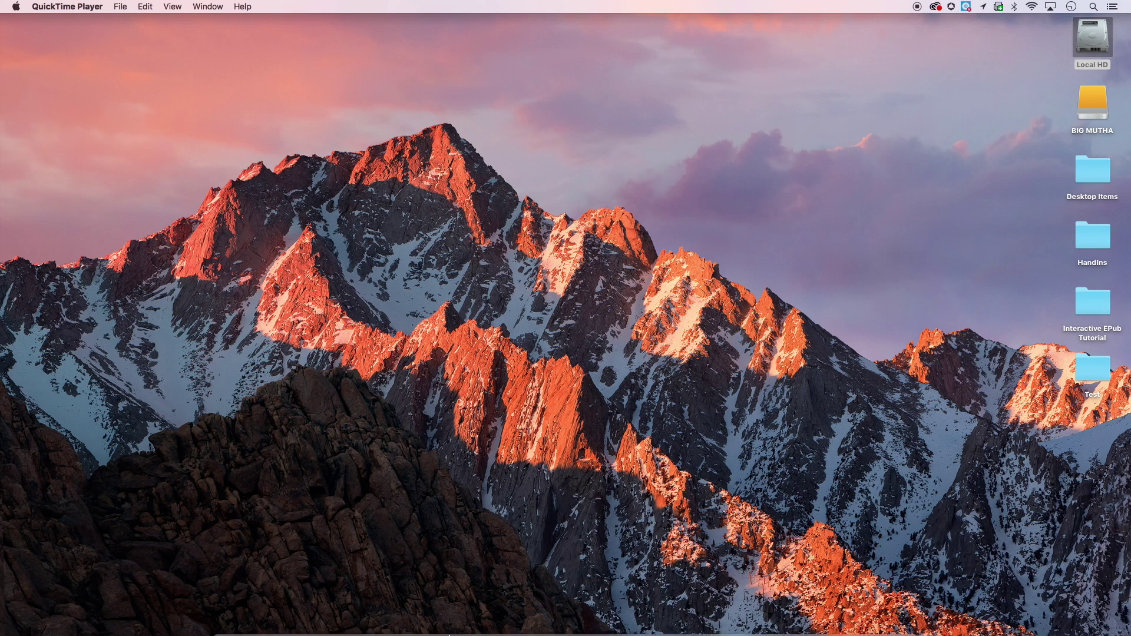
- Switch to Chrome to view the image search results for interactive epub, and minimize the browser window
{"action": "left_click", "coordinate": [437, 619]}
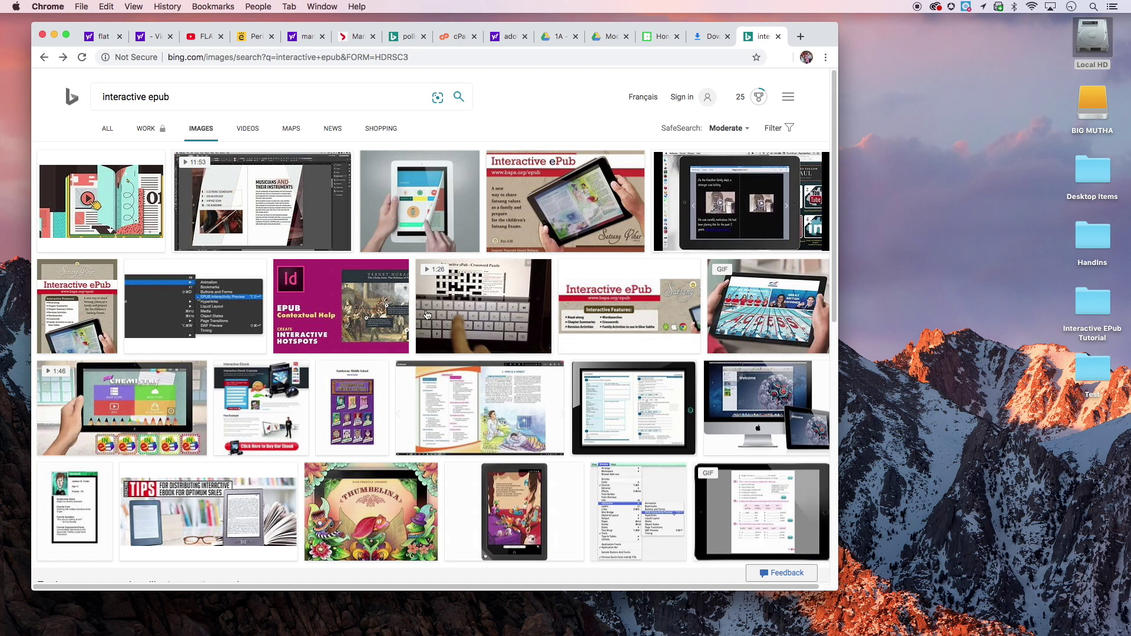
{"action": "left_click", "coordinate": [54, 34]}
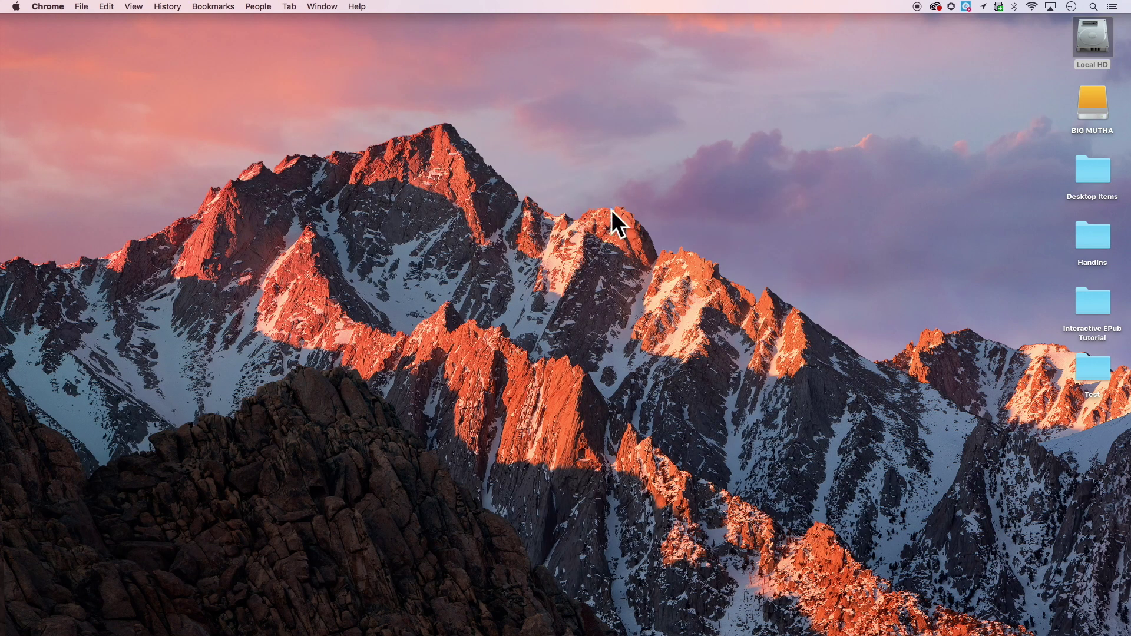
- Open the Interactive EPub Tutorial folder on the desktop and preview the DIESELPOWER.ttf font file
{"action": "double_click", "coordinate": [1091, 320]}
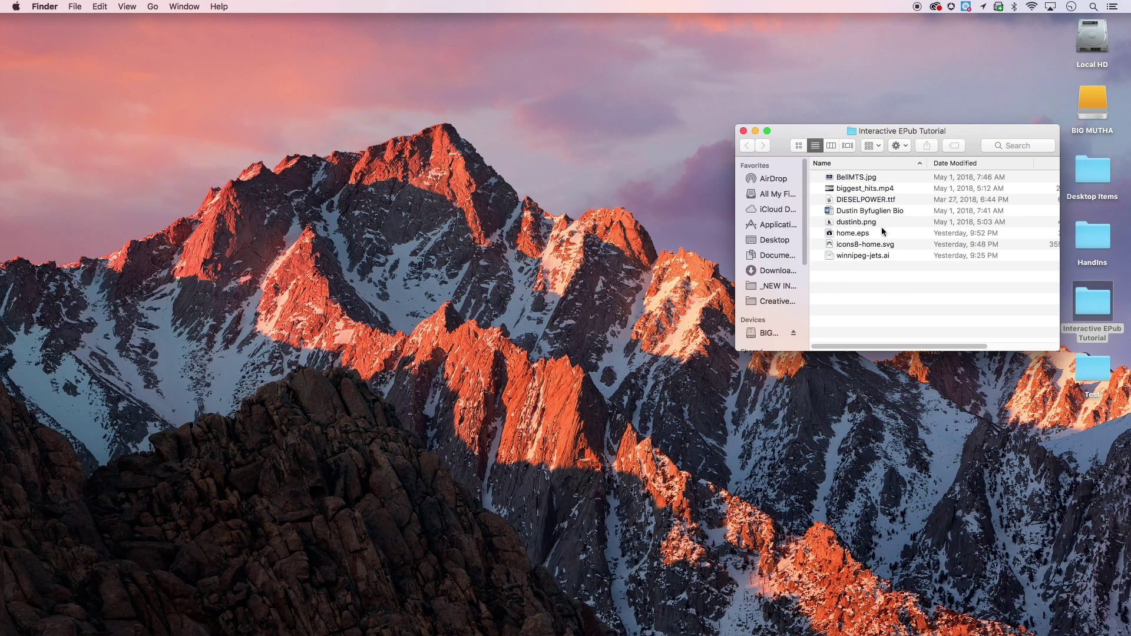
{"action": "left_click", "coordinate": [857, 202]}
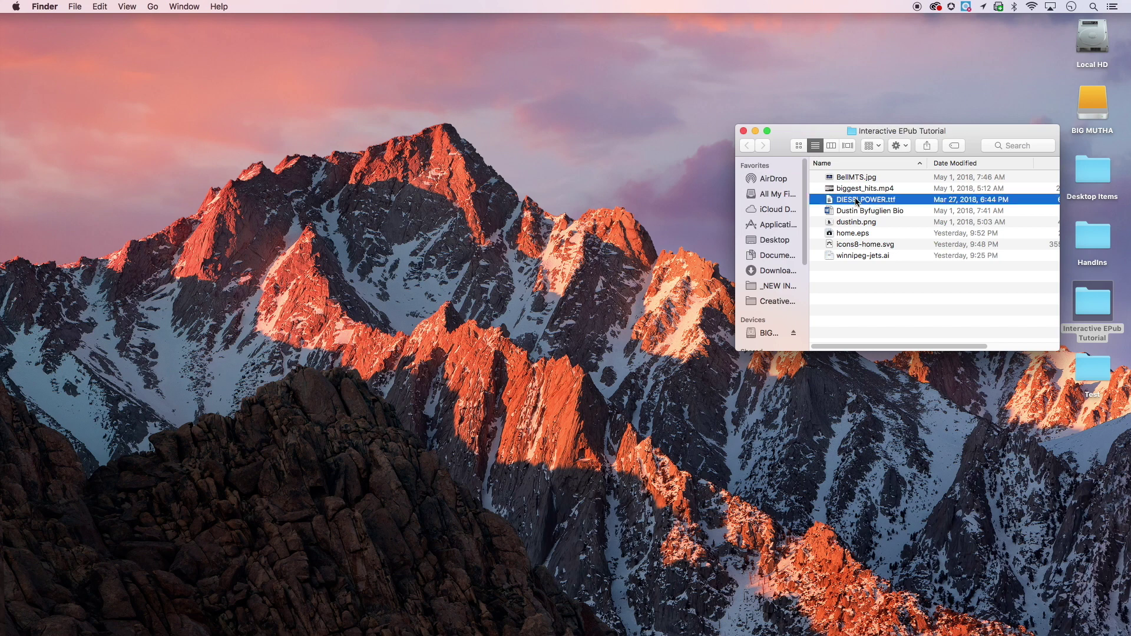
{"action": "double_click", "coordinate": [857, 202]}
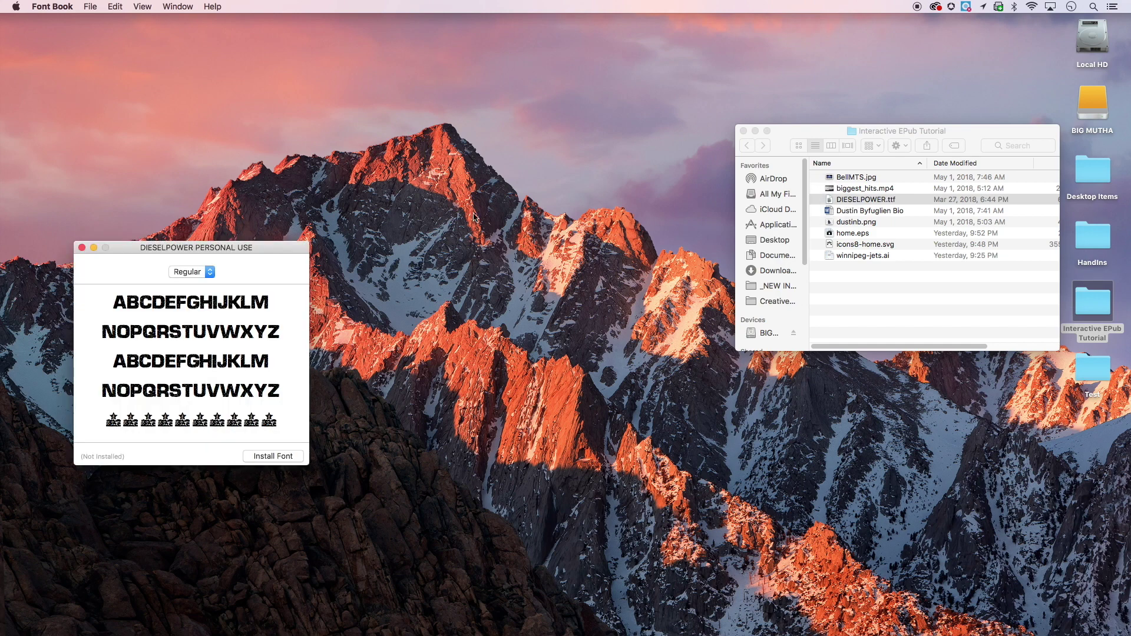
- Install the DIESELPOWER.ttf font, accepting it in font validation, and close Font Book
{"action": "left_click_drag", "start_coordinate": [153, 246], "coordinate": [205, 133]}
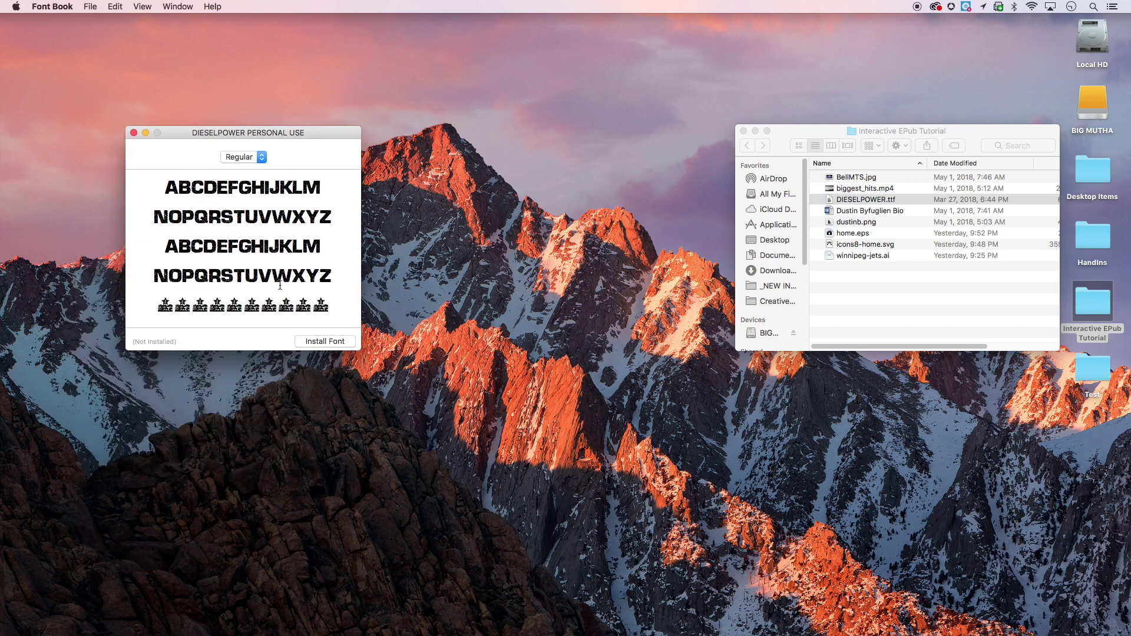
{"action": "left_click", "coordinate": [335, 342]}
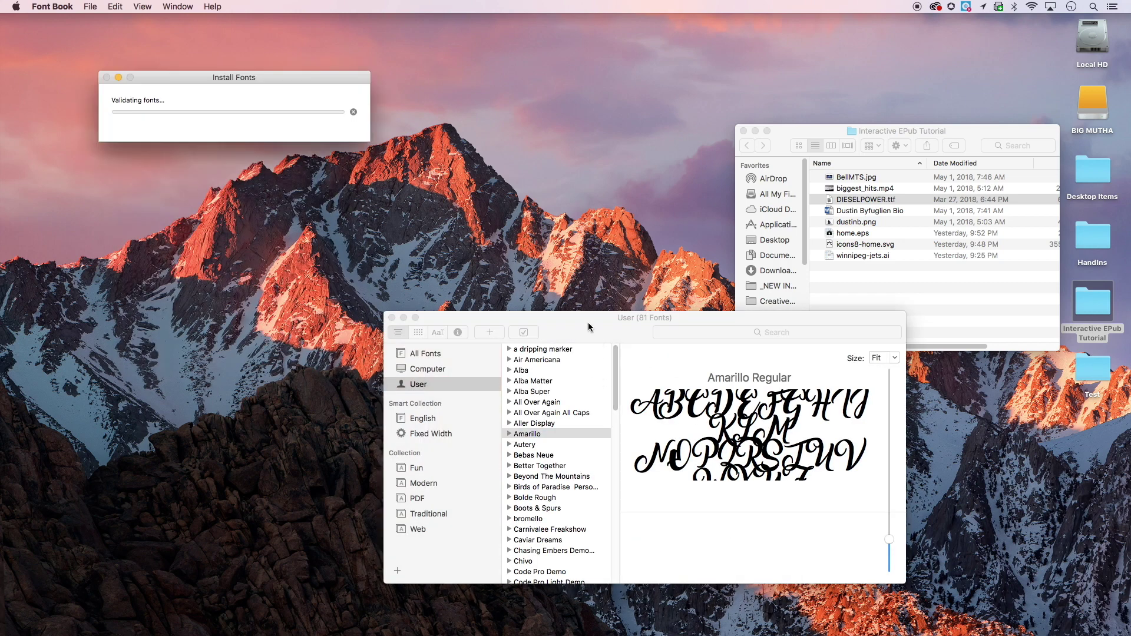
{"action": "left_click_drag", "start_coordinate": [588, 328], "coordinate": [321, 156]}
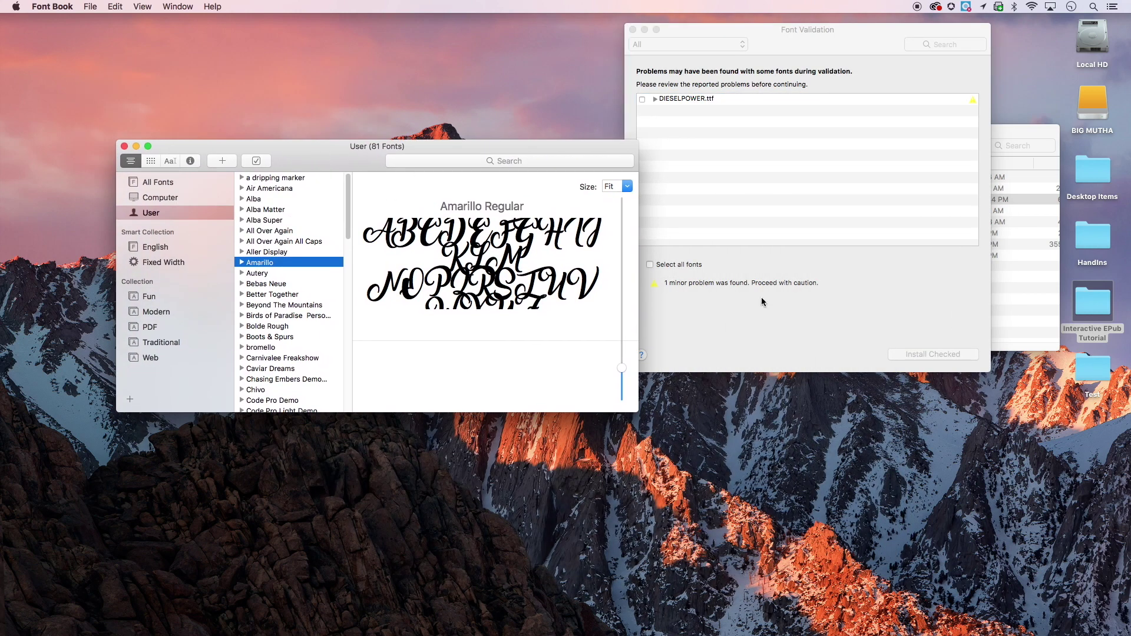
{"action": "left_click", "coordinate": [914, 331]}
{"action": "left_click", "coordinate": [642, 99]}
{"action": "left_click", "coordinate": [963, 354]}
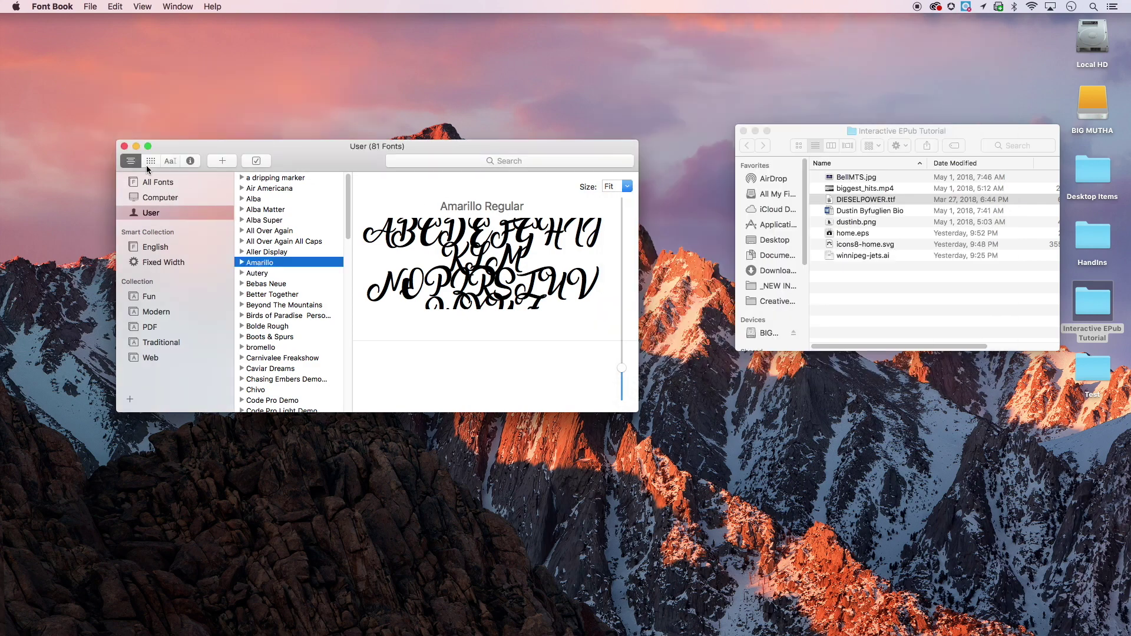
{"action": "left_click", "coordinate": [124, 146]}
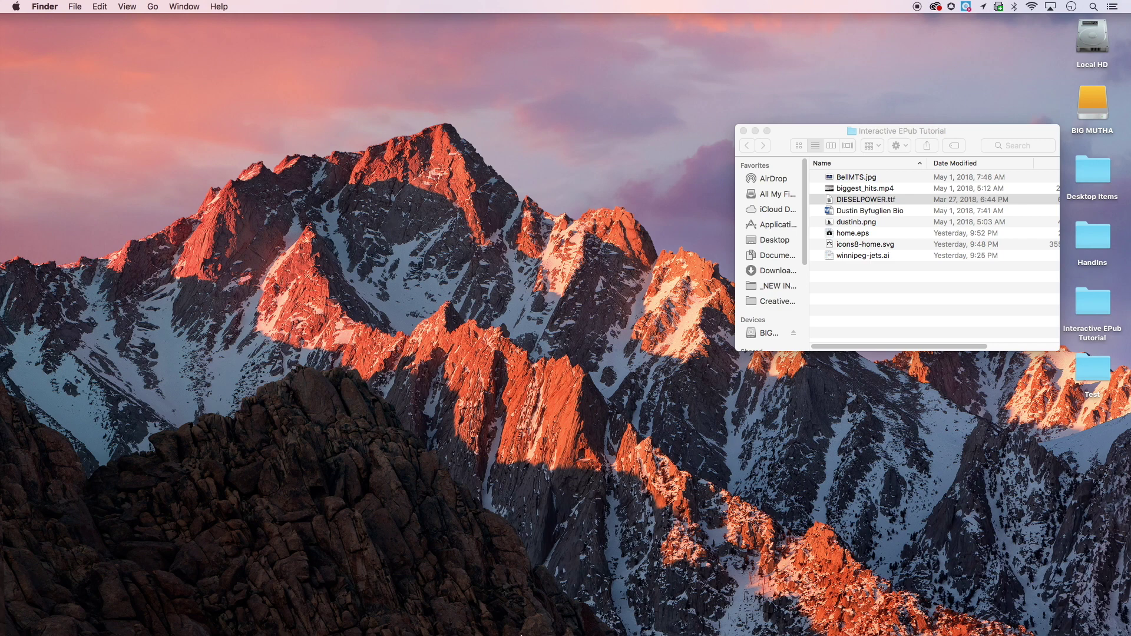
- Switch to InDesign and start setting up a new document
{"action": "mouse_move", "coordinate": [518, 619]}
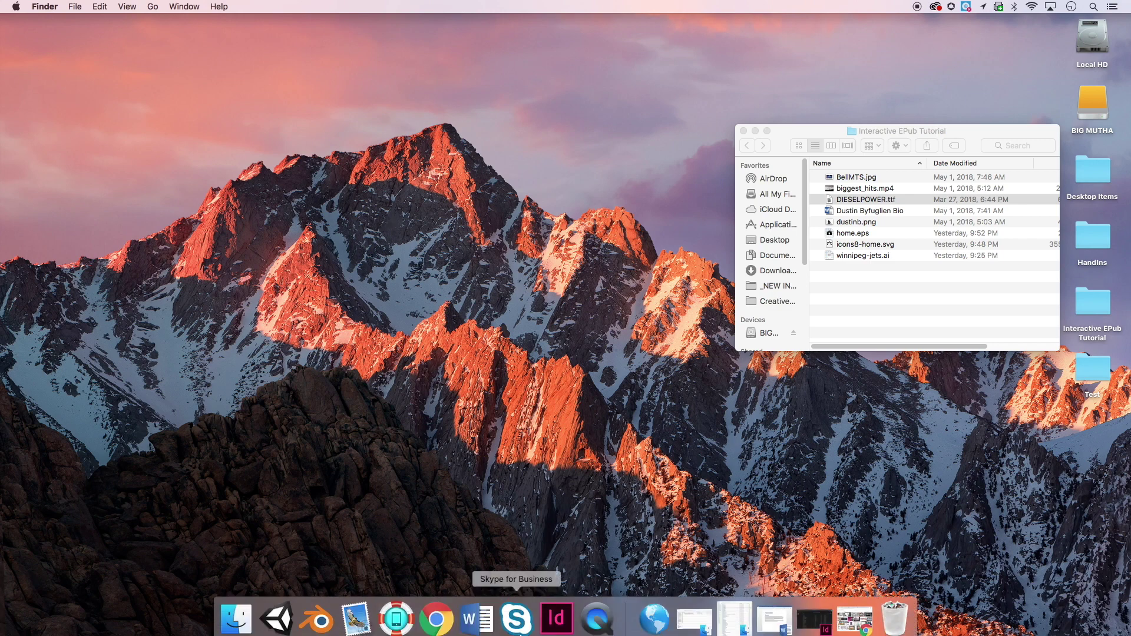
{"action": "left_click", "coordinate": [557, 613]}
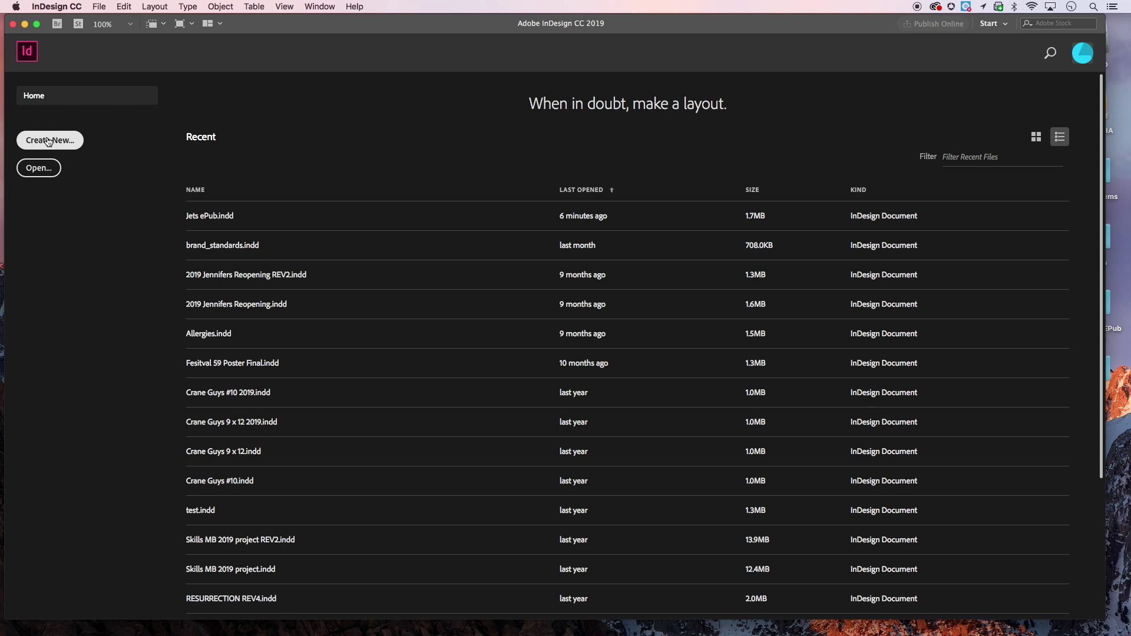
{"action": "left_click", "coordinate": [96, 7]}
{"action": "mouse_move", "coordinate": [104, 23]}
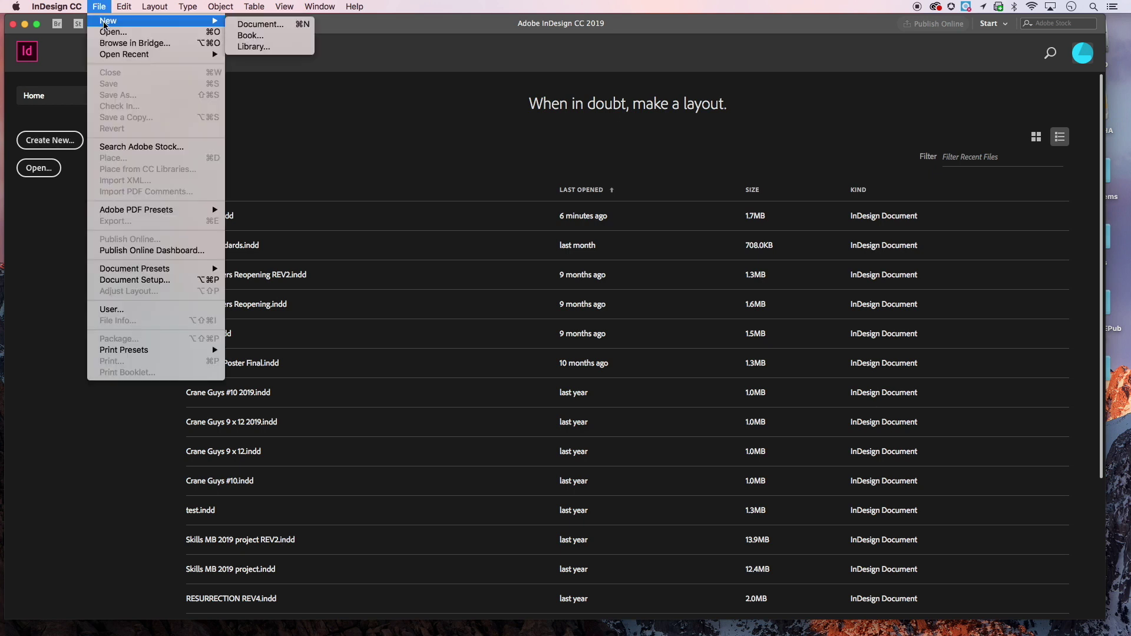
{"action": "left_click", "coordinate": [45, 144]}
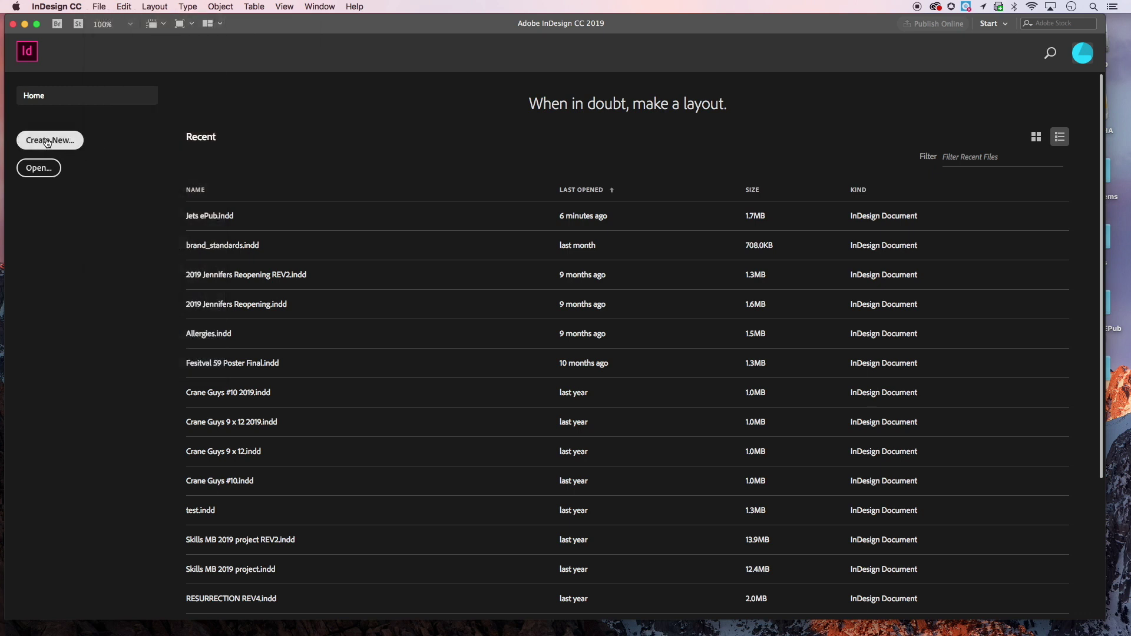
{"action": "left_click", "coordinate": [47, 143]}
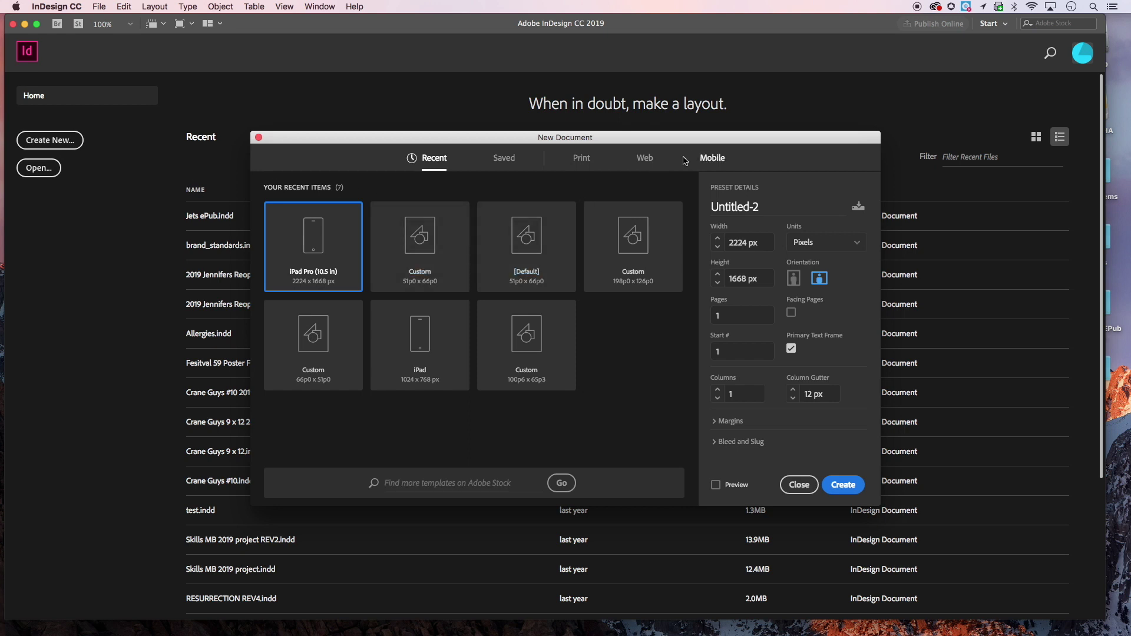
- Browse all the blank Mobile presets and choose iPad Pro (10.5 in), 2224 x 1668 px
{"action": "left_click", "coordinate": [718, 158]}
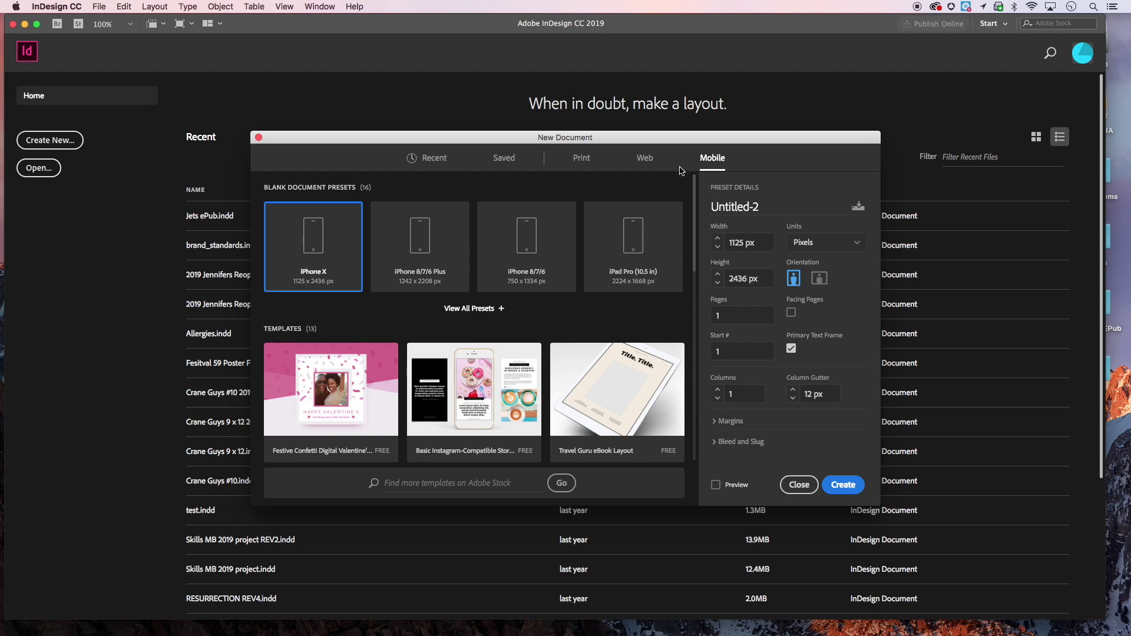
{"action": "left_click", "coordinate": [471, 309]}
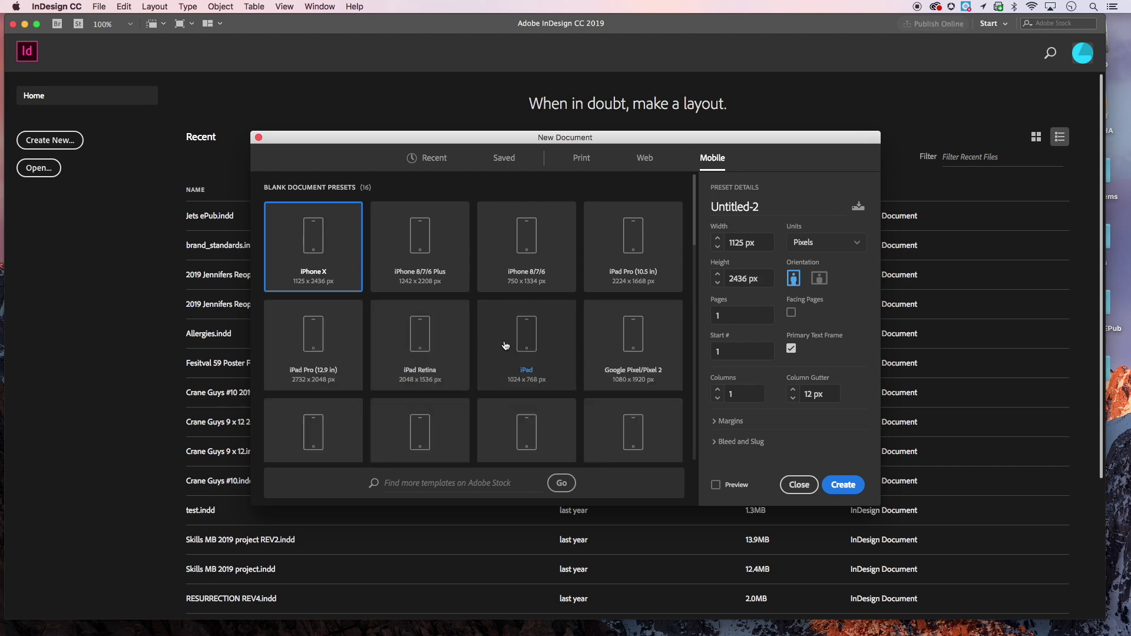
{"action": "scroll", "coordinate": [507, 347], "scroll_direction": "down", "scroll_amount": 5}
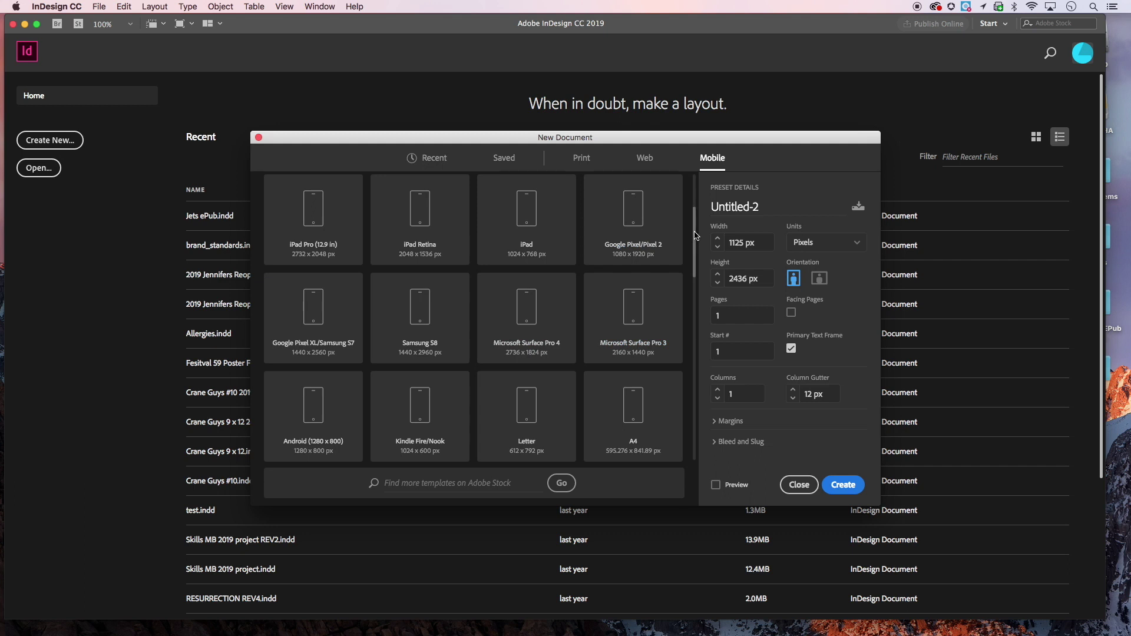
{"action": "scroll", "coordinate": [695, 248], "scroll_direction": "down", "scroll_amount": 3}
{"action": "scroll", "coordinate": [702, 247], "scroll_direction": "down", "scroll_amount": 1}
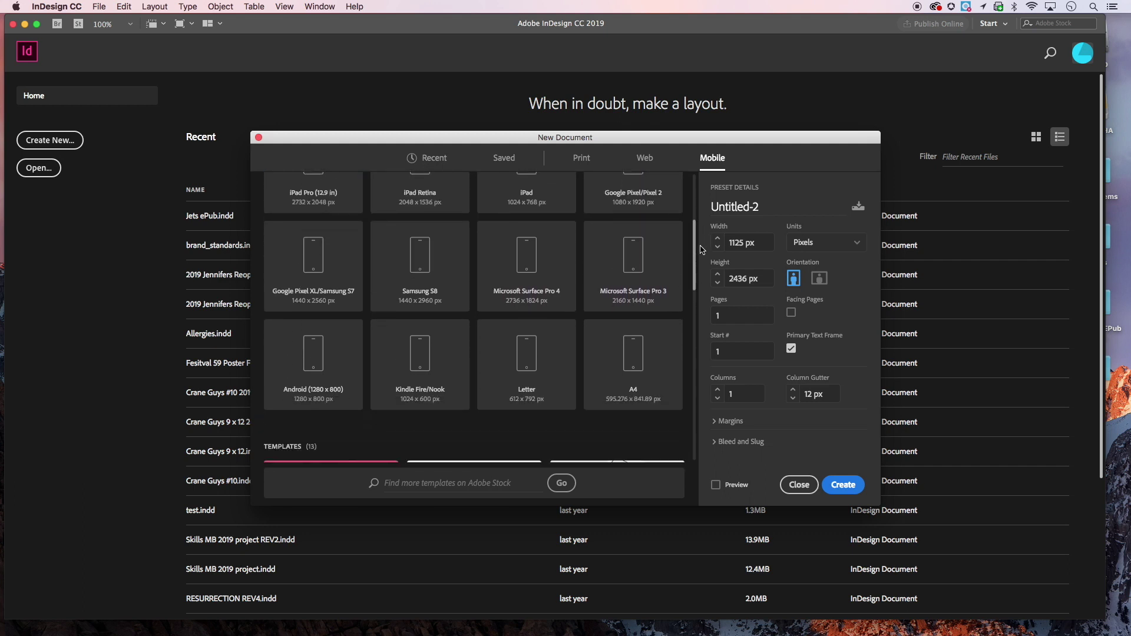
{"action": "scroll", "coordinate": [701, 248], "scroll_direction": "up", "scroll_amount": 5}
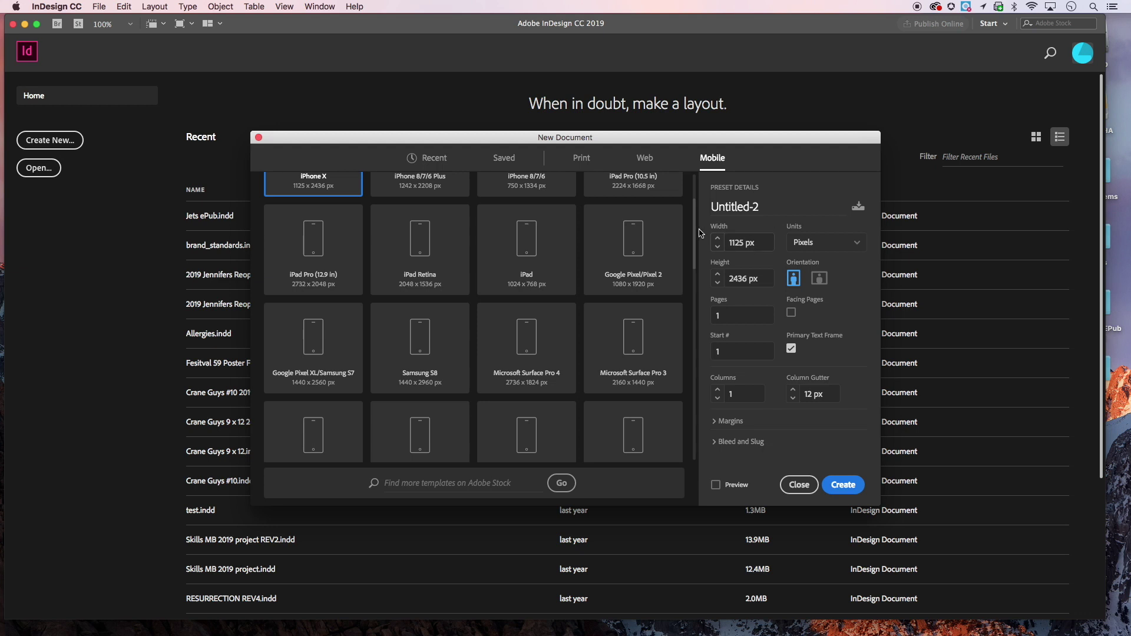
{"action": "scroll", "coordinate": [698, 232], "scroll_direction": "up", "scroll_amount": 5}
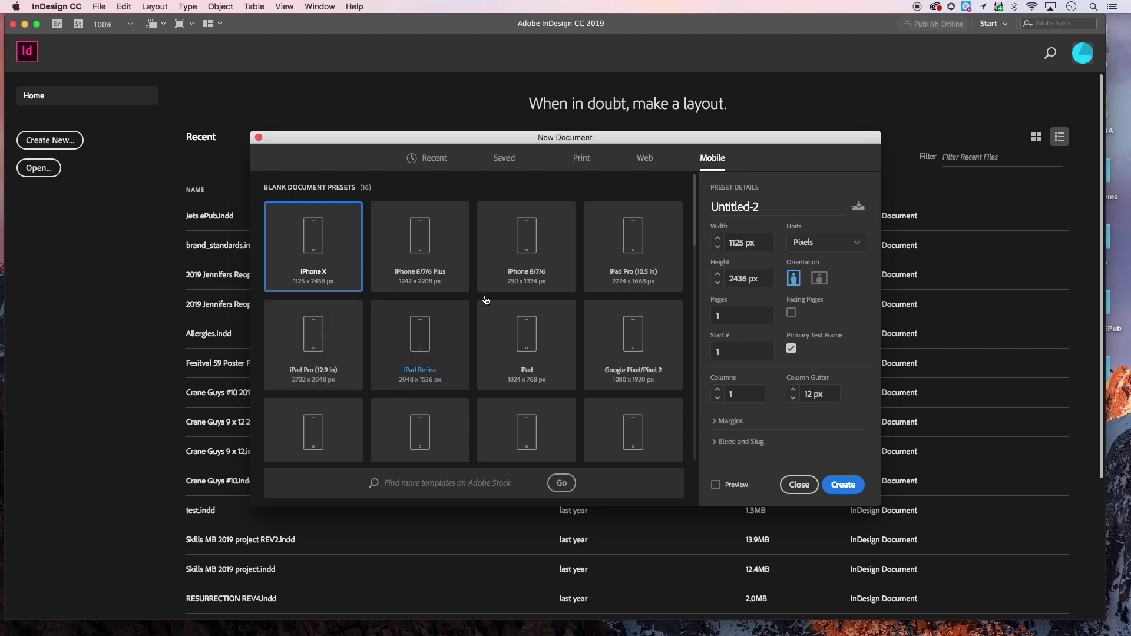
{"action": "left_click", "coordinate": [644, 242]}
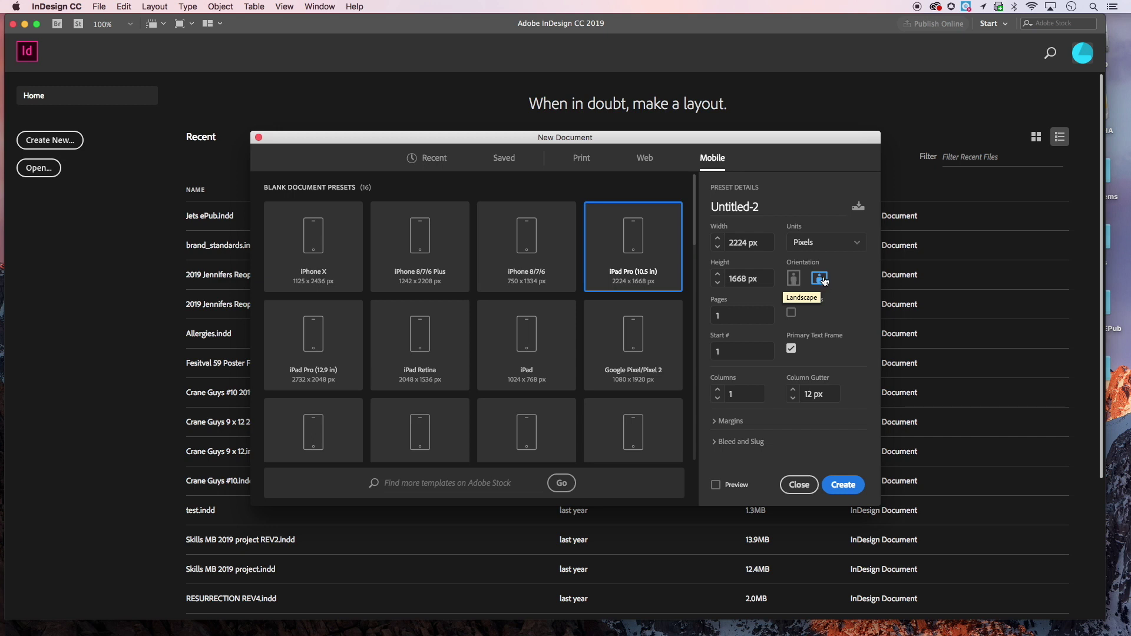
- Expand the margin settings to check them, and create the landscape iPad Pro document
{"action": "left_click", "coordinate": [714, 421]}
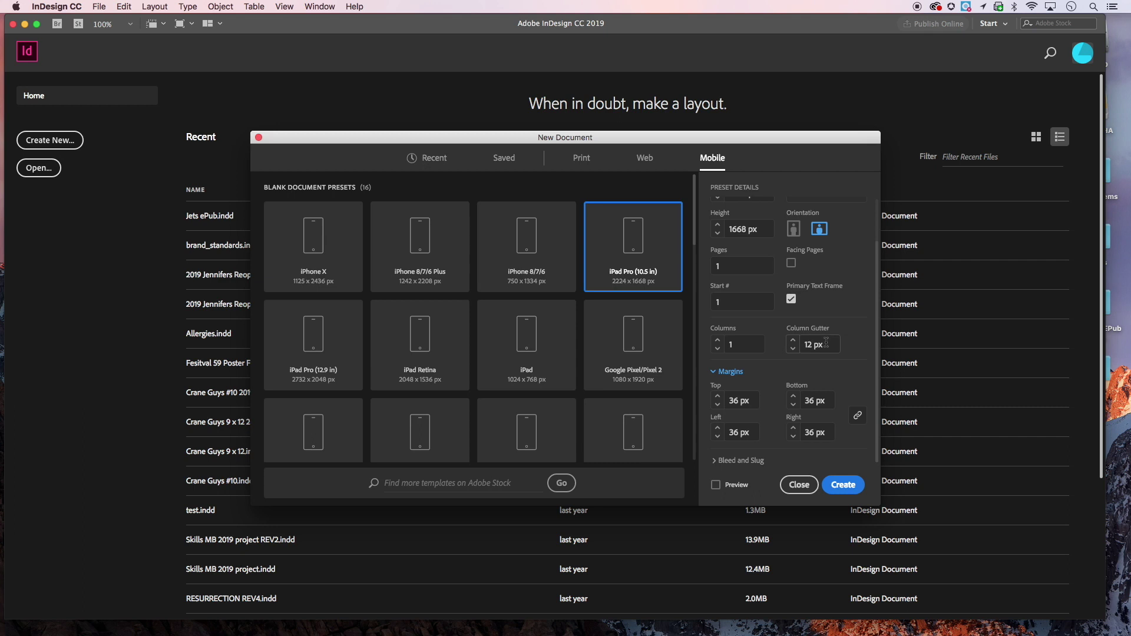
{"action": "scroll", "coordinate": [859, 342], "scroll_direction": "up", "scroll_amount": 3}
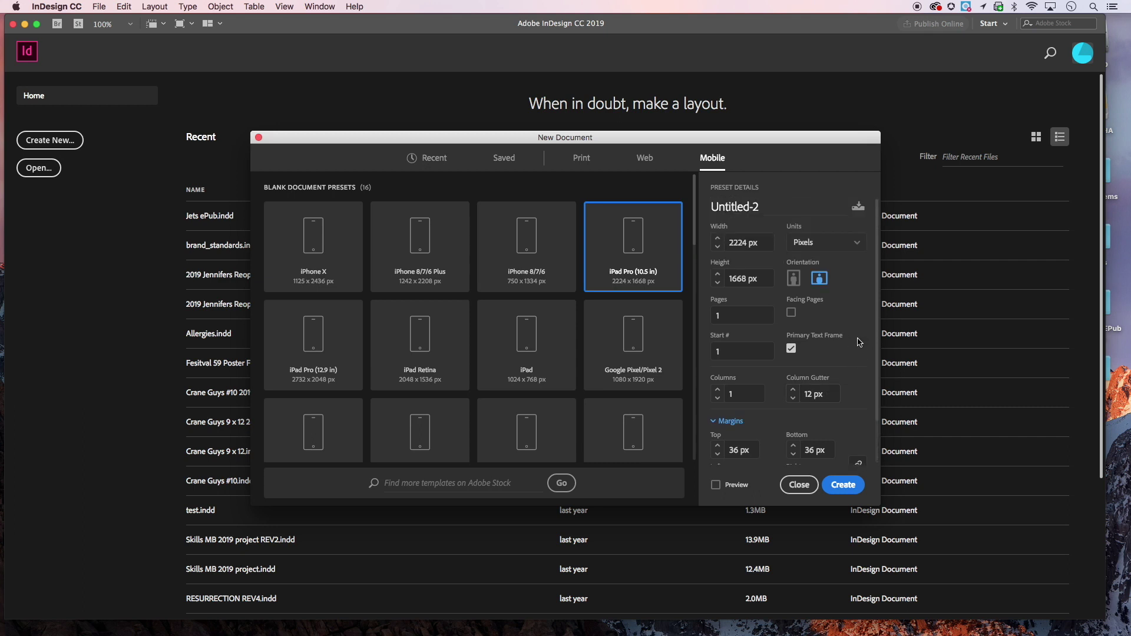
{"action": "left_click", "coordinate": [843, 485]}
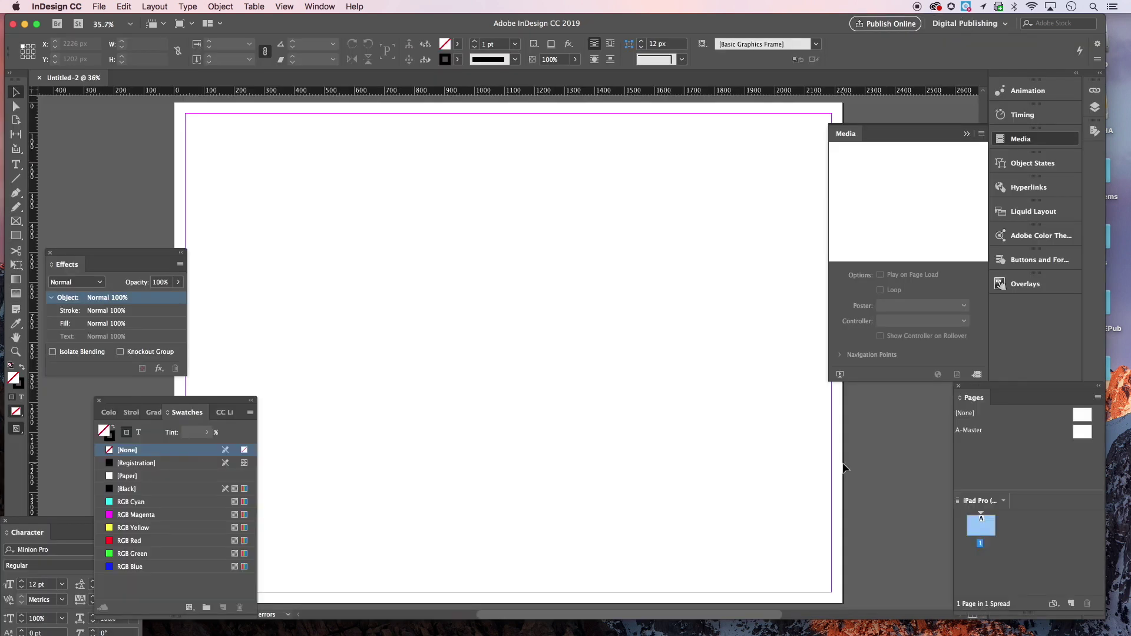
- Collapse the Media panel and move the floating Pages panel inward so it sits over the page's right edge
{"action": "left_click", "coordinate": [966, 135]}
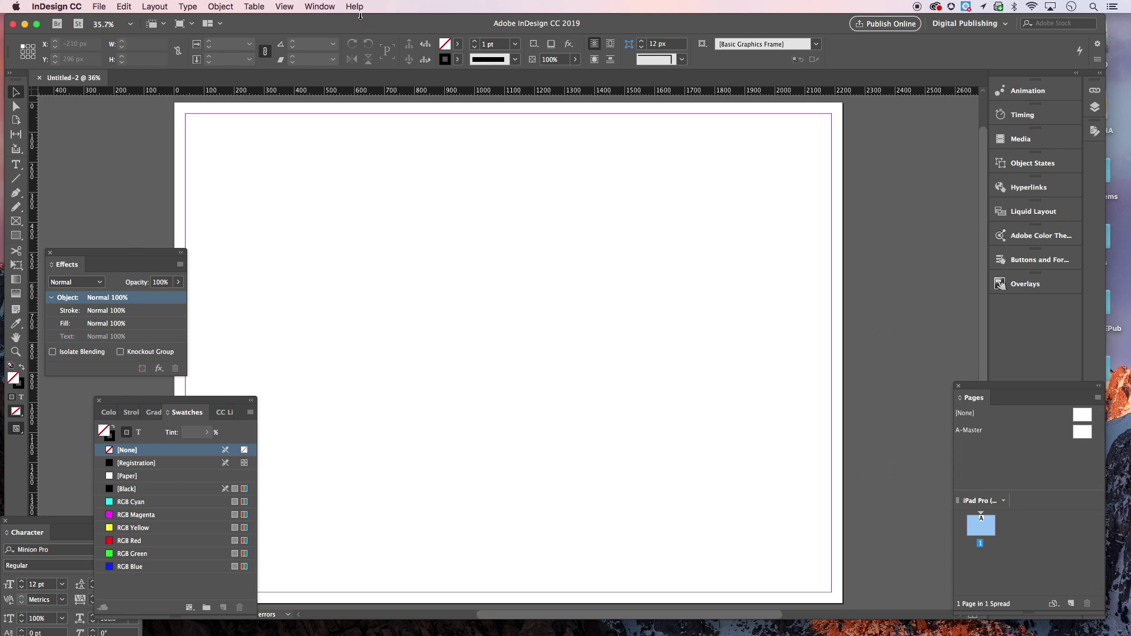
{"action": "left_click", "coordinate": [320, 6]}
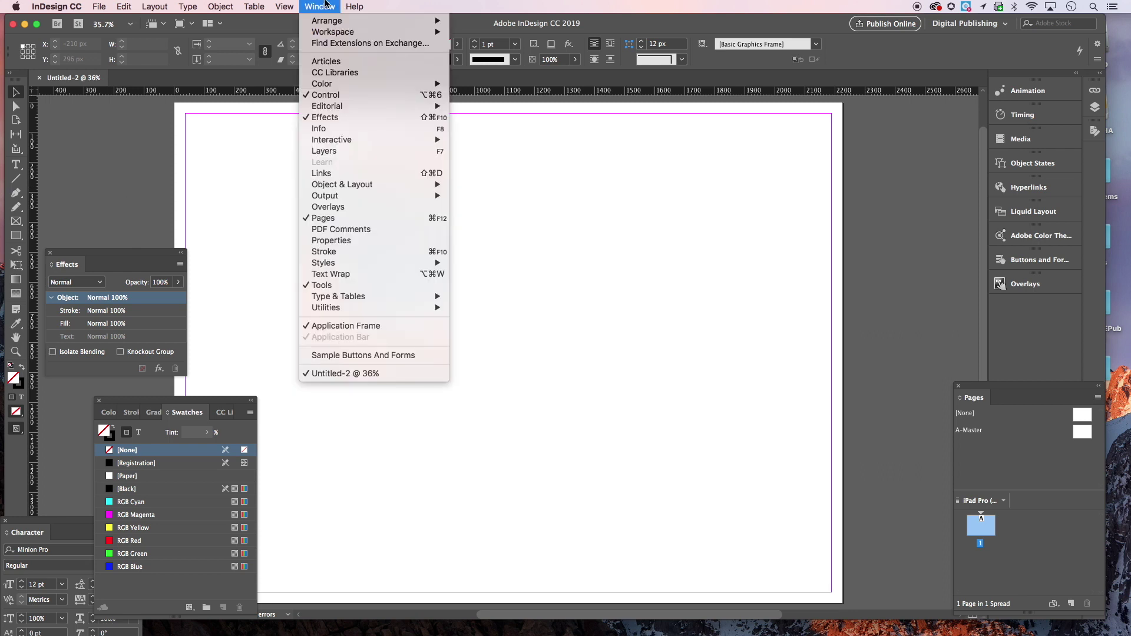
{"action": "left_click", "coordinate": [326, 7]}
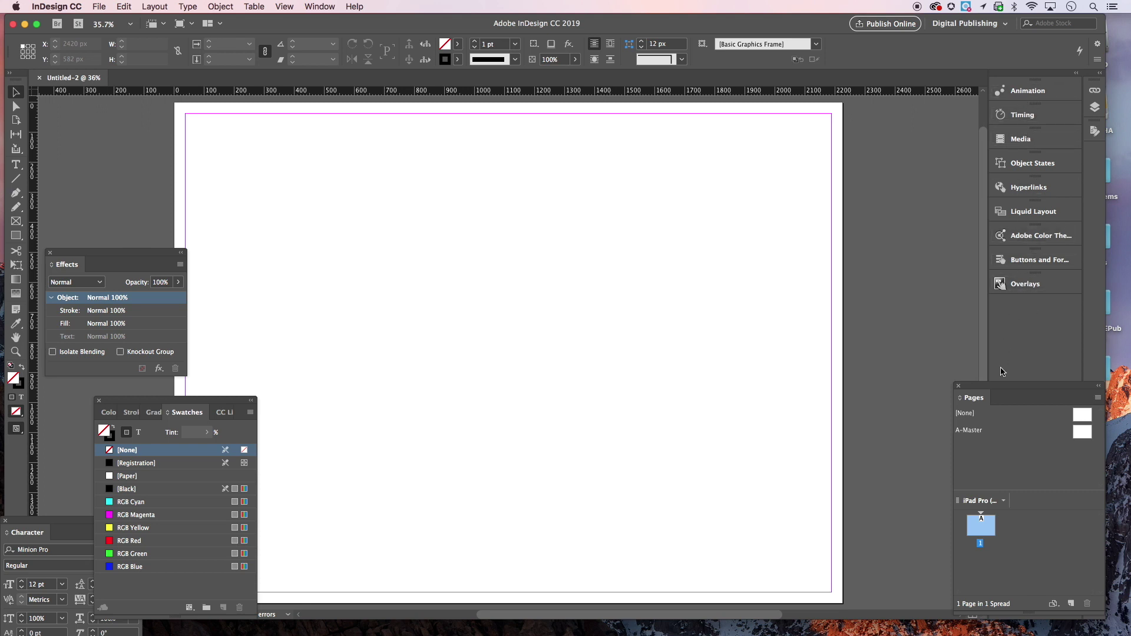
{"action": "left_click_drag", "start_coordinate": [1011, 389], "coordinate": [916, 355]}
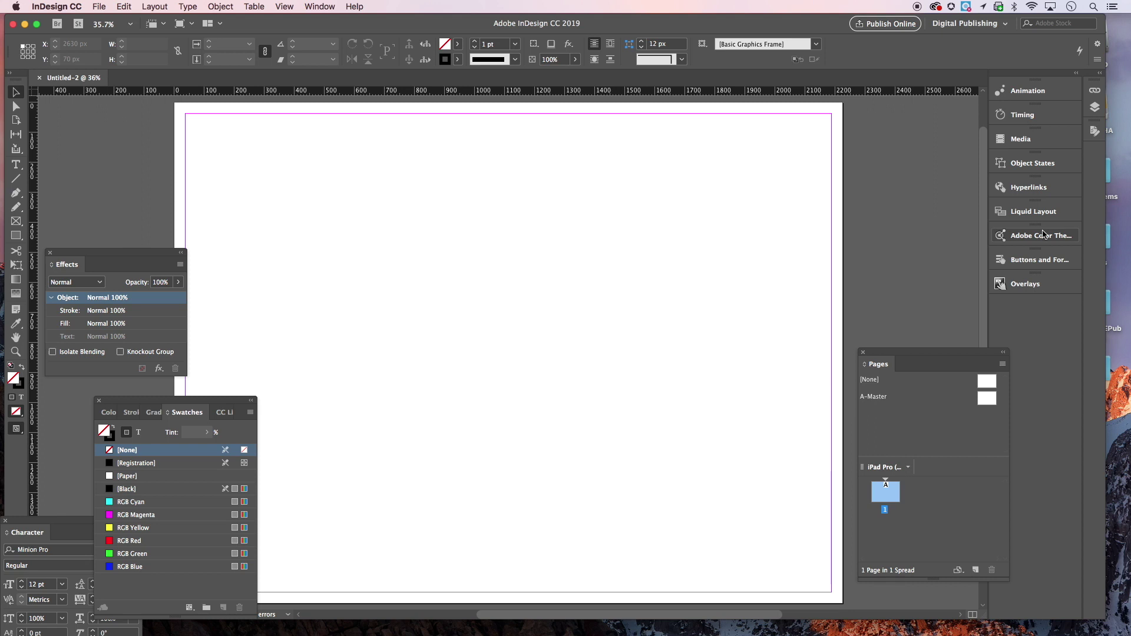
{"action": "left_click_drag", "start_coordinate": [935, 356], "coordinate": [915, 309]}
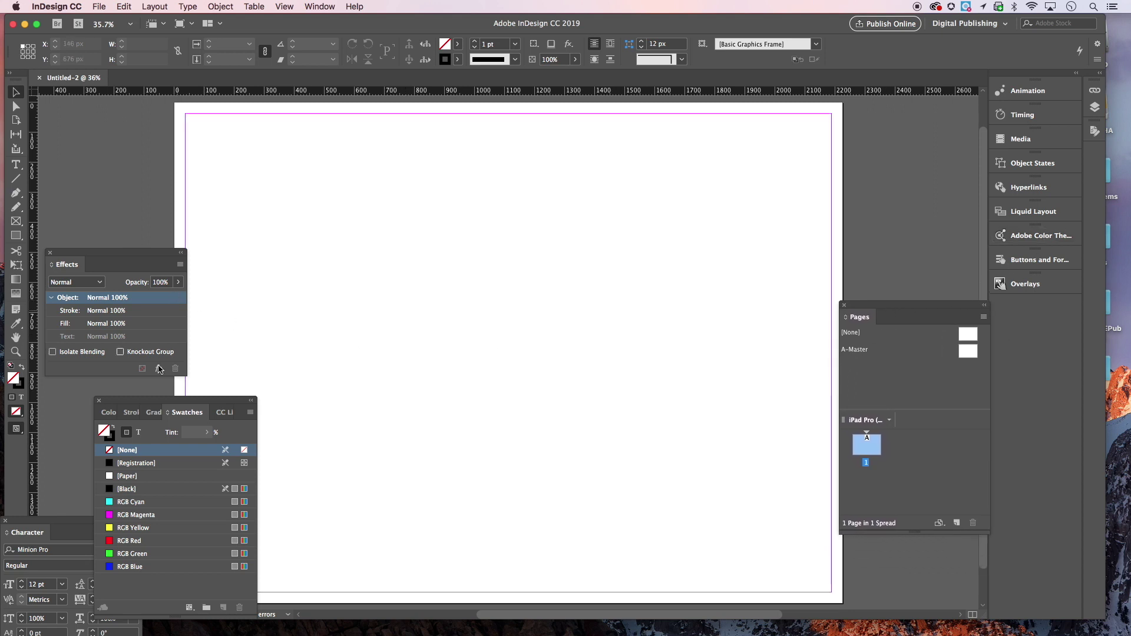
- Rearrange the floating Effects and Swatches panels off the page, with Swatches made smaller, to clear the canvas
{"action": "left_click_drag", "start_coordinate": [159, 401], "coordinate": [202, 325]}
{"action": "left_click_drag", "start_coordinate": [160, 258], "coordinate": [192, 258]}
{"action": "left_click_drag", "start_coordinate": [136, 112], "coordinate": [112, 410]}
{"action": "left_click_drag", "start_coordinate": [147, 259], "coordinate": [123, 275]}
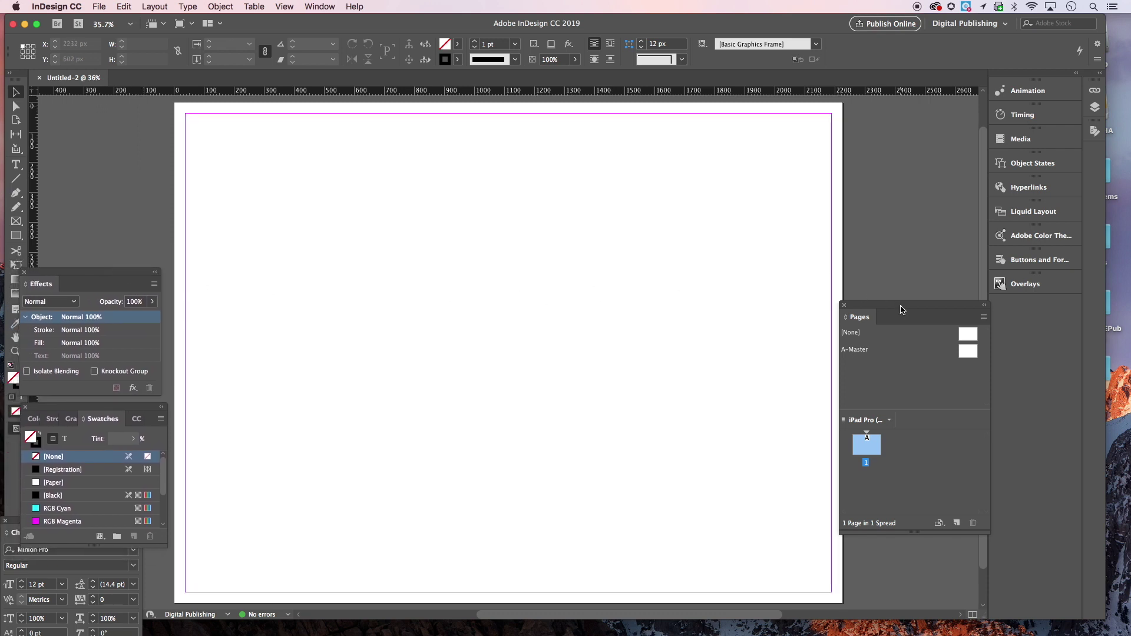
- Reposition the Pages panel just below the docked panels' list and open the A-Master page for editing
{"action": "left_click_drag", "start_coordinate": [901, 309], "coordinate": [914, 335]}
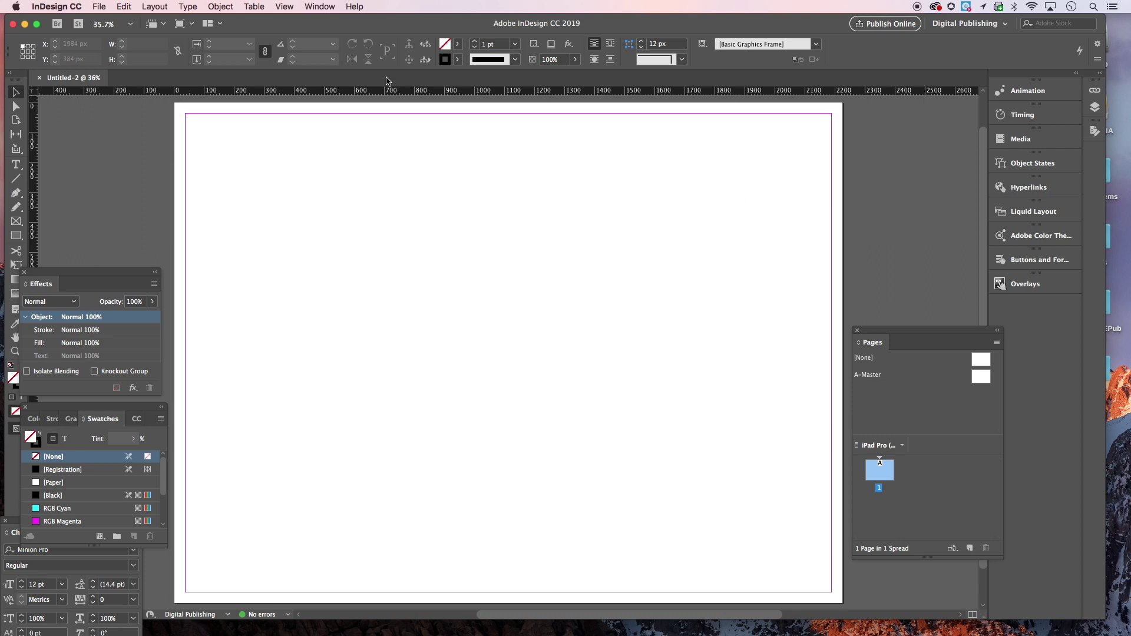
{"action": "left_click", "coordinate": [314, 7]}
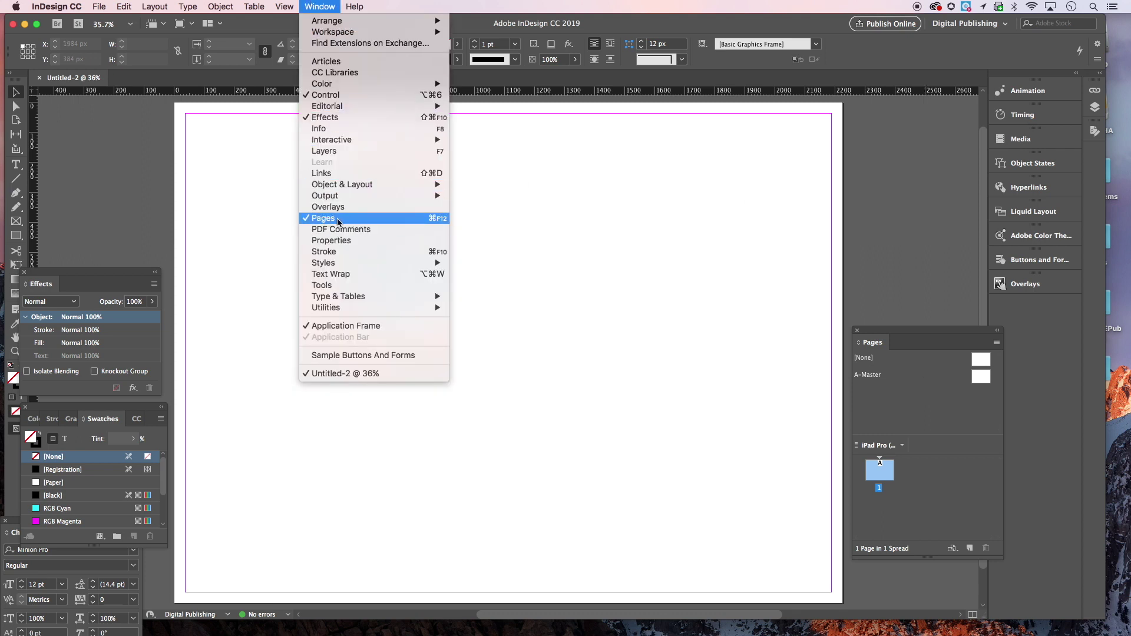
{"action": "mouse_move", "coordinate": [330, 107]}
{"action": "left_click", "coordinate": [889, 202]}
{"action": "left_click_drag", "start_coordinate": [920, 337], "coordinate": [930, 294]}
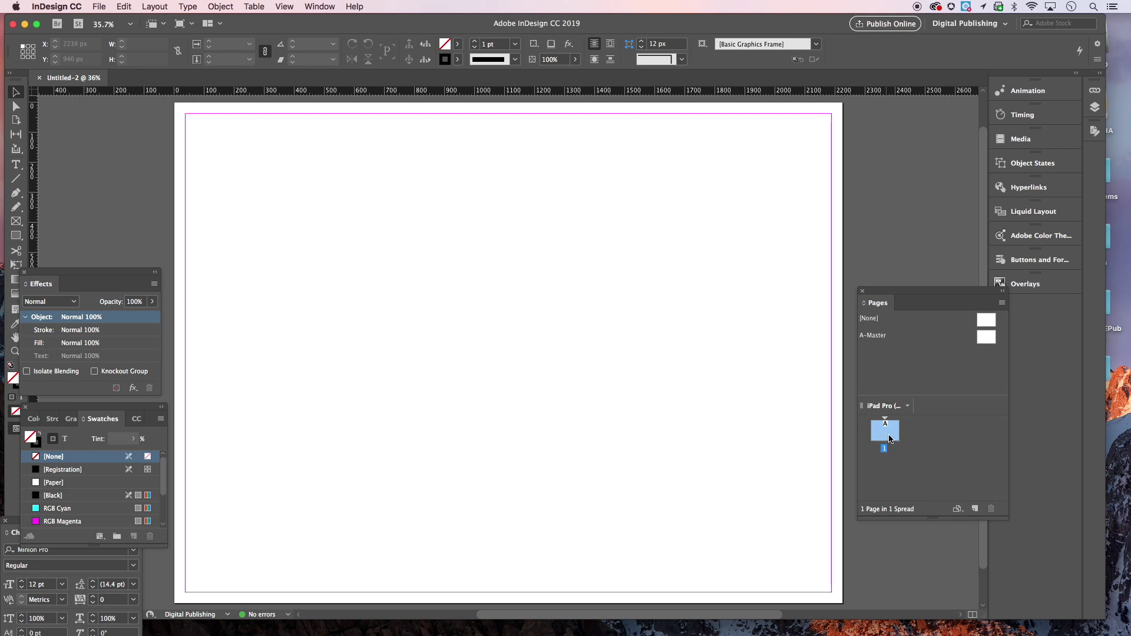
{"action": "left_click", "coordinate": [990, 341]}
{"action": "double_click", "coordinate": [989, 340]}
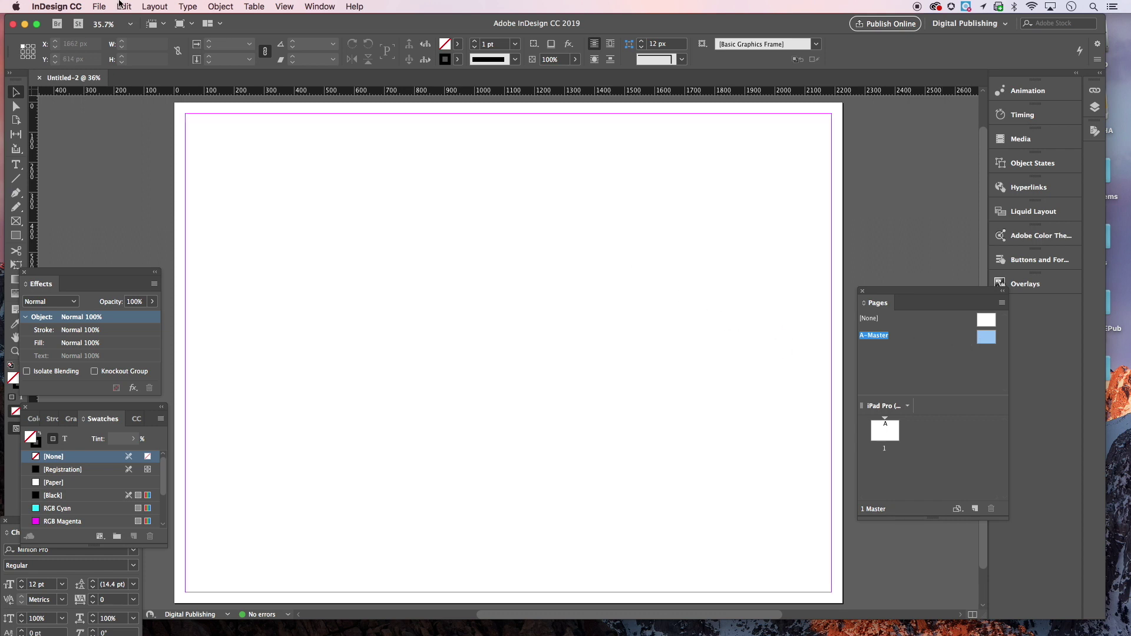
- Begin creating guides on the A-Master page, with 6 rows and a 12 px row gutter
{"action": "left_click", "coordinate": [168, 6]}
{"action": "left_click", "coordinate": [165, 55]}
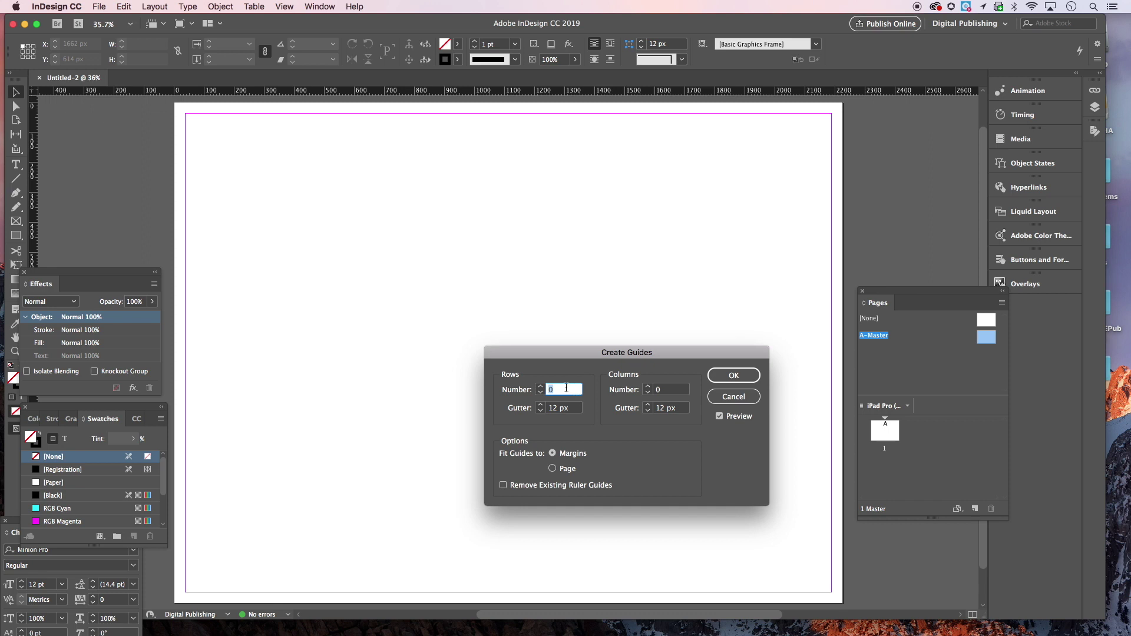
{"action": "type", "text": "6"}
{"action": "key", "text": "Tab"}
{"action": "type", "text": "6"}
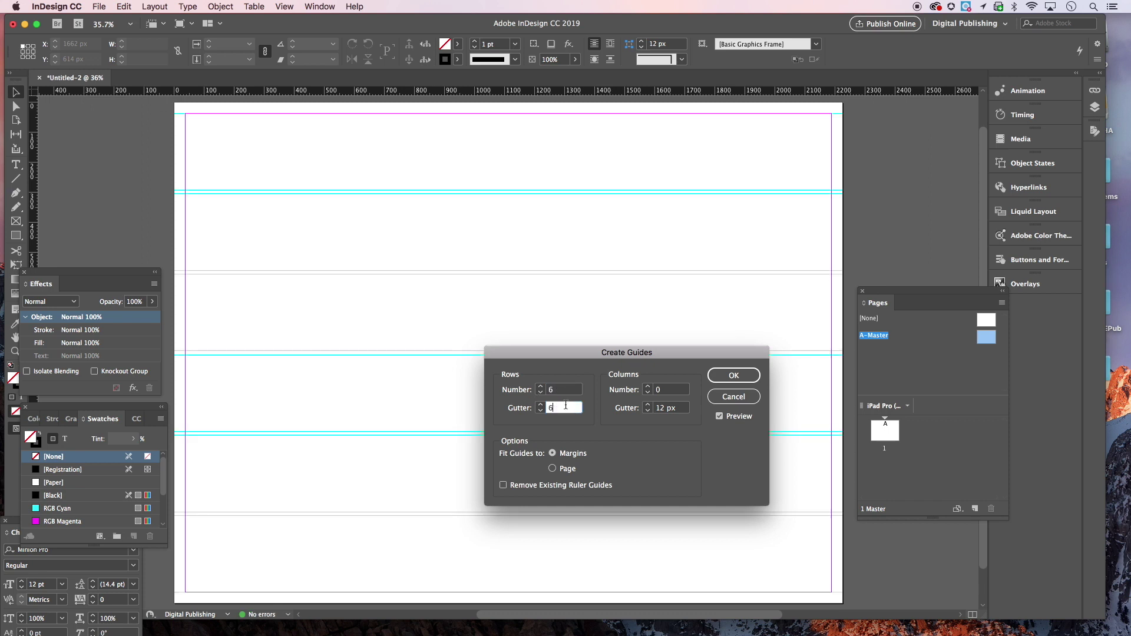
{"action": "key", "text": "BackSpace"}
{"action": "type", "text": "12"}
{"action": "key", "text": "Tab"}
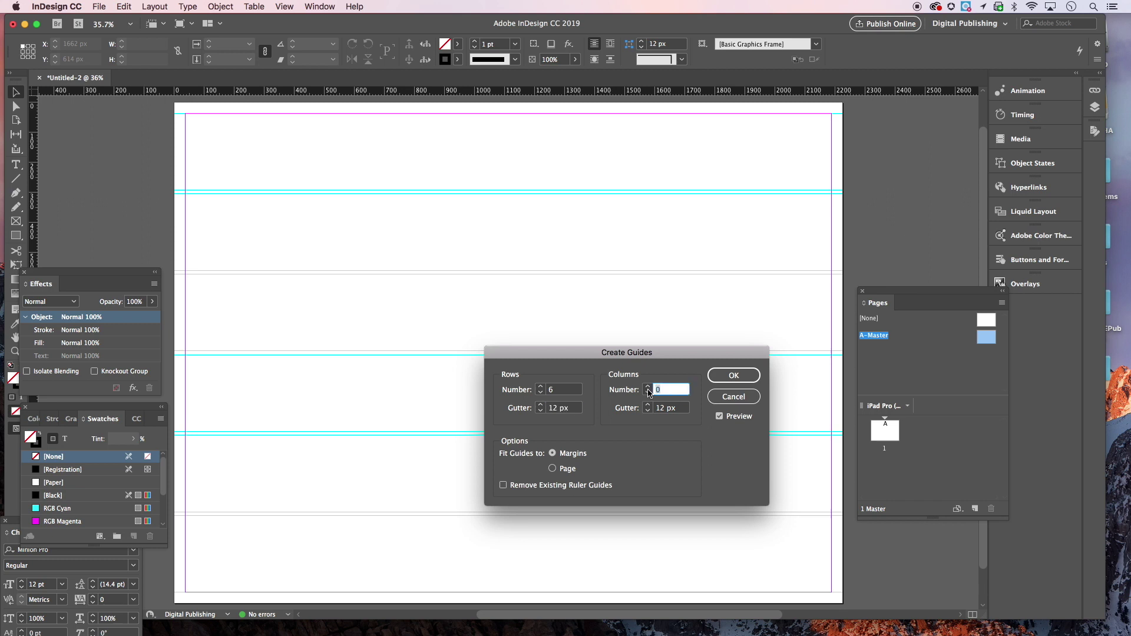
- Add 6 columns with a 12 px gutter, fit to the margins, and create the master page guides
{"action": "type", "text": "6"}
{"action": "key", "text": "Tab"}
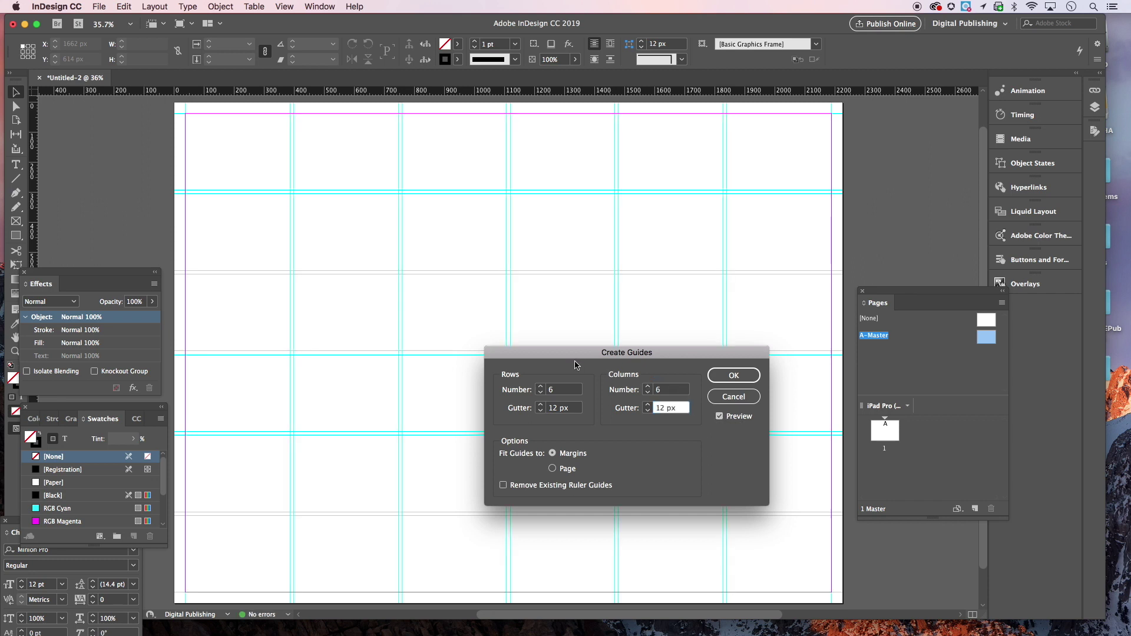
{"action": "left_click_drag", "start_coordinate": [570, 362], "coordinate": [572, 281]}
{"action": "left_click", "coordinate": [730, 298]}
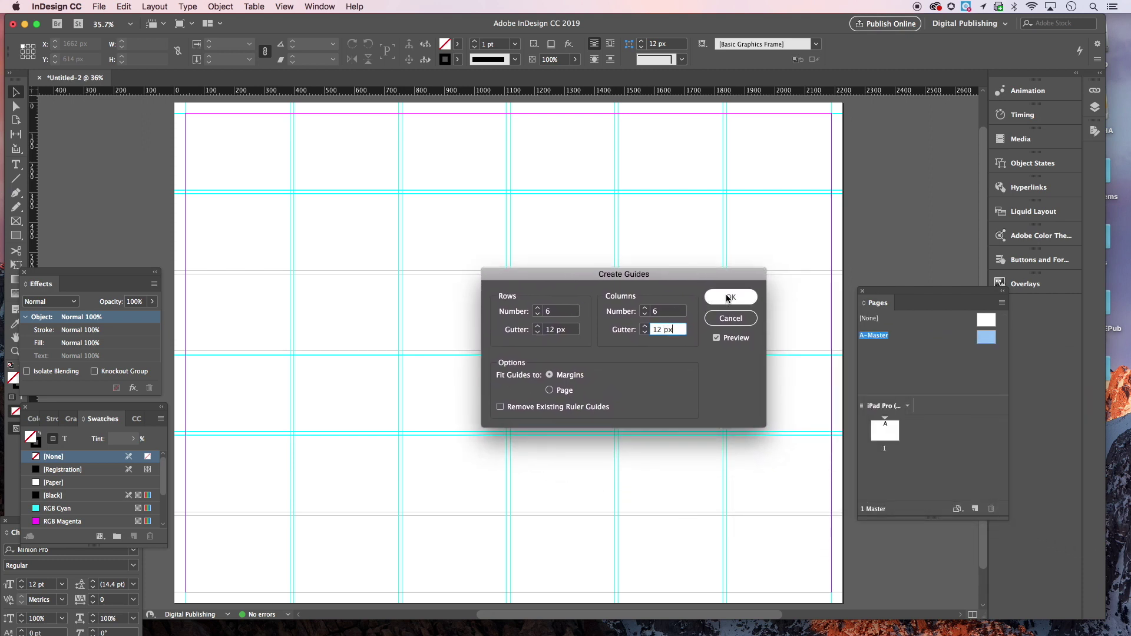
- Switch from the A-Master page to document page 1 for editing
{"action": "double_click", "coordinate": [982, 341]}
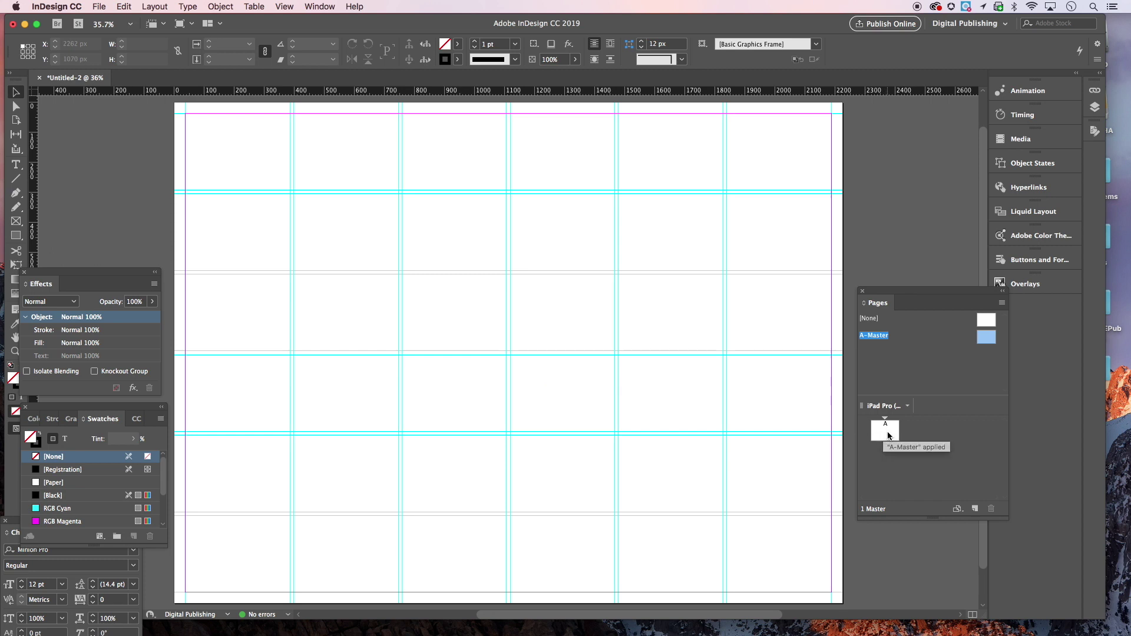
{"action": "left_click", "coordinate": [889, 435]}
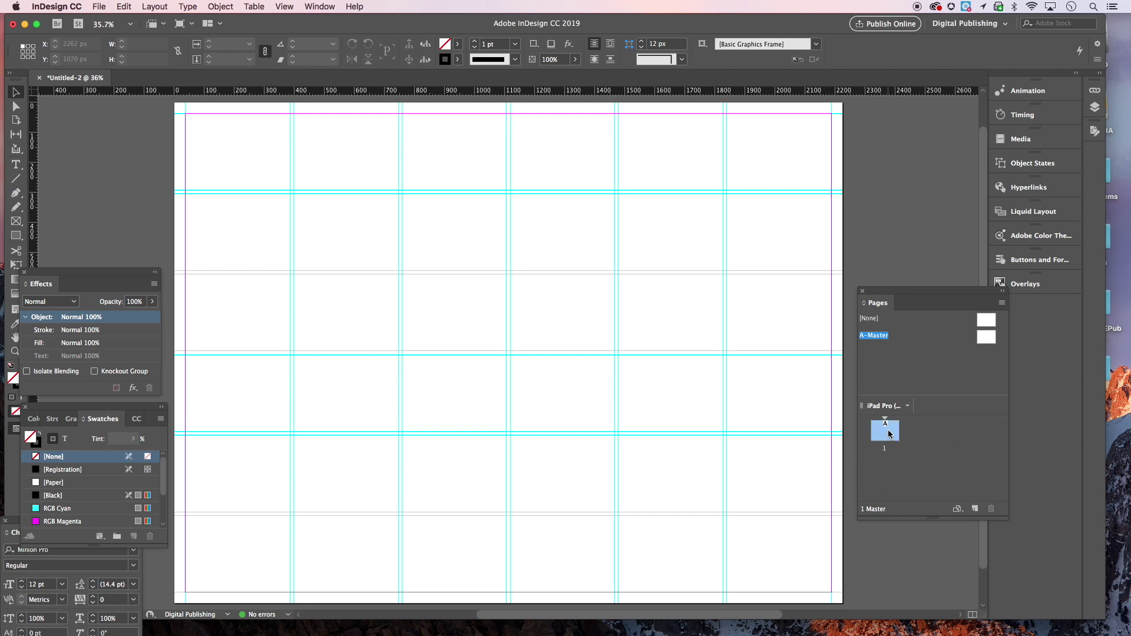
{"action": "double_click", "coordinate": [889, 434]}
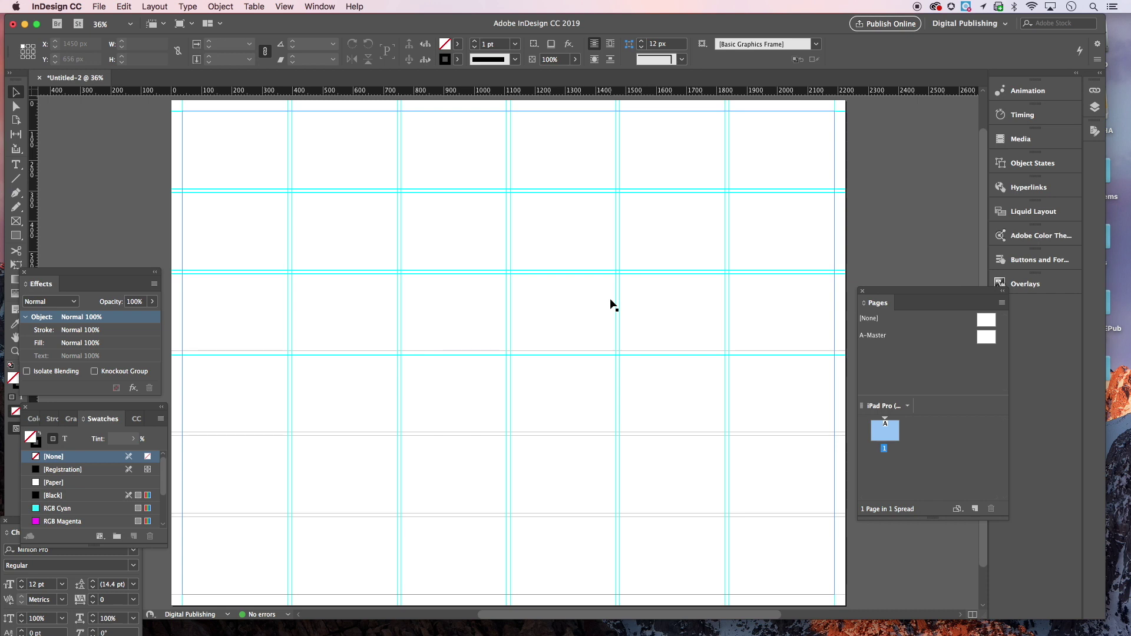
- Move the Effects panel clear of the tools and draw a rectangle frame covering the whole page, 2224 × 1668 px
{"action": "left_click_drag", "start_coordinate": [104, 279], "coordinate": [131, 265]}
{"action": "left_click_drag", "start_coordinate": [130, 269], "coordinate": [131, 270]}
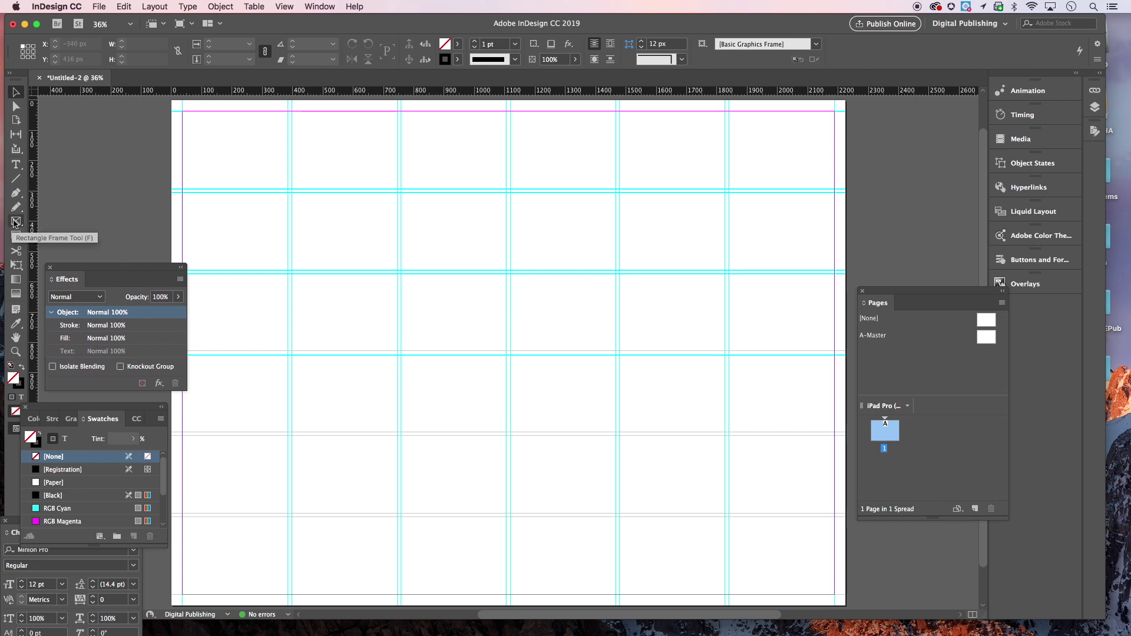
{"action": "left_click", "coordinate": [13, 223]}
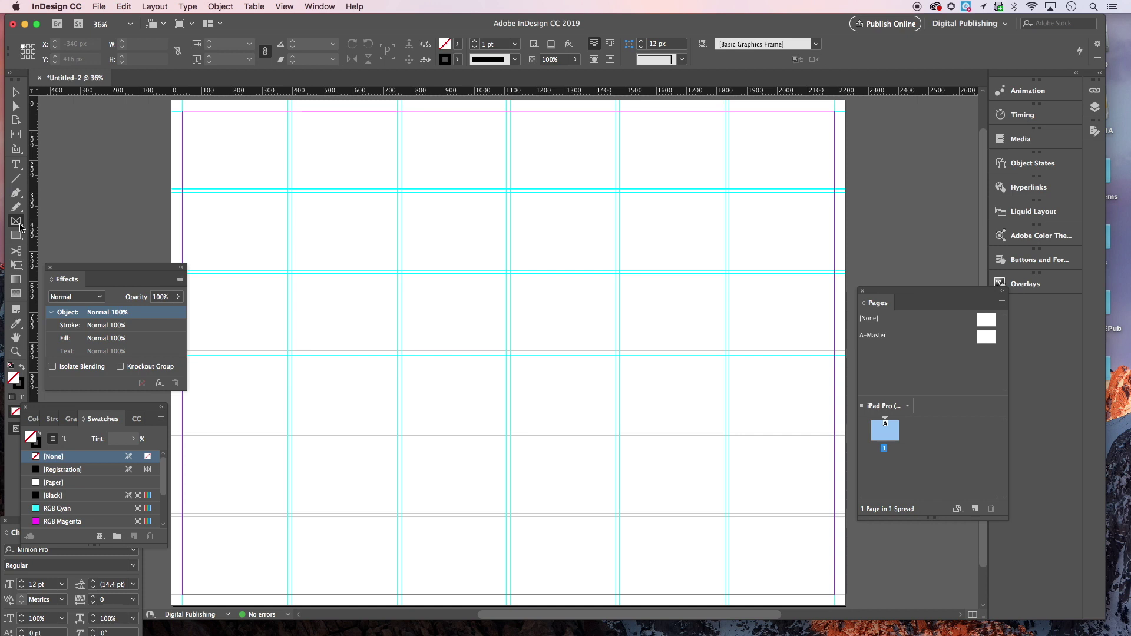
{"action": "left_click", "coordinate": [20, 225]}
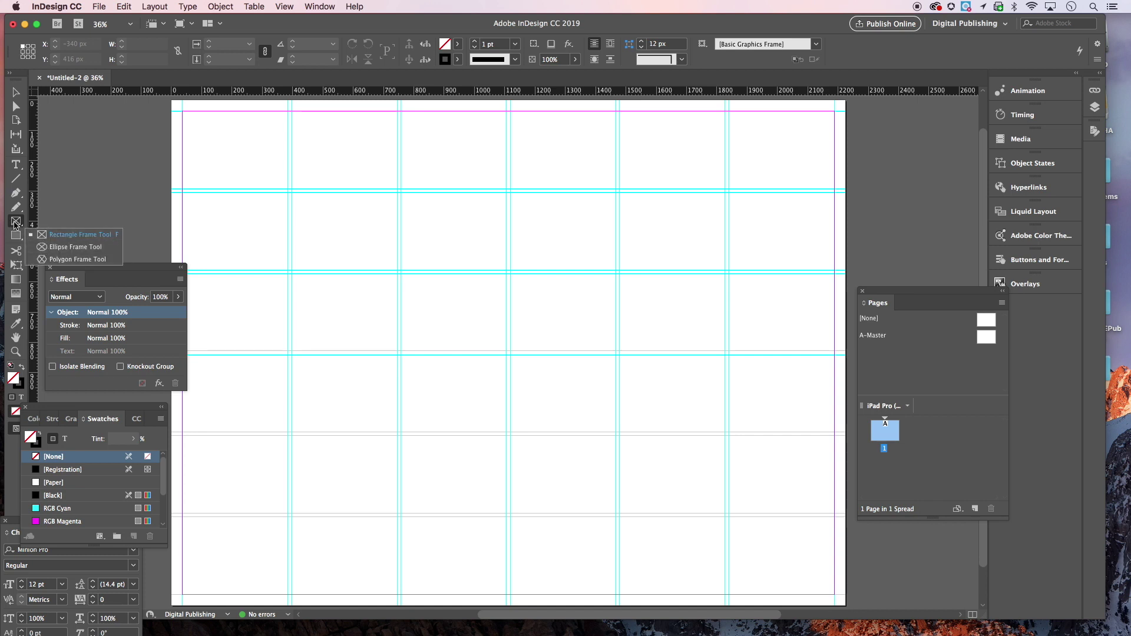
{"action": "left_click", "coordinate": [19, 225]}
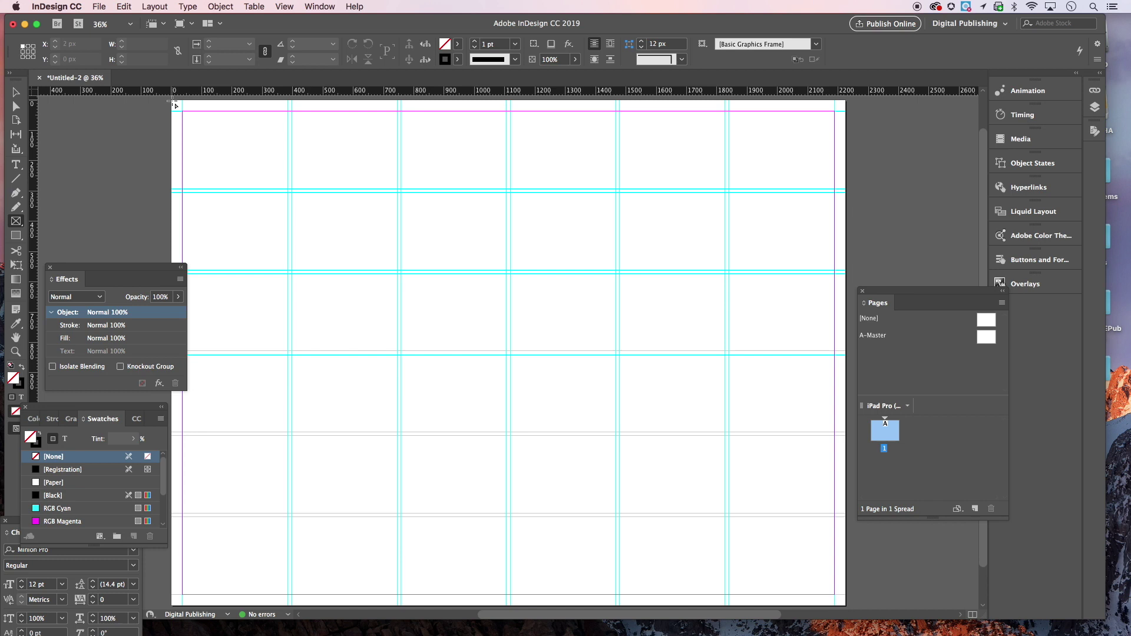
{"action": "left_click_drag", "start_coordinate": [174, 105], "coordinate": [846, 606]}
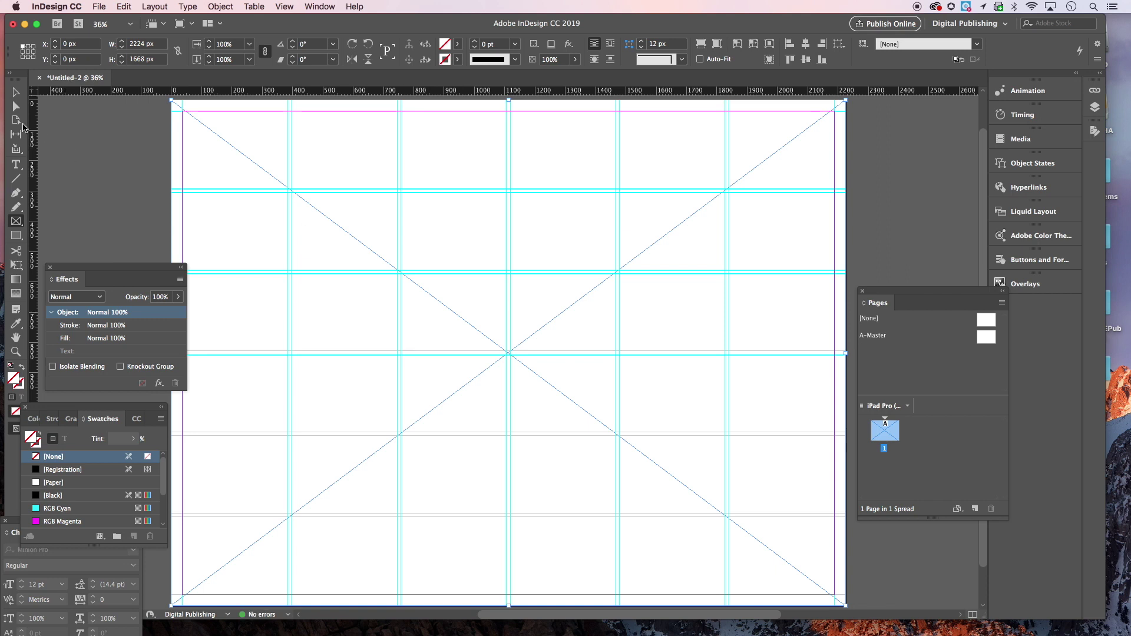
- Place the image BellMTS.jpg into the full-page frame
{"action": "left_click", "coordinate": [15, 93]}
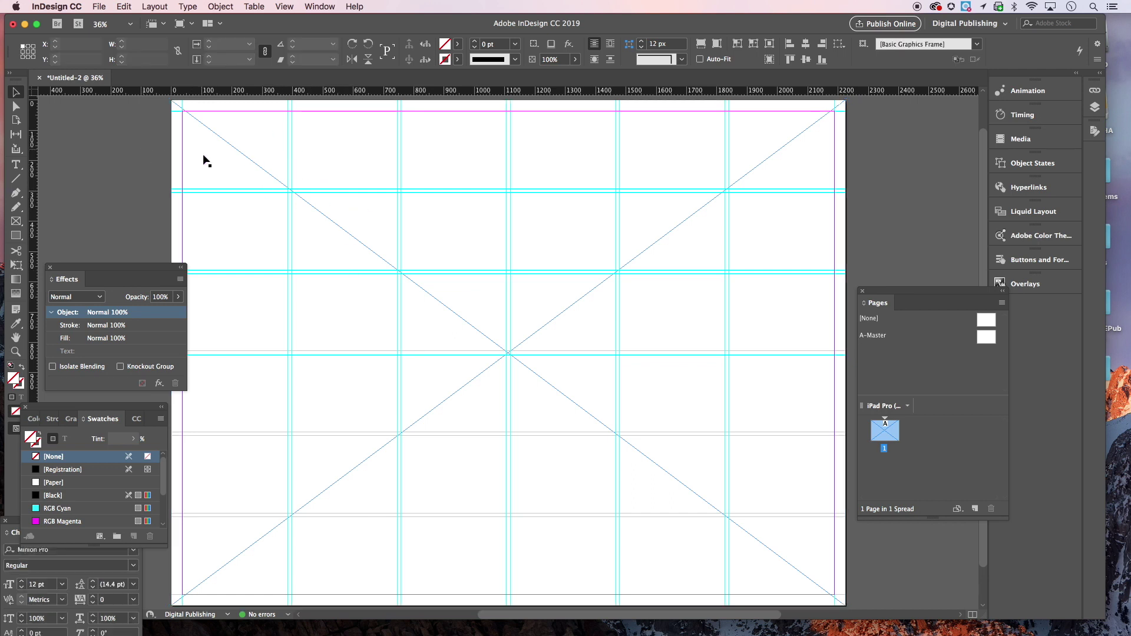
{"action": "left_click", "coordinate": [99, 7]}
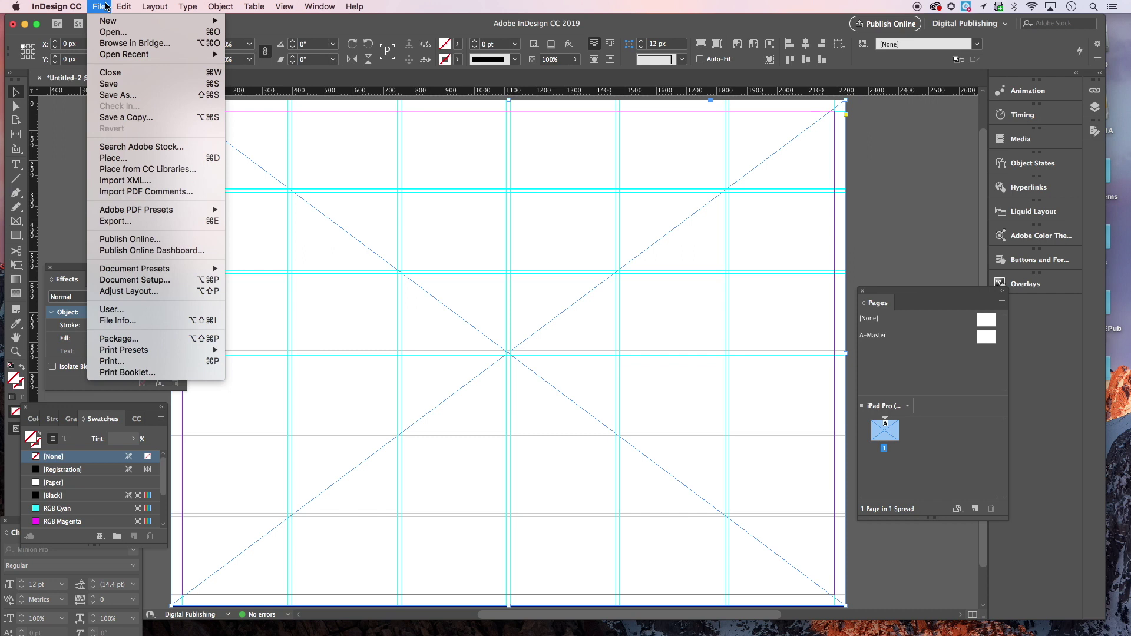
{"action": "left_click", "coordinate": [178, 164]}
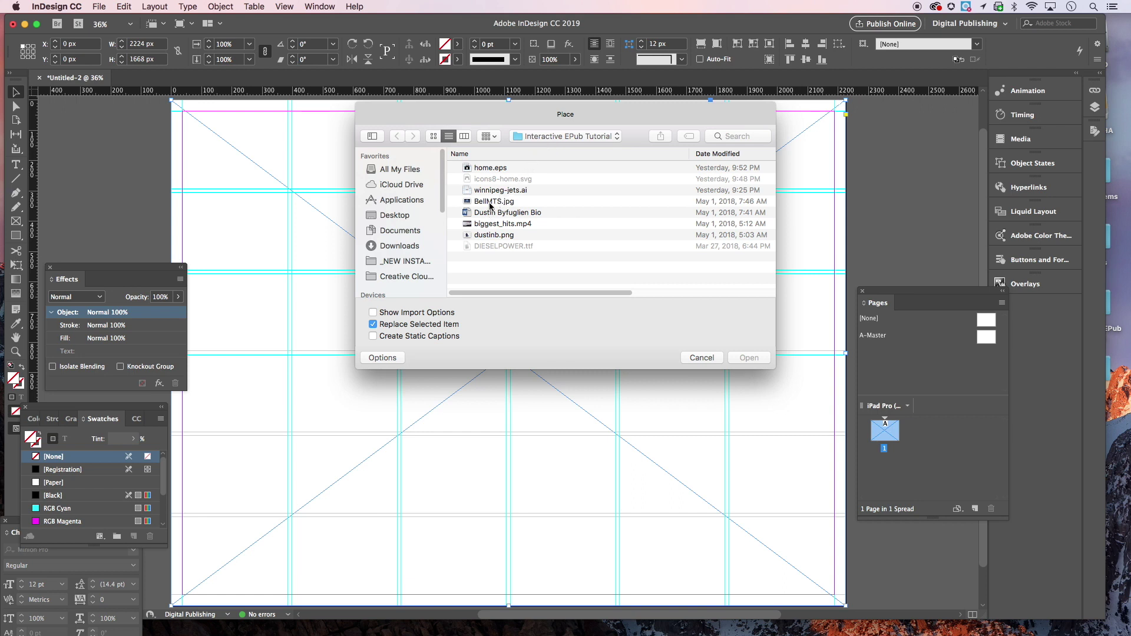
{"action": "left_click", "coordinate": [490, 202]}
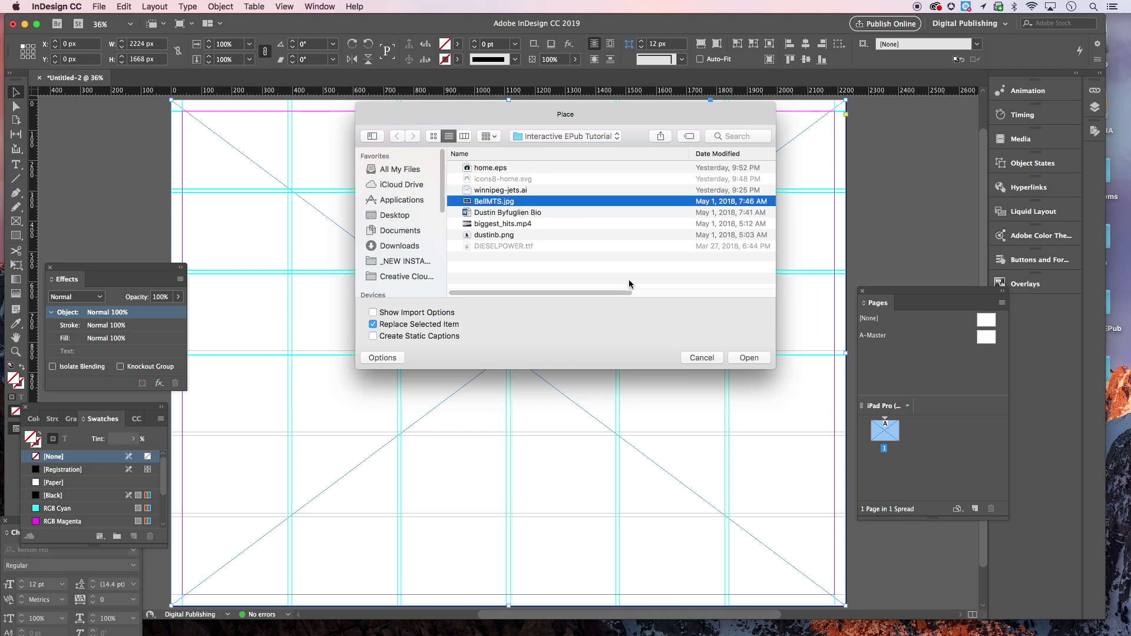
{"action": "left_click", "coordinate": [748, 358]}
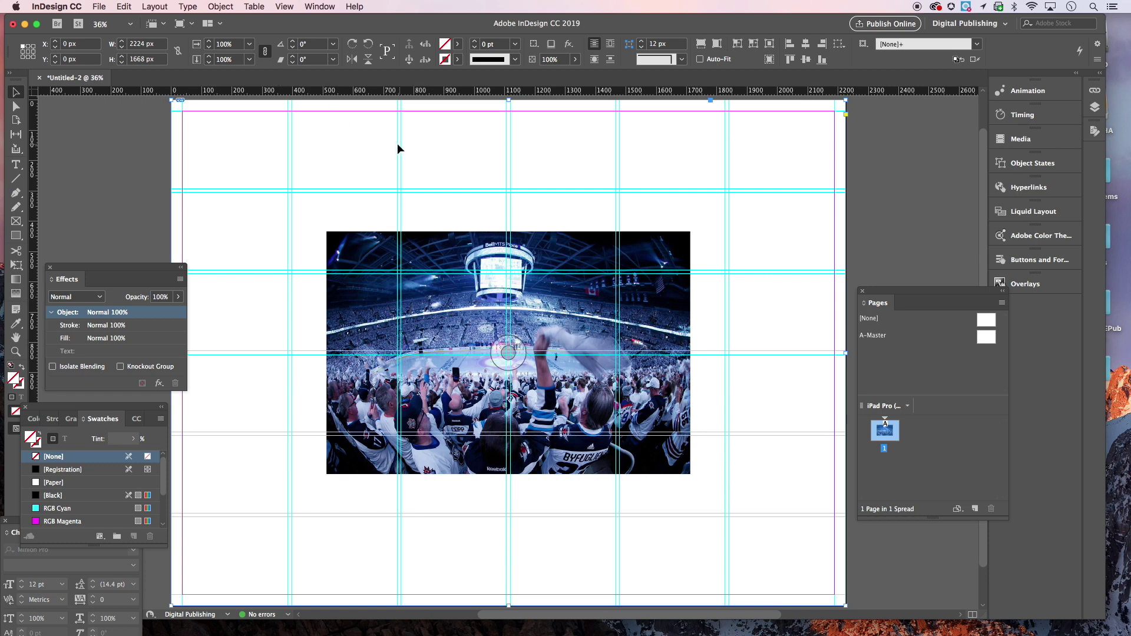
- Fit the arena photo to its frame with Fill Frame Proportionally
{"action": "right_click", "coordinate": [459, 305]}
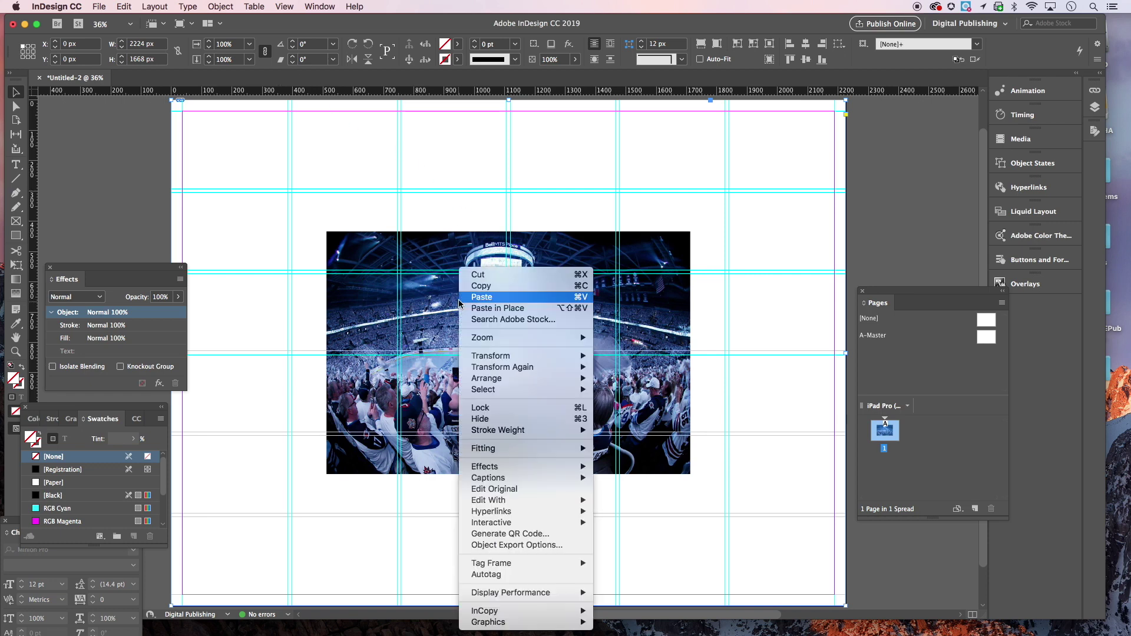
{"action": "left_click", "coordinate": [231, 7]}
{"action": "left_click", "coordinate": [231, 6]}
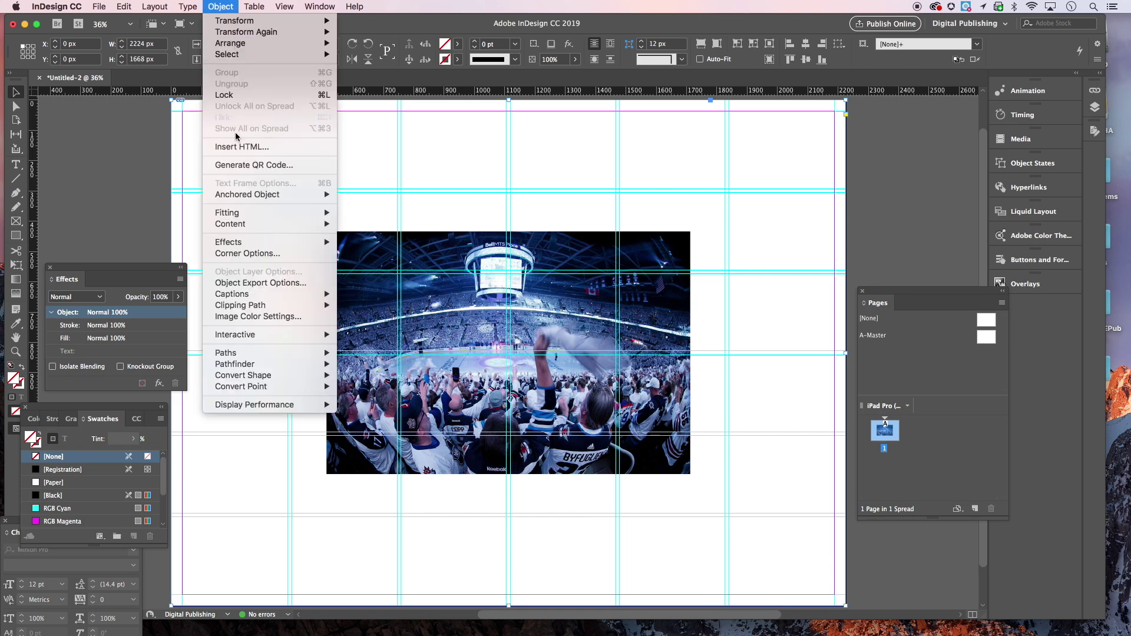
{"action": "mouse_move", "coordinate": [246, 218]}
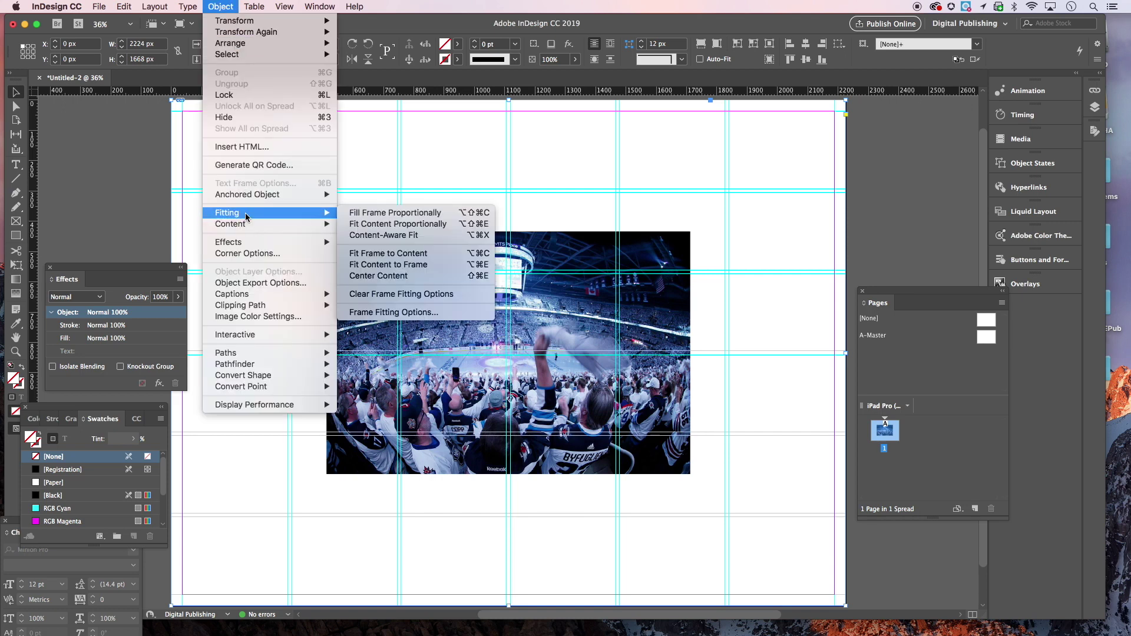
{"action": "left_click", "coordinate": [366, 219]}
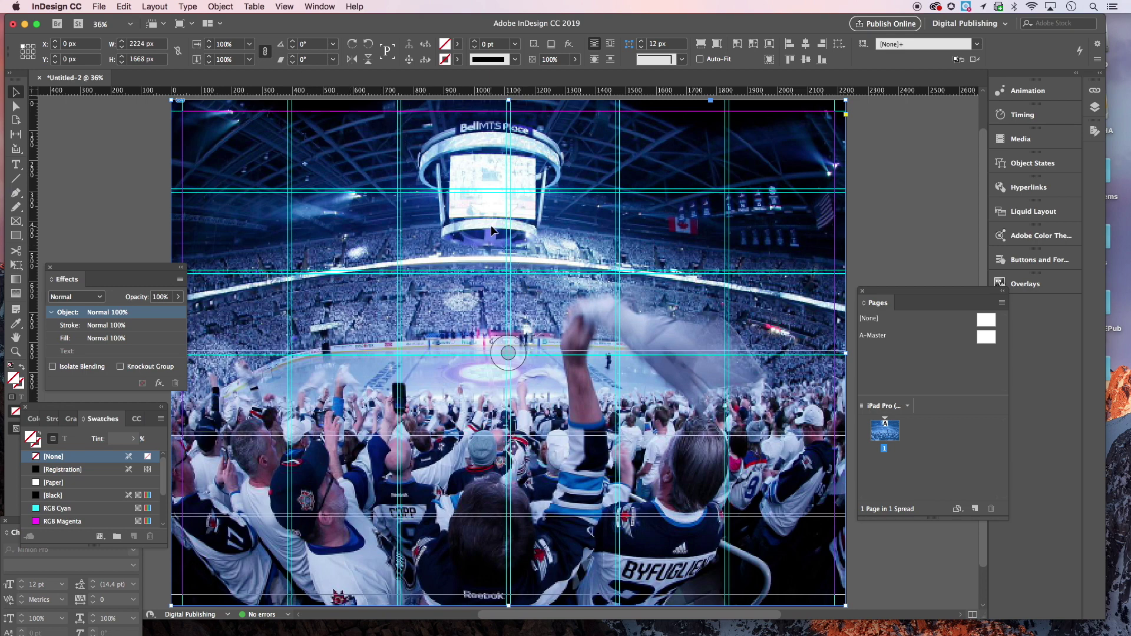
- Set the display performance to High Quality Display and deselect the background image
{"action": "left_click", "coordinate": [285, 7]}
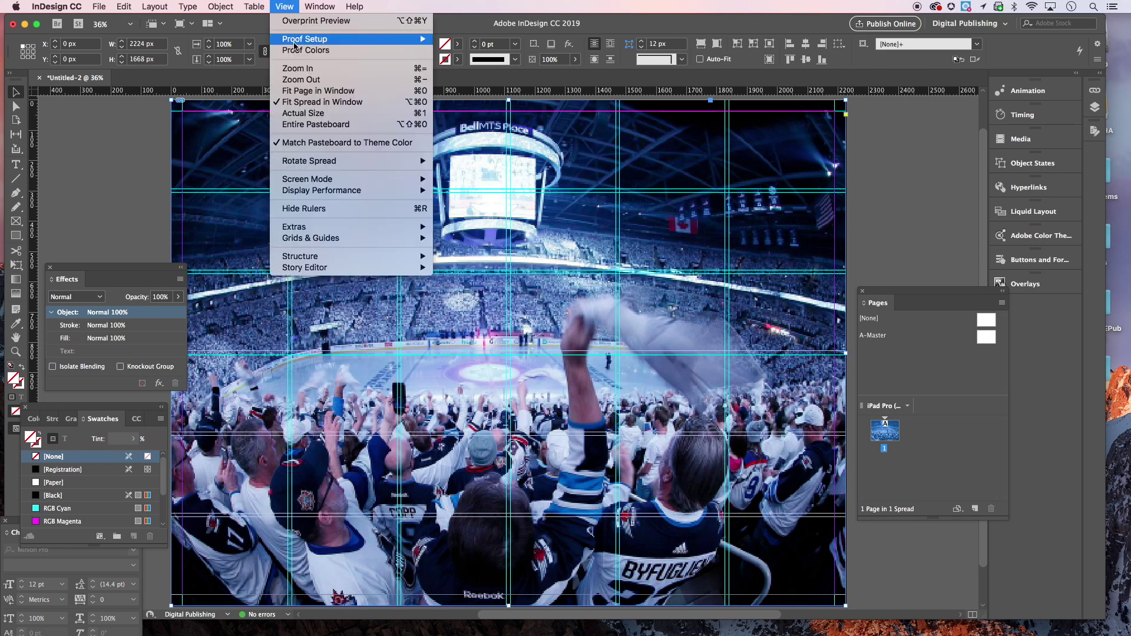
{"action": "mouse_move", "coordinate": [313, 191]}
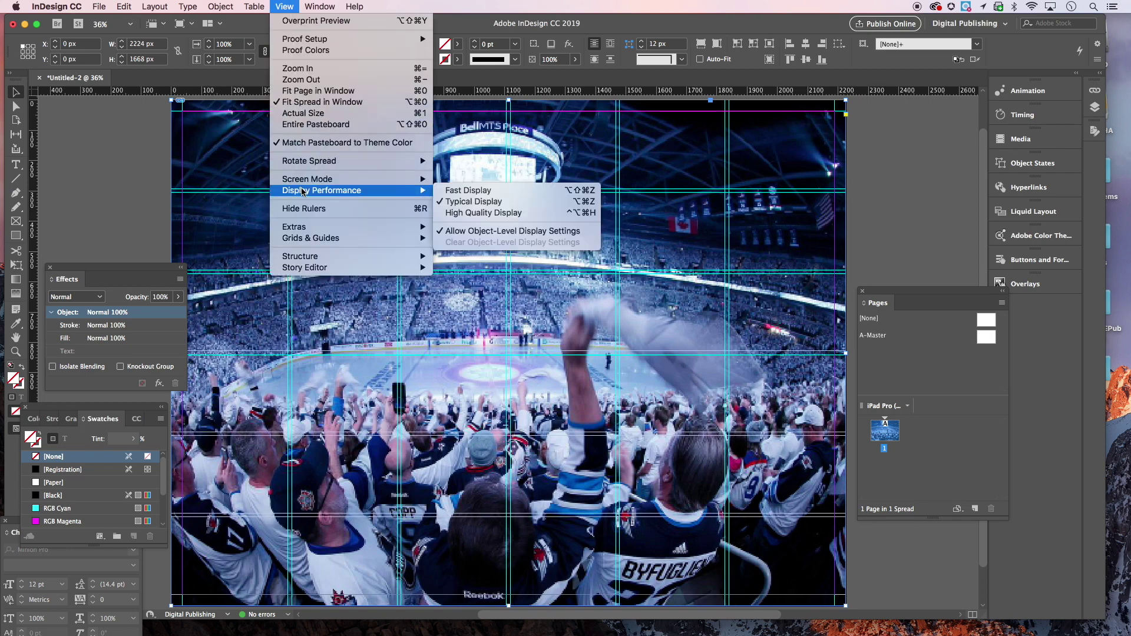
{"action": "left_click", "coordinate": [478, 215]}
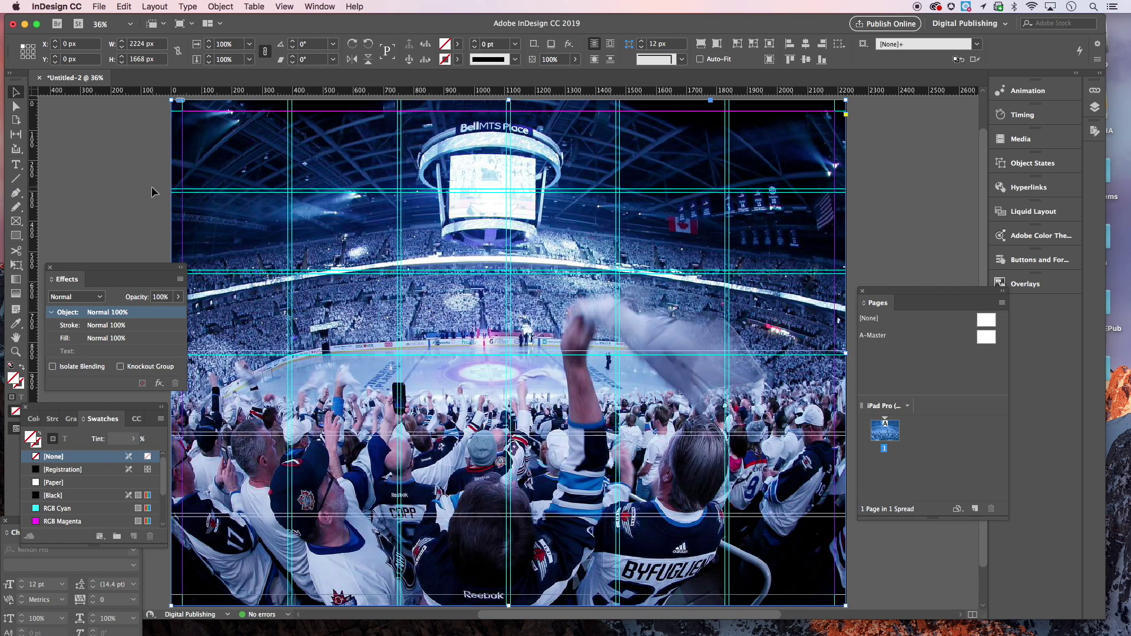
{"action": "left_click", "coordinate": [161, 203]}
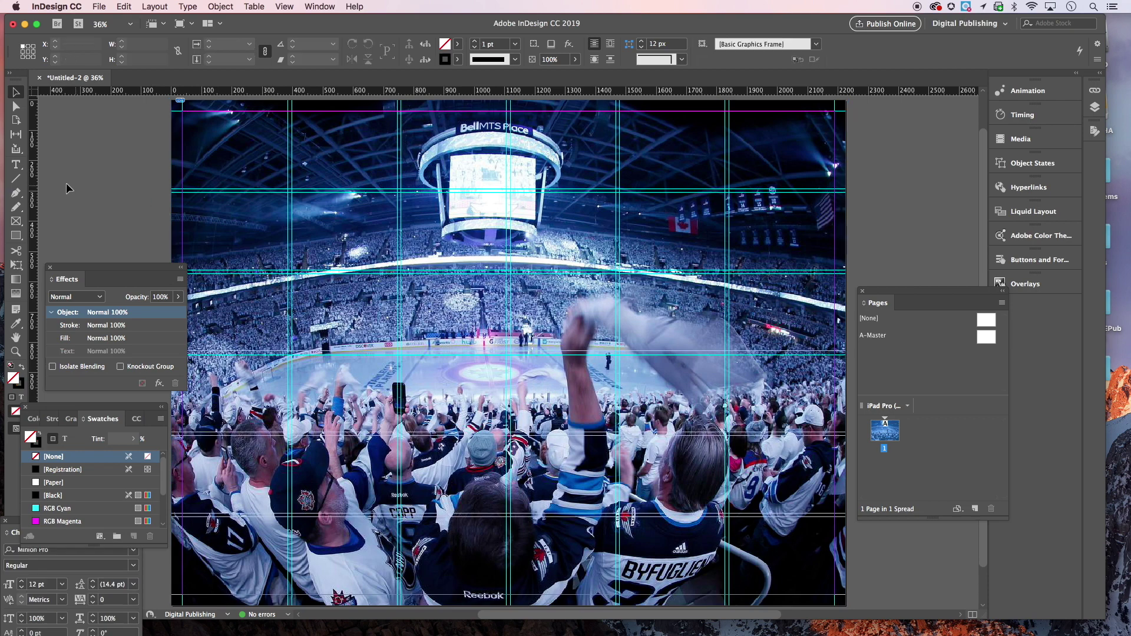
- Draw a rectangle frame about 693 × 792 px in the middle of the page and place winnipeg-jets.ai in it
{"action": "left_click", "coordinate": [18, 224]}
{"action": "left_click_drag", "start_coordinate": [403, 195], "coordinate": [611, 431]}
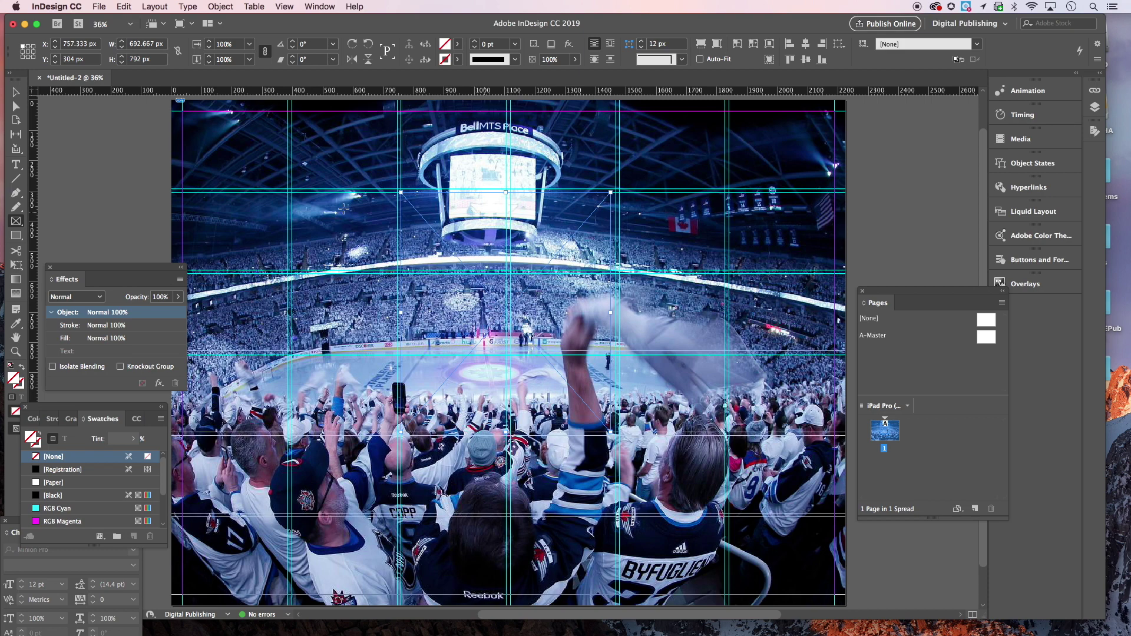
{"action": "left_click", "coordinate": [16, 92]}
{"action": "left_click", "coordinate": [99, 7]}
{"action": "left_click", "coordinate": [125, 160]}
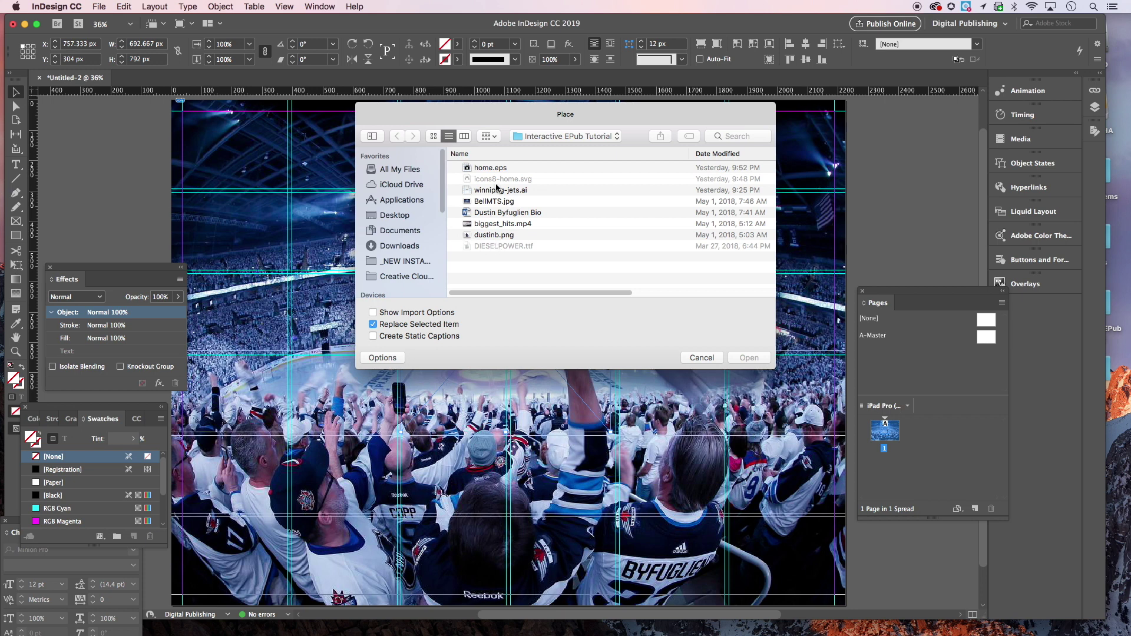
{"action": "left_click", "coordinate": [498, 190]}
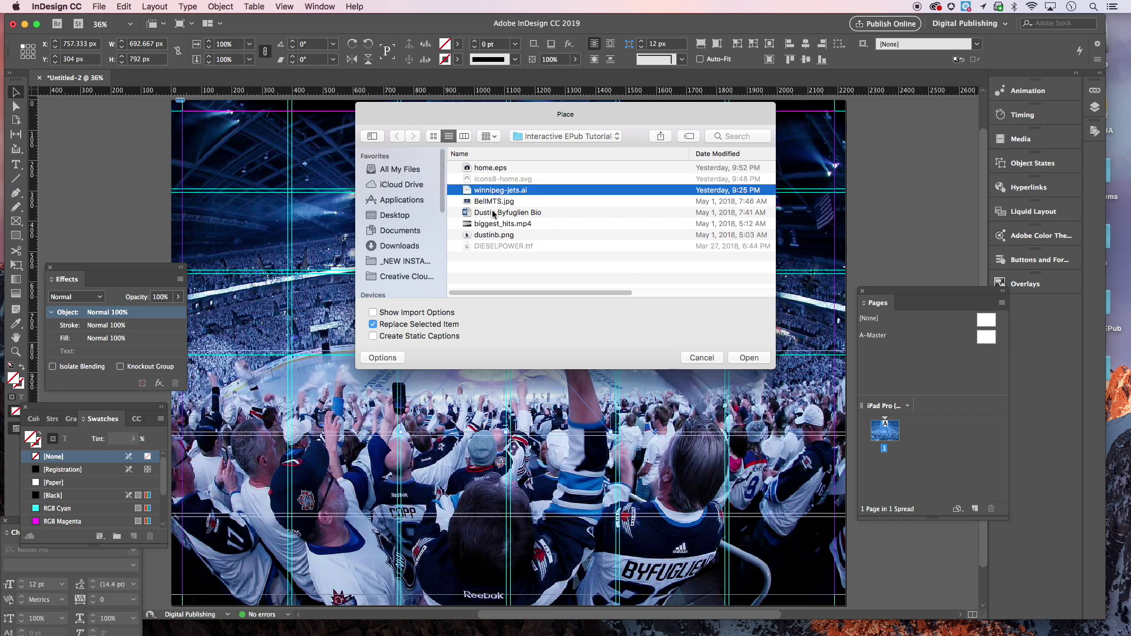
{"action": "left_click", "coordinate": [754, 359]}
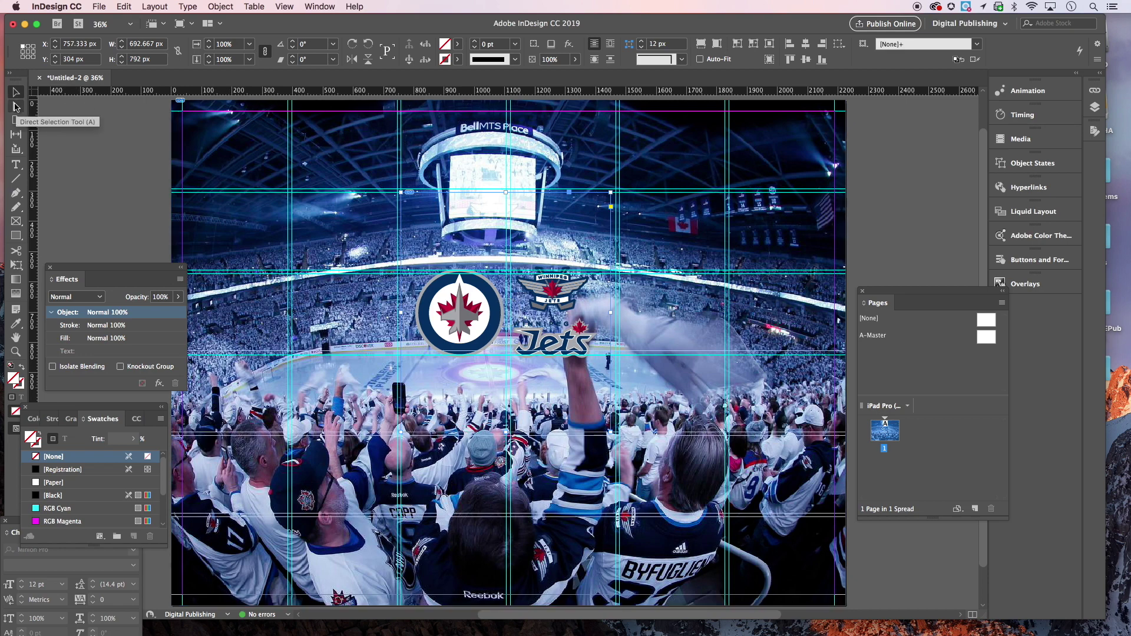
- Enlarge the logo artwork inside its frame to about 1349 × 681 px and shift it so only the round emblem shows
{"action": "left_click", "coordinate": [561, 293]}
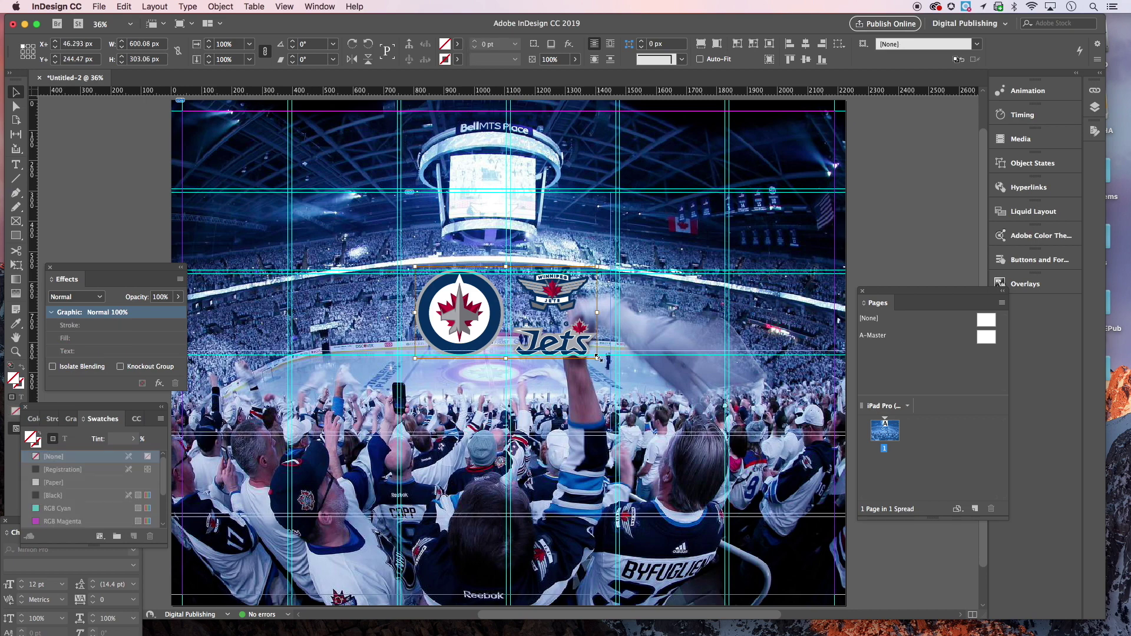
{"action": "left_click_drag", "start_coordinate": [598, 358], "coordinate": [788, 394]}
{"action": "left_click_drag", "start_coordinate": [556, 347], "coordinate": [548, 298]}
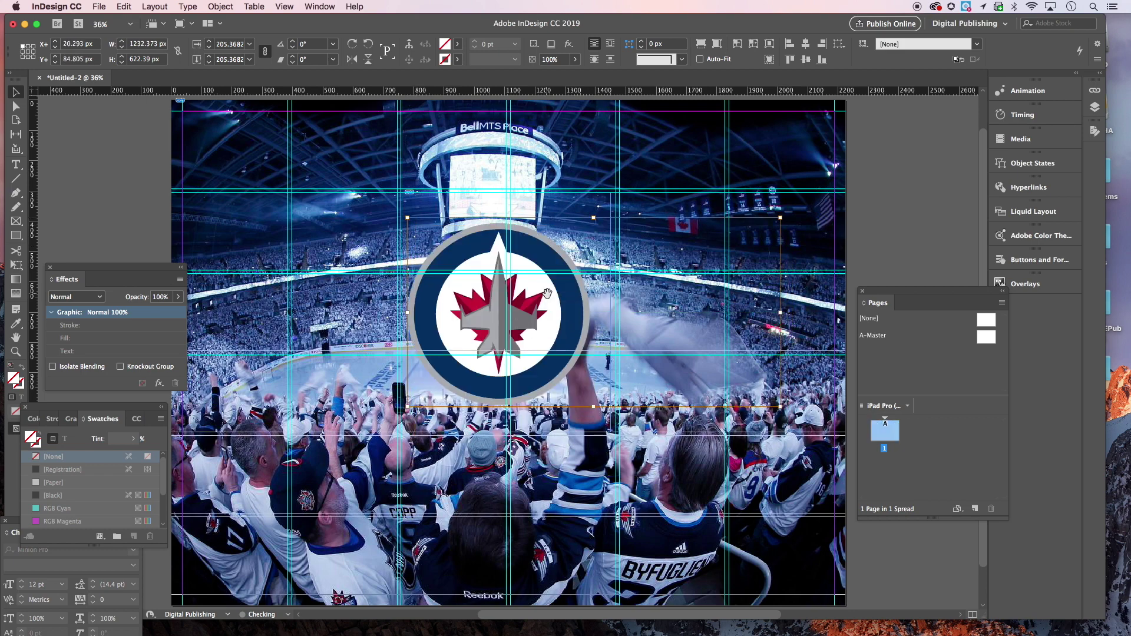
{"action": "left_click_drag", "start_coordinate": [779, 405], "coordinate": [815, 423]}
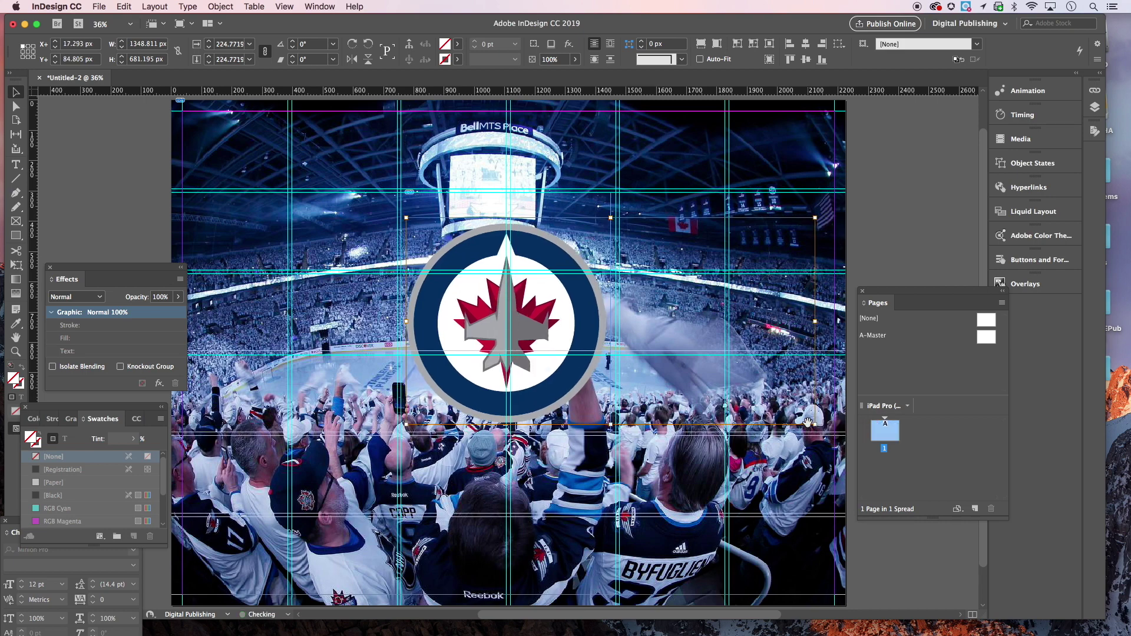
- Nudge the logo artwork inside its frame slightly up and to the right so the round emblem sits centred on the page
{"action": "key", "text": "Left"}
{"action": "key", "text": "Left"}
{"action": "key", "text": "Left"}
{"action": "key", "text": "Left"}
{"action": "key", "text": "Left"}
{"action": "key", "text": "Up"}
{"action": "key", "text": "Up"}
{"action": "key", "text": "Up"}
{"action": "key", "text": "Up"}
{"action": "key", "text": "Up"}
{"action": "key", "text": "Right"}
{"action": "key", "text": "Right"}
{"action": "key", "text": "Right"}
{"action": "key", "text": "Right"}
{"action": "key", "text": "Right"}
{"action": "key", "text": "Right"}
{"action": "key", "text": "Right"}
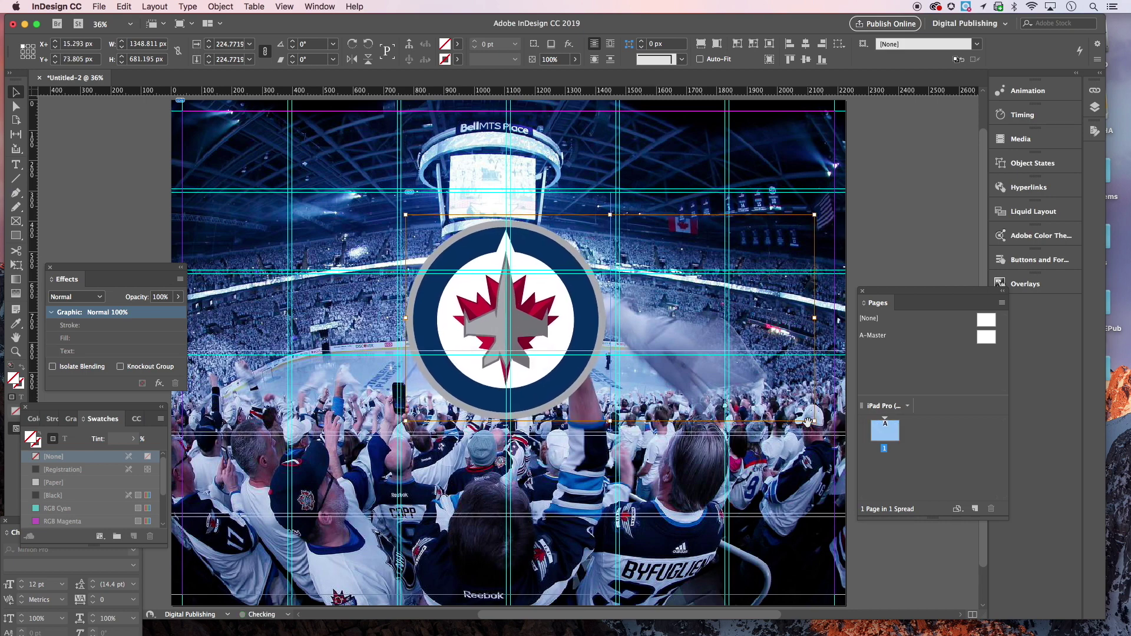
{"action": "key", "text": "Up"}
{"action": "key", "text": "Up"}
{"action": "key", "text": "Up"}
{"action": "key", "text": "Up"}
{"action": "key", "text": "Up"}
{"action": "key", "text": "Up"}
{"action": "key", "text": "Up"}
{"action": "key", "text": "Up"}
{"action": "key", "text": "Right"}
{"action": "key", "text": "Right"}
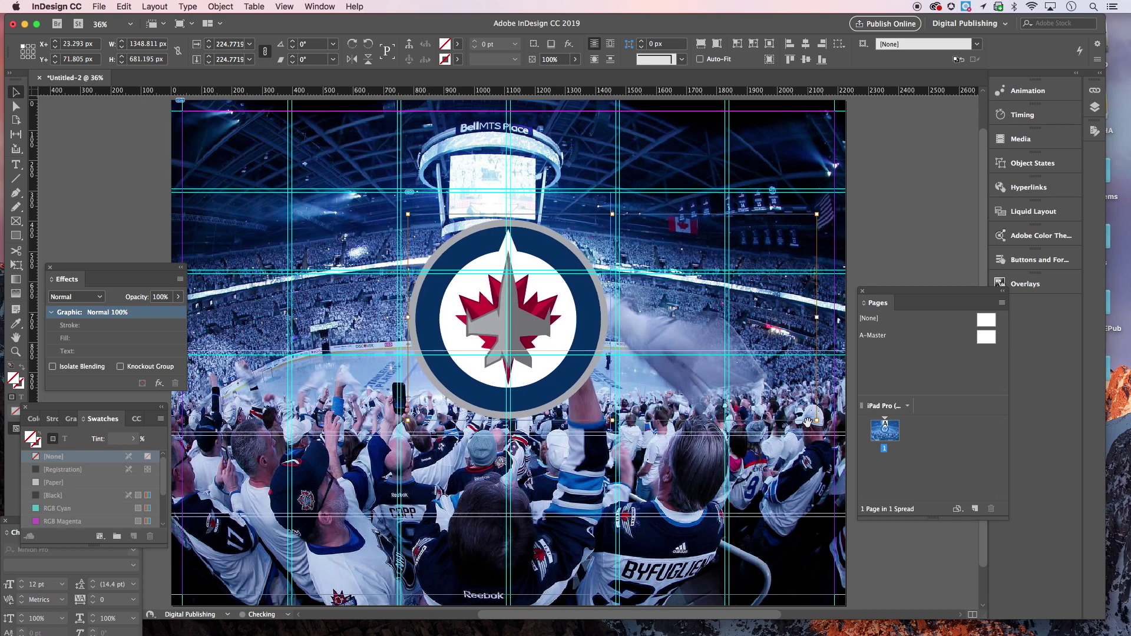
- Nudge the logo artwork up another 2 px inside its frame and deselect it
{"action": "key", "text": "Up"}
{"action": "key", "text": "Up"}
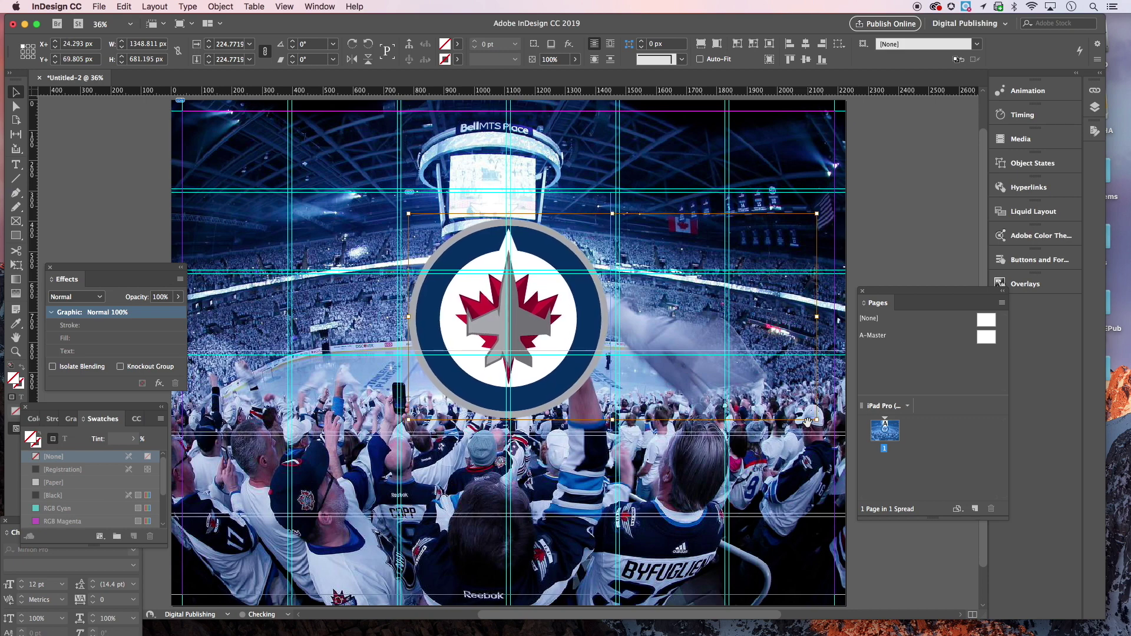
{"action": "left_click", "coordinate": [152, 187]}
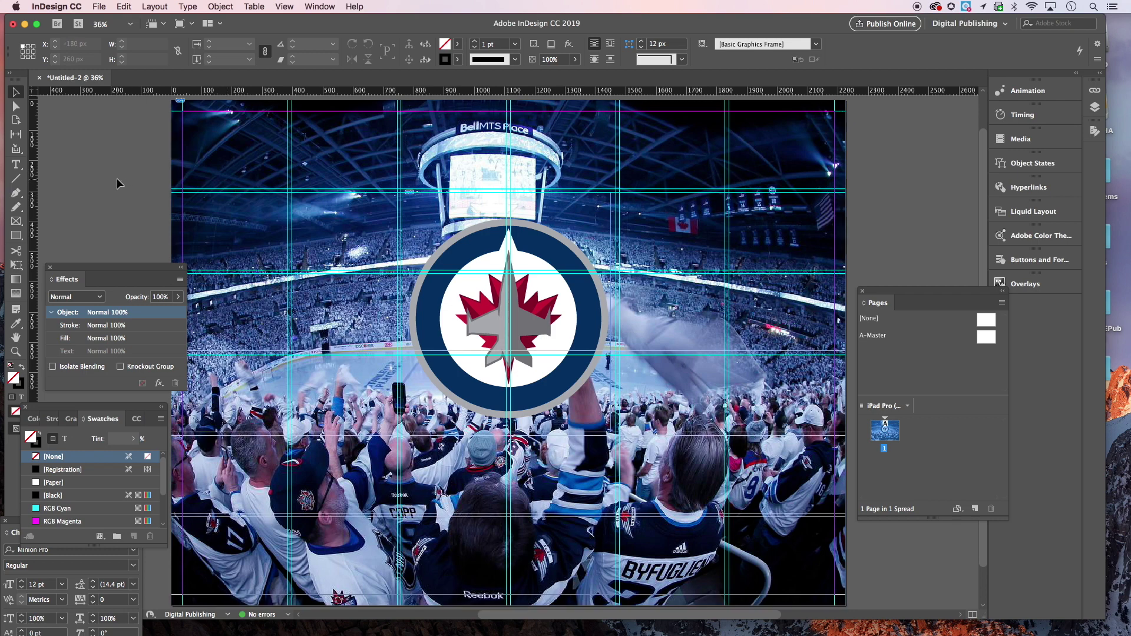
- Check the cover composition with guides hidden and shown, and inspect the logo and background photo frames
{"action": "key", "text": "w"}
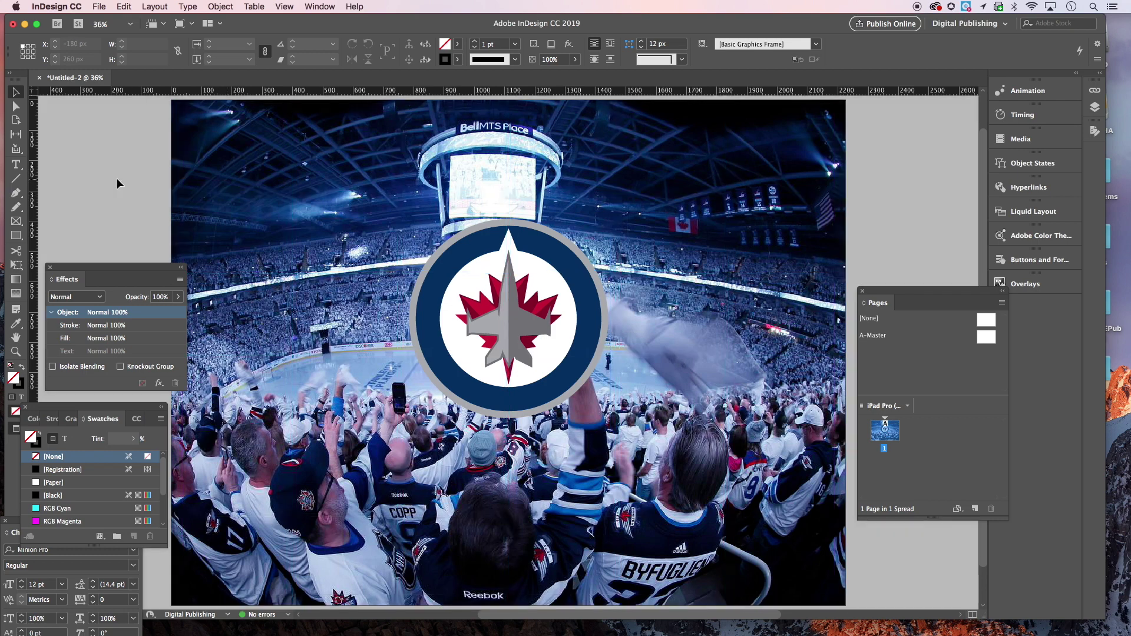
{"action": "key", "text": "w"}
{"action": "key", "text": "w"}
{"action": "key", "text": "w"}
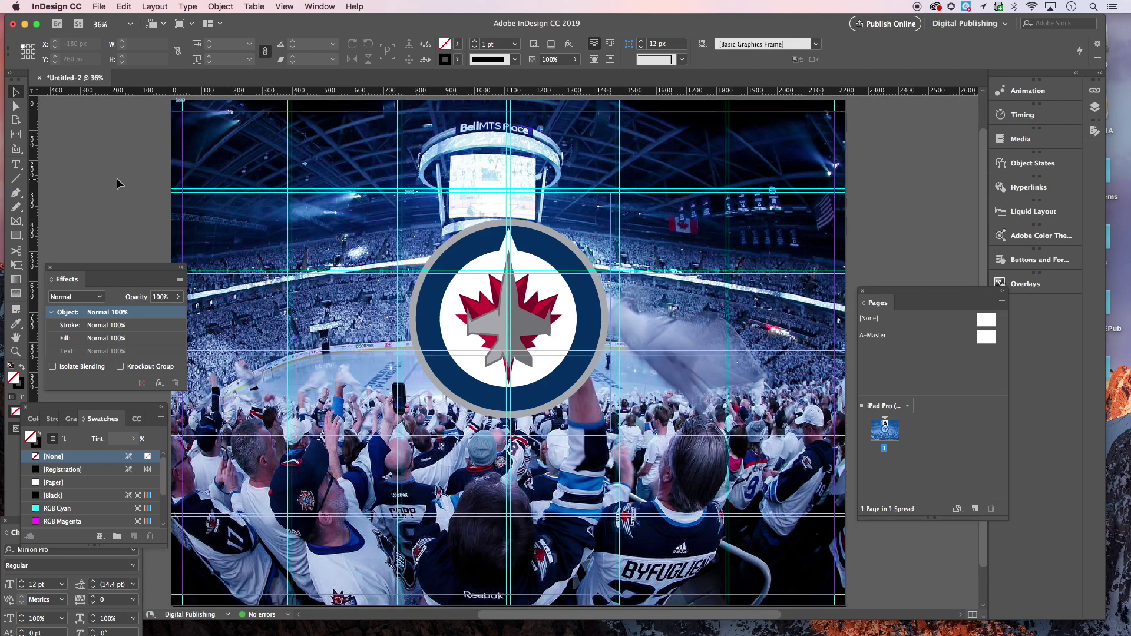
{"action": "key", "text": "w"}
{"action": "key", "text": "w"}
{"action": "key", "text": "w"}
{"action": "key", "text": "w"}
{"action": "key", "text": "w"}
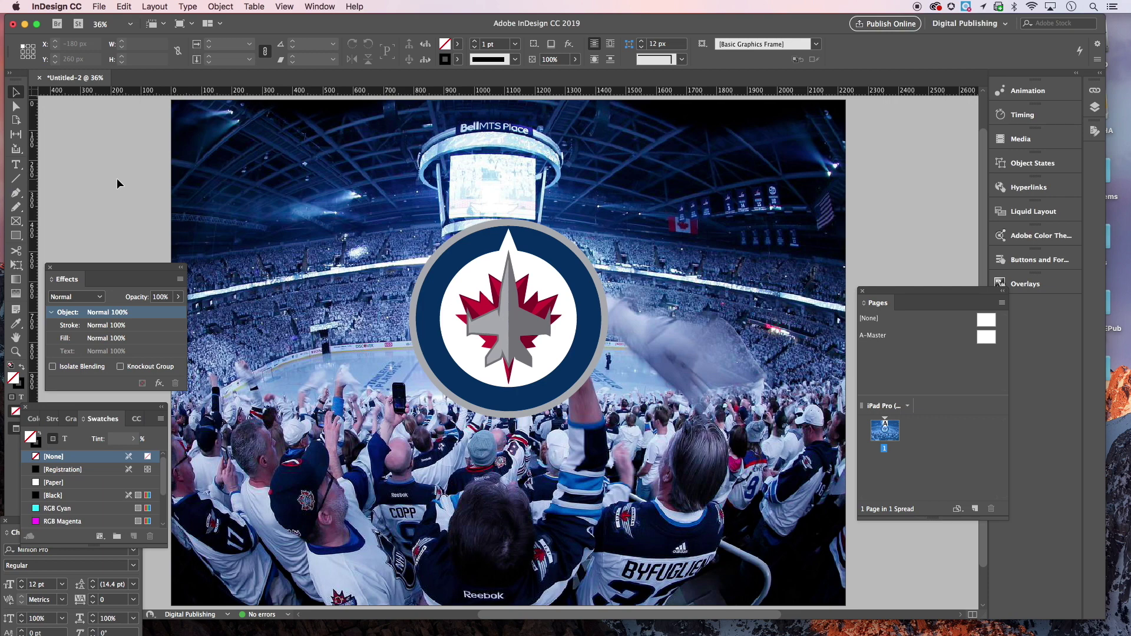
{"action": "key", "text": "w"}
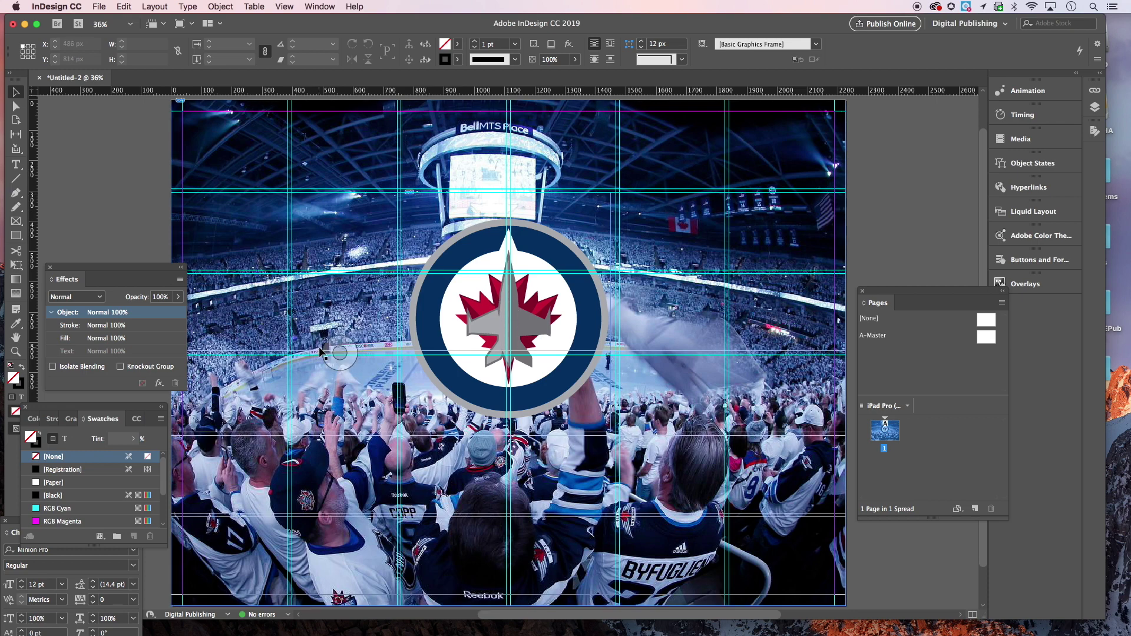
{"action": "left_click", "coordinate": [577, 304]}
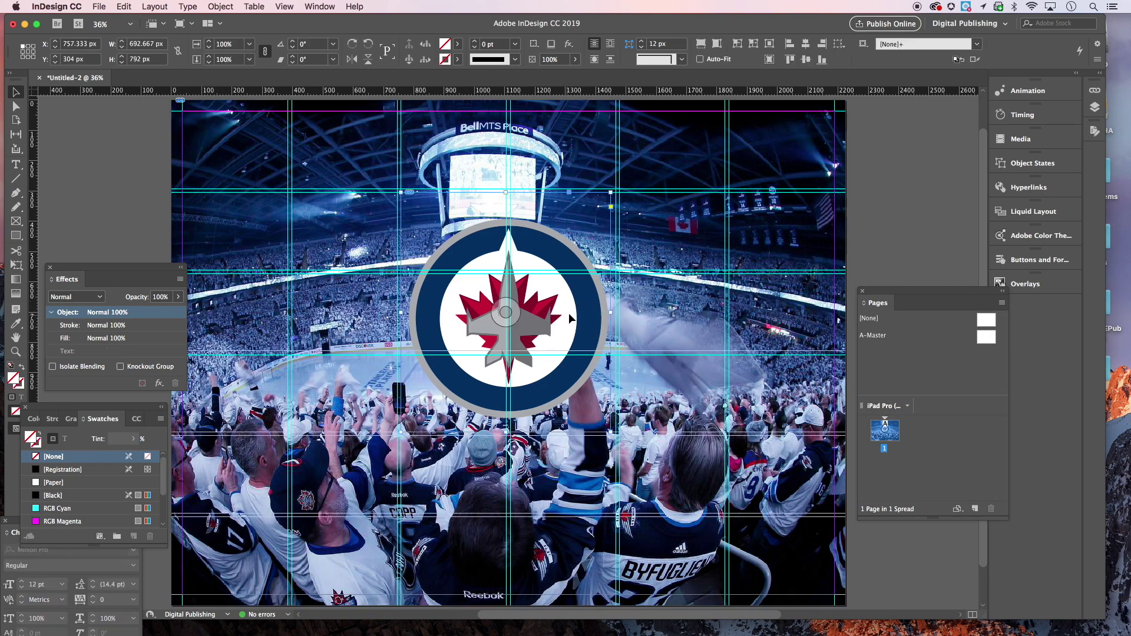
{"action": "left_click", "coordinate": [695, 301]}
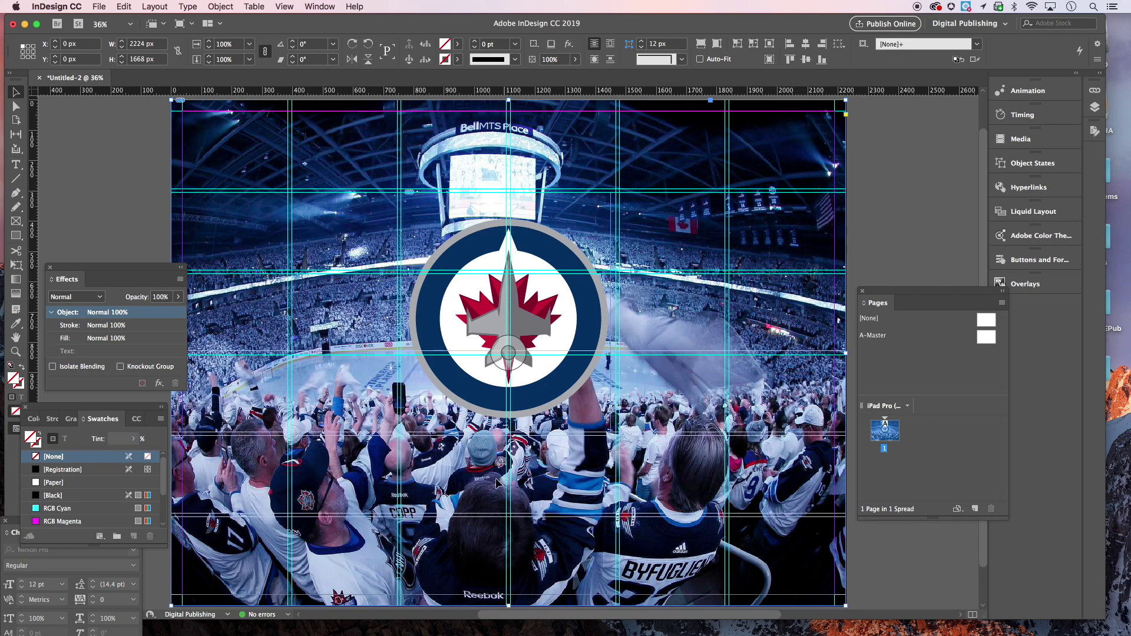
- Draw a text frame about 1431 × 256 px below the logo and enter WINNIPEG JETS at 72 pt
{"action": "left_click", "coordinate": [17, 165]}
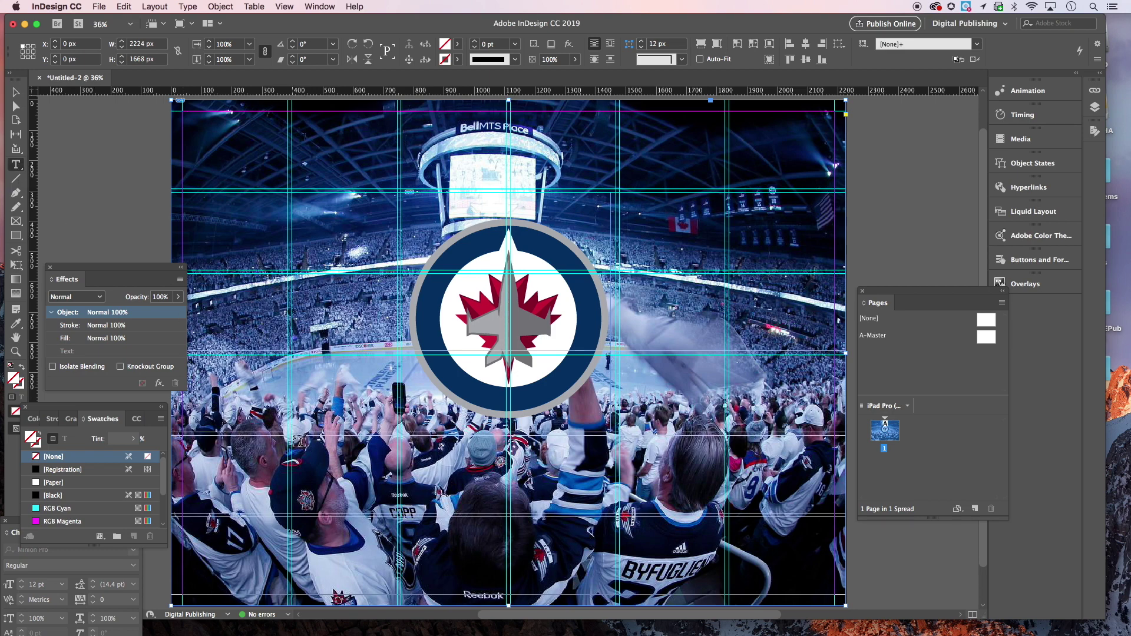
{"action": "left_click_drag", "start_coordinate": [298, 439], "coordinate": [723, 512]}
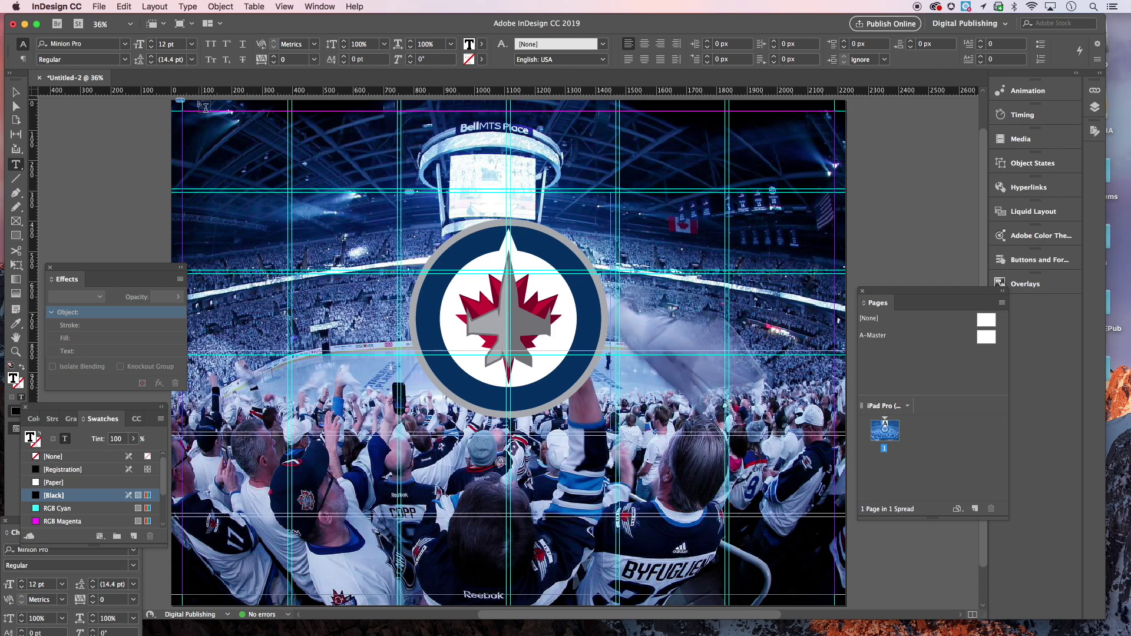
{"action": "left_click", "coordinate": [192, 44]}
{"action": "left_click", "coordinate": [184, 234]}
{"action": "type", "text": "WINNIPEG JETS"}
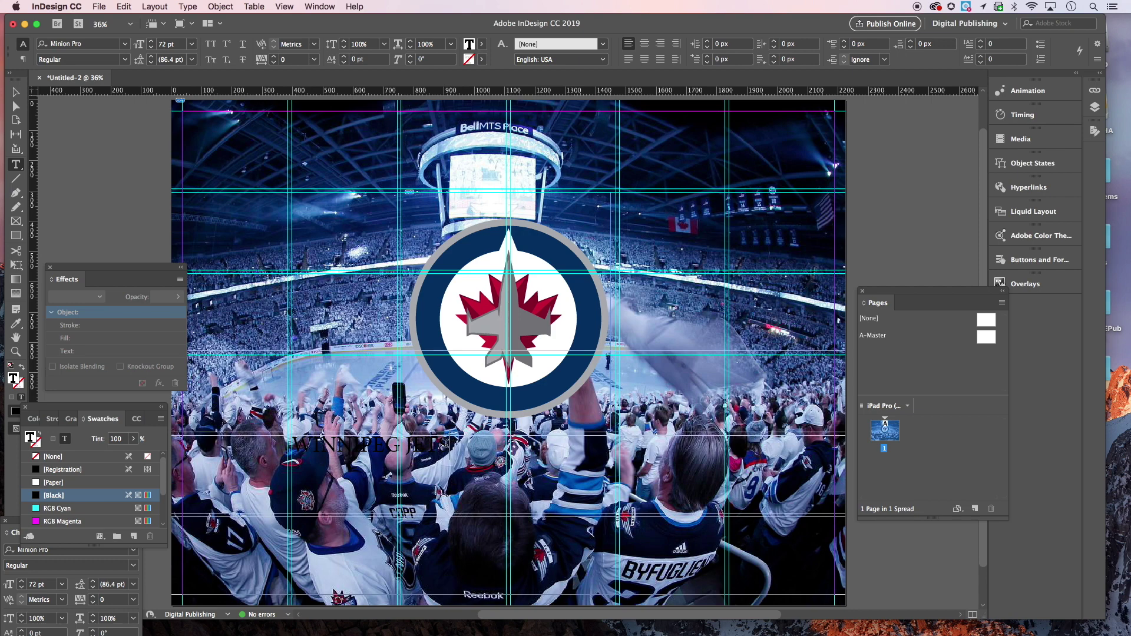
- Color the WINNIPEG JETS text with the Paper swatch and center-align it in its frame
{"action": "left_click_drag", "start_coordinate": [455, 446], "coordinate": [302, 439]}
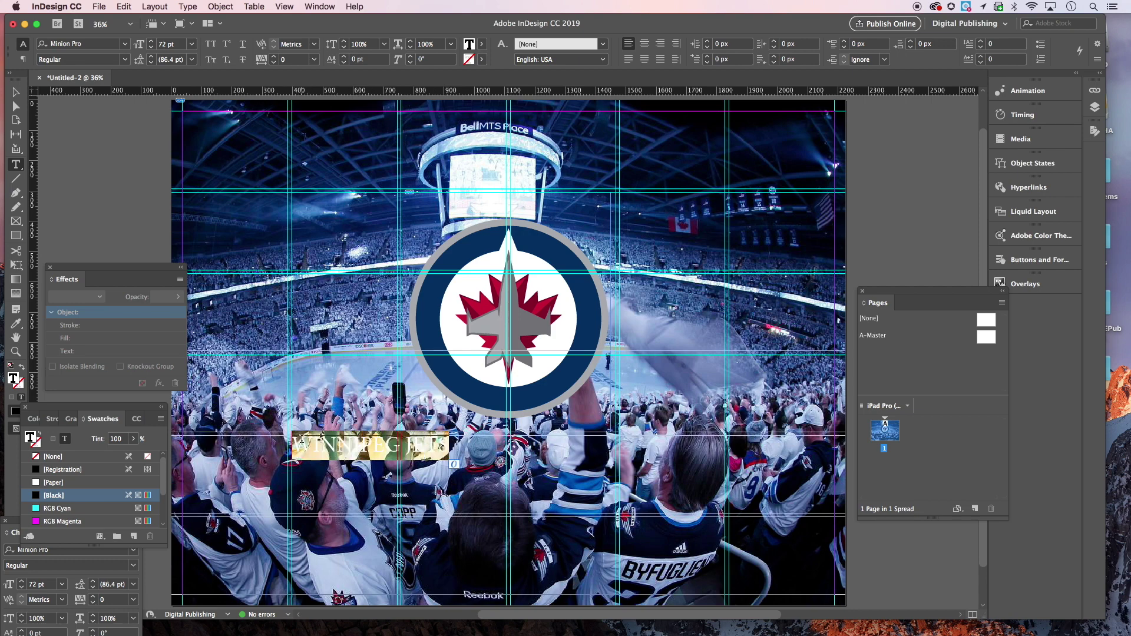
{"action": "left_click", "coordinate": [453, 446]}
{"action": "left_click_drag", "start_coordinate": [452, 448], "coordinate": [293, 448]}
{"action": "left_click", "coordinate": [320, 6]}
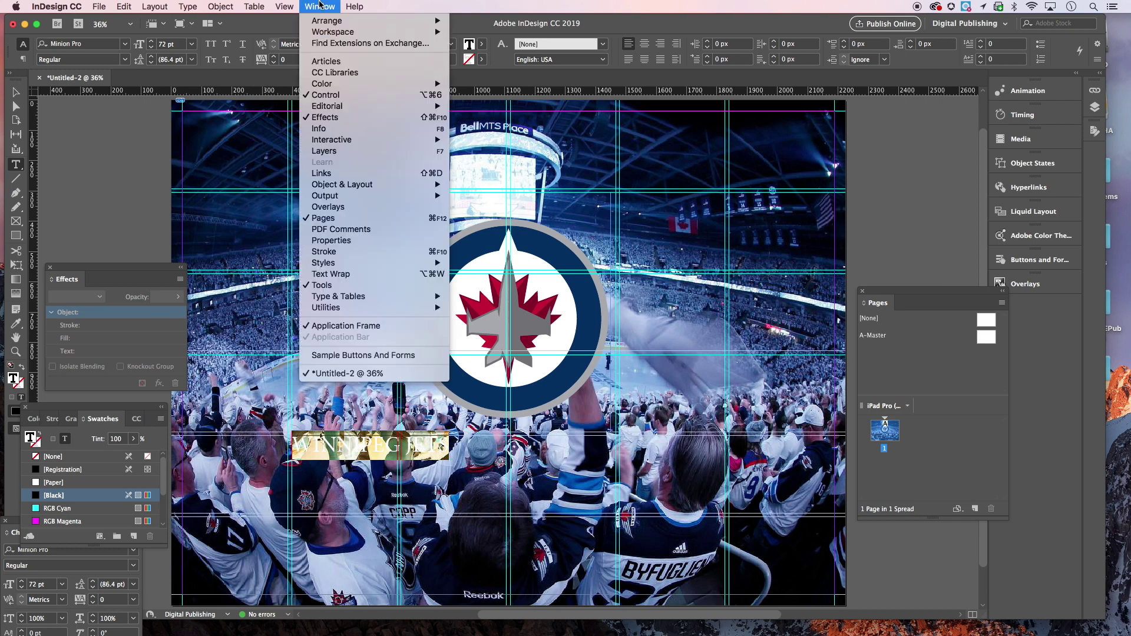
{"action": "mouse_move", "coordinate": [323, 84]}
{"action": "left_click", "coordinate": [51, 486]}
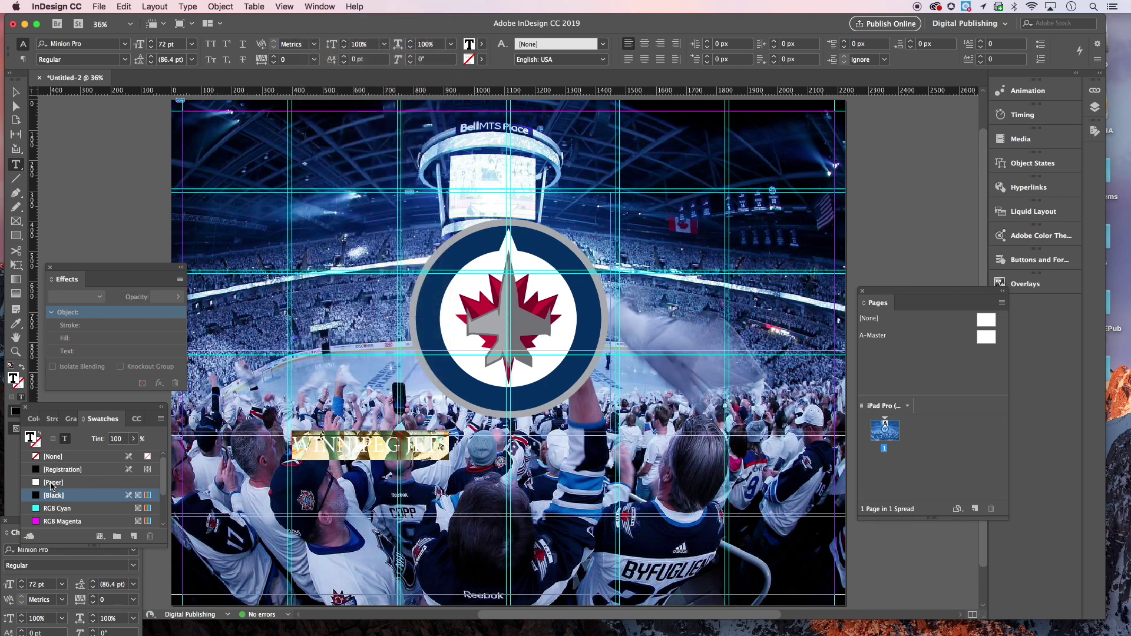
{"action": "left_click", "coordinate": [52, 483]}
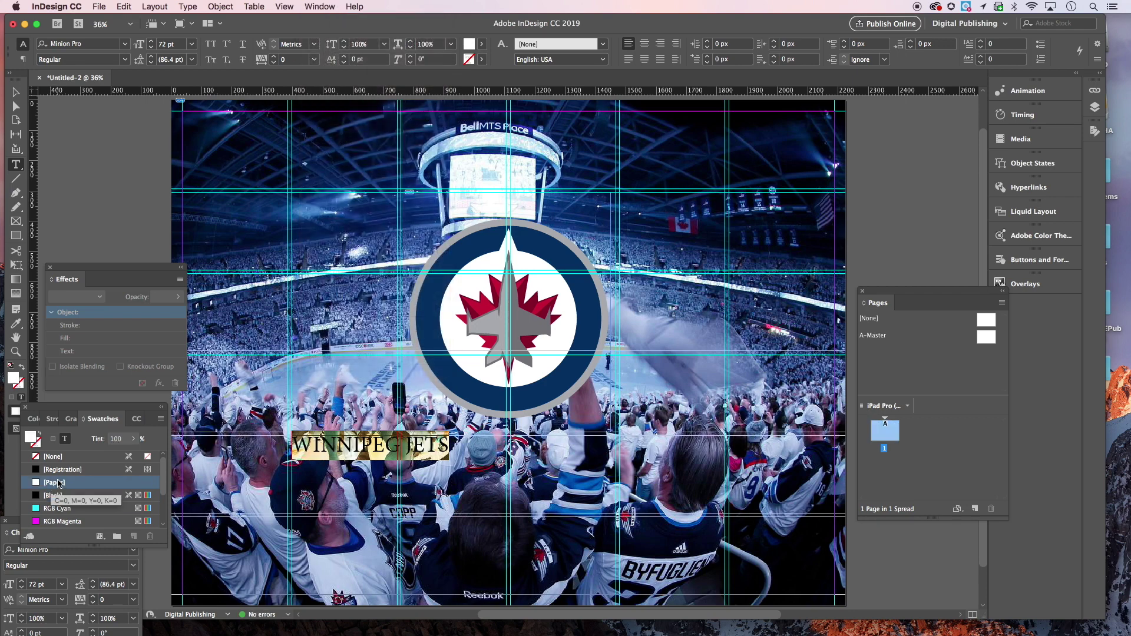
{"action": "left_click_drag", "start_coordinate": [16, 526], "coordinate": [59, 115]}
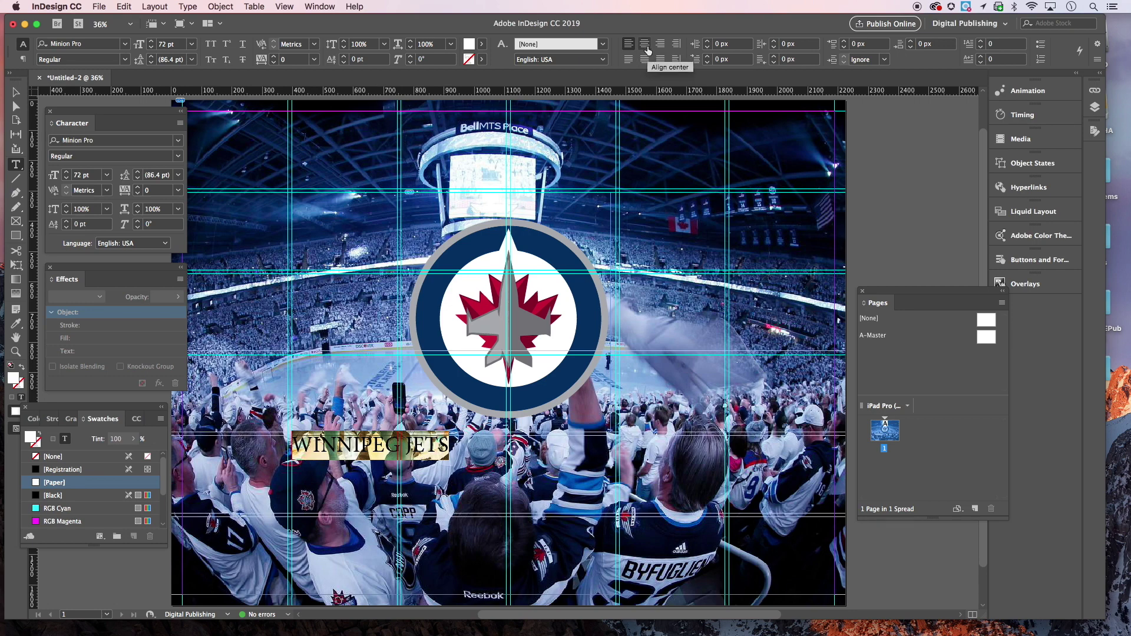
{"action": "left_click", "coordinate": [646, 48]}
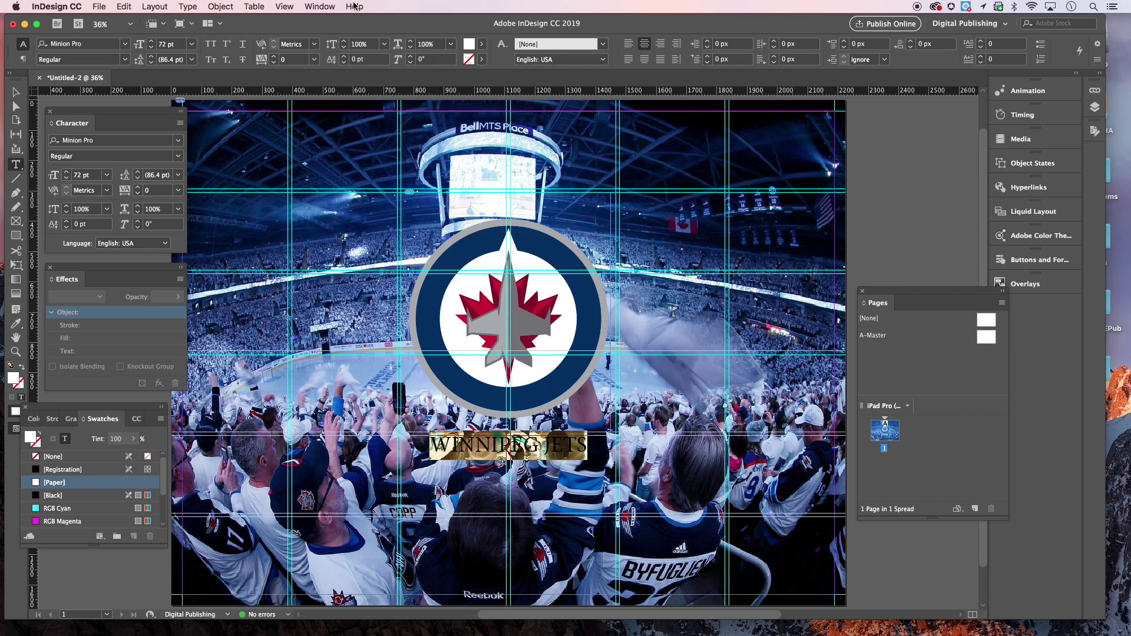
- View the paragraph alignment options for the title text and close them
{"action": "left_click", "coordinate": [326, 8]}
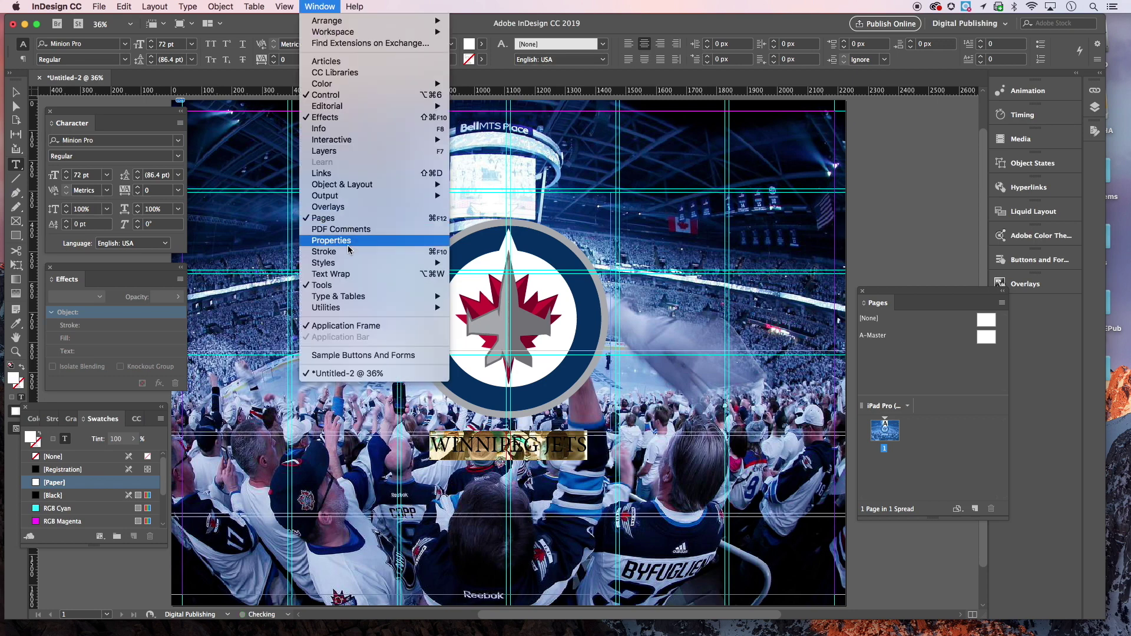
{"action": "mouse_move", "coordinate": [347, 298]}
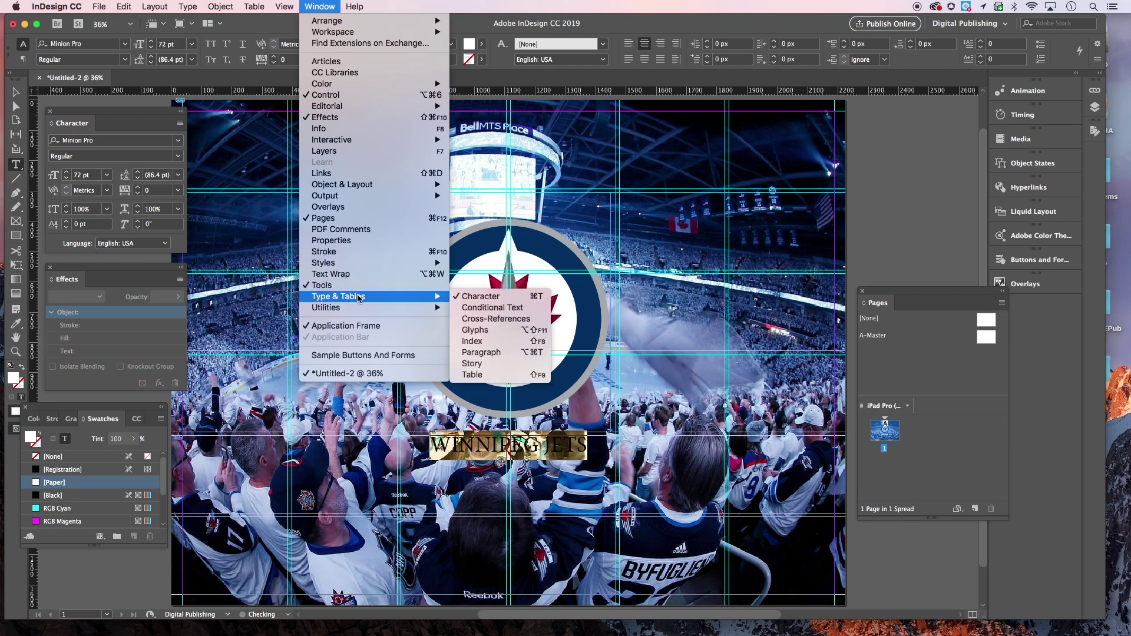
{"action": "left_click", "coordinate": [478, 353]}
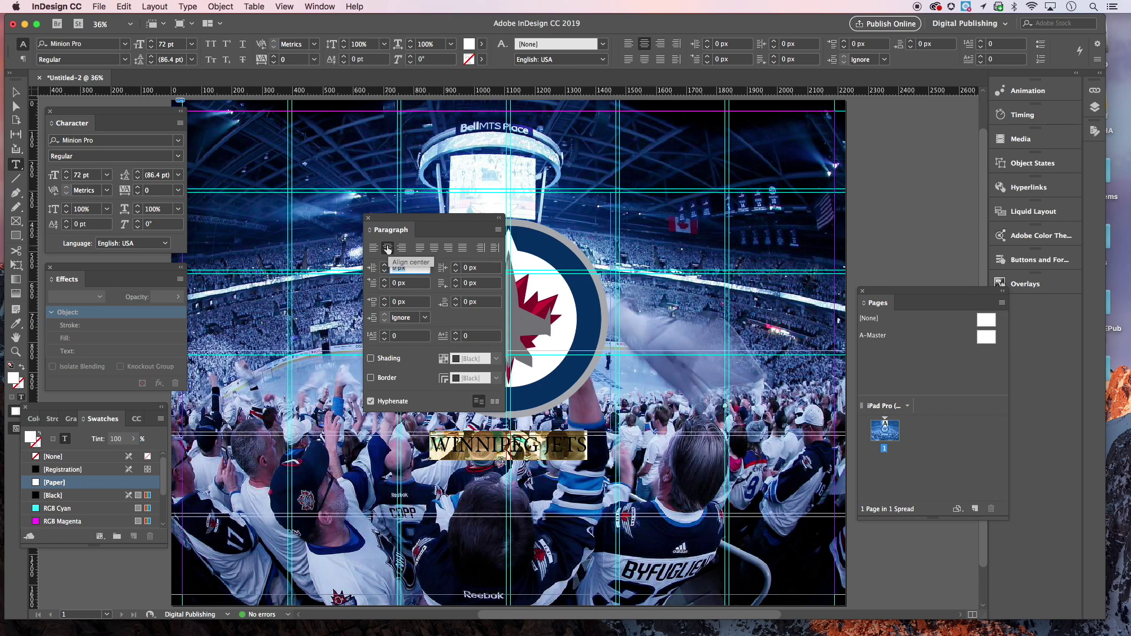
{"action": "left_click", "coordinate": [368, 218]}
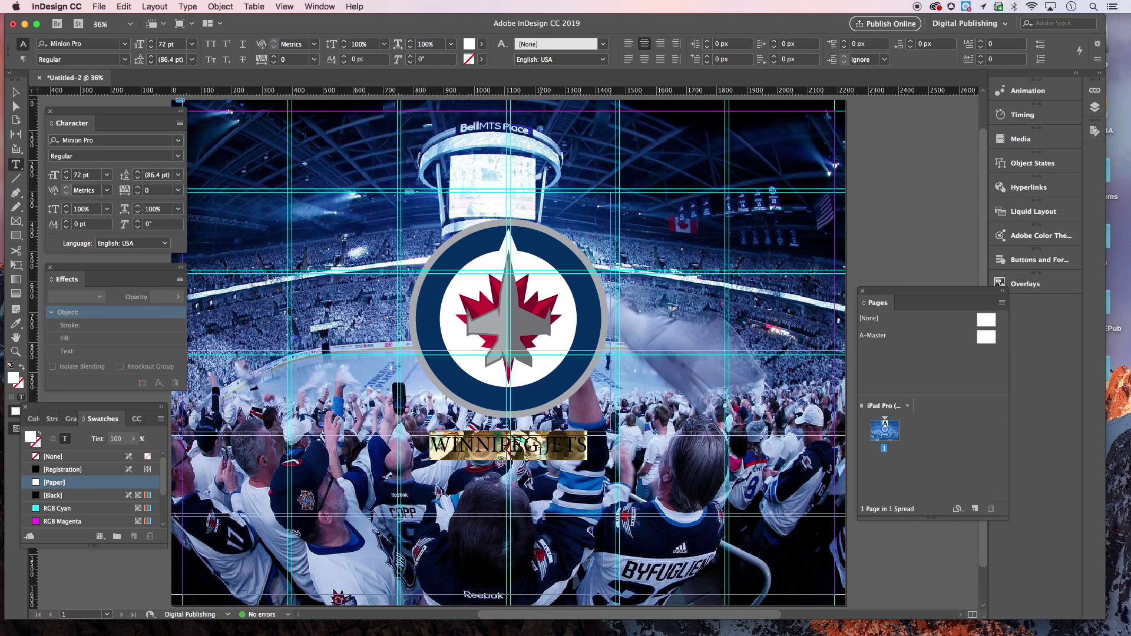
- Set the WINNIPEG JETS text in MetaBlackCyr-Roman at 202 pt
{"action": "left_click", "coordinate": [126, 44]}
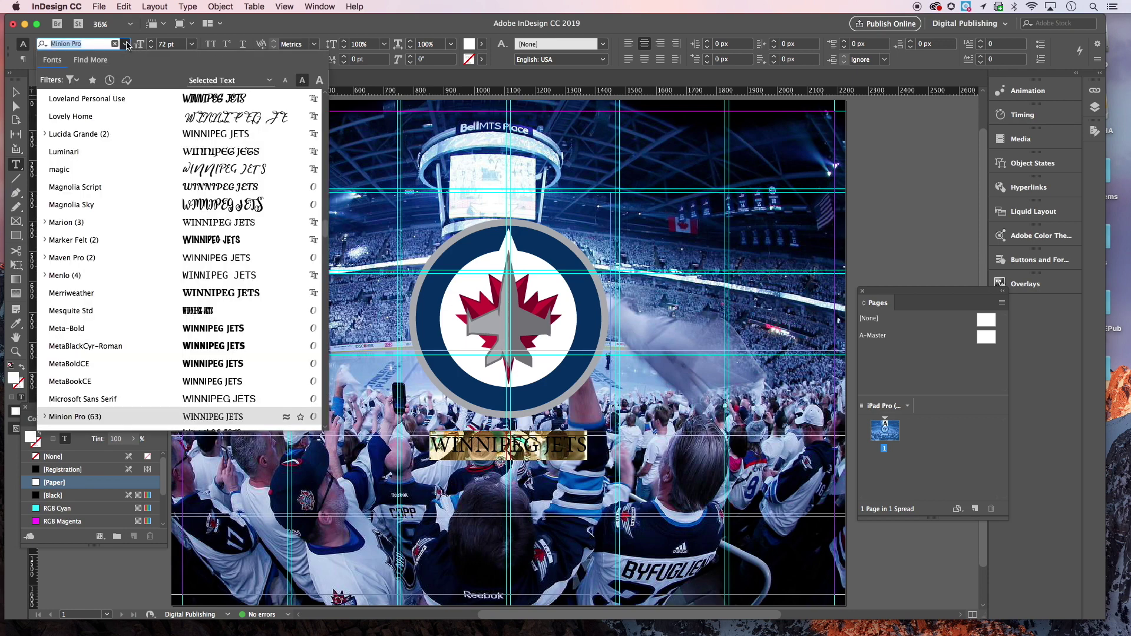
{"action": "left_click", "coordinate": [167, 346]}
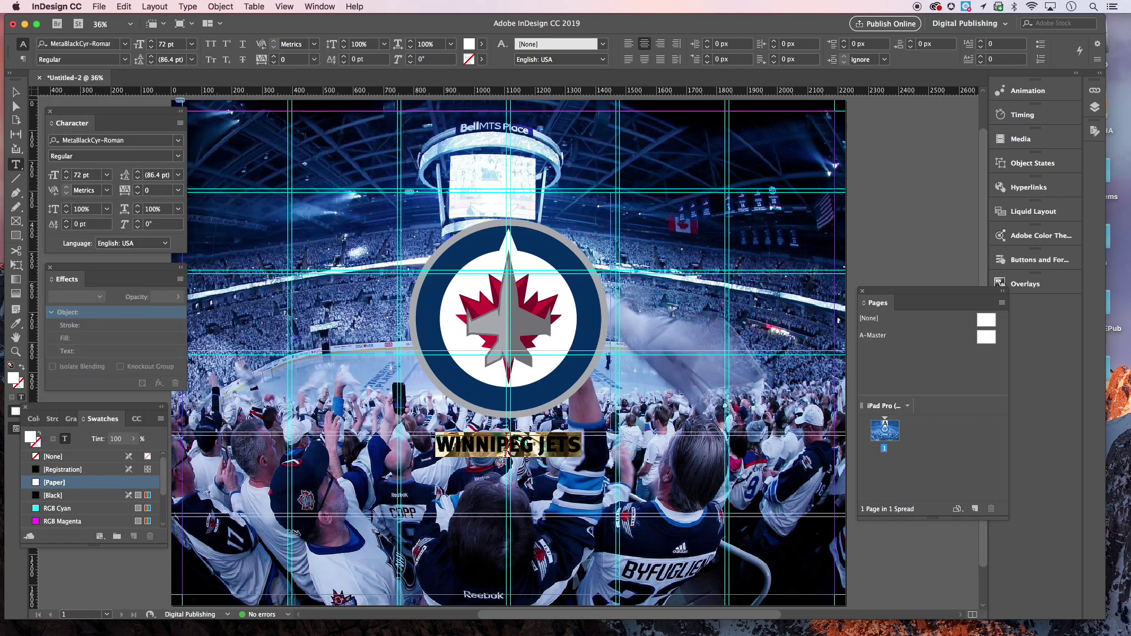
{"action": "left_click", "coordinate": [185, 43]}
{"action": "key", "text": "Up"}
{"action": "key", "text": "Up"}
{"action": "key", "text": "Up"}
{"action": "key", "text": "Up"}
{"action": "key", "text": "Up"}
{"action": "key", "text": "Up"}
{"action": "key", "text": "Up"}
{"action": "key", "text": "Up"}
{"action": "key", "text": "Up"}
{"action": "key", "text": "Up"}
{"action": "key", "text": "Up"}
{"action": "key", "text": "Up"}
{"action": "key", "text": "Up"}
{"action": "key", "text": "Up"}
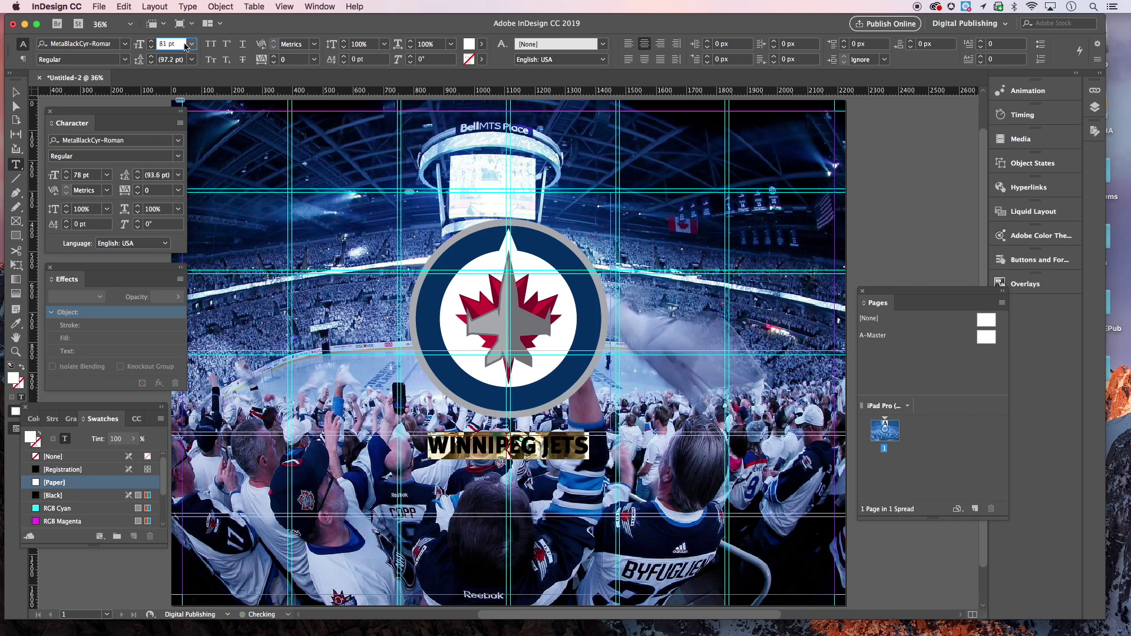
{"action": "key", "text": "Up"}
{"action": "key", "text": "Up"}
{"action": "key", "text": "Up"}
{"action": "key", "text": "Up"}
{"action": "key", "text": "Up"}
{"action": "key", "text": "Up"}
{"action": "key", "text": "Up"}
{"action": "key", "text": "Up"}
{"action": "key", "text": "Up"}
{"action": "key", "text": "Up"}
{"action": "key", "text": "Up"}
{"action": "key", "text": "Up"}
{"action": "key", "text": "Up"}
{"action": "key", "text": "Up"}
{"action": "key", "text": "Up"}
{"action": "key", "text": "Up"}
{"action": "key", "text": "Up"}
{"action": "key", "text": "Up"}
{"action": "key", "text": "Up"}
{"action": "key", "text": "Up"}
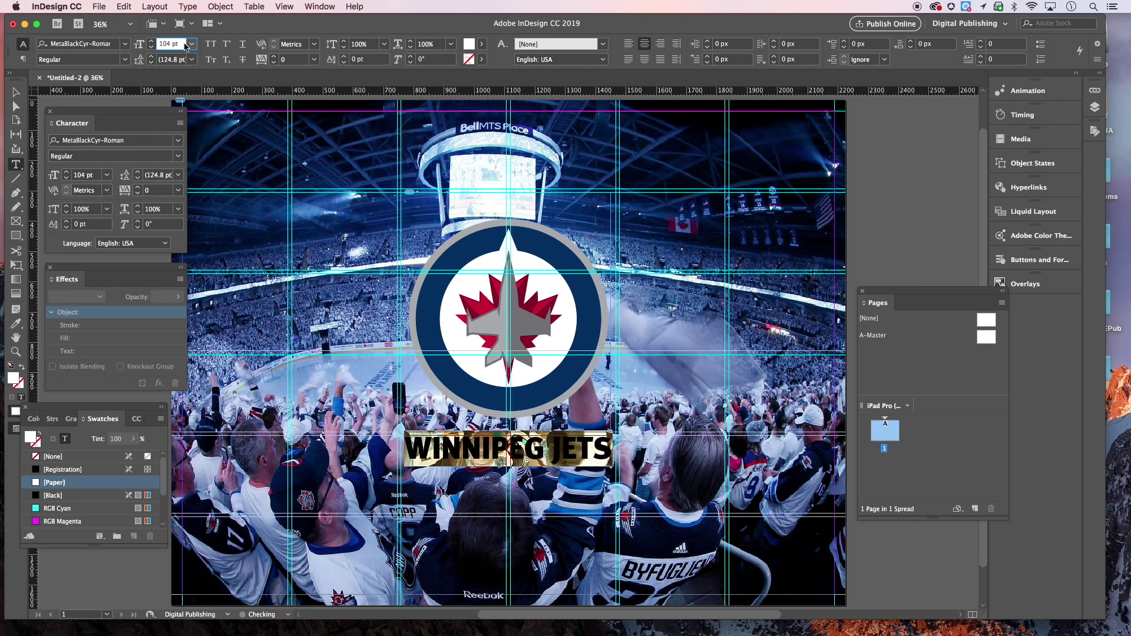
{"action": "key", "text": "Up"}
{"action": "key", "text": "Up"}
{"action": "key", "text": "Up"}
{"action": "key", "text": "Up"}
{"action": "key", "text": "Up"}
{"action": "key", "text": "Up"}
{"action": "key", "text": "Up"}
{"action": "key", "text": "Up"}
{"action": "key", "text": "Up"}
{"action": "key", "text": "Up"}
{"action": "key", "text": "Up"}
{"action": "key", "text": "Up"}
{"action": "key", "text": "Up"}
{"action": "key", "text": "Up"}
{"action": "key", "text": "Up"}
{"action": "key", "text": "Up"}
{"action": "key", "text": "Up"}
{"action": "key", "text": "Up"}
{"action": "key", "text": "Up"}
{"action": "key", "text": "Up"}
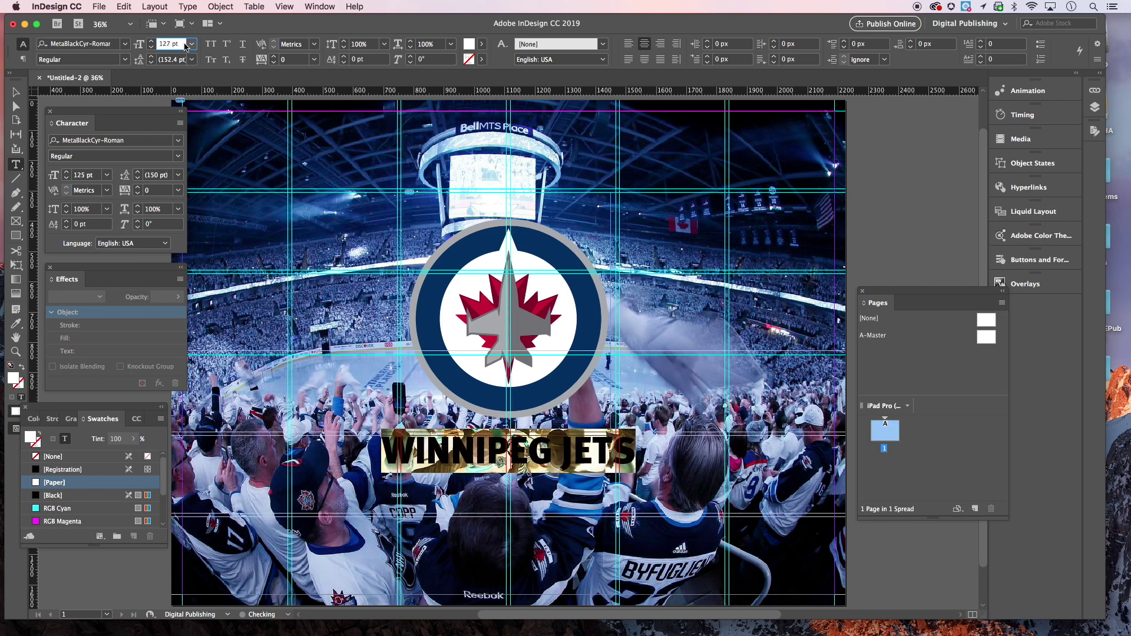
{"action": "key", "text": "Up"}
{"action": "key", "text": "Up"}
{"action": "key", "text": "Up"}
{"action": "key", "text": "Up"}
{"action": "key", "text": "Up"}
{"action": "key", "text": "Up"}
{"action": "key", "text": "Up"}
{"action": "key", "text": "Up"}
{"action": "key", "text": "Up"}
{"action": "key", "text": "Up"}
{"action": "key", "text": "Up"}
{"action": "key", "text": "Up"}
{"action": "key", "text": "Up"}
{"action": "key", "text": "Up"}
{"action": "key", "text": "Up"}
{"action": "key", "text": "Up"}
{"action": "key", "text": "Up"}
{"action": "key", "text": "Up"}
{"action": "key", "text": "Up"}
{"action": "key", "text": "Up"}
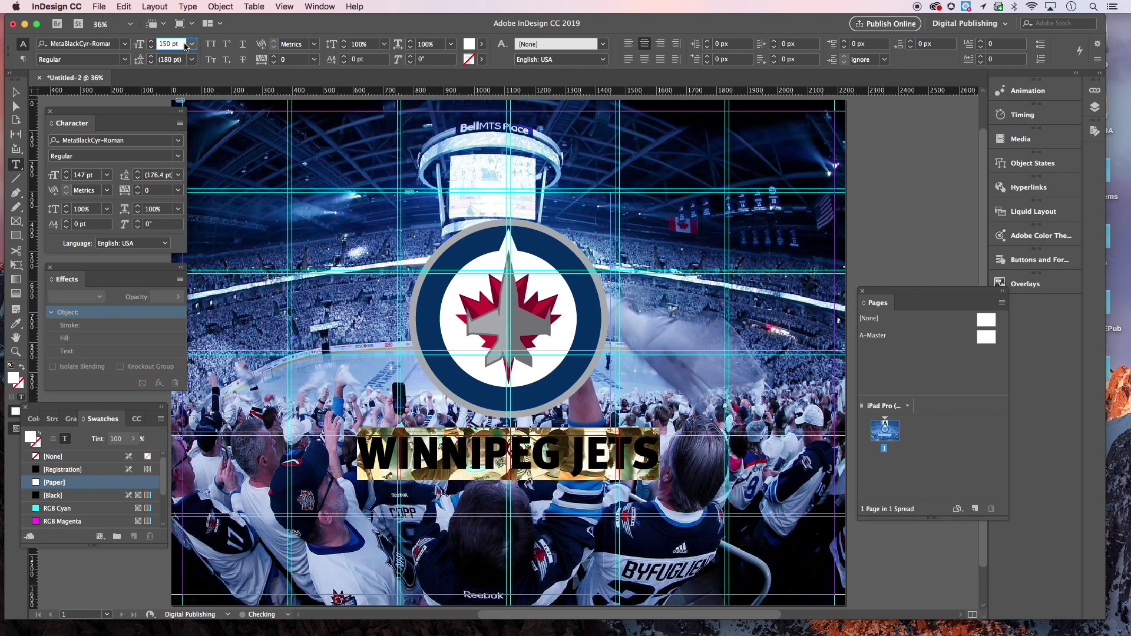
{"action": "key", "text": "Up"}
{"action": "key", "text": "Up"}
{"action": "key", "text": "Up"}
{"action": "key", "text": "Up"}
{"action": "key", "text": "Up"}
{"action": "key", "text": "Up"}
{"action": "key", "text": "Up"}
{"action": "key", "text": "Up"}
{"action": "key", "text": "Up"}
{"action": "key", "text": "Up"}
{"action": "key", "text": "Up"}
{"action": "key", "text": "Up"}
{"action": "key", "text": "Up"}
{"action": "key", "text": "Up"}
{"action": "key", "text": "Up"}
{"action": "key", "text": "Up"}
{"action": "key", "text": "Up"}
{"action": "key", "text": "Up"}
{"action": "key", "text": "Up"}
{"action": "key", "text": "Up"}
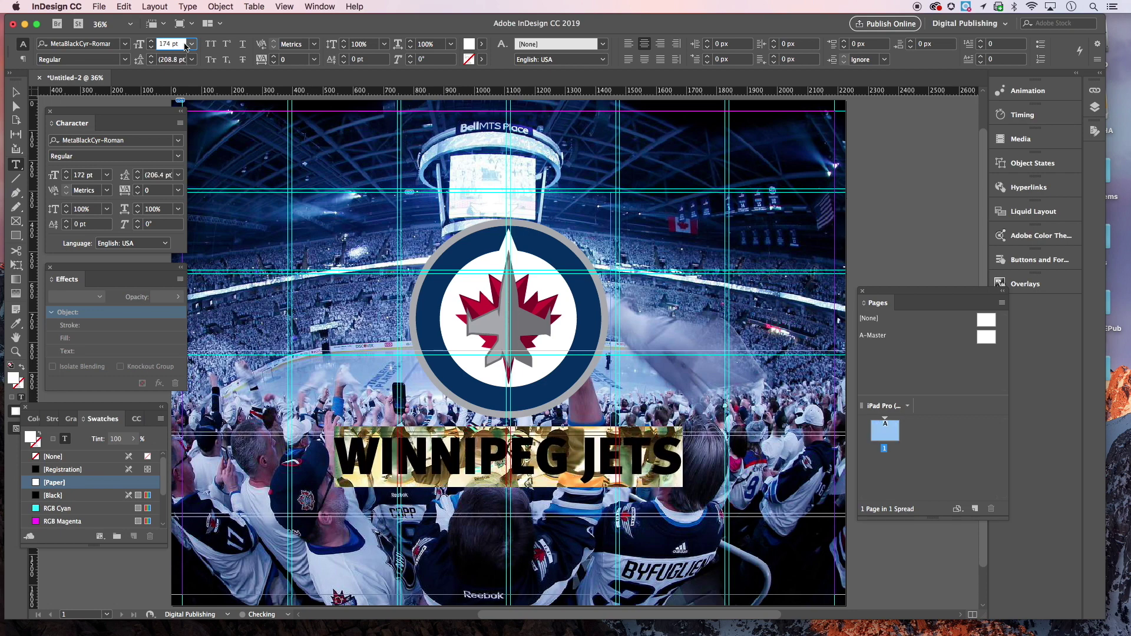
{"action": "key", "text": "Up"}
{"action": "key", "text": "Up"}
{"action": "key", "text": "Up"}
{"action": "key", "text": "Up"}
{"action": "key", "text": "Up"}
{"action": "key", "text": "Up"}
{"action": "key", "text": "Up"}
{"action": "key", "text": "Up"}
{"action": "key", "text": "Up"}
{"action": "key", "text": "Up"}
{"action": "key", "text": "Up"}
{"action": "key", "text": "Up"}
{"action": "key", "text": "Up"}
{"action": "key", "text": "Up"}
{"action": "key", "text": "Up"}
{"action": "key", "text": "Up"}
{"action": "key", "text": "Up"}
{"action": "key", "text": "Up"}
{"action": "key", "text": "Up"}
{"action": "key", "text": "Up"}
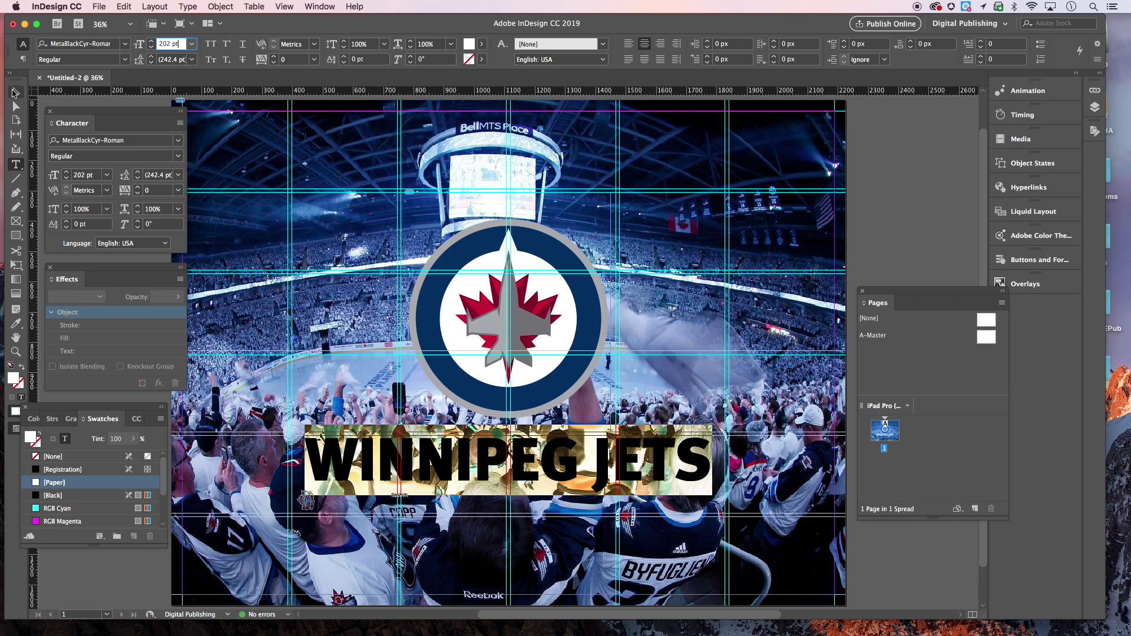
- Select the title's text frame and check the cover in preview mode before returning to the normal view
{"action": "left_click", "coordinate": [14, 92]}
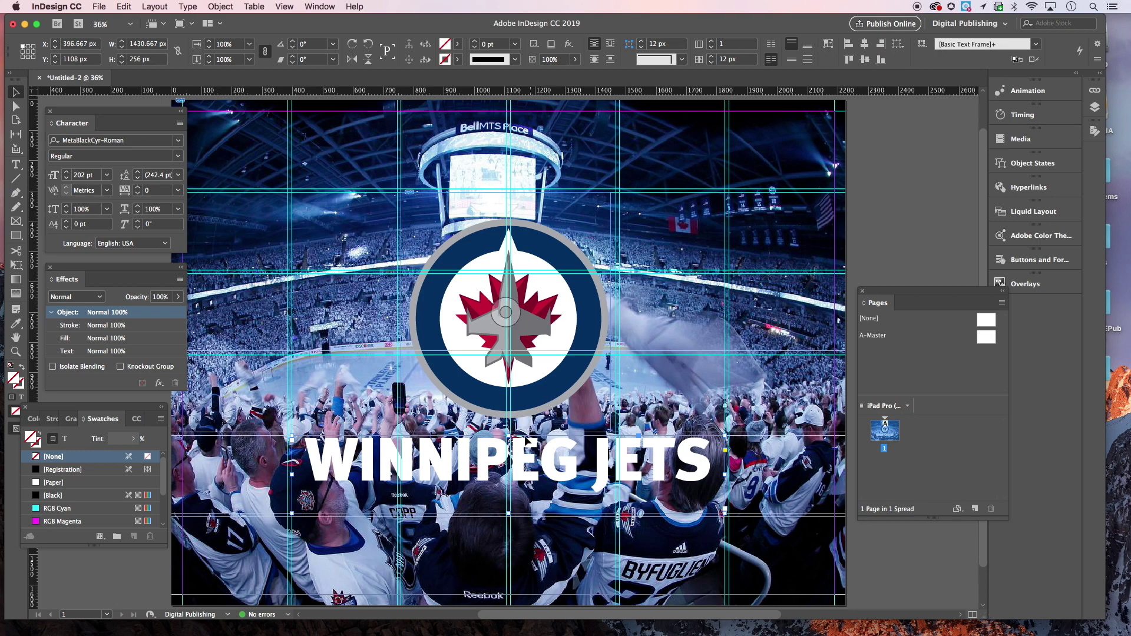
{"action": "key", "text": "w"}
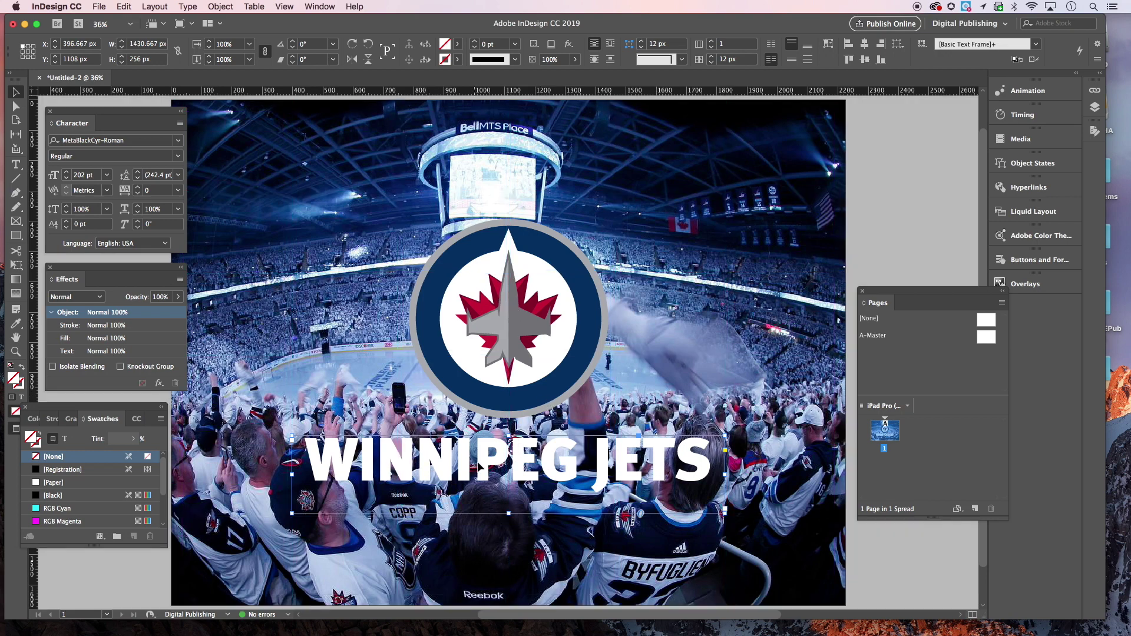
{"action": "key", "text": "w"}
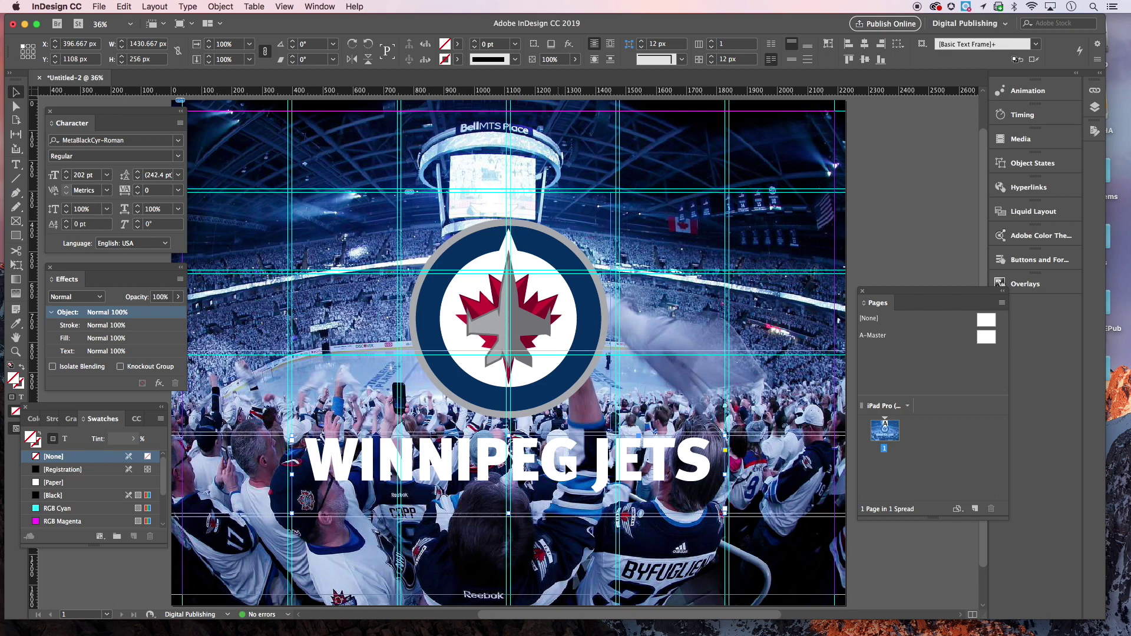
- Set the vertical justification of the WINNIPEG JETS text frame to Center in its text frame options, then deselect it
{"action": "left_click", "coordinate": [212, 6]}
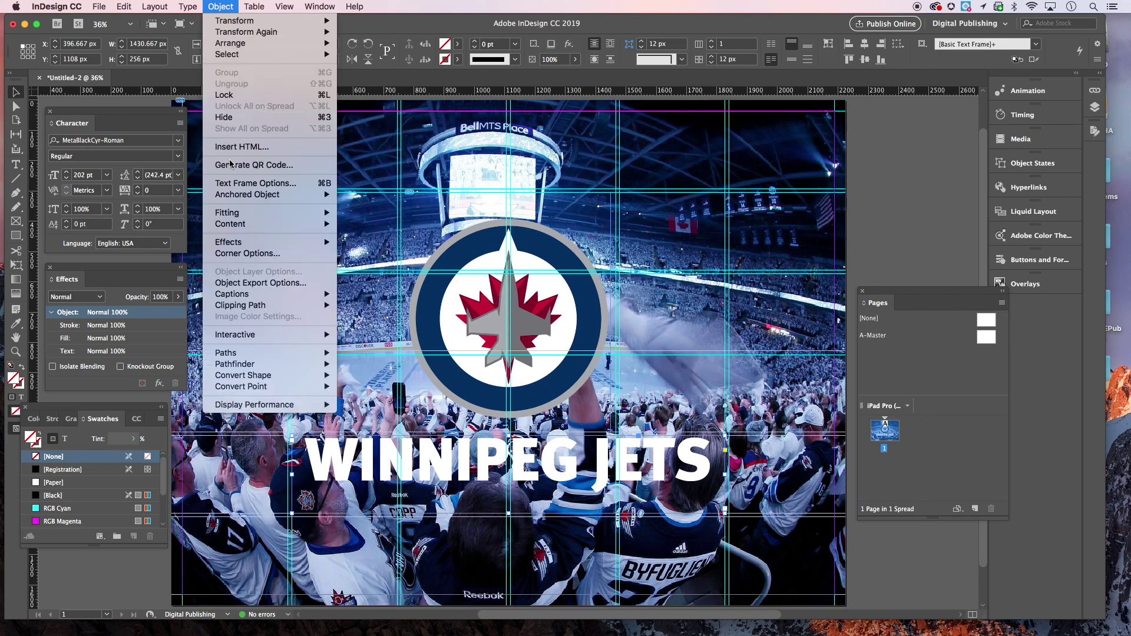
{"action": "left_click", "coordinate": [246, 187]}
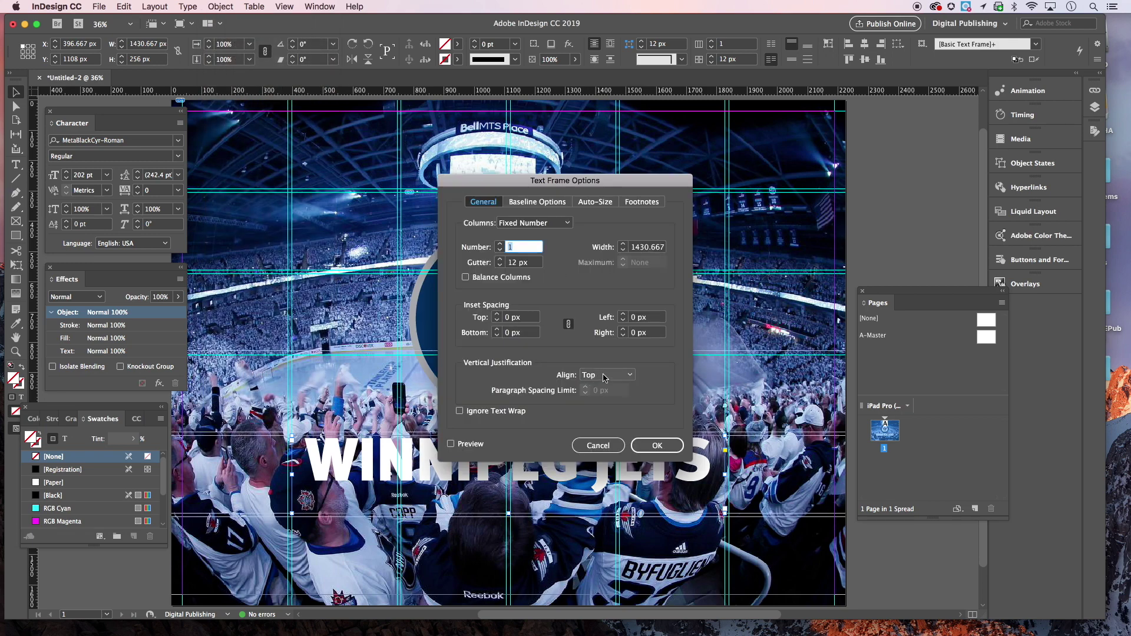
{"action": "left_click", "coordinate": [605, 377]}
{"action": "left_click", "coordinate": [603, 398]}
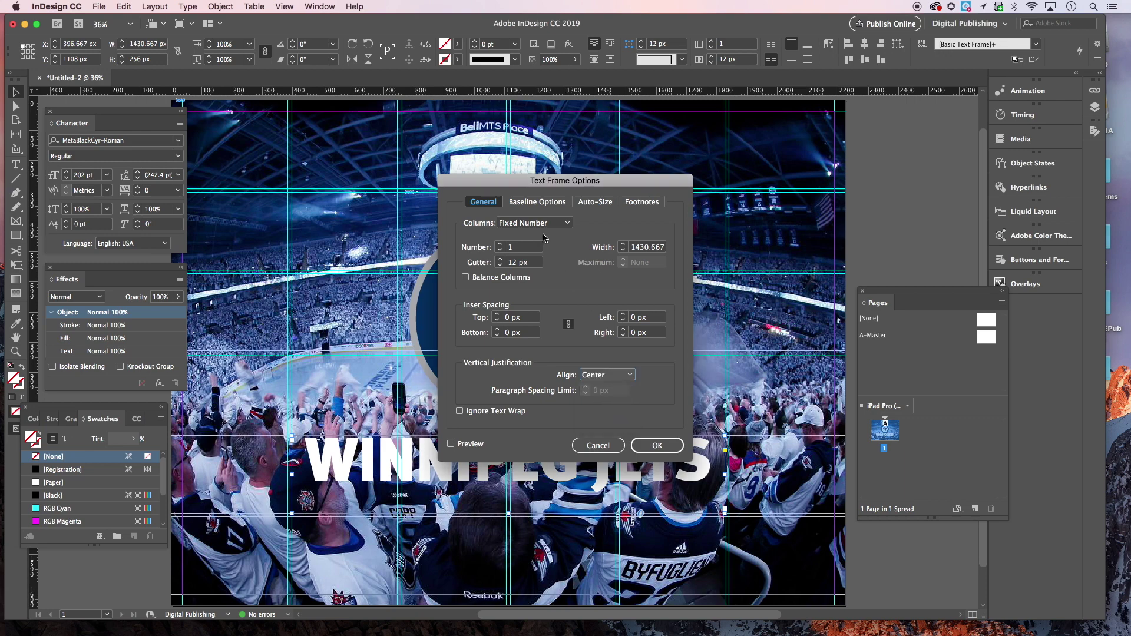
{"action": "left_click_drag", "start_coordinate": [526, 184], "coordinate": [829, 146]}
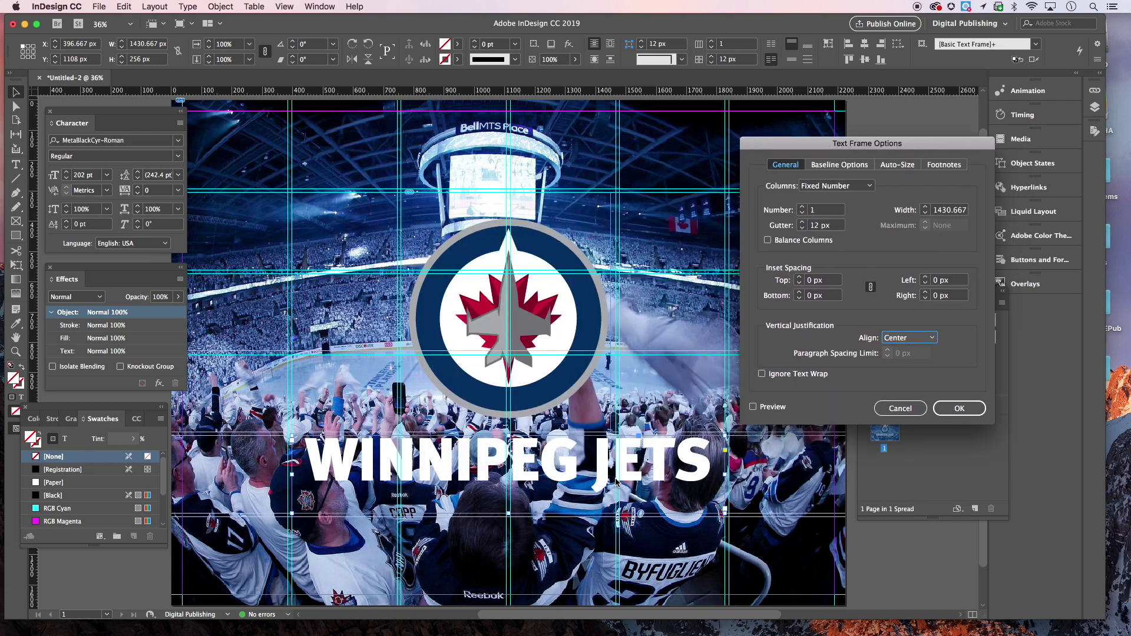
{"action": "left_click", "coordinate": [959, 408]}
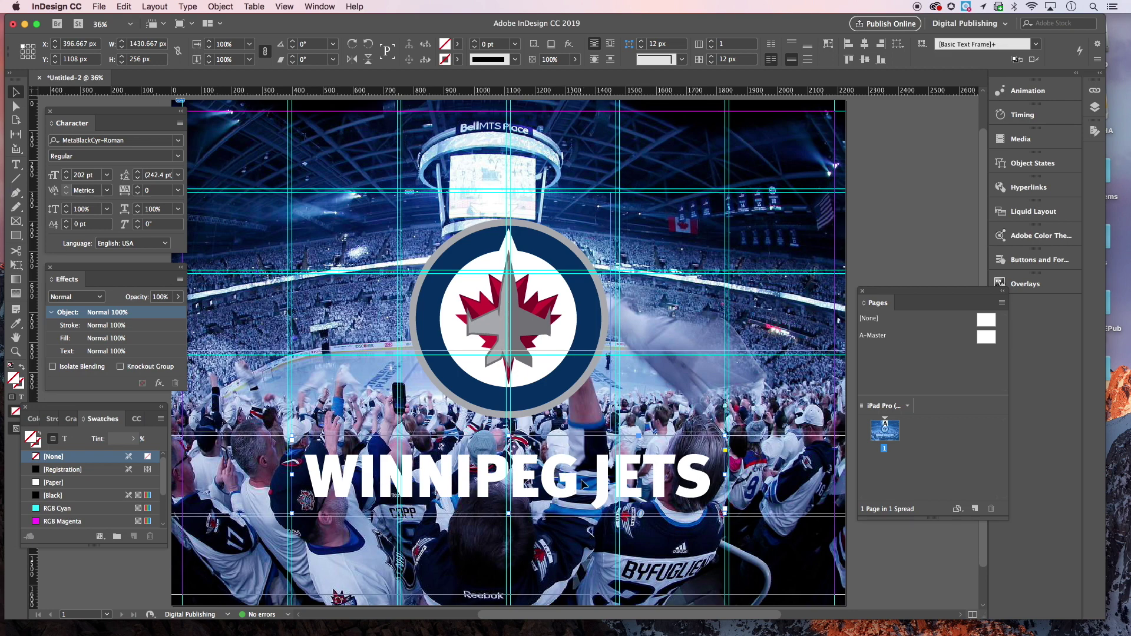
{"action": "left_click", "coordinate": [839, 540]}
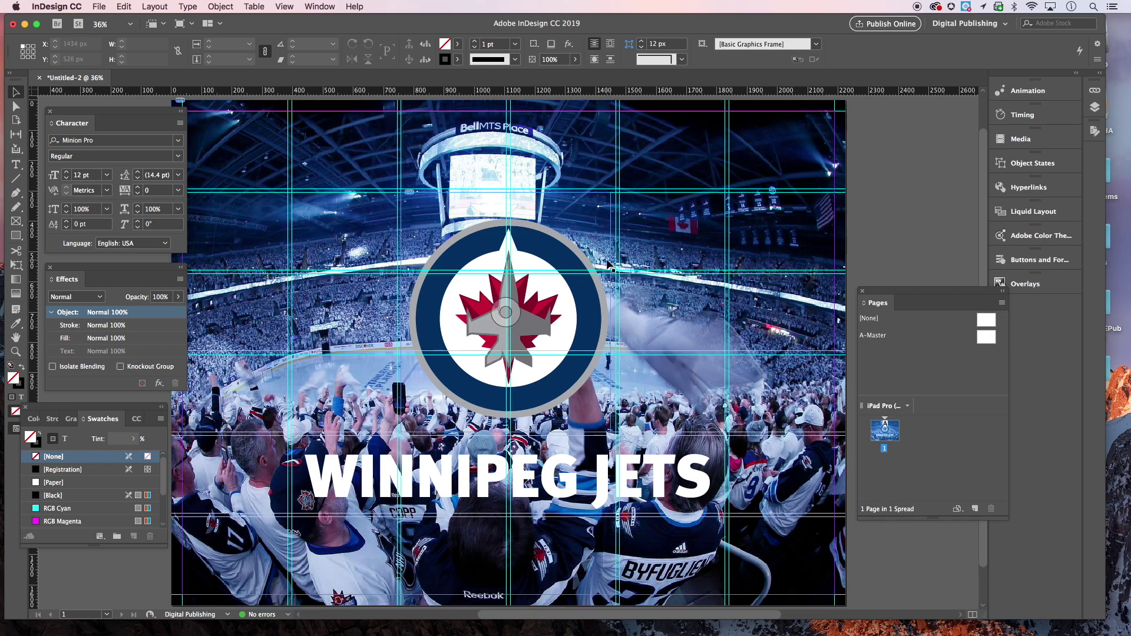
- Reduce the opacity of the full-page arena photo behind the logo and title to 78%
{"action": "left_click", "coordinate": [677, 216]}
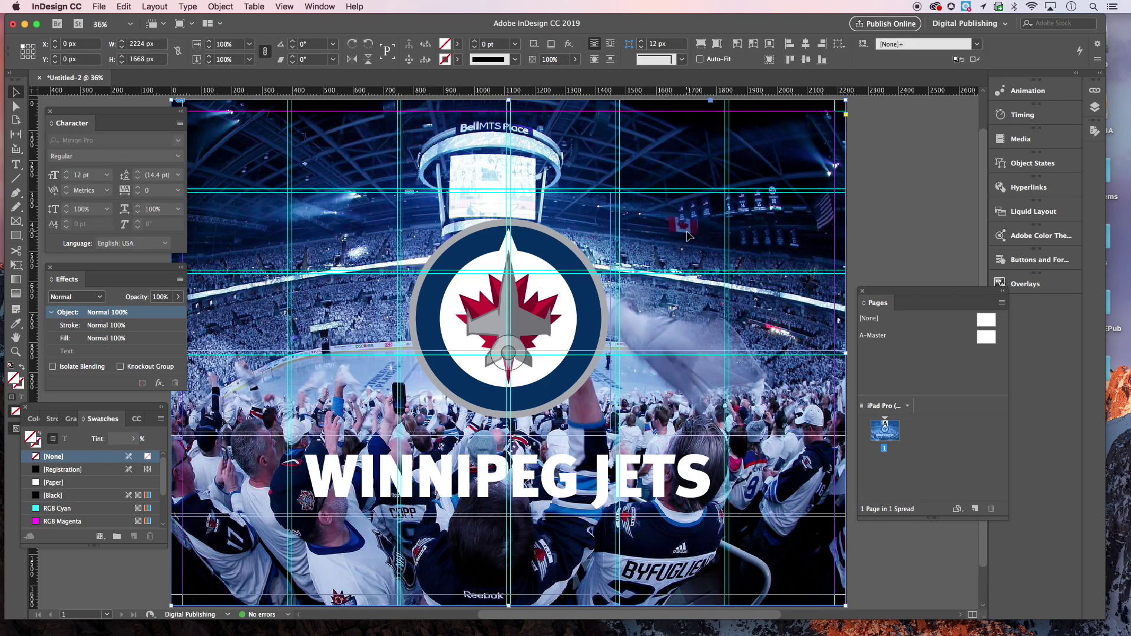
{"action": "left_click", "coordinate": [324, 6]}
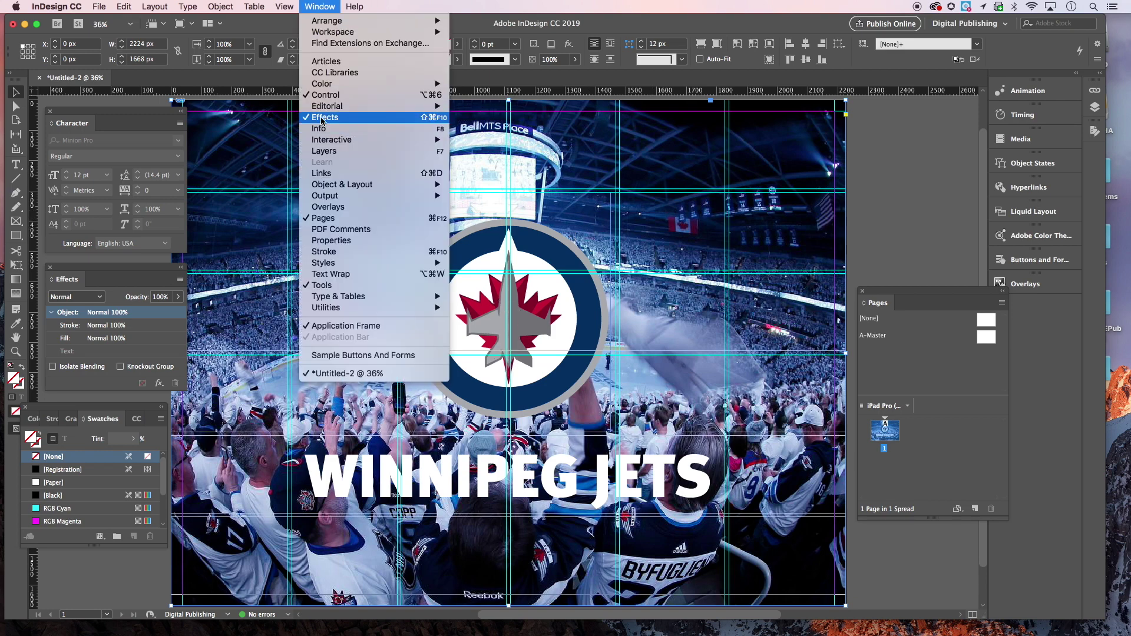
{"action": "left_click", "coordinate": [121, 126]}
{"action": "left_click", "coordinate": [178, 297]}
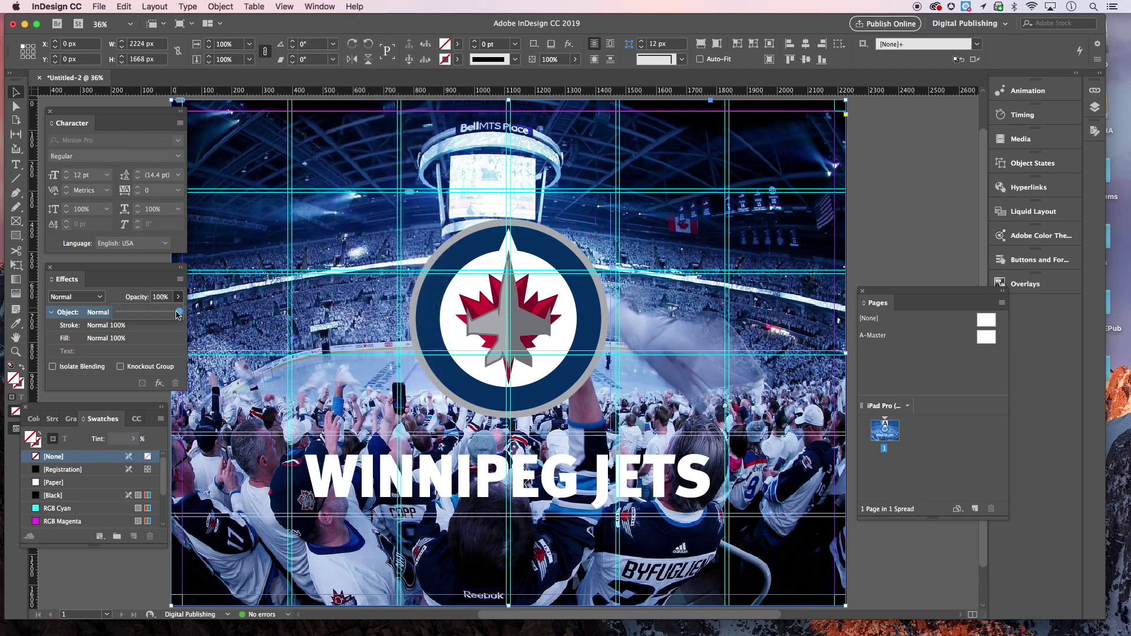
{"action": "left_click", "coordinate": [149, 278]}
{"action": "left_click_drag", "start_coordinate": [135, 272], "coordinate": [134, 269]}
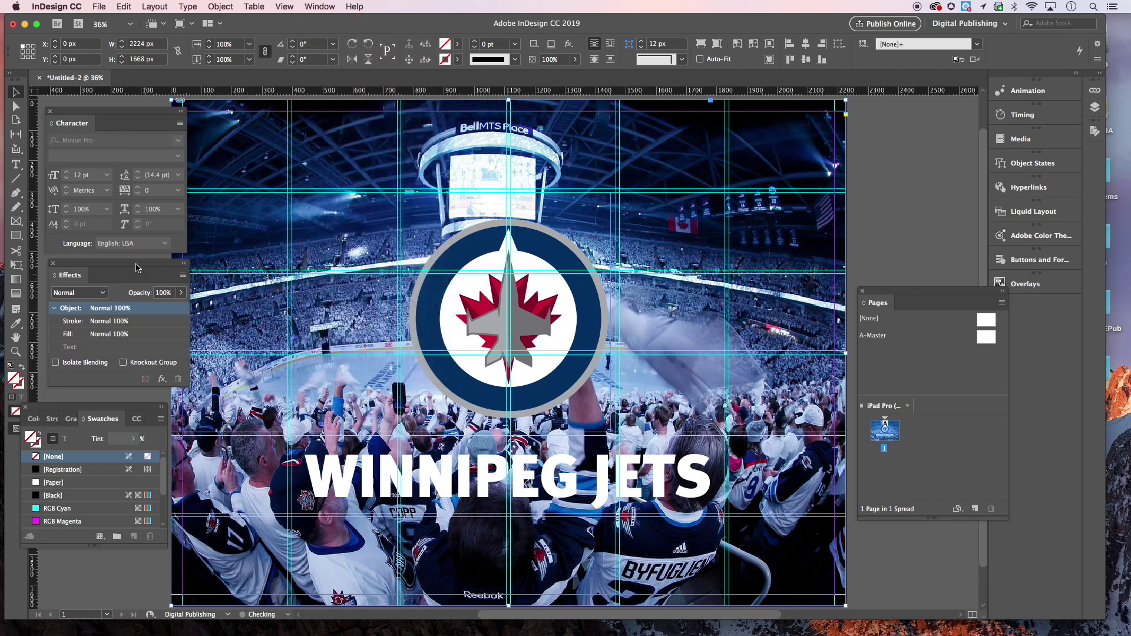
{"action": "left_click", "coordinate": [179, 295]}
{"action": "mouse_move", "coordinate": [179, 309]}
{"action": "left_mouse_down"}
{"action": "mouse_move", "coordinate": [145, 311]}
{"action": "mouse_move", "coordinate": [163, 312]}
{"action": "left_mouse_up"}
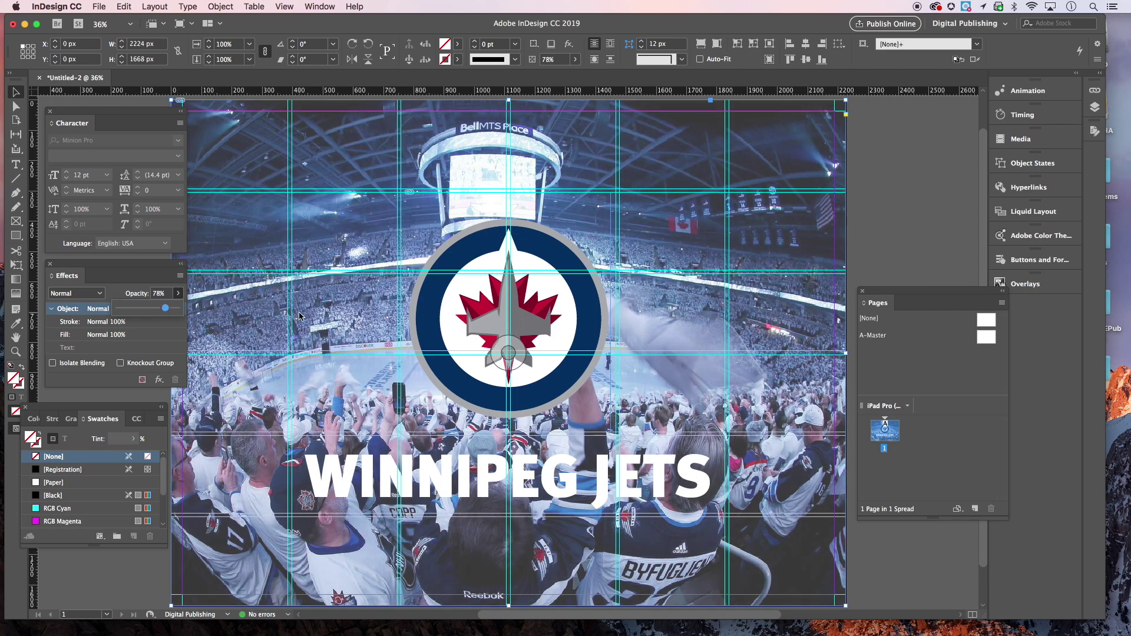
{"action": "left_click", "coordinate": [471, 301]}
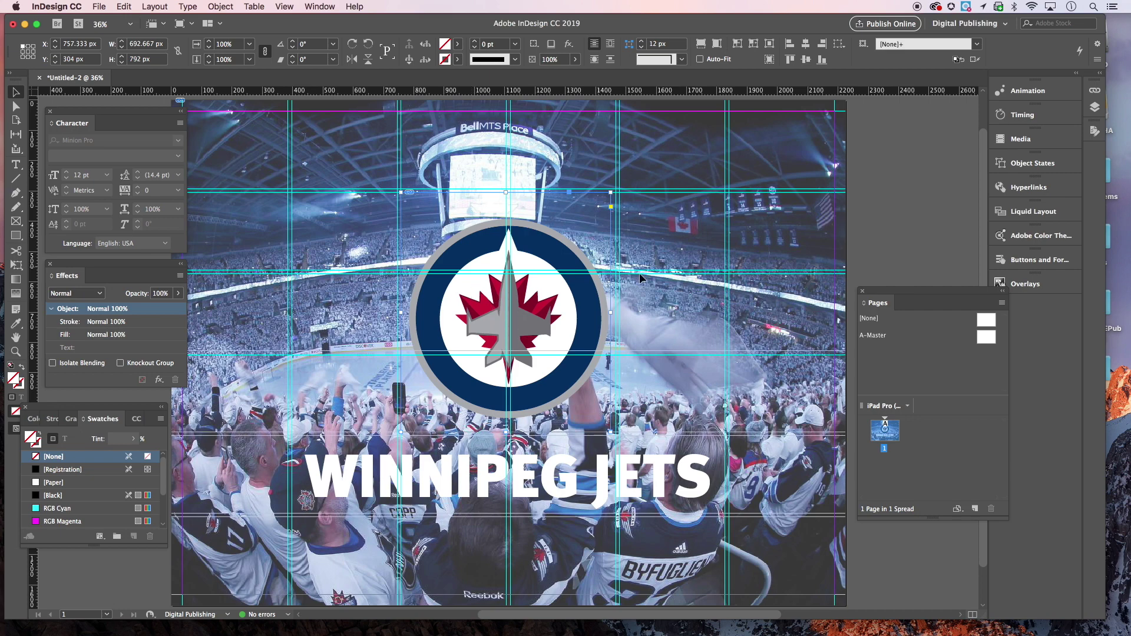
{"action": "left_click", "coordinate": [872, 236]}
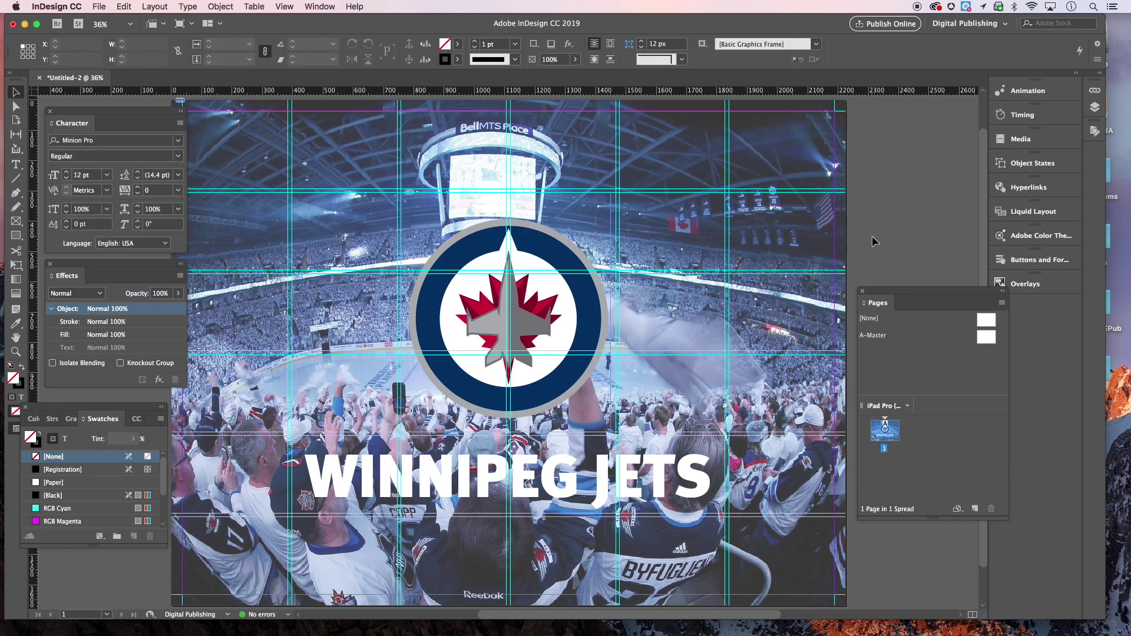
- Try the Multiply blending mode on the Jets logo and set it back to Normal
{"action": "left_click", "coordinate": [506, 319]}
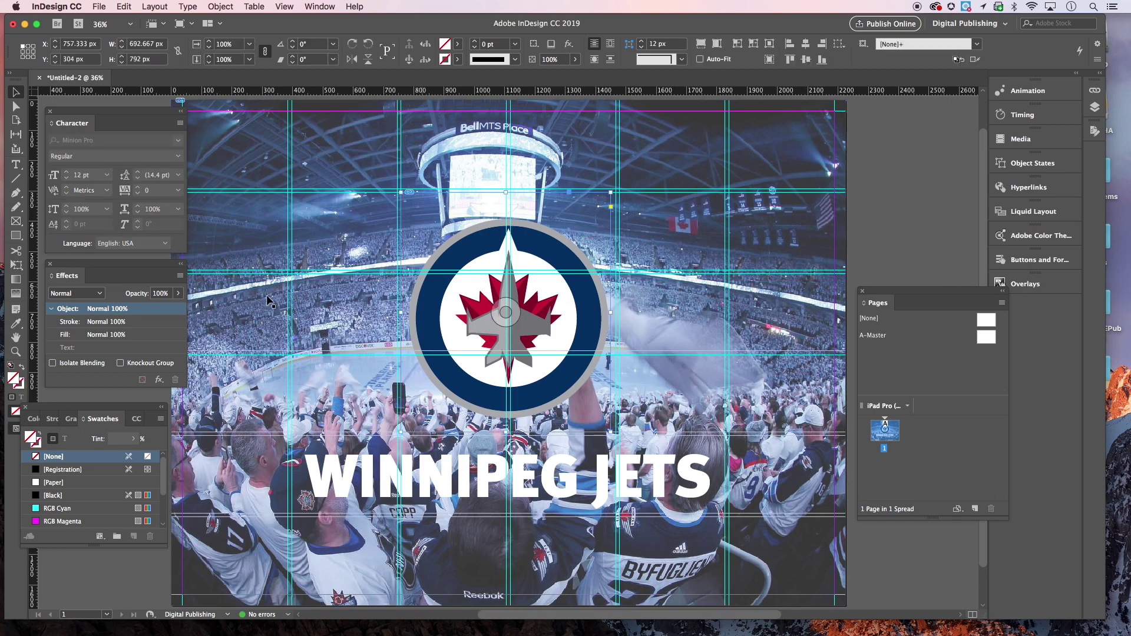
{"action": "left_click", "coordinate": [64, 294]}
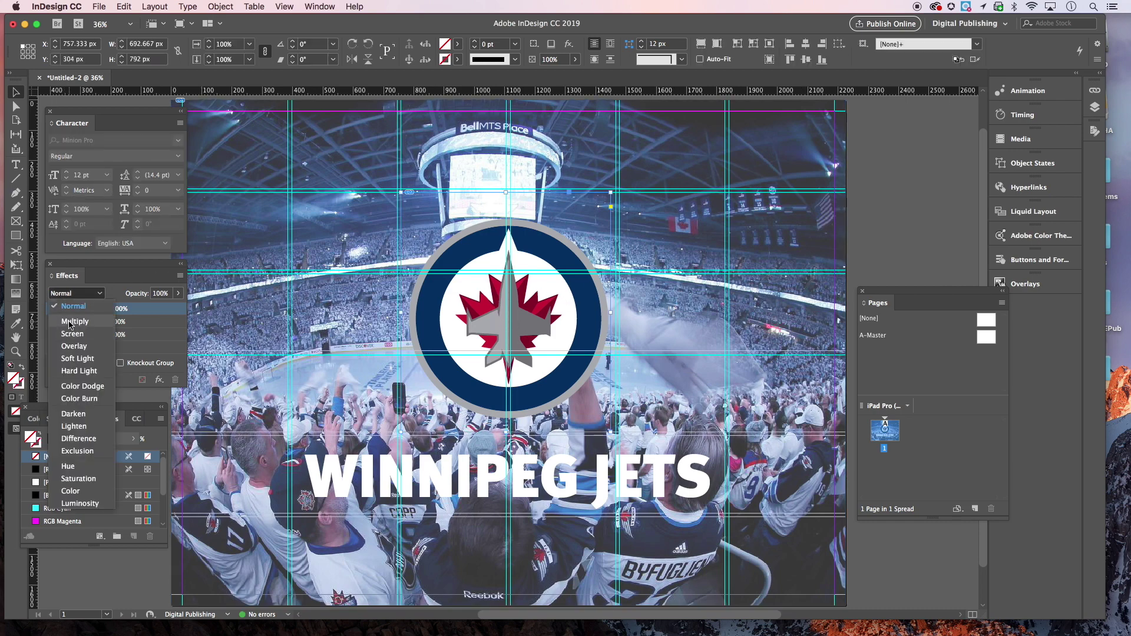
{"action": "left_click", "coordinate": [70, 323]}
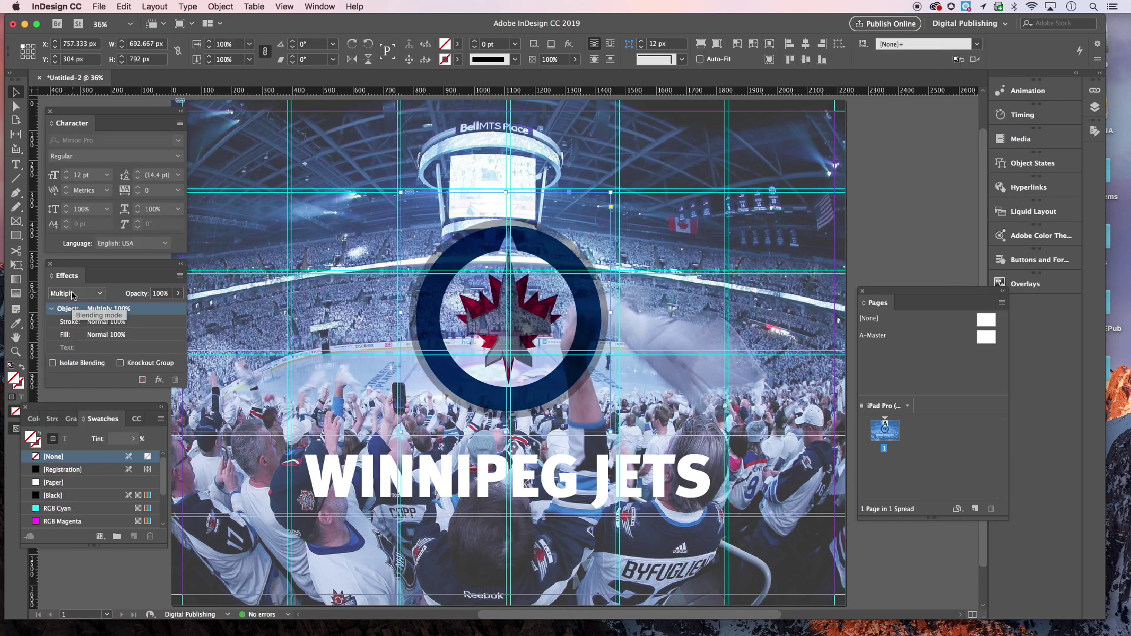
{"action": "left_click", "coordinate": [70, 293]}
{"action": "left_click", "coordinate": [66, 306]}
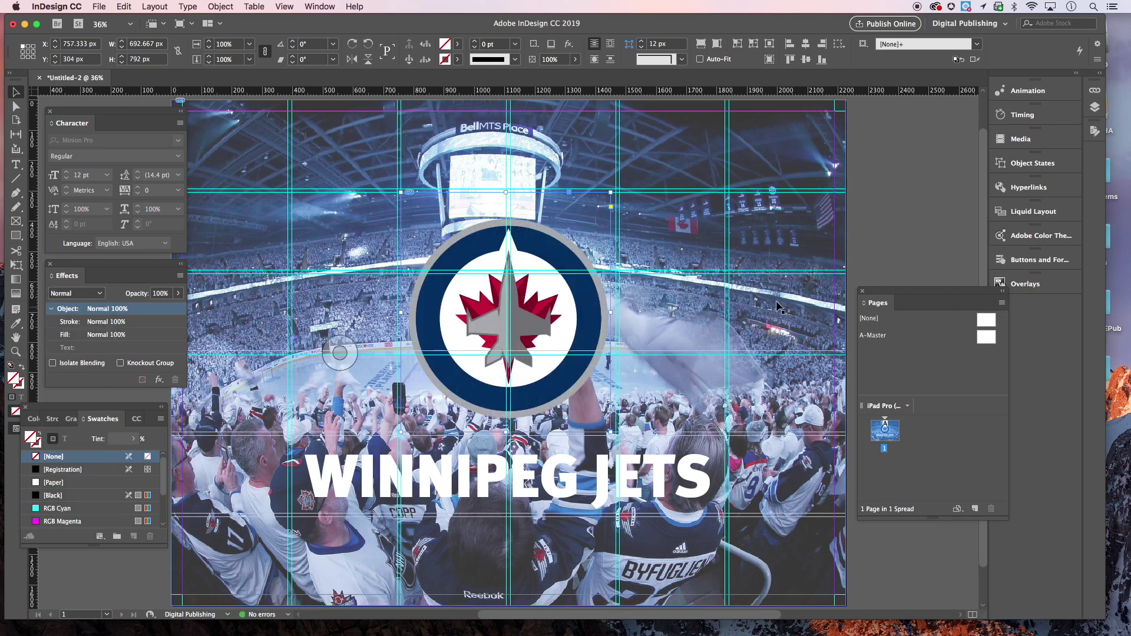
- Deselect everything and check the cover in preview mode before returning to the normal view
{"action": "left_click", "coordinate": [890, 230]}
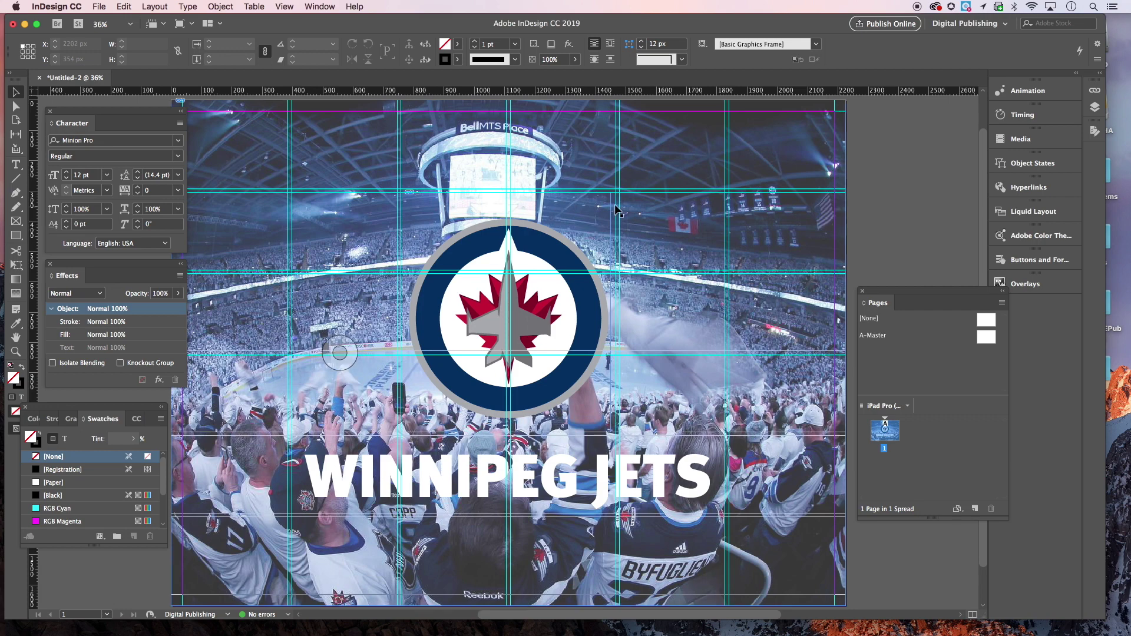
{"action": "key", "text": "w"}
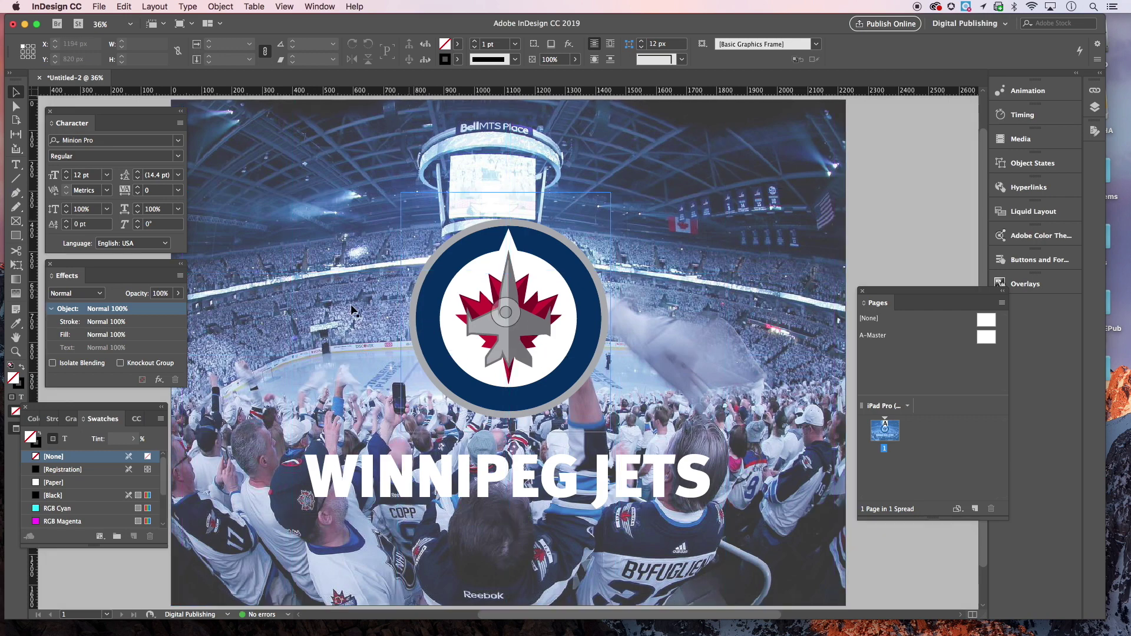
{"action": "left_click", "coordinate": [340, 353]}
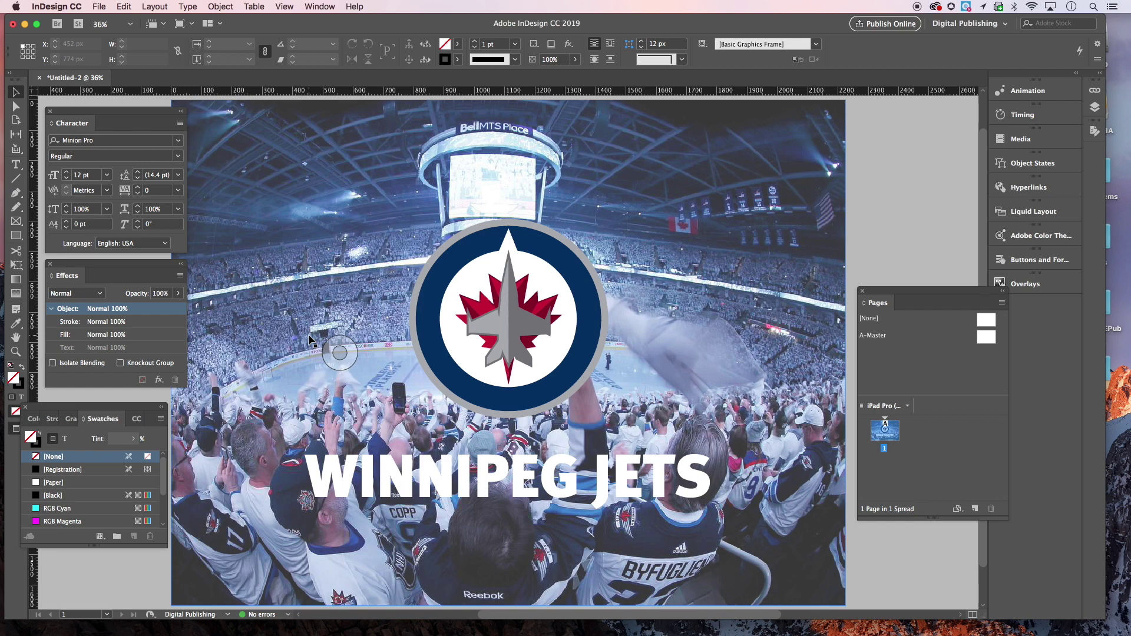
{"action": "key", "text": "w"}
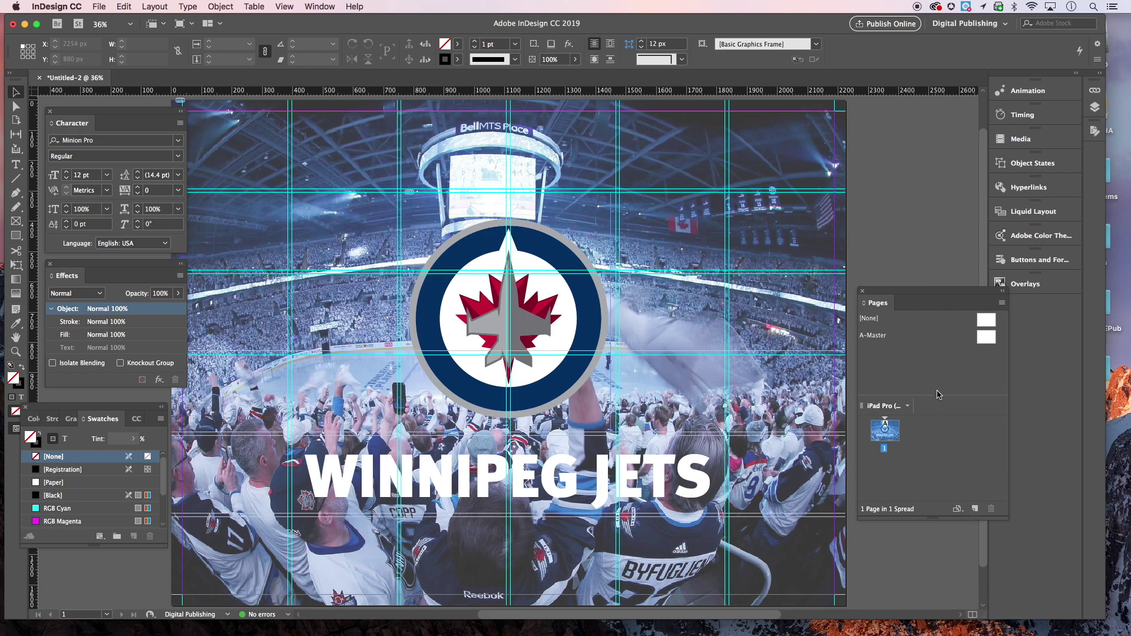
- Add a second, blank page to the document after the cover page
{"action": "left_click", "coordinate": [327, 6]}
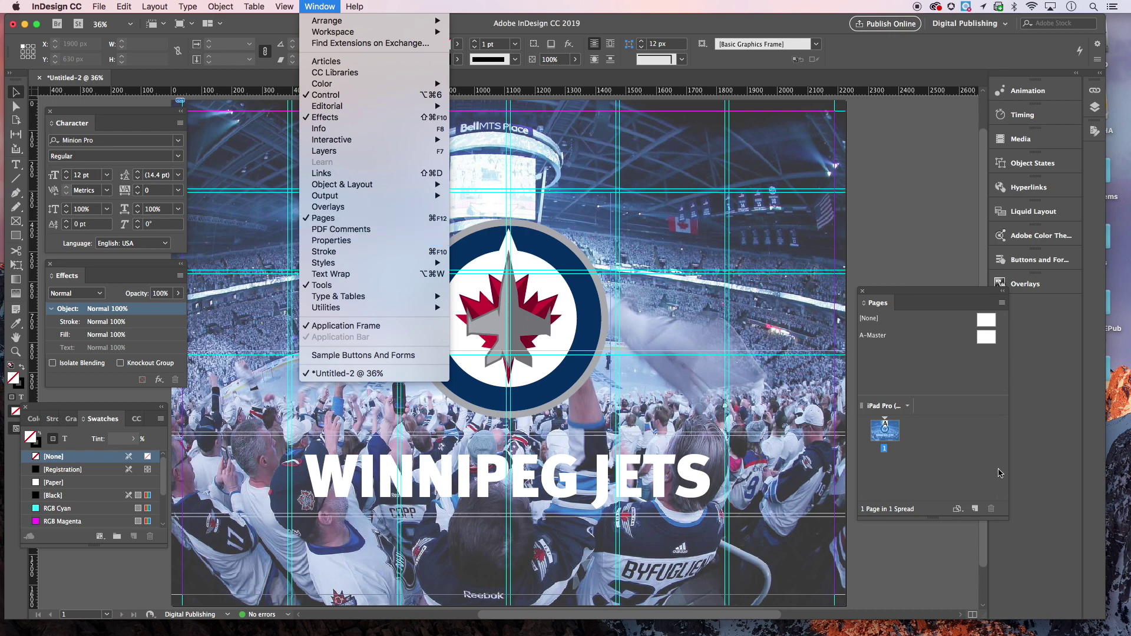
{"action": "left_click", "coordinate": [971, 462]}
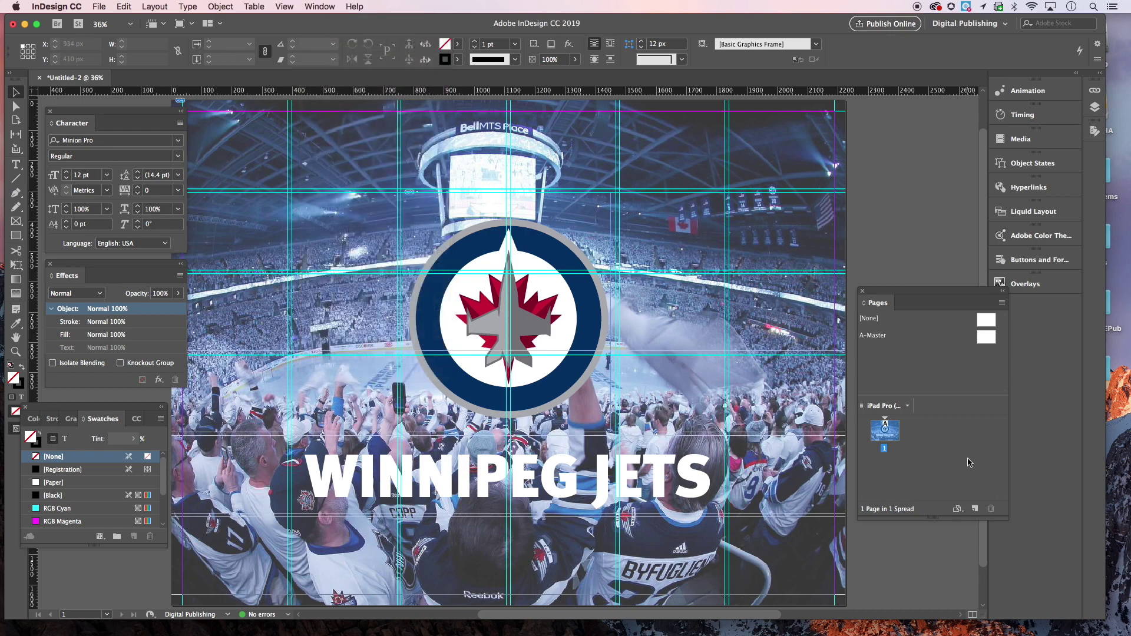
{"action": "left_click", "coordinate": [975, 509]}
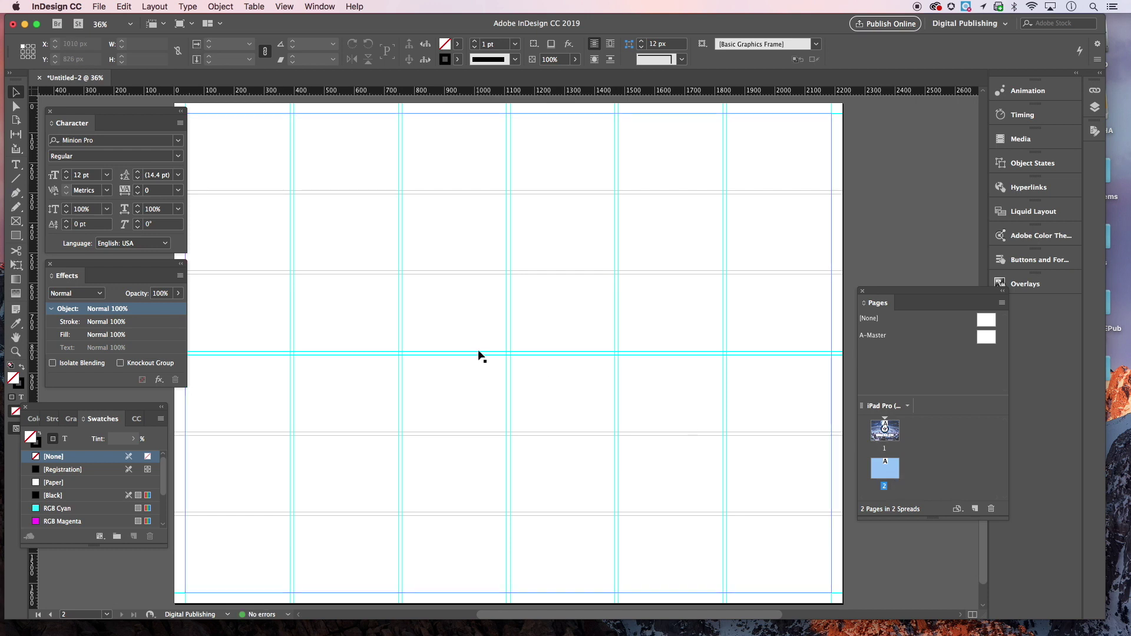
- Move the Character, Effects and Swatches panels off the page area and lengthen the Swatches panel to show more swatches
{"action": "mouse_move", "coordinate": [140, 115]}
{"action": "left_mouse_down"}
{"action": "mouse_move", "coordinate": [112, 109]}
{"action": "mouse_move", "coordinate": [125, 110]}
{"action": "left_mouse_up"}
{"action": "left_click_drag", "start_coordinate": [136, 265], "coordinate": [122, 256]}
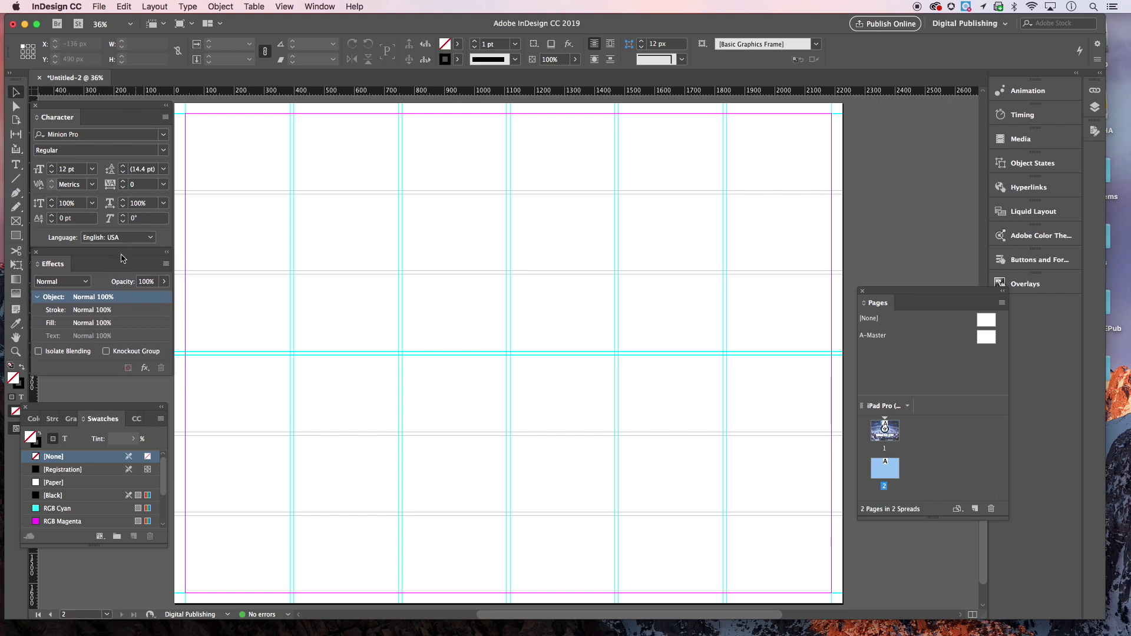
{"action": "left_click_drag", "start_coordinate": [133, 413], "coordinate": [141, 382]}
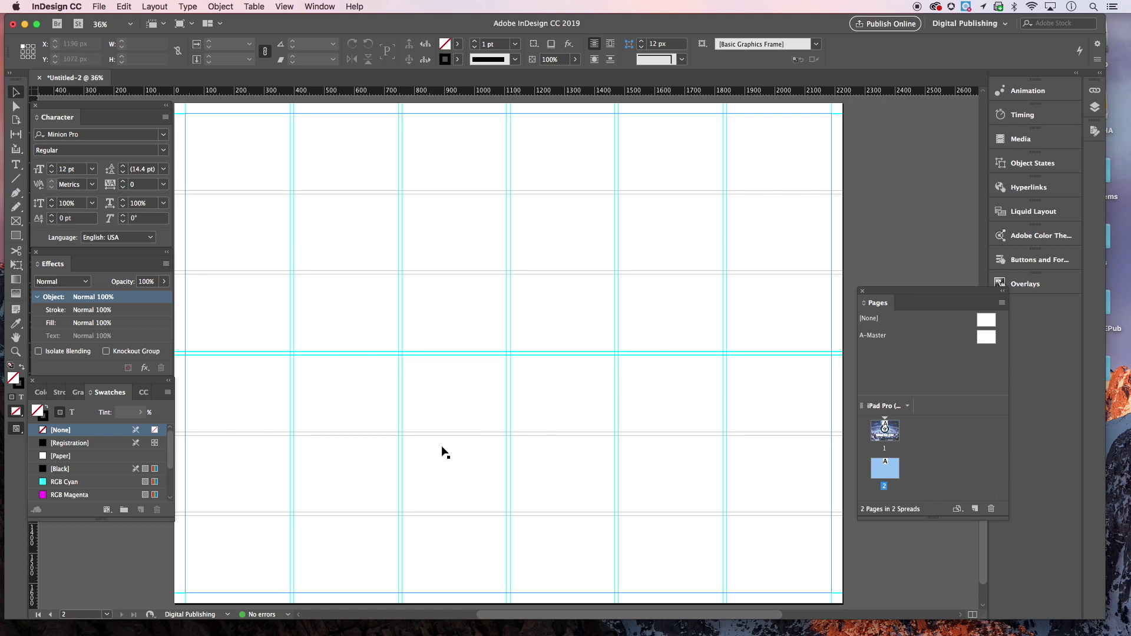
{"action": "left_click_drag", "start_coordinate": [175, 510], "coordinate": [169, 598]}
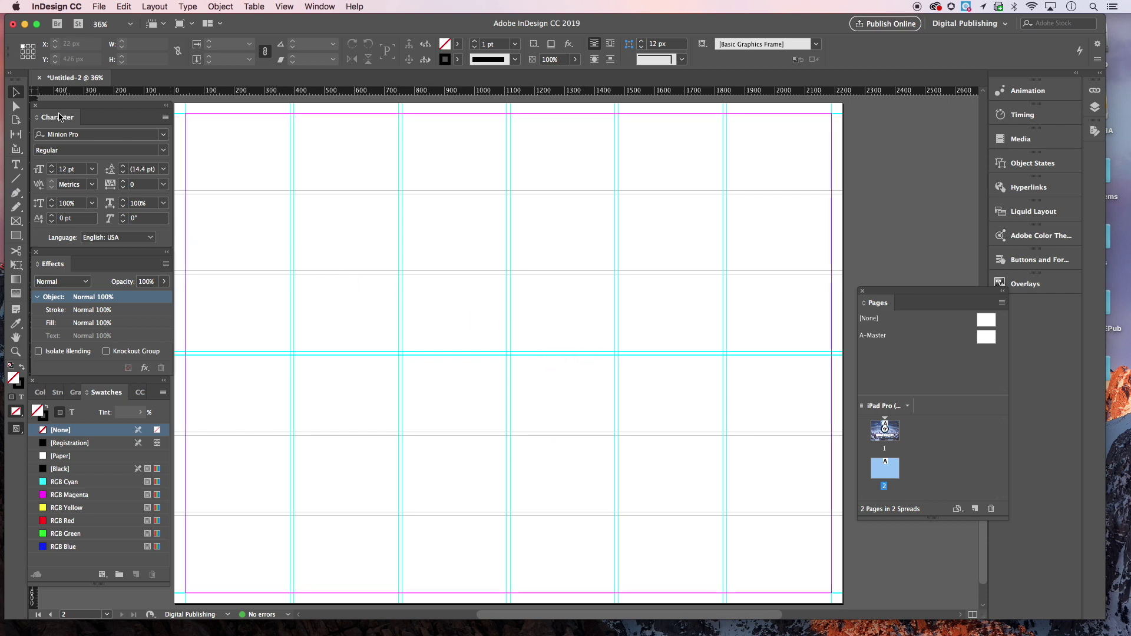
- Draw a full-height rectangle frame about 1467 px wide and 1668 px high from the upper-left corner of page 2
{"action": "left_click", "coordinate": [98, 7]}
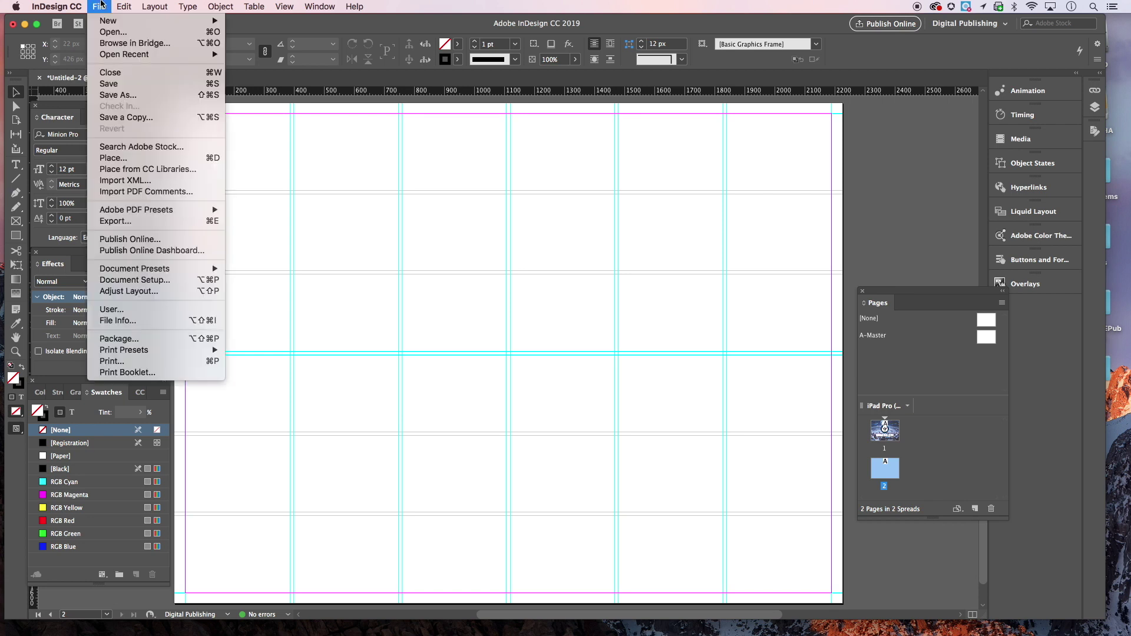
{"action": "left_click", "coordinate": [18, 222]}
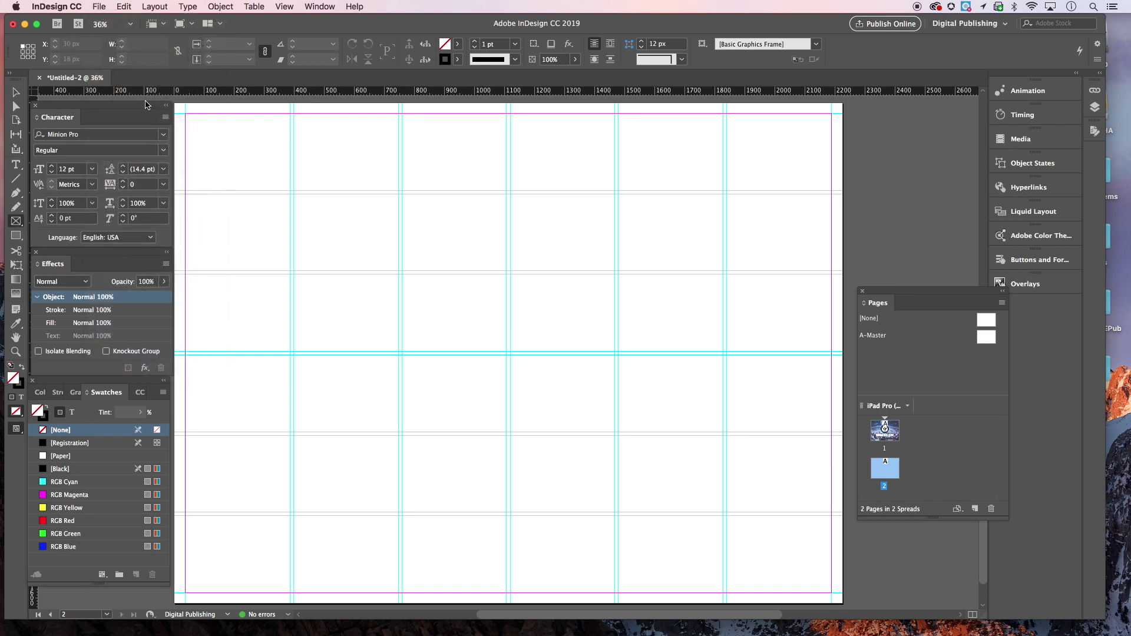
{"action": "left_click_drag", "start_coordinate": [130, 106], "coordinate": [614, 604]}
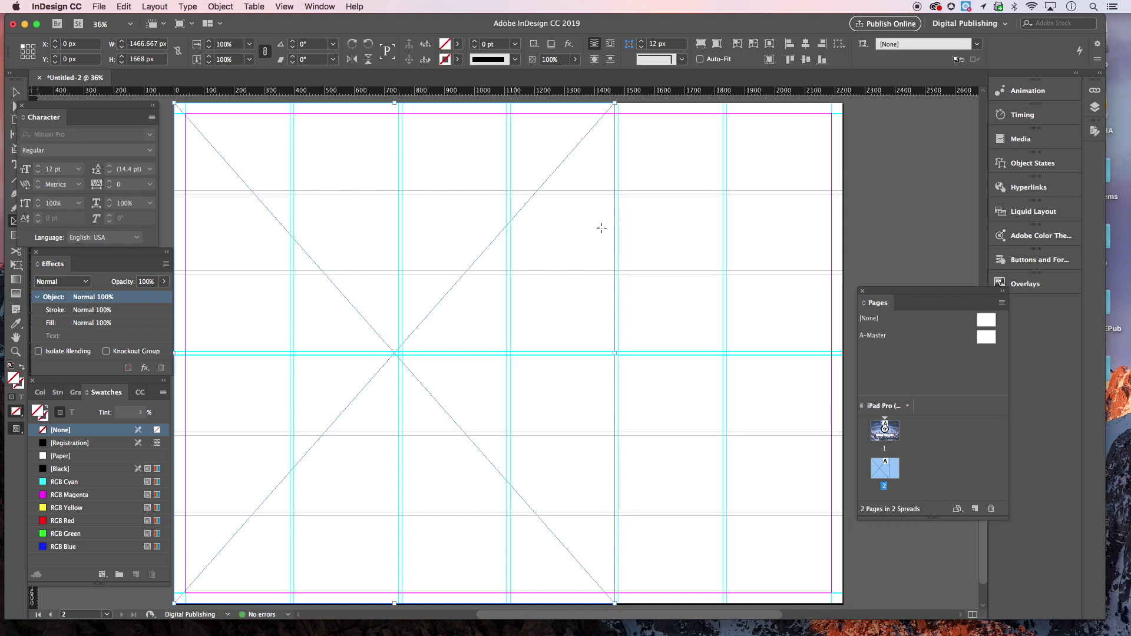
- Place the dustinb.png image from the Interactive EPub Tutorial folder into the new frame on page 2
{"action": "left_click", "coordinate": [16, 92]}
{"action": "left_click", "coordinate": [97, 6]}
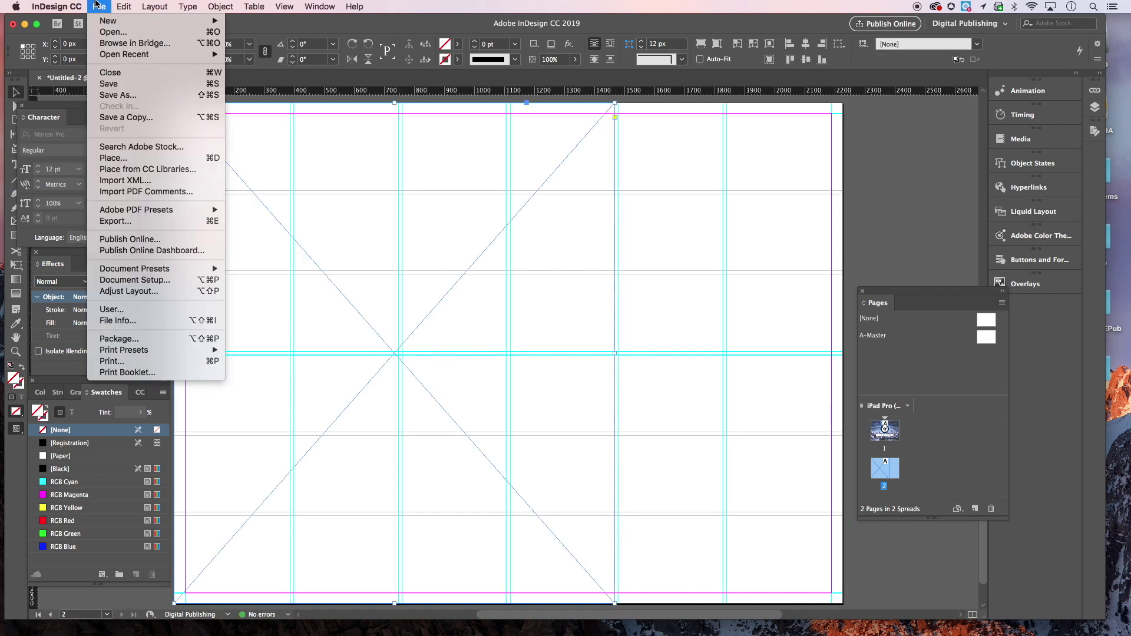
{"action": "left_click", "coordinate": [116, 156]}
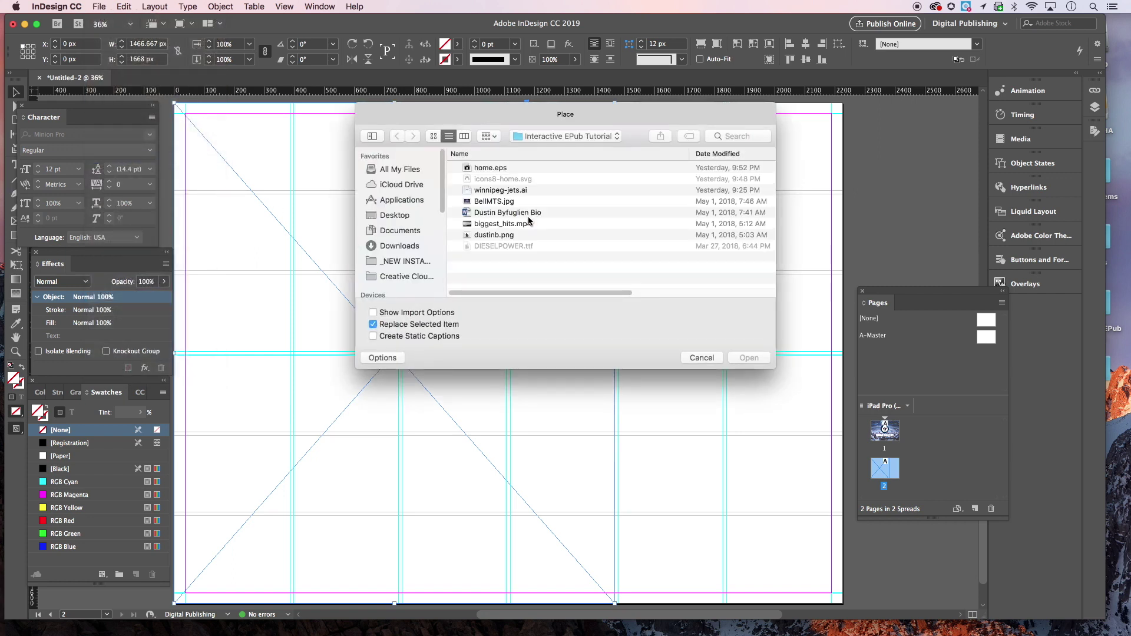
{"action": "left_click", "coordinate": [481, 235]}
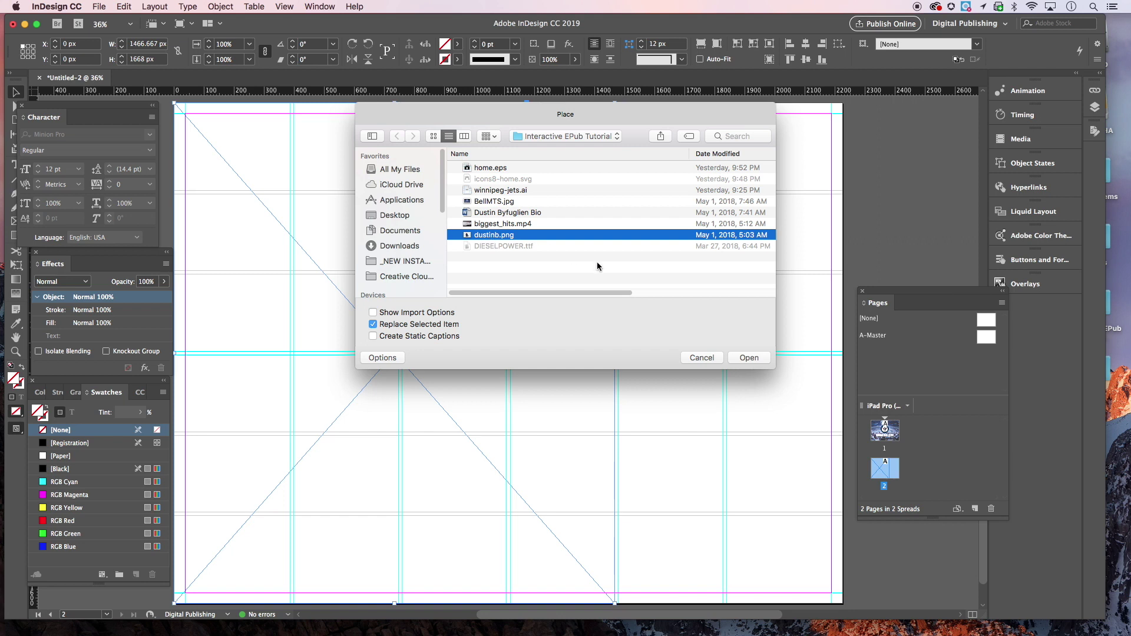
{"action": "left_click", "coordinate": [749, 358]}
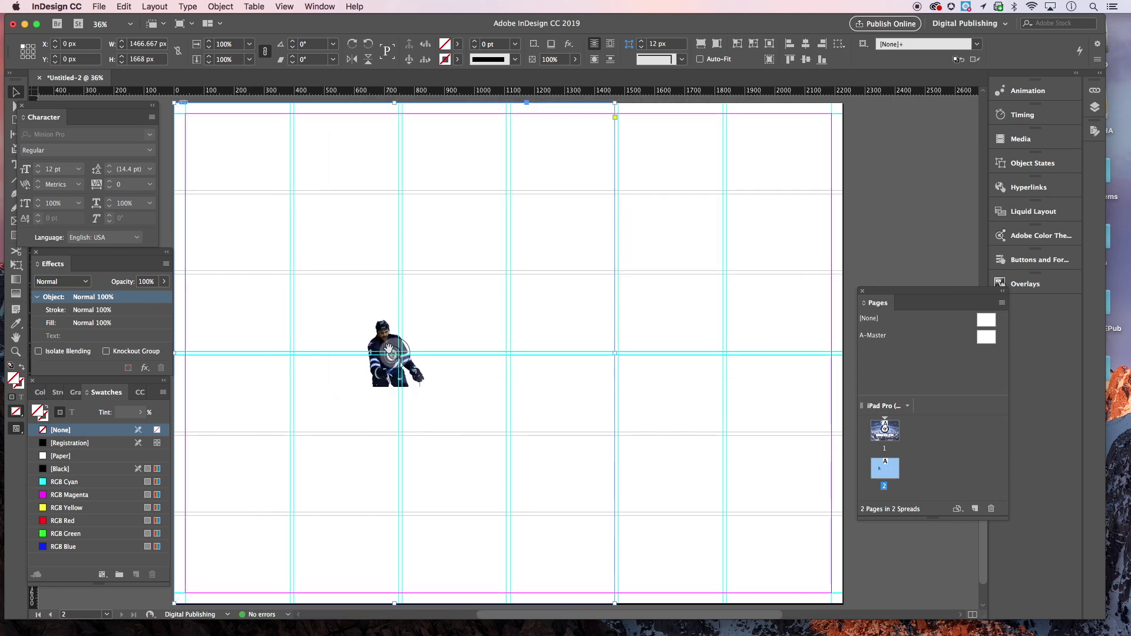
- Fill the frame on page 2 proportionally with the player image, and snap the Effects and Swatches panels beneath the Character panel
{"action": "left_click", "coordinate": [221, 7]}
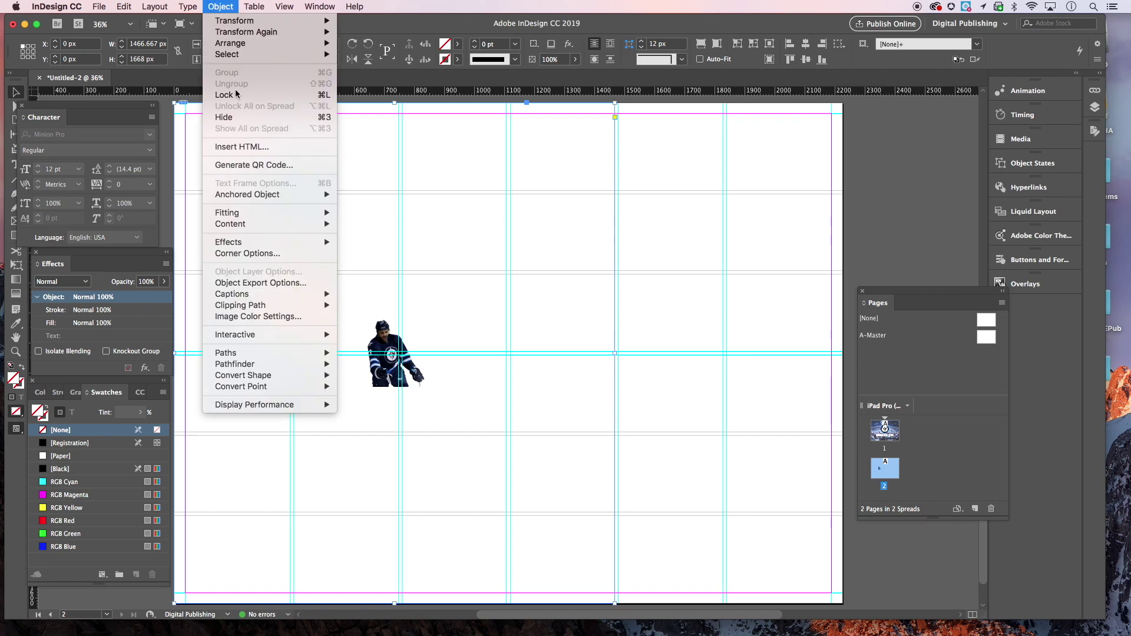
{"action": "mouse_move", "coordinate": [243, 215]}
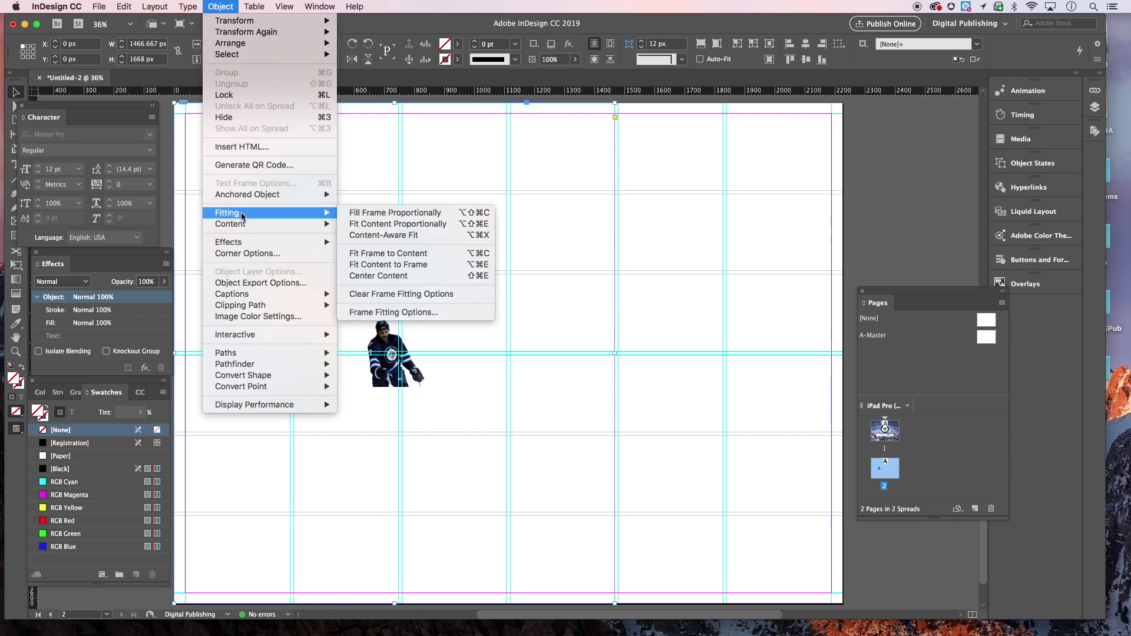
{"action": "left_click", "coordinate": [387, 213]}
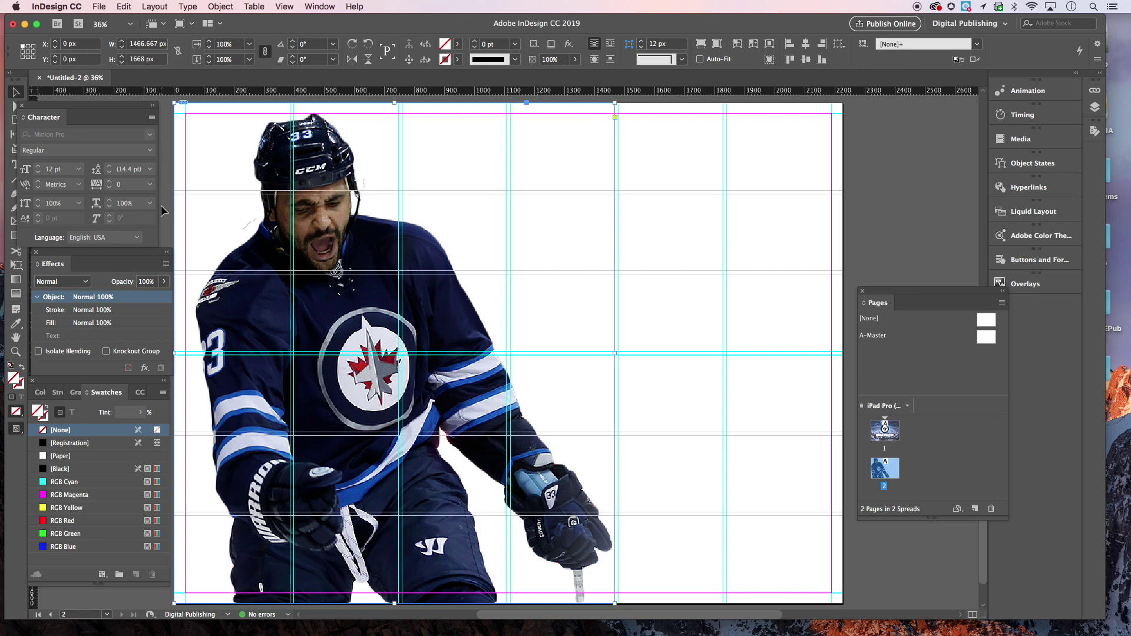
{"action": "left_click_drag", "start_coordinate": [145, 254], "coordinate": [129, 247]}
{"action": "left_click_drag", "start_coordinate": [120, 385], "coordinate": [112, 375]}
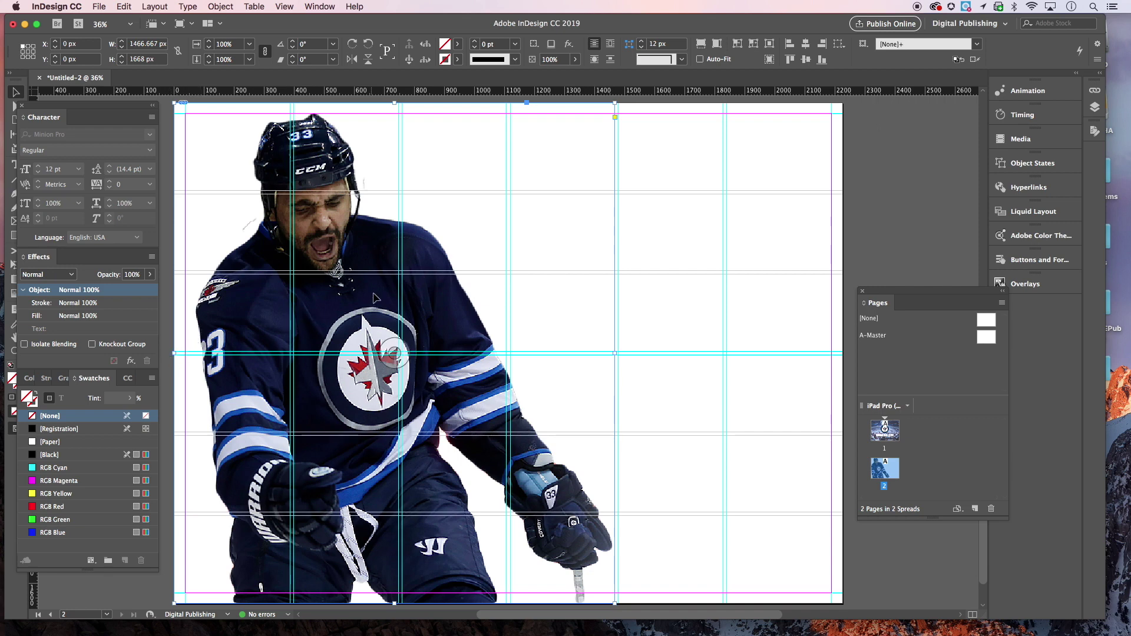
- Shift the player image 130 px left past the page edge and trim its frame's left side back to X 0 px
{"action": "left_click_drag", "start_coordinate": [381, 255], "coordinate": [357, 256]}
{"action": "left_click_drag", "start_coordinate": [354, 256], "coordinate": [360, 314]}
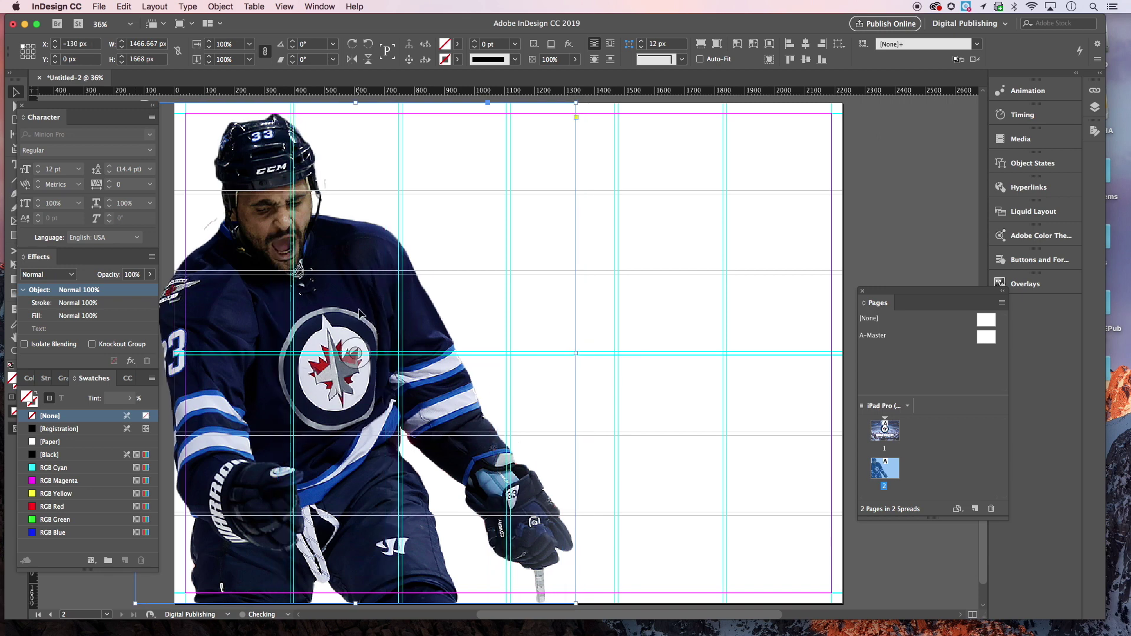
{"action": "left_click_drag", "start_coordinate": [130, 109], "coordinate": [363, 170]}
{"action": "left_click_drag", "start_coordinate": [136, 353], "coordinate": [175, 353]}
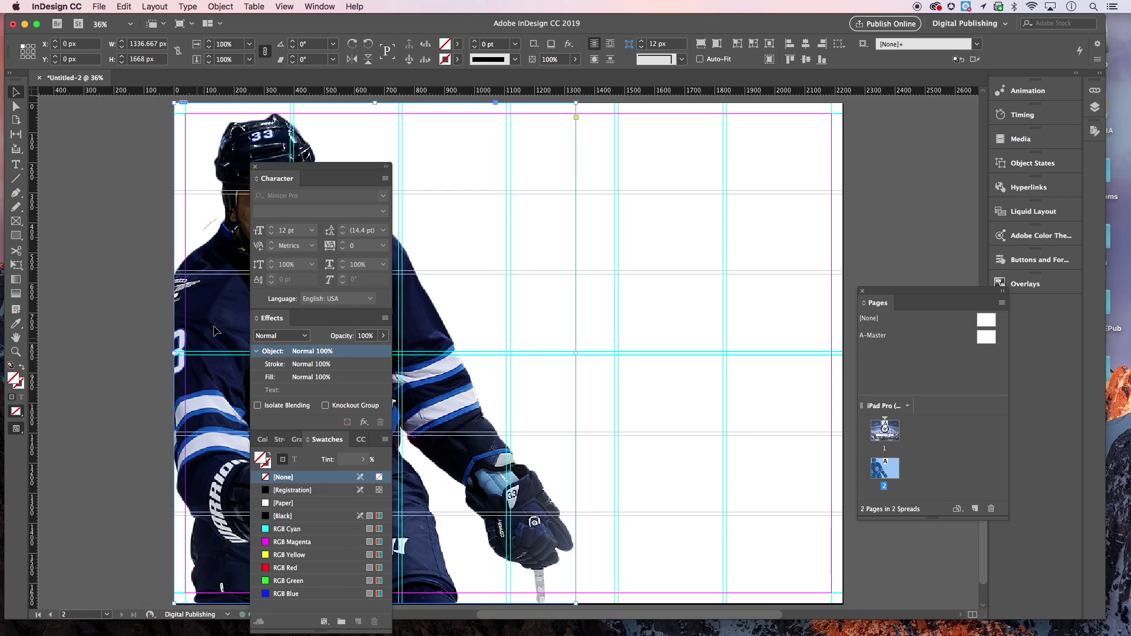
- Deselect the player image and move the Character, Effects and Swatches panel group beside the tools so it no longer covers them
{"action": "left_click_drag", "start_coordinate": [383, 170], "coordinate": [122, 138]}
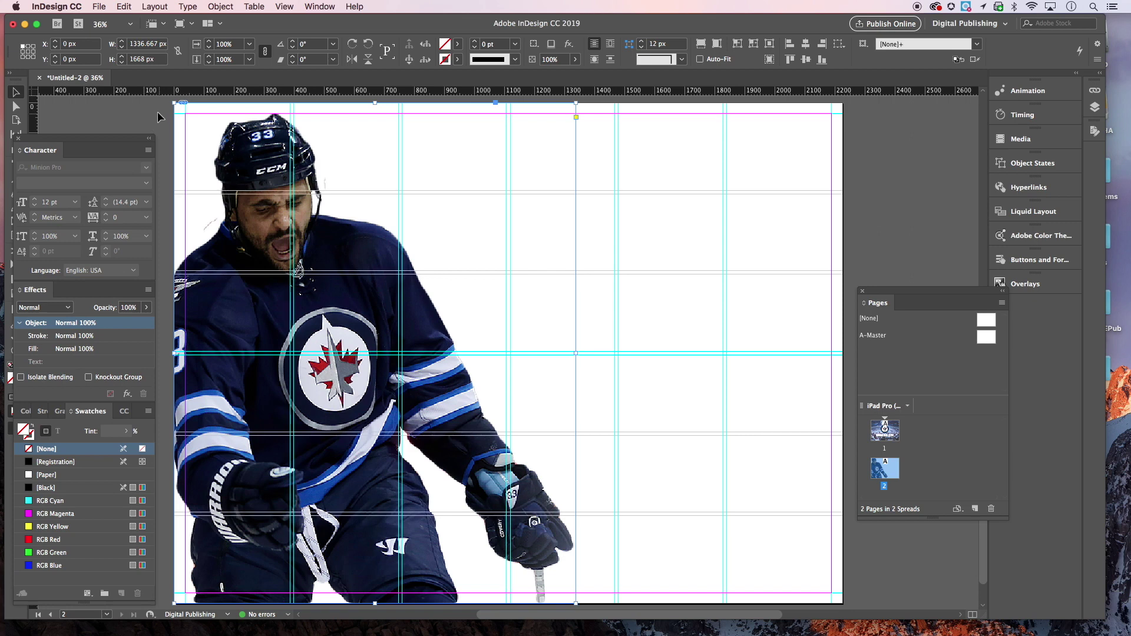
{"action": "key", "text": "super+shift+a"}
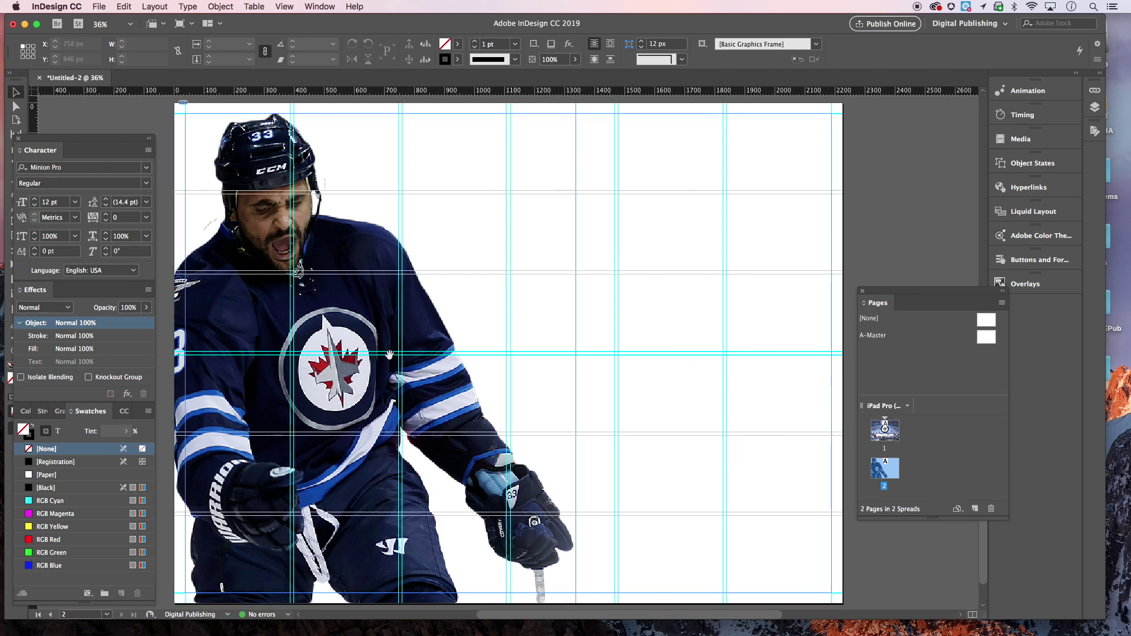
{"action": "left_click_drag", "start_coordinate": [78, 141], "coordinate": [112, 132]}
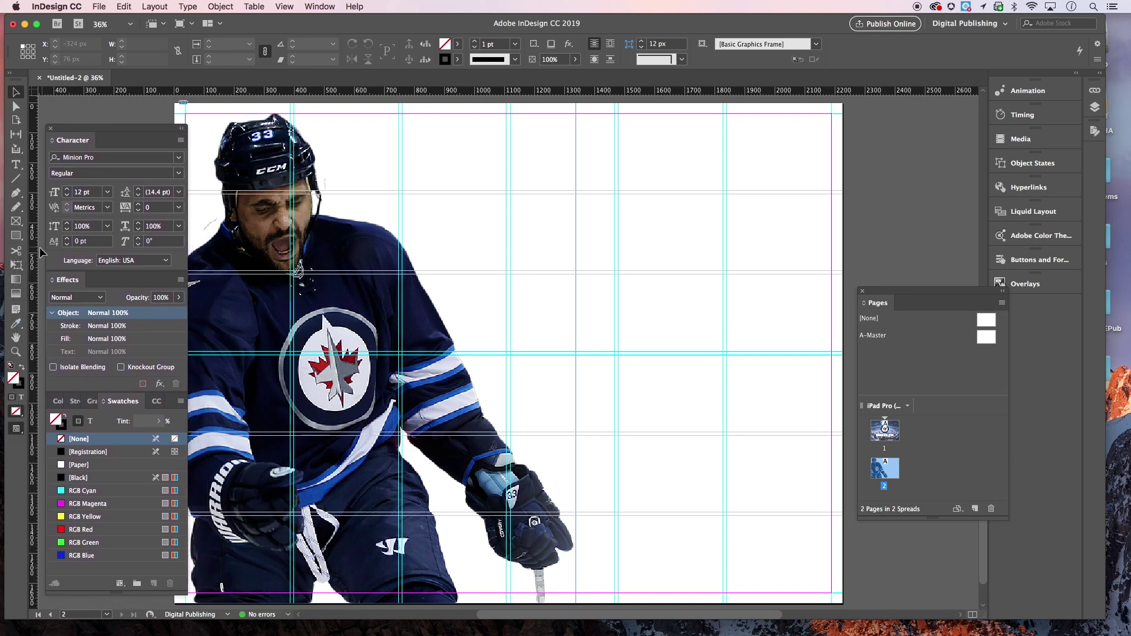
- Draw a full-height rectangle frame about 1106 px wide and 1668 px high from X 1118 px to the right edge of page 2
{"action": "left_click", "coordinate": [16, 221]}
{"action": "mouse_move", "coordinate": [512, 105]}
{"action": "left_mouse_down"}
{"action": "mouse_move", "coordinate": [784, 569]}
{"action": "mouse_move", "coordinate": [846, 605]}
{"action": "left_mouse_up"}
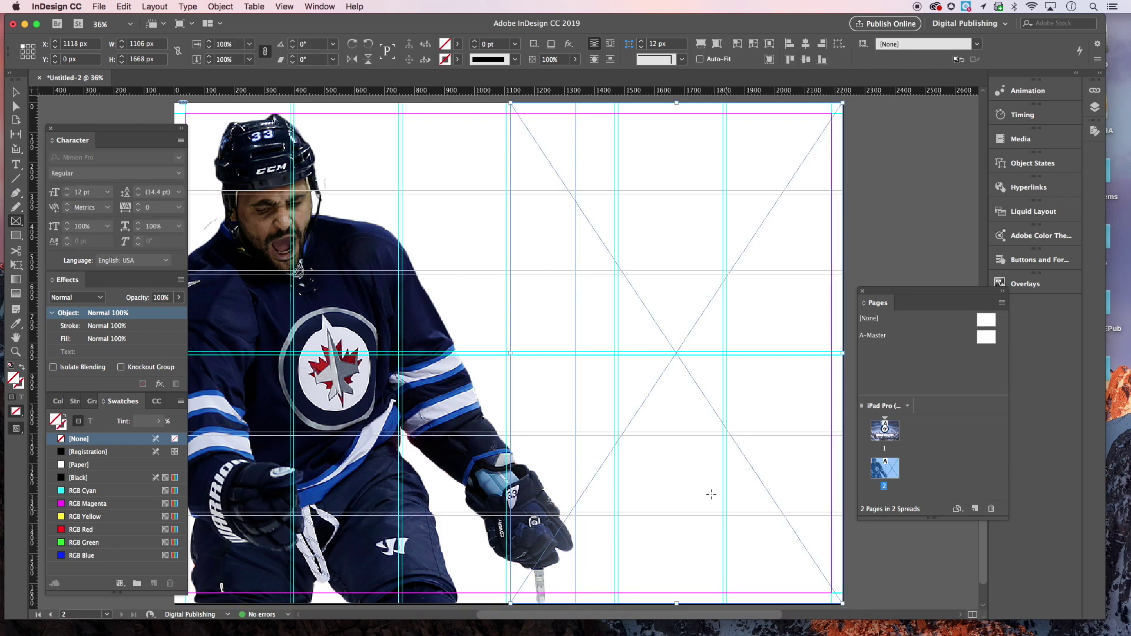
{"action": "left_click", "coordinate": [16, 93]}
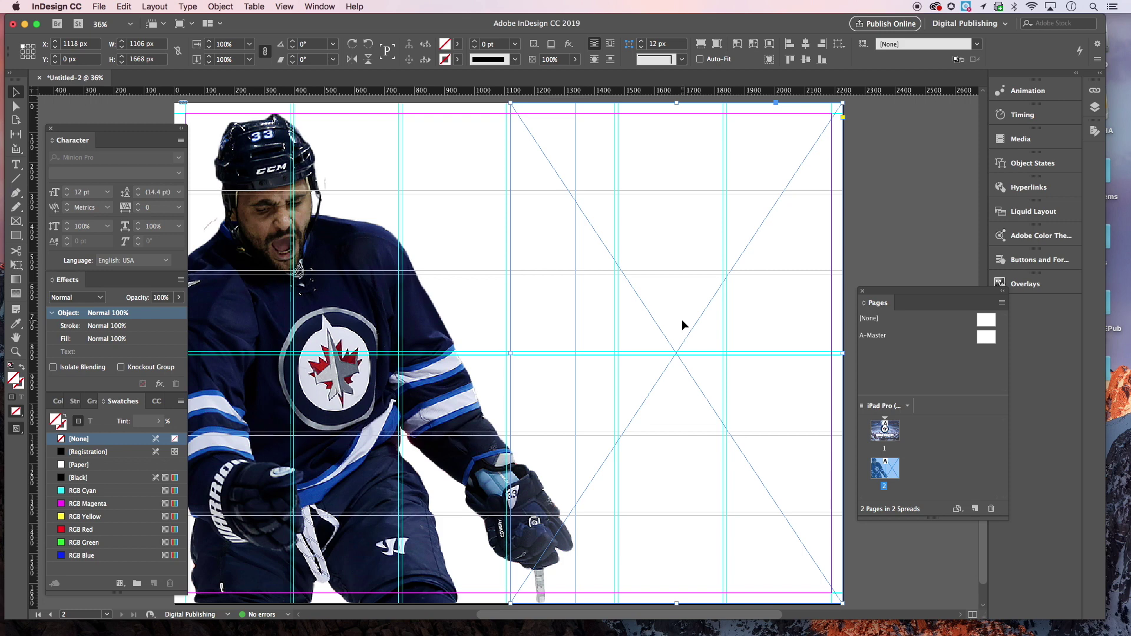
{"action": "left_click", "coordinate": [22, 383]}
{"action": "left_click", "coordinate": [11, 381]}
- Sample the dark blue of the Jets logo on the cover page and apply it as the fill of the empty frame on page 2
{"action": "scroll", "coordinate": [596, 203], "scroll_direction": "up", "scroll_amount": 3}
{"action": "scroll", "coordinate": [583, 233], "scroll_direction": "up", "scroll_amount": 10}
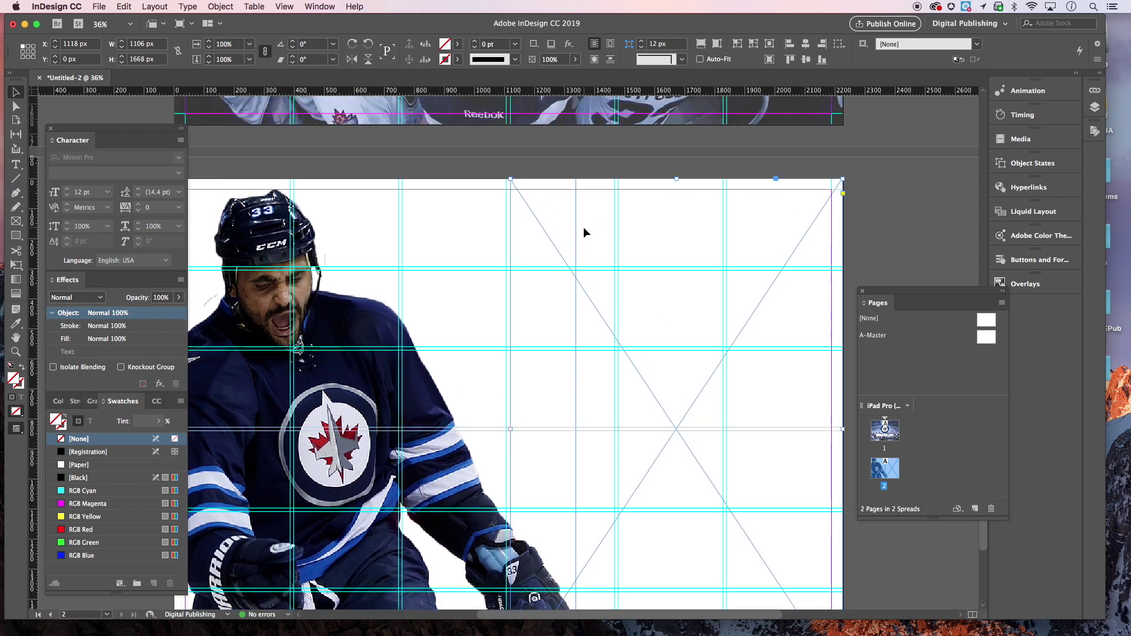
{"action": "scroll", "coordinate": [584, 231], "scroll_direction": "up", "scroll_amount": 1}
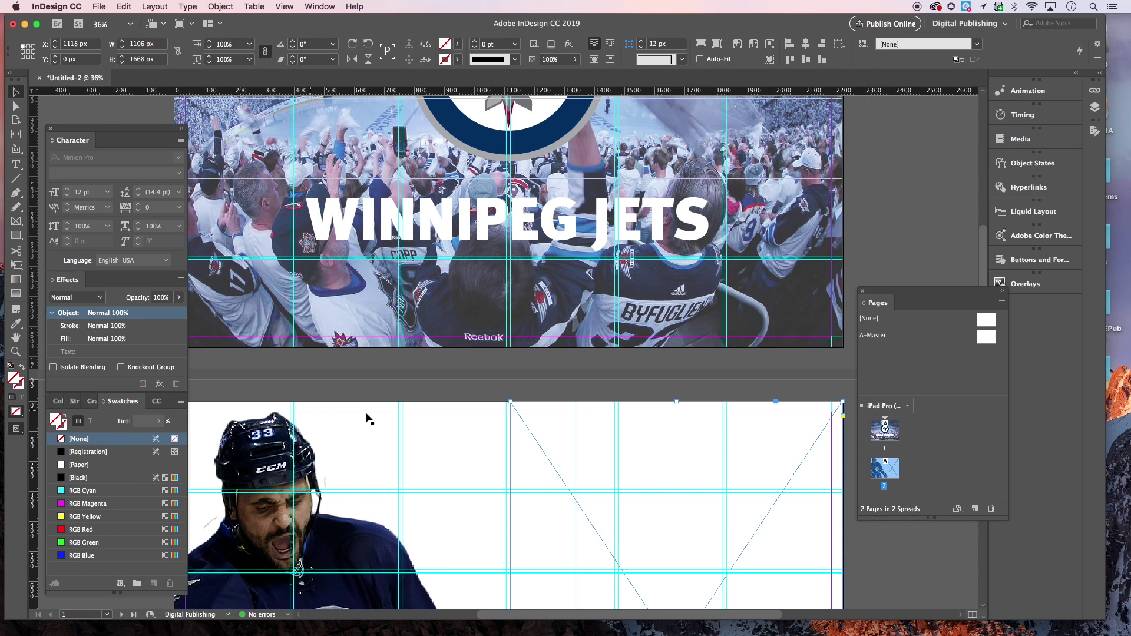
{"action": "key", "text": "i"}
{"action": "left_click", "coordinate": [537, 135]}
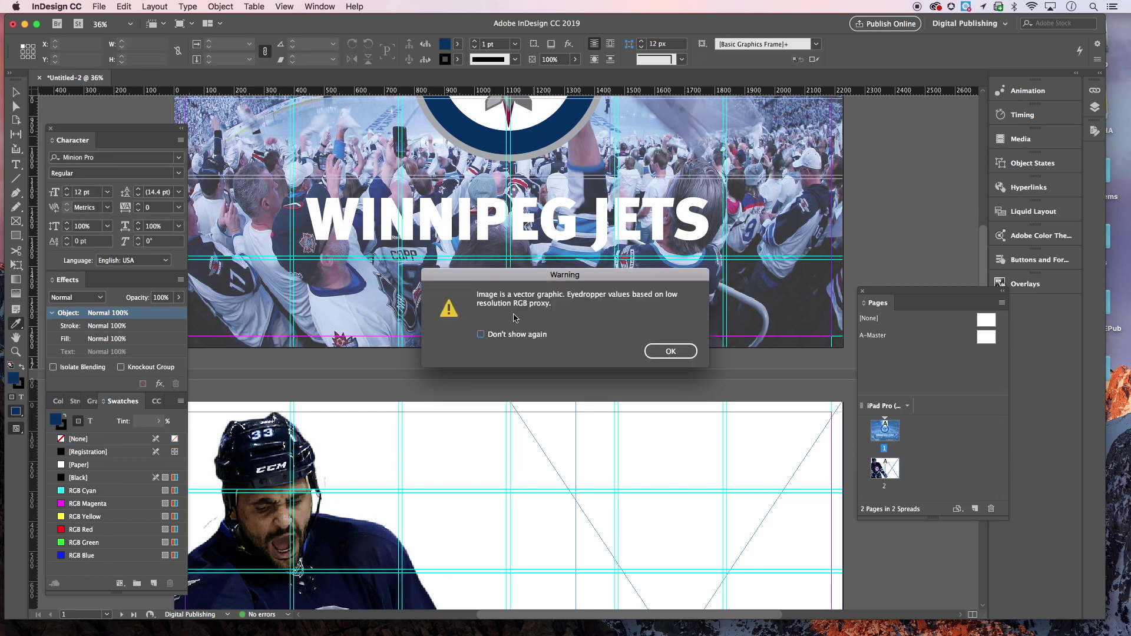
{"action": "left_click", "coordinate": [659, 354]}
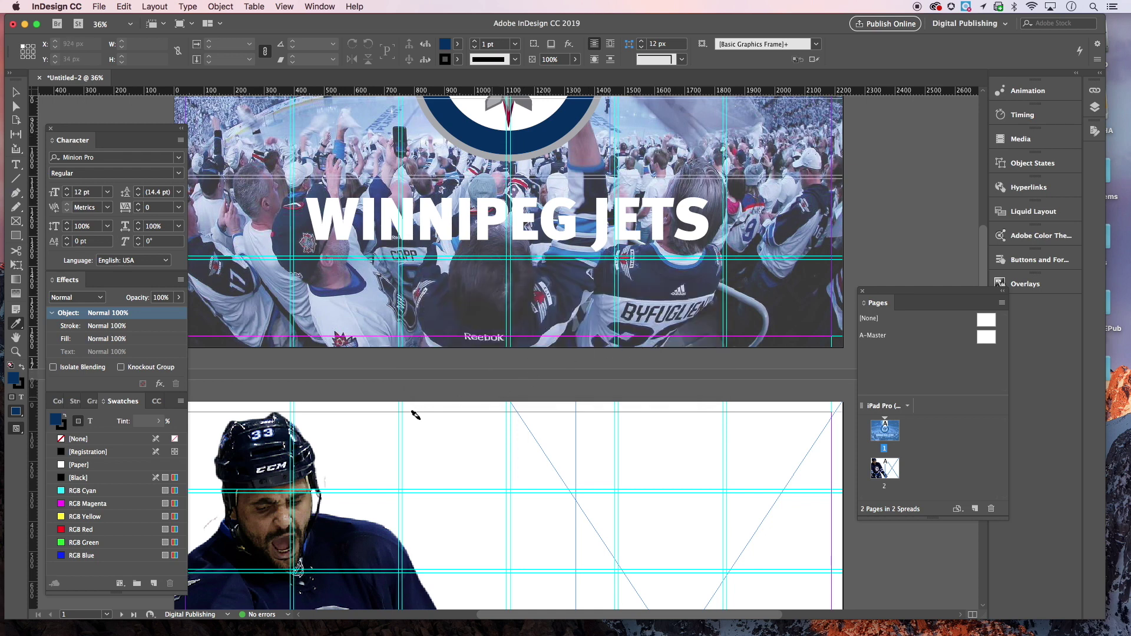
{"action": "left_click", "coordinate": [550, 439]}
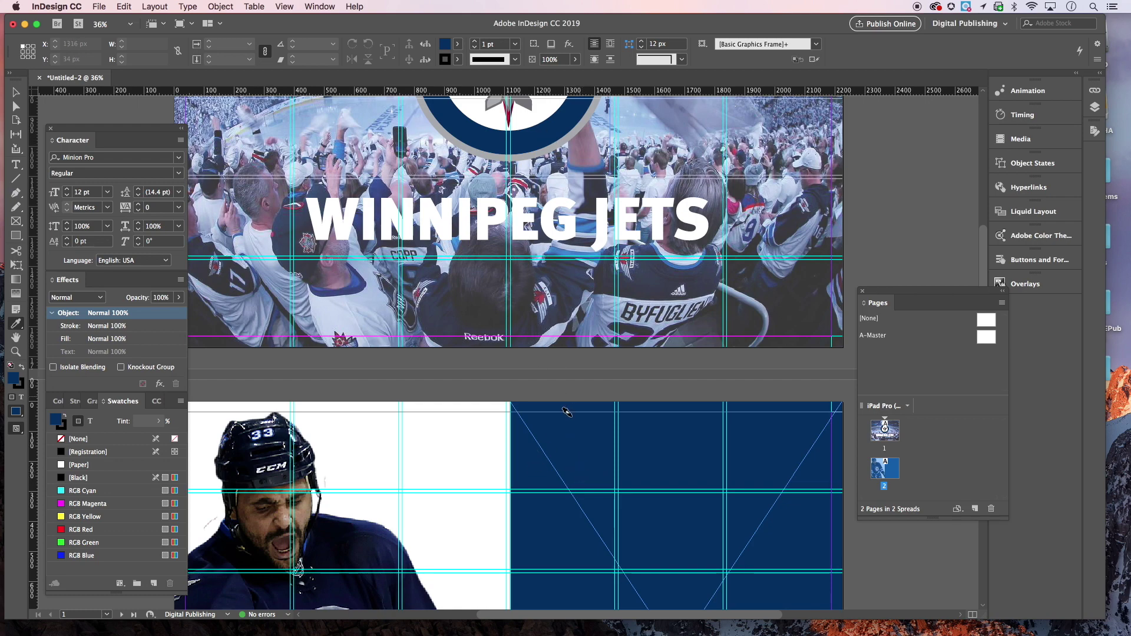
{"action": "scroll", "coordinate": [592, 340], "scroll_direction": "down", "scroll_amount": 5}
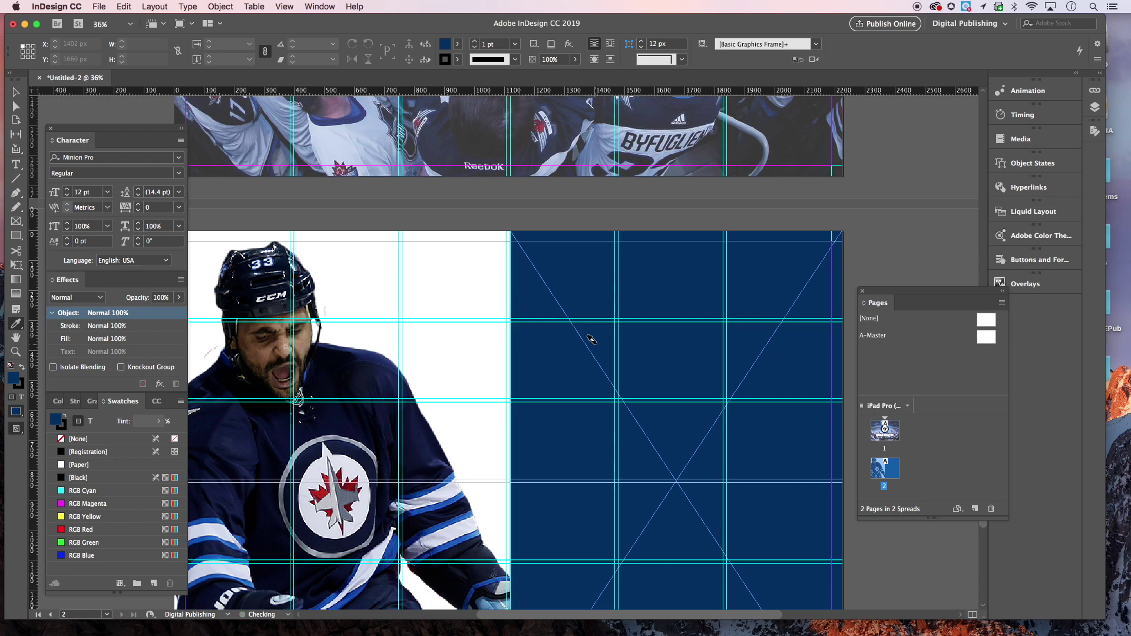
{"action": "scroll", "coordinate": [570, 331], "scroll_direction": "down", "scroll_amount": 4}
{"action": "scroll", "coordinate": [571, 331], "scroll_direction": "up", "scroll_amount": 1}
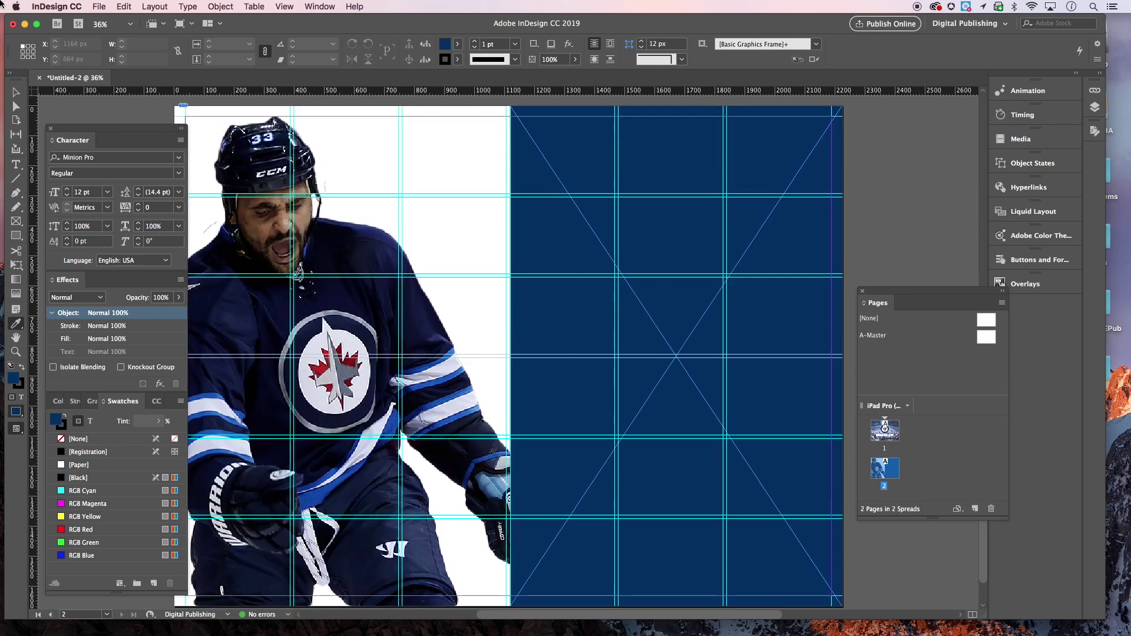
- Preview page 2 without guides and frame edges to check the blue frame beside the player image, and return to the normal view
{"action": "left_click", "coordinate": [16, 92]}
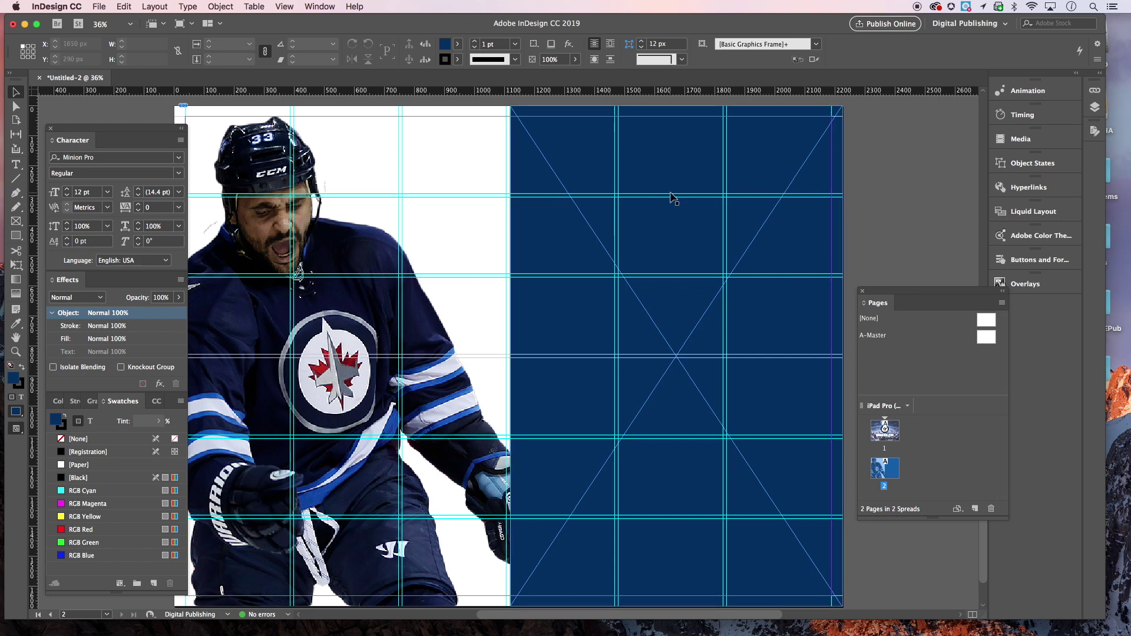
{"action": "left_click", "coordinate": [697, 174]}
{"action": "key", "text": "w"}
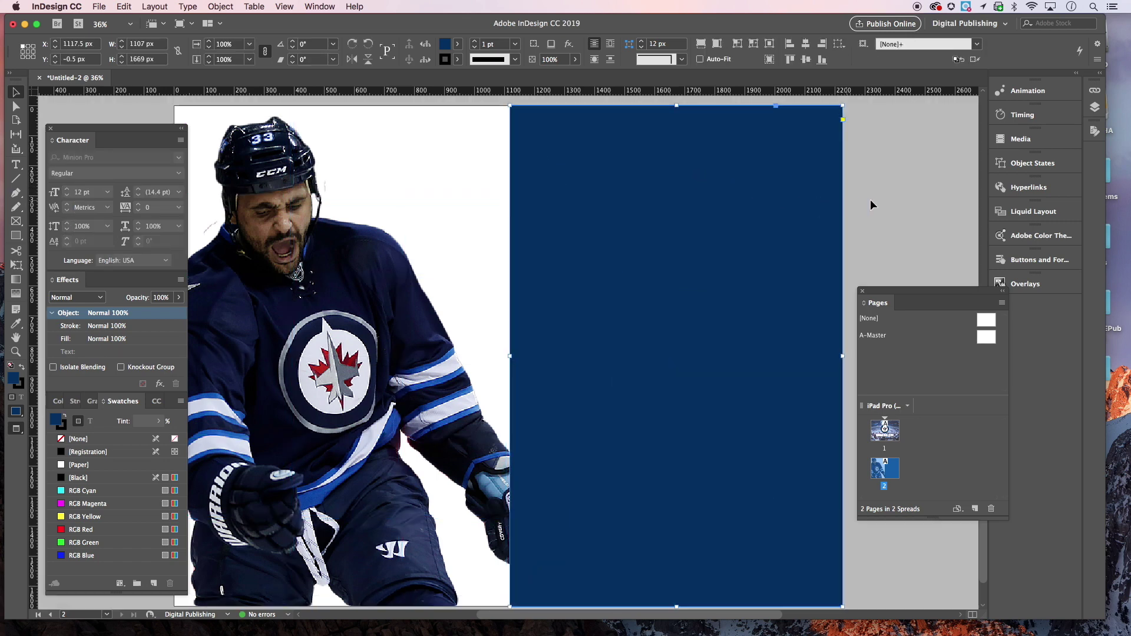
{"action": "left_click", "coordinate": [893, 185]}
{"action": "key", "text": "w"}
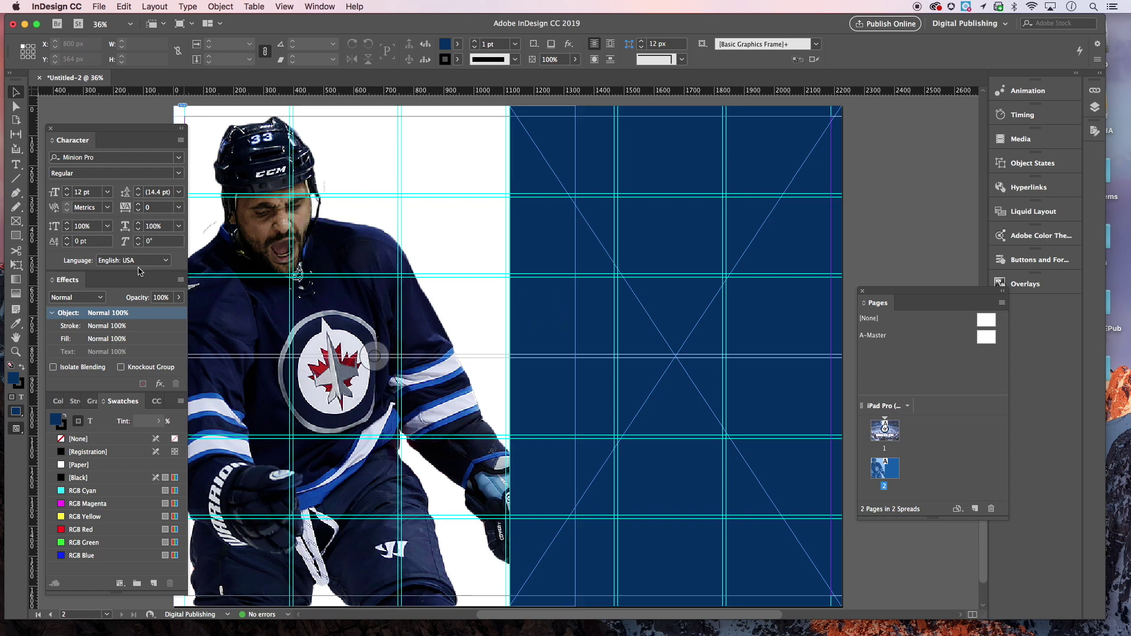
- Draw a text frame over the blue rectangle, from its upper-left margin to the right margin, reaching the guide about two thirds down
{"action": "left_click", "coordinate": [14, 165]}
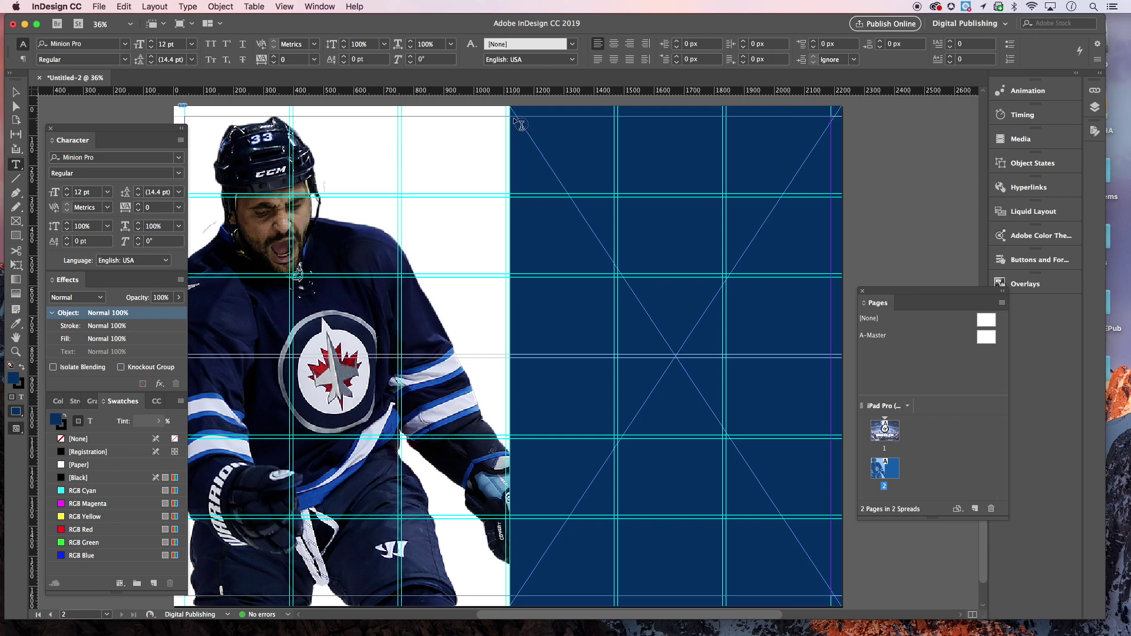
{"action": "left_click_drag", "start_coordinate": [519, 124], "coordinate": [829, 435]}
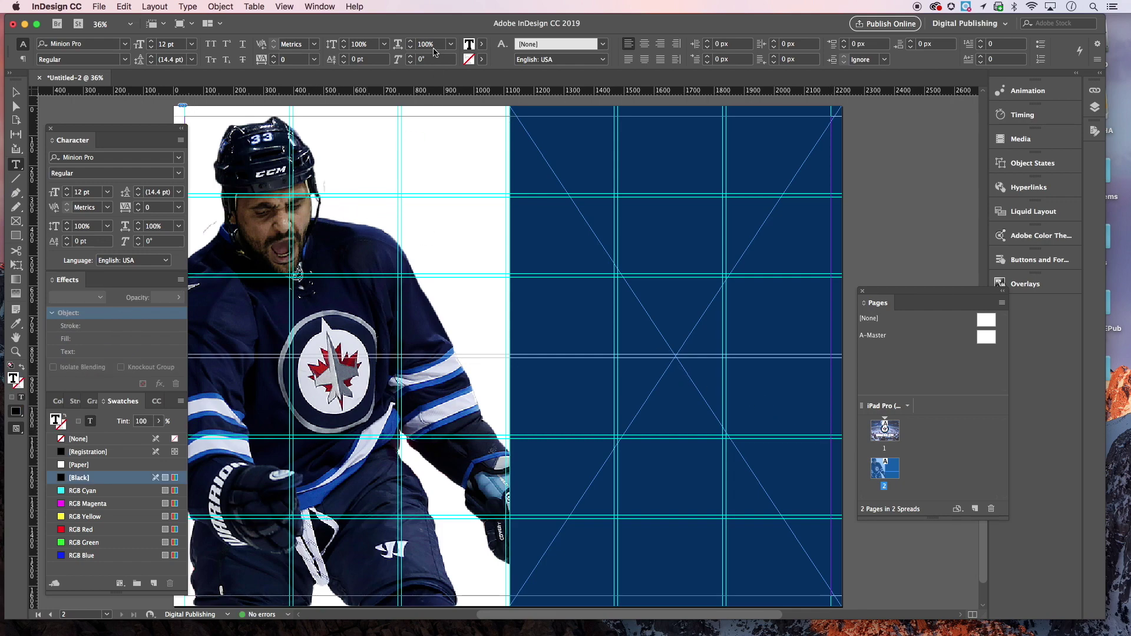
- Switch to the Dustin Byfuglien Bio document in Word and copy its entire text, including both headings
{"action": "left_click_drag", "start_coordinate": [437, 31], "coordinate": [415, 357]}
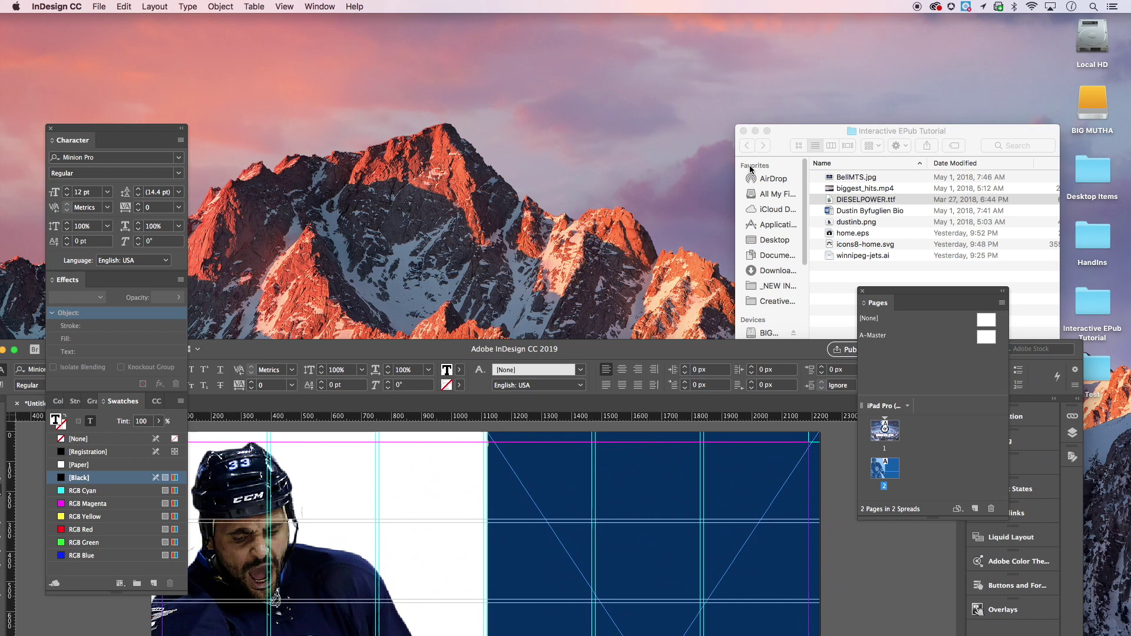
{"action": "left_click", "coordinate": [789, 132]}
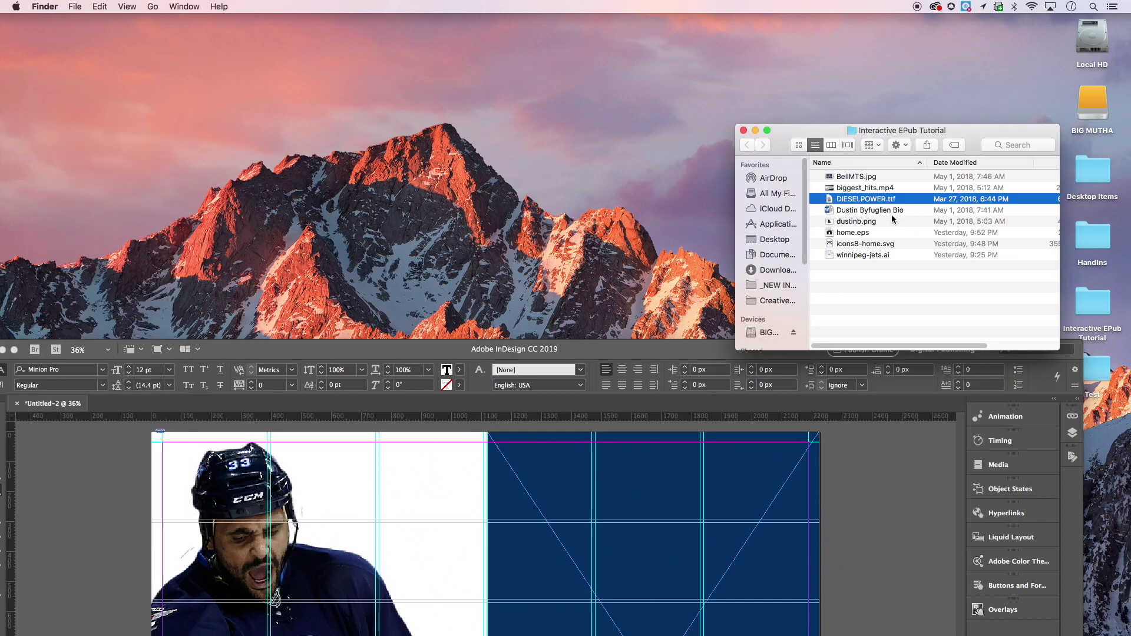
{"action": "mouse_move", "coordinate": [557, 628]}
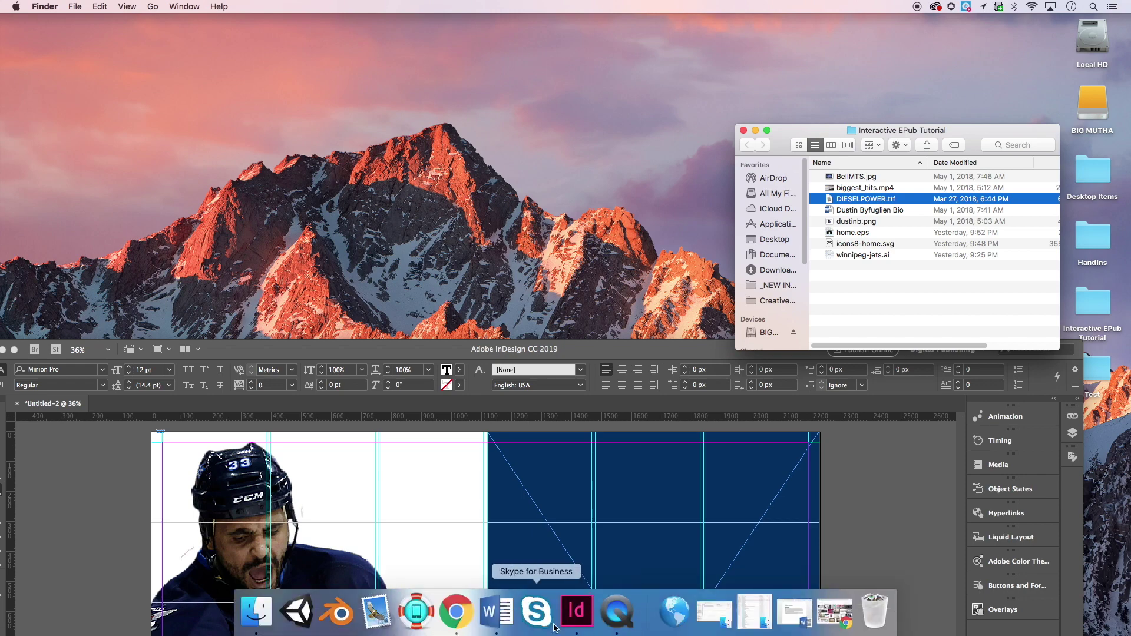
{"action": "left_click", "coordinate": [499, 616]}
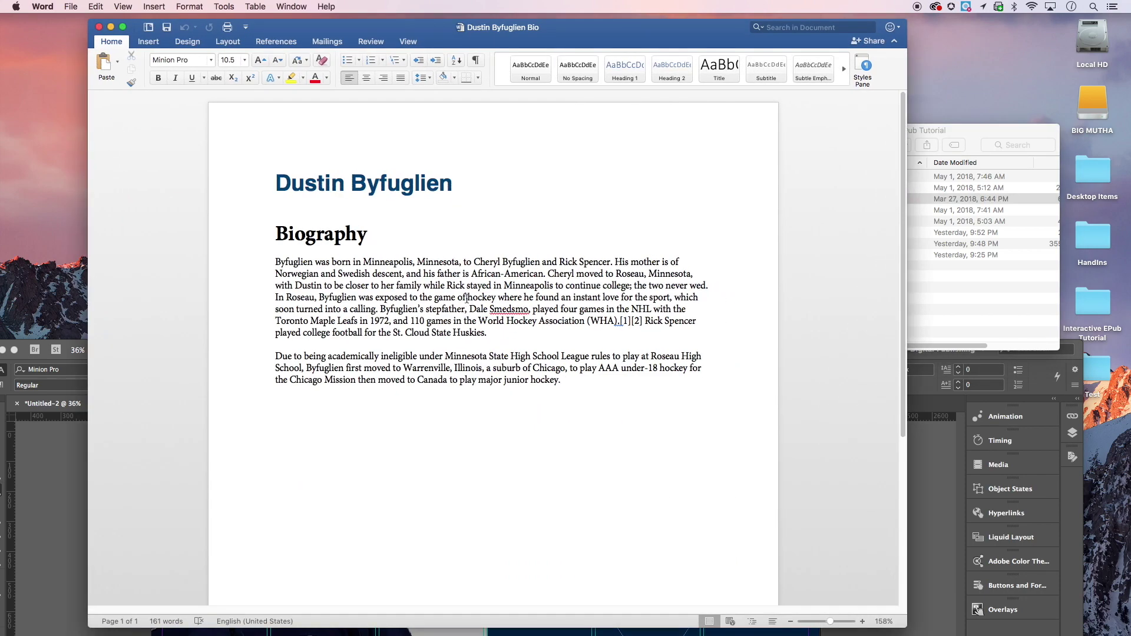
{"action": "left_click_drag", "start_coordinate": [573, 383], "coordinate": [262, 189]}
{"action": "left_click_drag", "start_coordinate": [263, 190], "coordinate": [265, 196]}
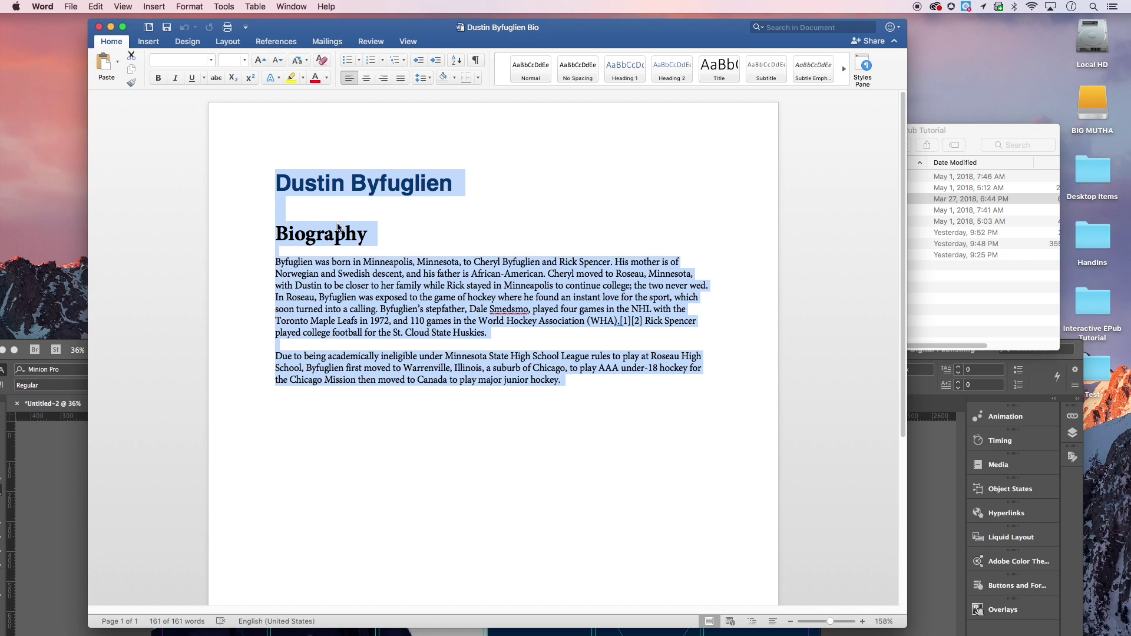
- Switch back to InDesign, restore its window position and paste the biography into the text frame over the blue rectangle
{"action": "left_click", "coordinate": [66, 453]}
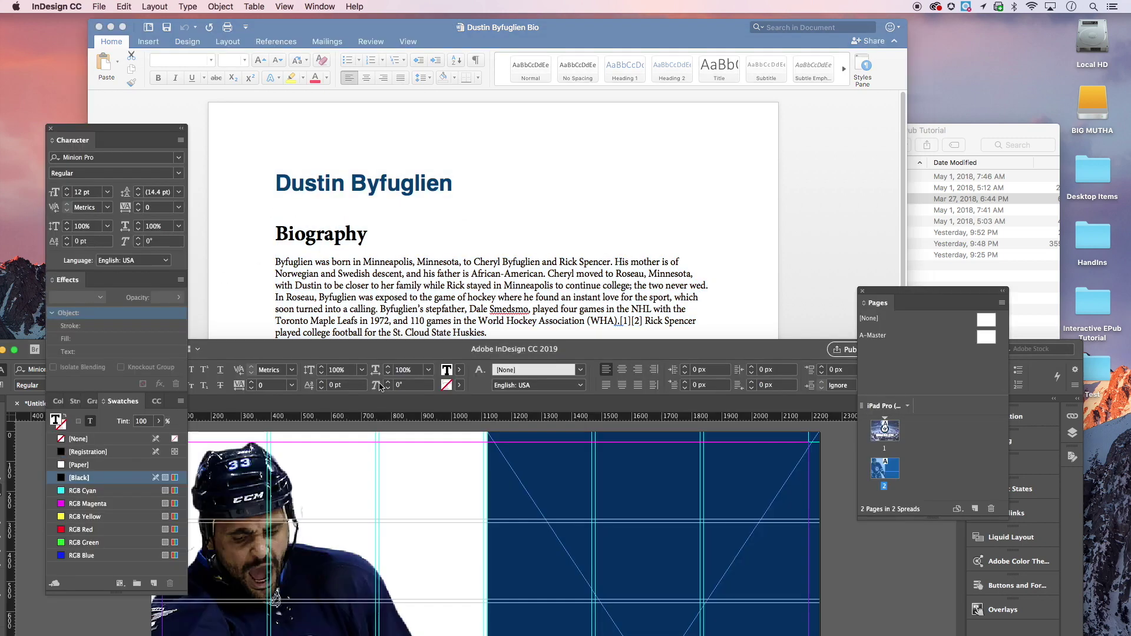
{"action": "left_click_drag", "start_coordinate": [368, 356], "coordinate": [410, 32]}
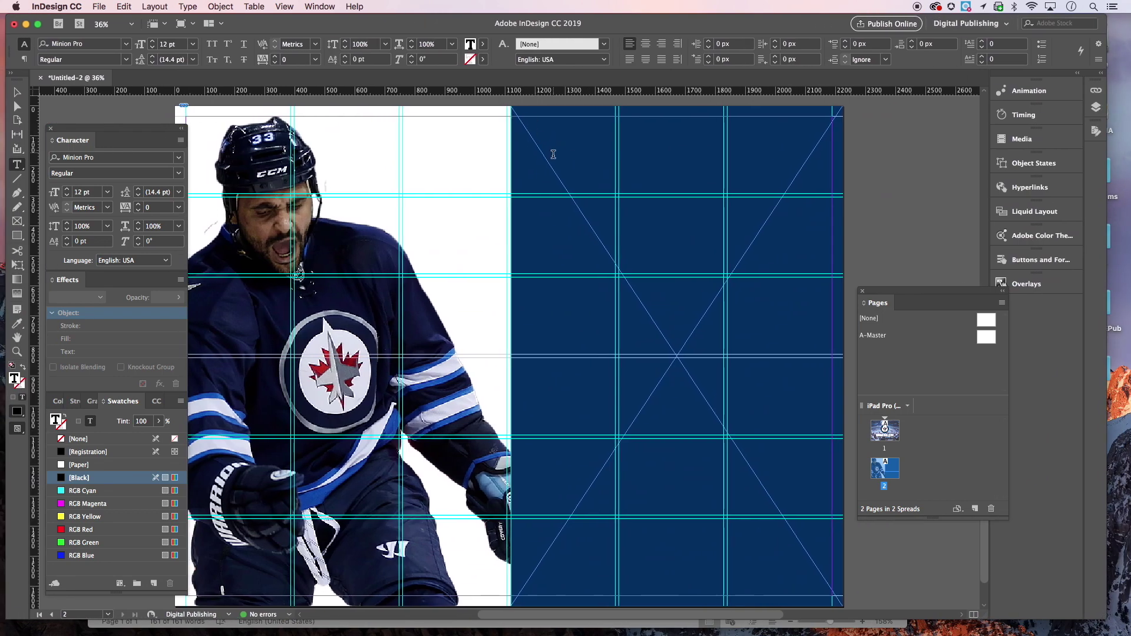
{"action": "left_click", "coordinate": [550, 159]}
{"action": "key", "text": "super+v"}
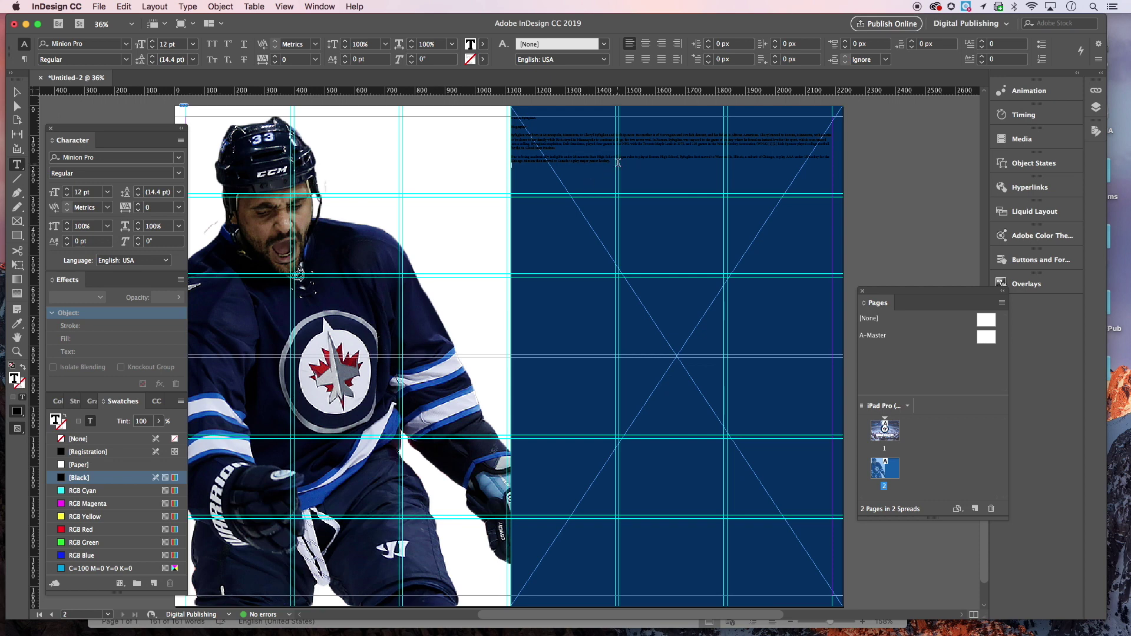
- Select the entire pasted biography text and increase its font size to 39 pt so it fills more of the frame
{"action": "left_click_drag", "start_coordinate": [618, 162], "coordinate": [200, 122]}
{"action": "left_click", "coordinate": [189, 44]}
{"action": "key", "text": "Up"}
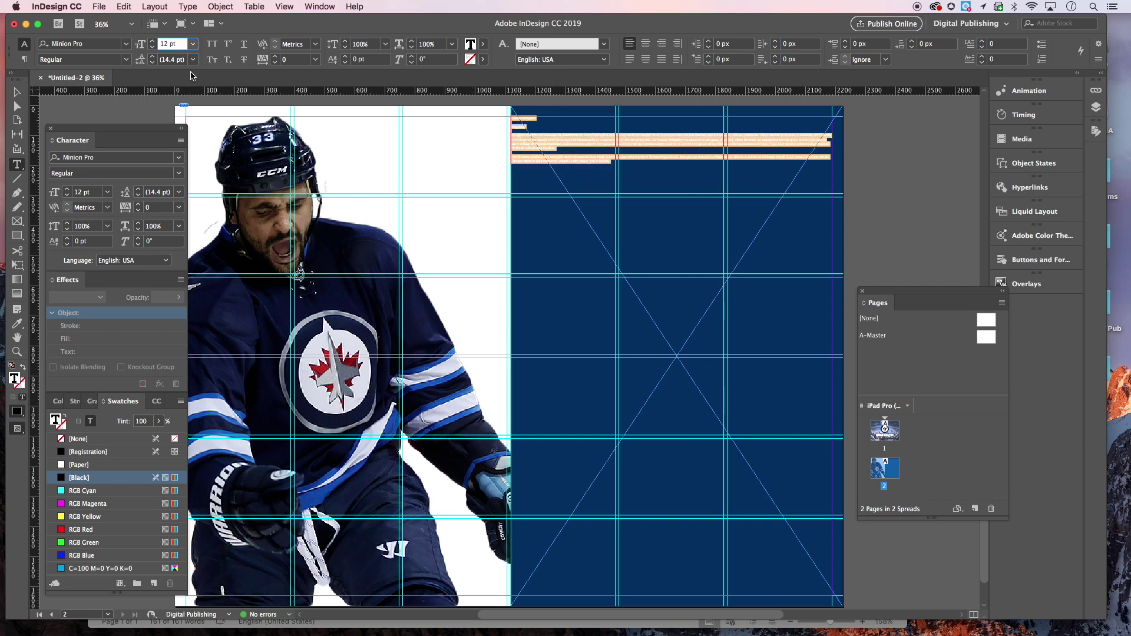
{"action": "key", "text": "Up"}
{"action": "key", "text": "Up"}
{"action": "key", "text": "Up"}
{"action": "key", "text": "Up"}
{"action": "key", "text": "Up"}
{"action": "key", "text": "Up"}
{"action": "key", "text": "Up"}
{"action": "key", "text": "Up"}
{"action": "key", "text": "Up"}
{"action": "key", "text": "Up"}
{"action": "key", "text": "Up"}
{"action": "key", "text": "Up"}
{"action": "key", "text": "Up"}
{"action": "key", "text": "Up"}
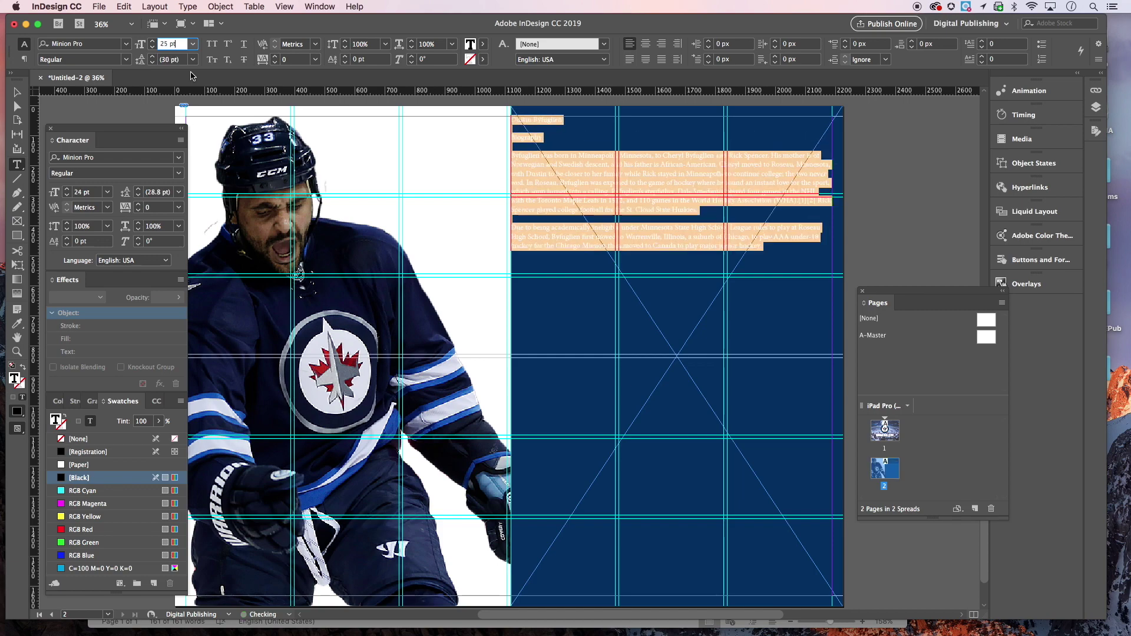
{"action": "key", "text": "Up"}
{"action": "key", "text": "Up"}
{"action": "key", "text": "Up"}
{"action": "key", "text": "Up"}
{"action": "key", "text": "Up"}
{"action": "key", "text": "Up"}
{"action": "key", "text": "Up"}
{"action": "key", "text": "Up"}
{"action": "key", "text": "Up"}
{"action": "key", "text": "Up"}
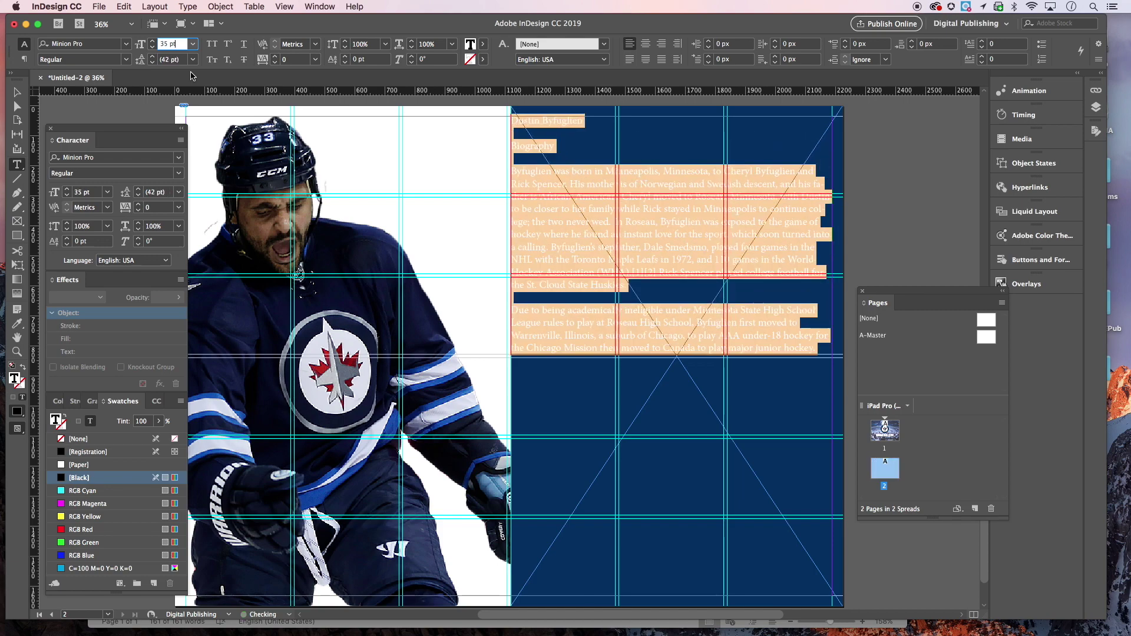
{"action": "key", "text": "Up"}
{"action": "key", "text": "Up"}
{"action": "key", "text": "Up"}
{"action": "key", "text": "Up"}
{"action": "key", "text": "Up"}
{"action": "key", "text": "Up"}
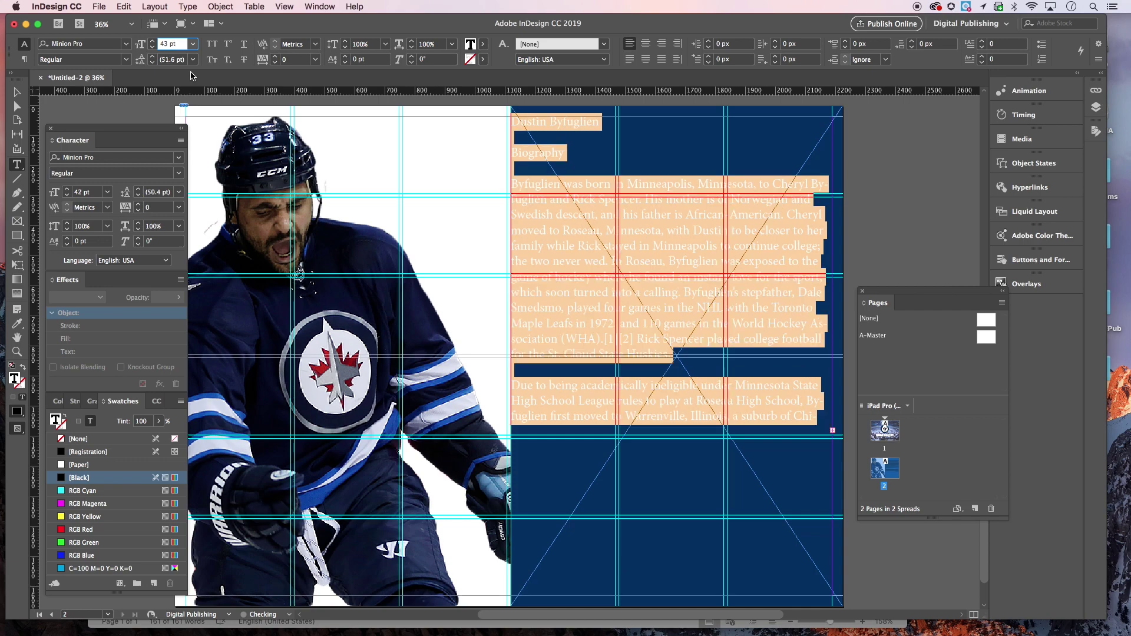
{"action": "key", "text": "Down"}
{"action": "key", "text": "Down"}
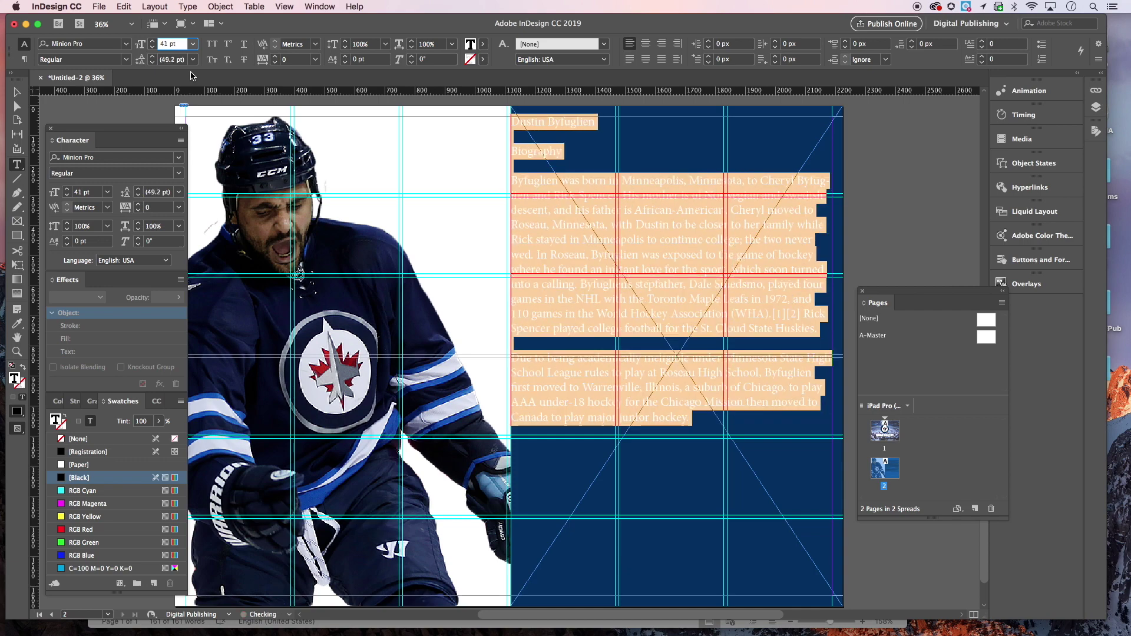
{"action": "key", "text": "Down"}
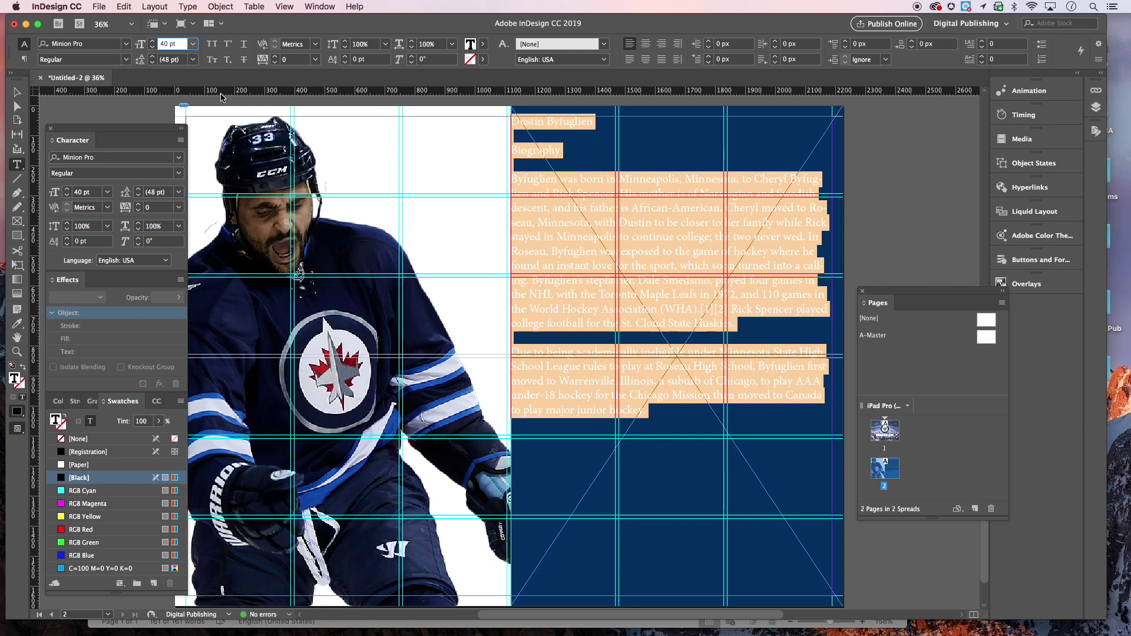
{"action": "key", "text": "Down"}
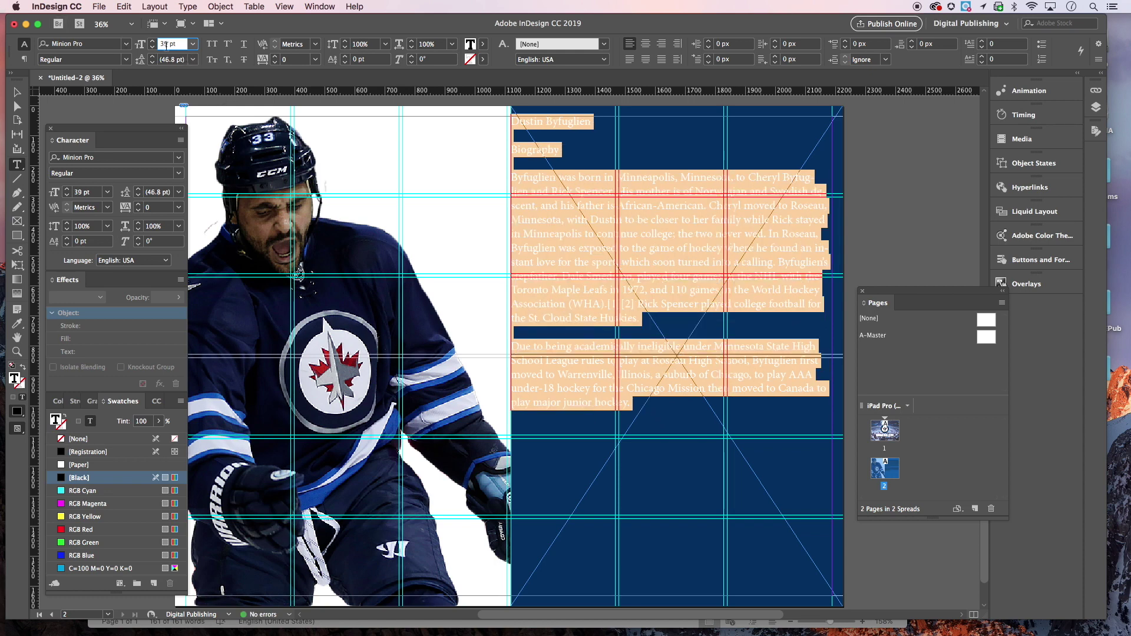
{"action": "left_click", "coordinate": [575, 180]}
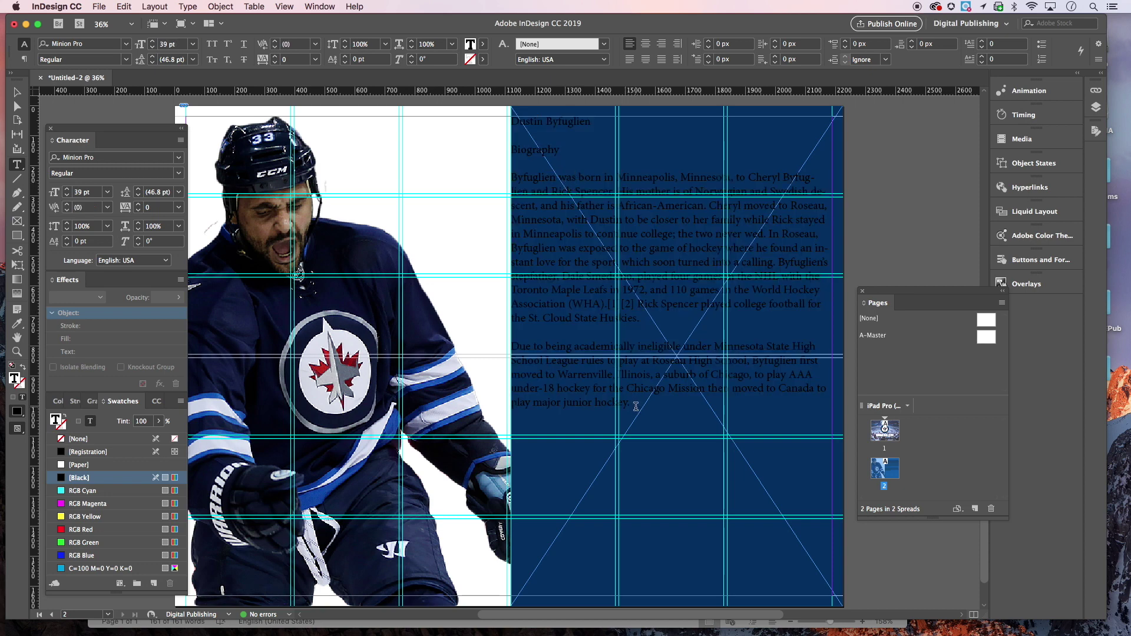
- Colour all the biography text white with the [Paper] swatch, keeping the fill at RGB 255, 255, 255
{"action": "left_click_drag", "start_coordinate": [627, 402], "coordinate": [592, 338]}
{"action": "key", "text": "super+a"}
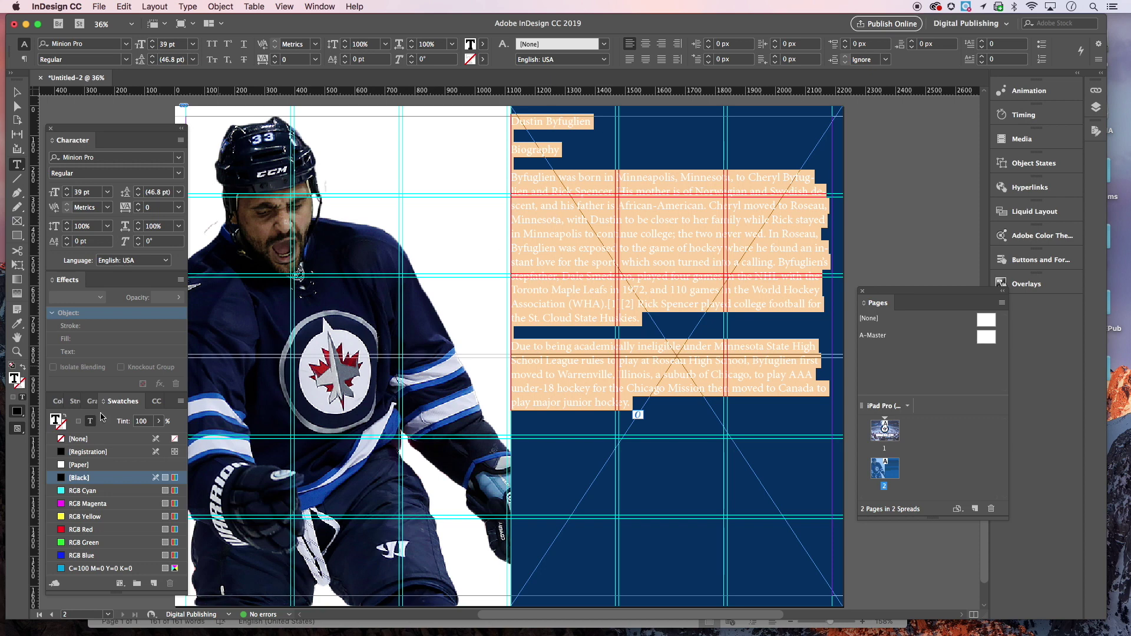
{"action": "left_click", "coordinate": [77, 466]}
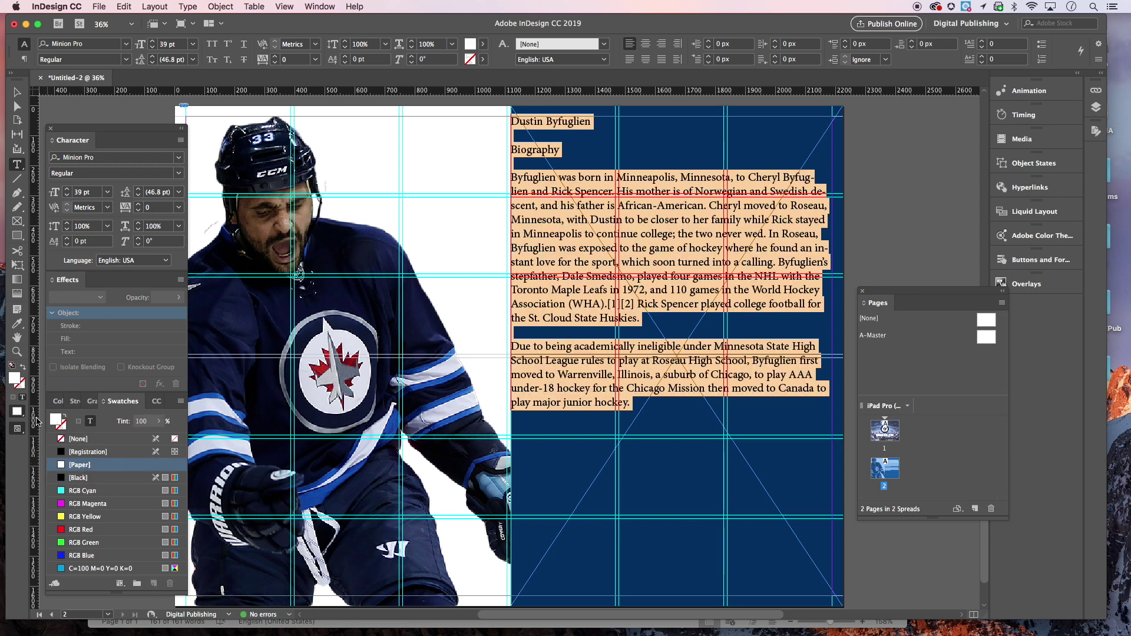
{"action": "double_click", "coordinate": [13, 379]}
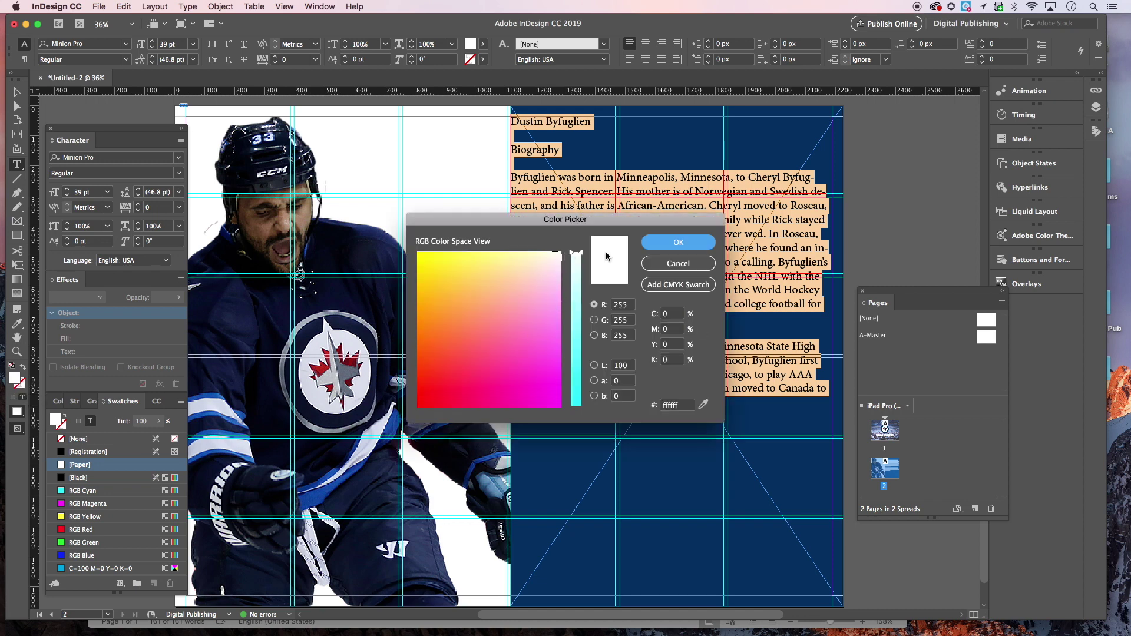
{"action": "left_click", "coordinate": [692, 244]}
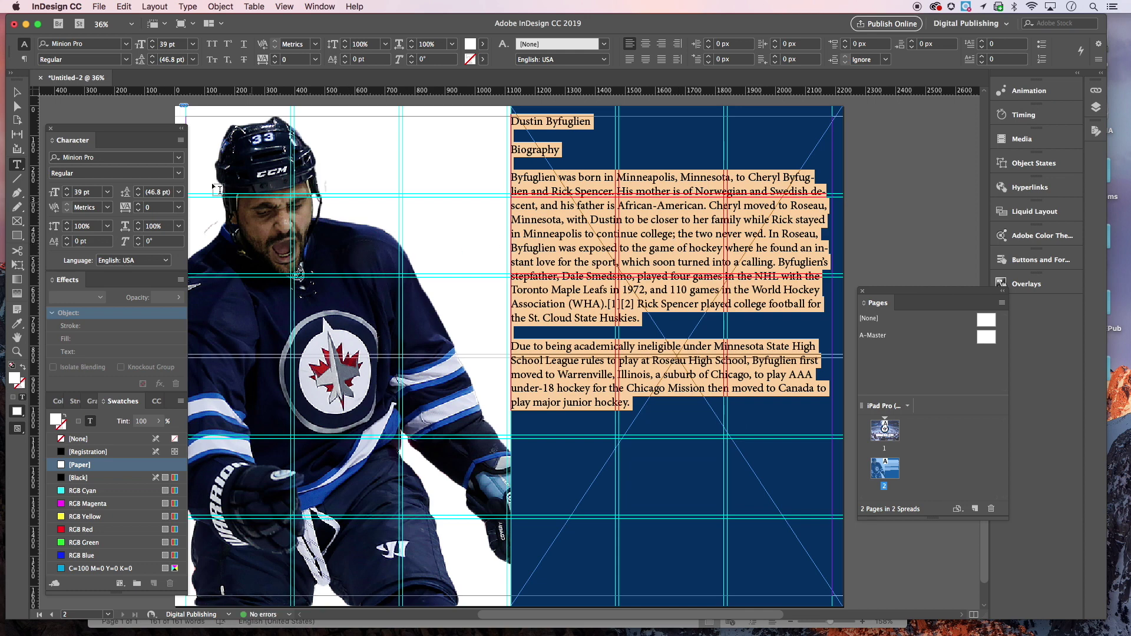
- Select the biography text frame, set its left paragraph indent to 42 px and turn off hyphenation
{"action": "left_click", "coordinate": [17, 92]}
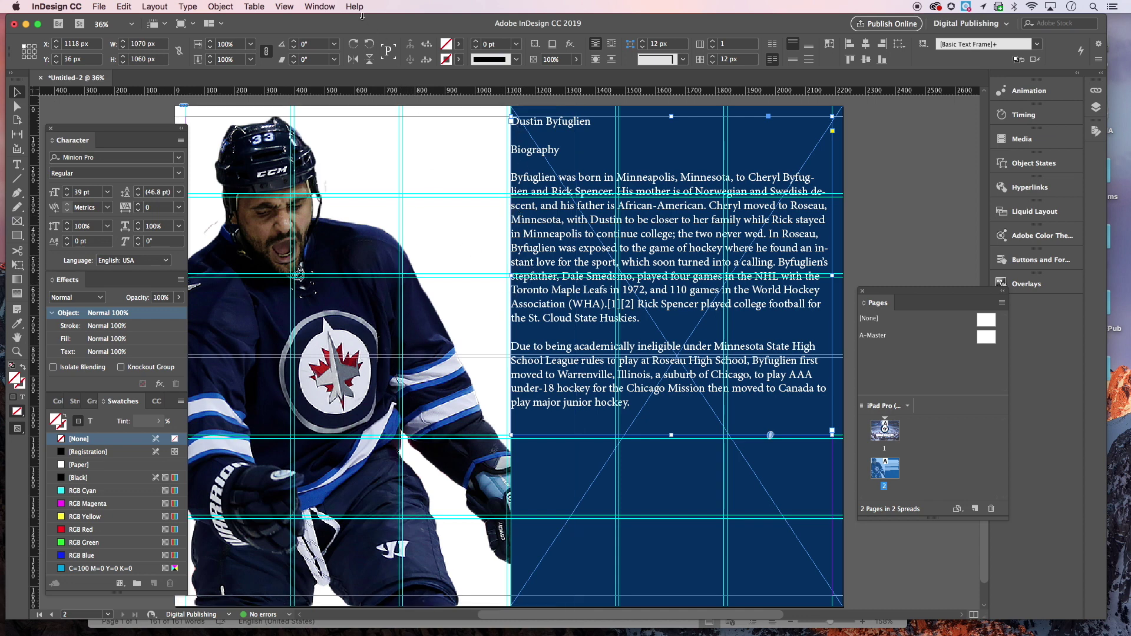
{"action": "left_click", "coordinate": [320, 6]}
{"action": "mouse_move", "coordinate": [345, 298]}
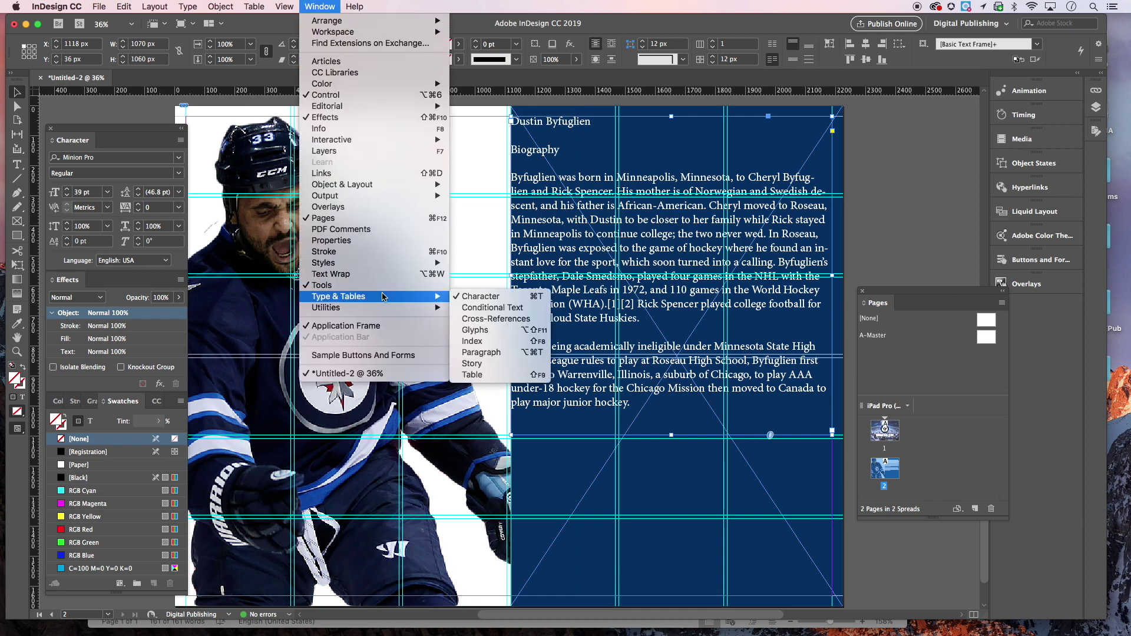
{"action": "left_click", "coordinate": [481, 352]}
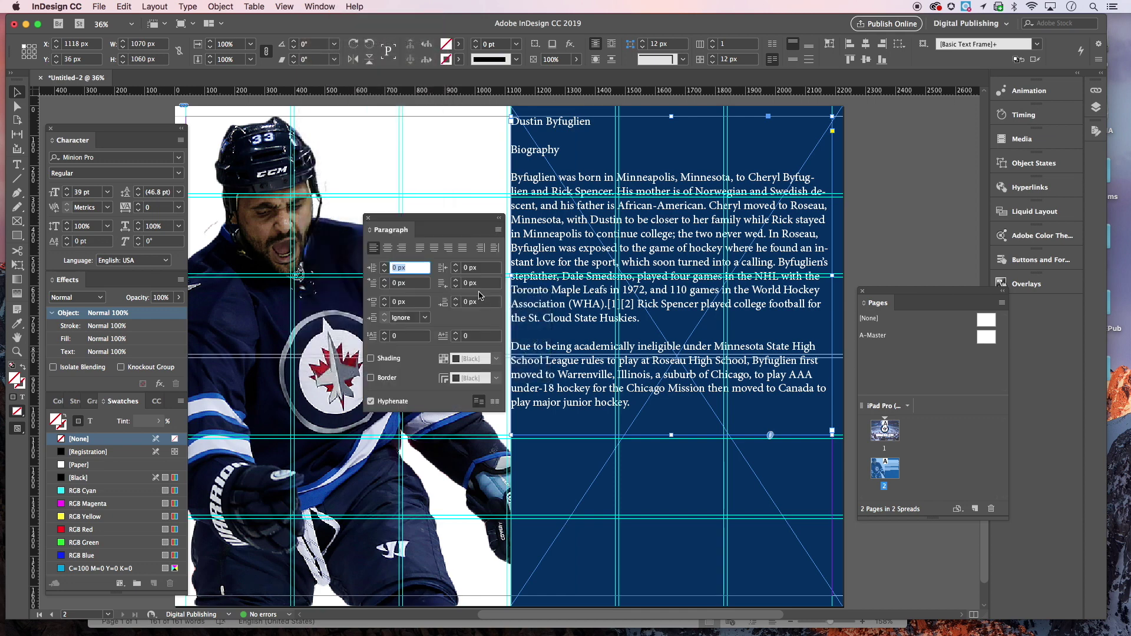
{"action": "left_click", "coordinate": [385, 266]}
{"action": "left_click", "coordinate": [384, 266]}
{"action": "left_click", "coordinate": [384, 265]}
{"action": "left_click", "coordinate": [384, 265]}
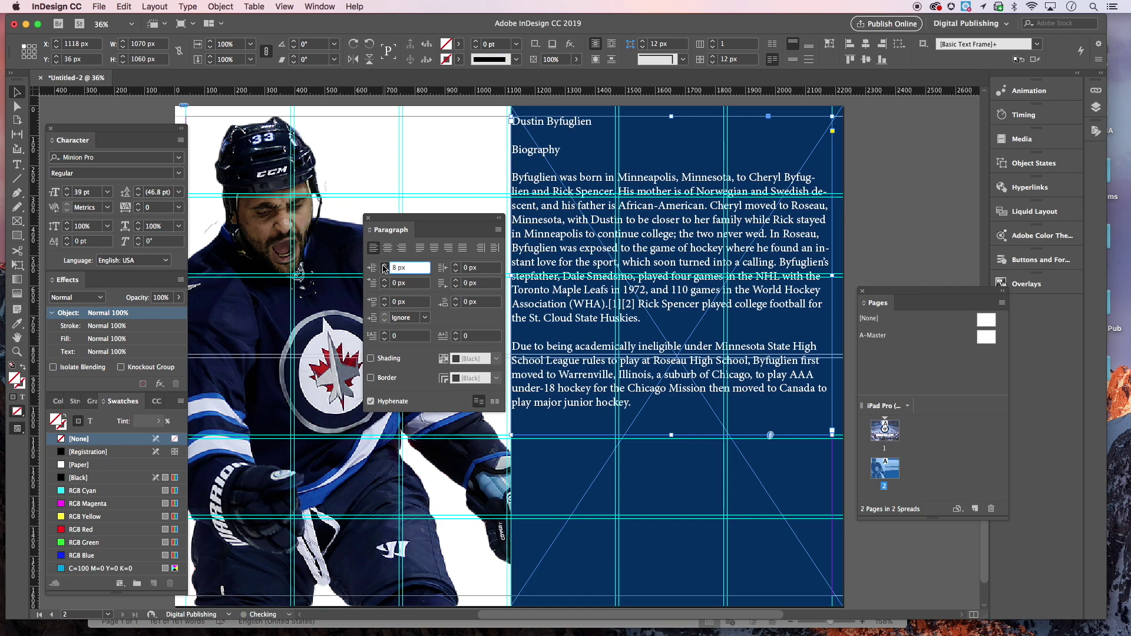
{"action": "left_click", "coordinate": [385, 266]}
{"action": "left_click", "coordinate": [384, 266]}
{"action": "left_click", "coordinate": [384, 266]}
{"action": "left_click", "coordinate": [385, 265]}
{"action": "left_click", "coordinate": [384, 265]}
{"action": "left_click", "coordinate": [384, 266]}
{"action": "left_click", "coordinate": [384, 266]}
{"action": "left_click", "coordinate": [384, 266]}
{"action": "left_click", "coordinate": [384, 266]}
{"action": "left_click", "coordinate": [385, 266]}
{"action": "left_click", "coordinate": [384, 266]}
{"action": "left_click", "coordinate": [384, 266]}
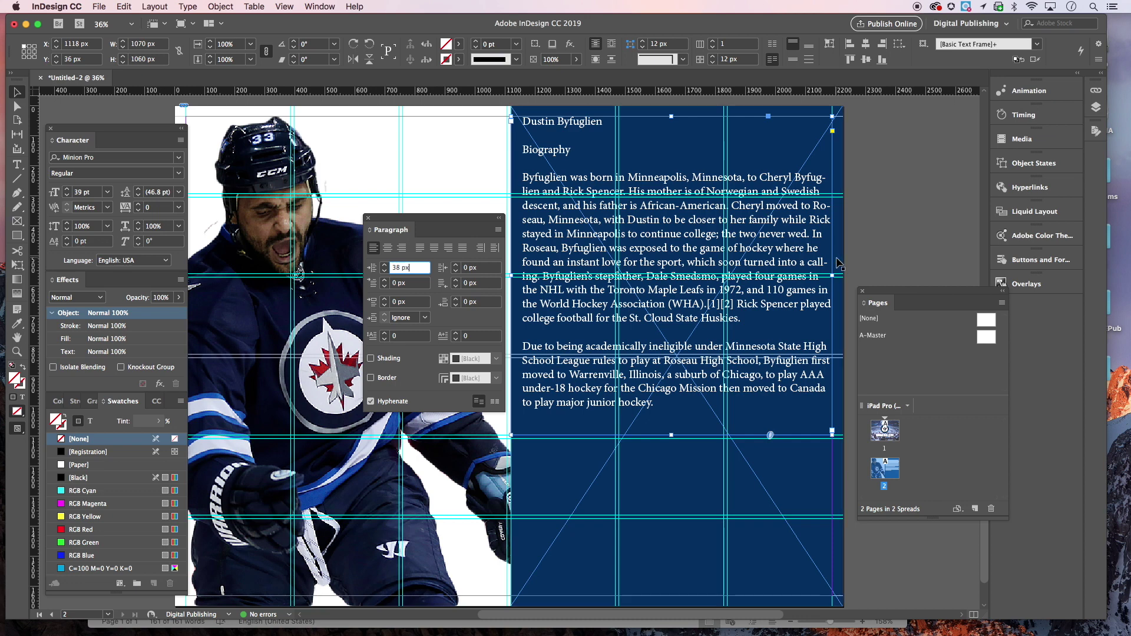
{"action": "left_click", "coordinate": [385, 265]}
{"action": "left_click", "coordinate": [385, 265]}
{"action": "left_click", "coordinate": [385, 265]}
{"action": "left_click", "coordinate": [385, 265]}
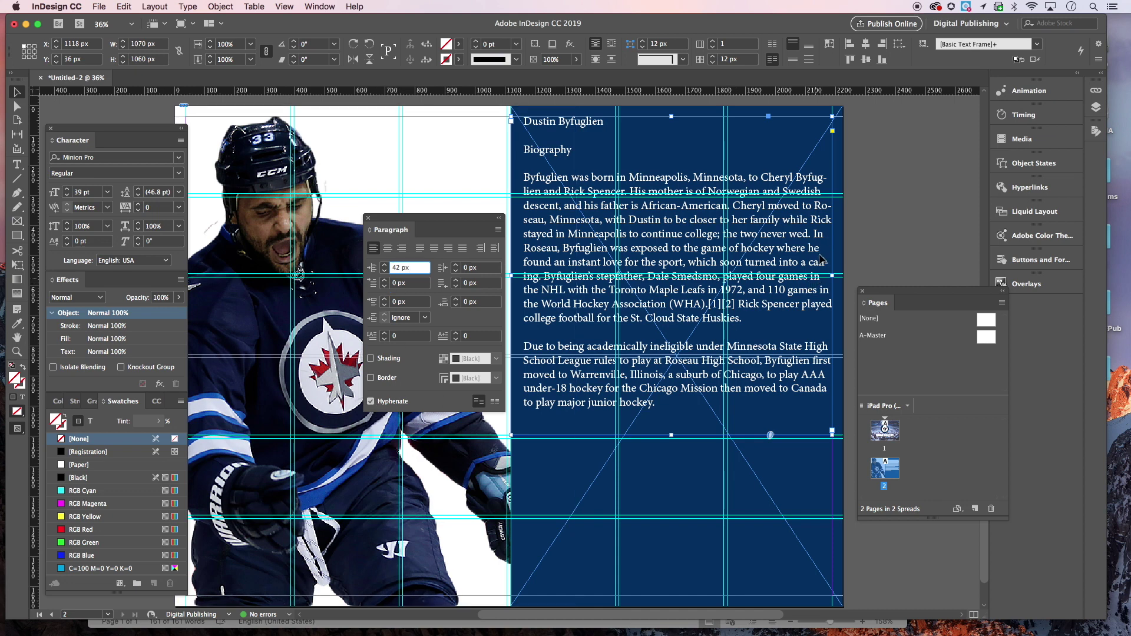
{"action": "left_click", "coordinate": [371, 402]}
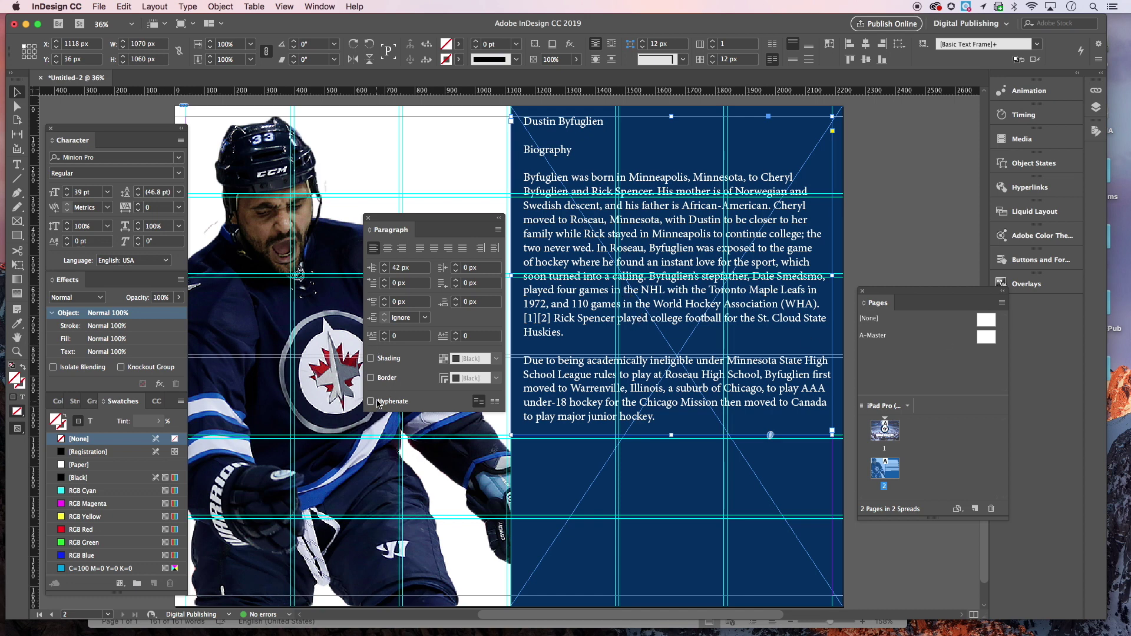
{"action": "left_click", "coordinate": [367, 220]}
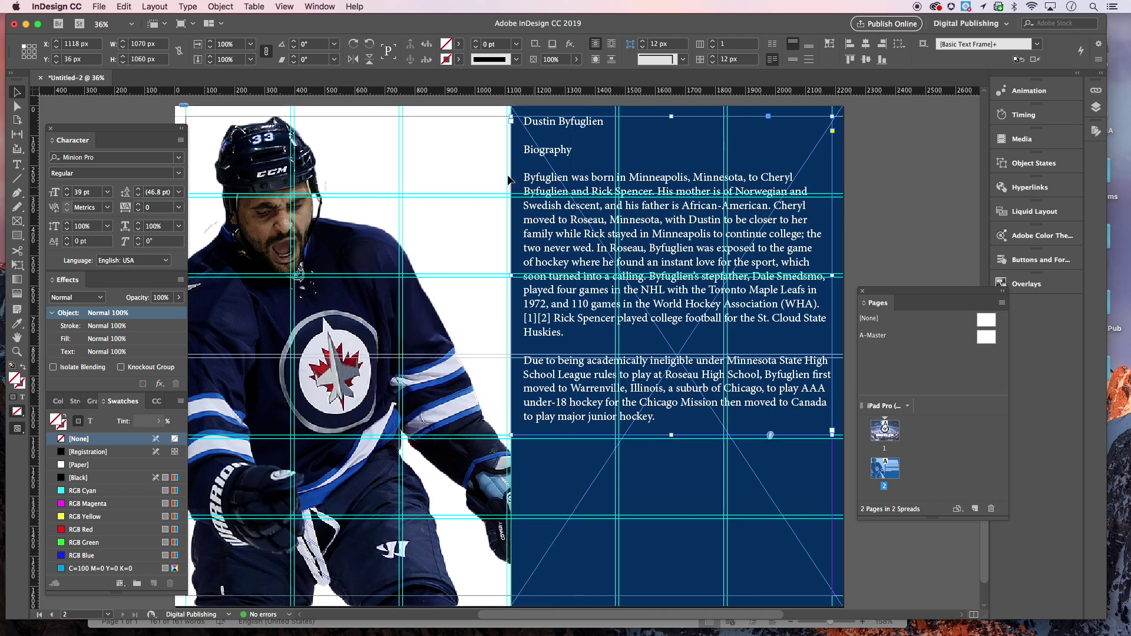
- Delete the Dustin Byfuglien and Biography headings with their blank lines, leaving the first body paragraph at the start of the frame
{"action": "key", "text": "t"}
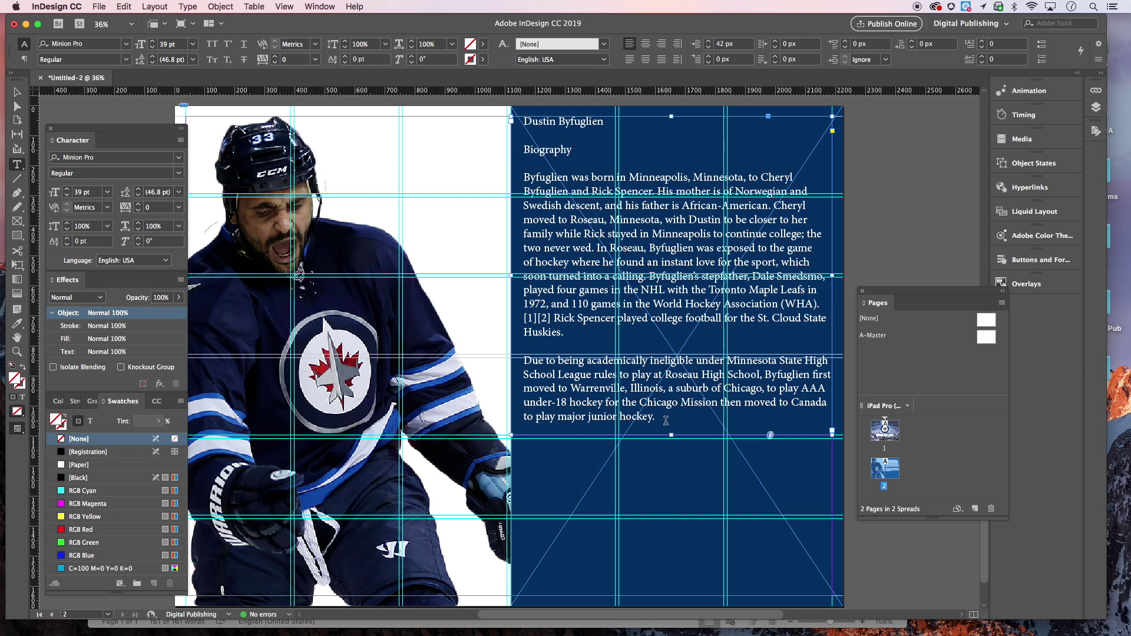
{"action": "left_click_drag", "start_coordinate": [663, 416], "coordinate": [515, 184]}
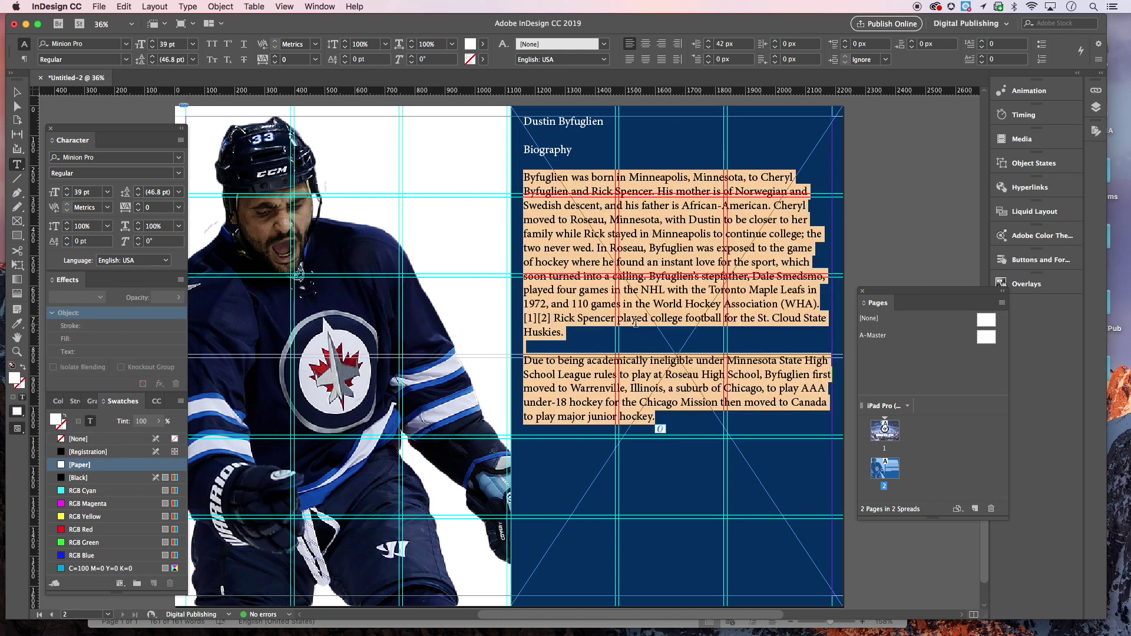
{"action": "left_click", "coordinate": [677, 217]}
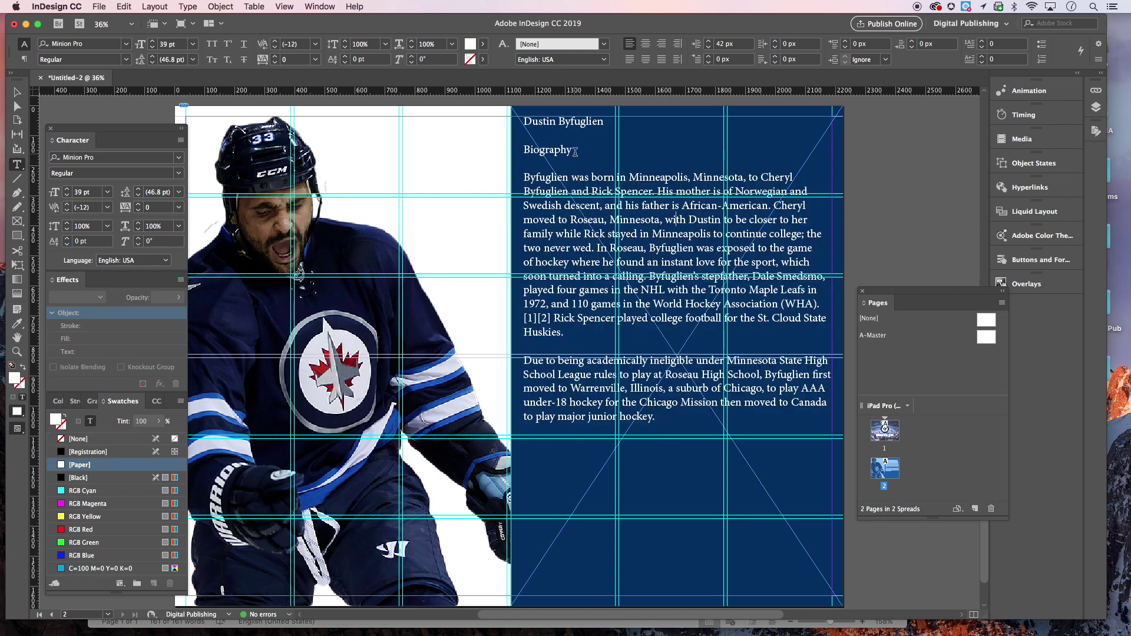
{"action": "left_click_drag", "start_coordinate": [573, 150], "coordinate": [534, 151]}
{"action": "left_click_drag", "start_coordinate": [603, 120], "coordinate": [520, 119]}
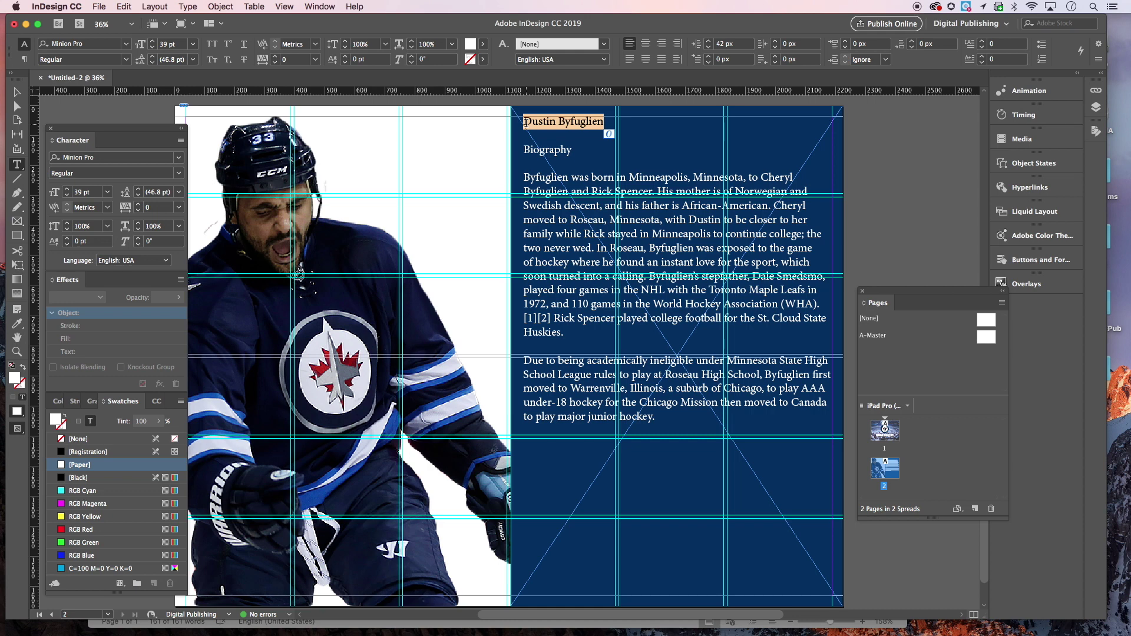
{"action": "left_click_drag", "start_coordinate": [570, 151], "coordinate": [508, 116]}
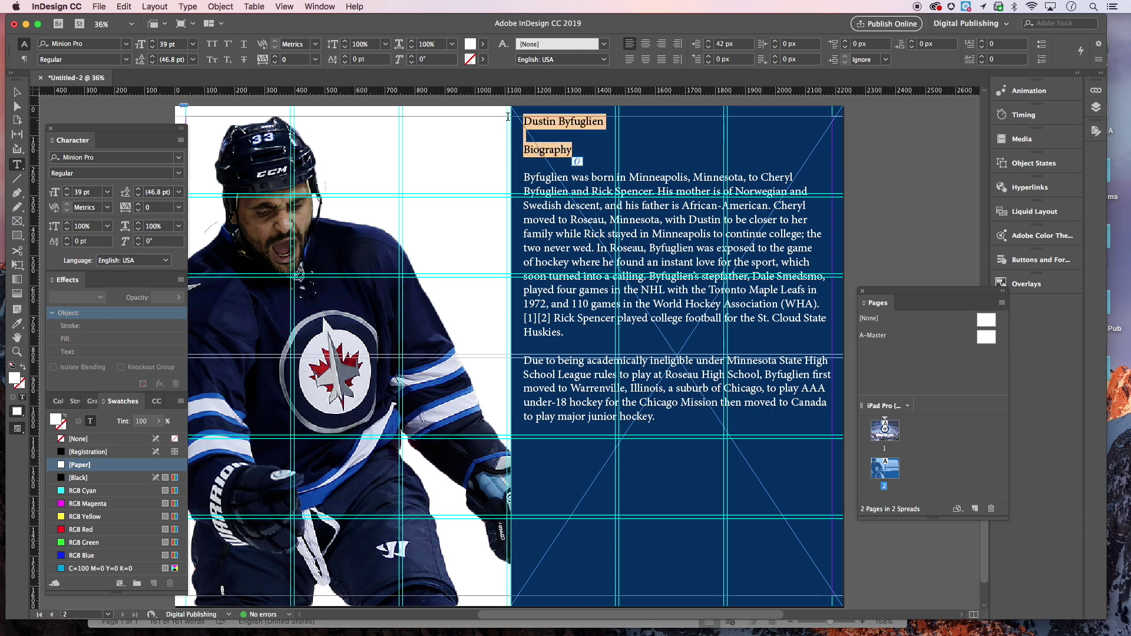
{"action": "key", "text": "BackSpace"}
{"action": "key", "text": "BackSpace"}
{"action": "key", "text": "BackSpace"}
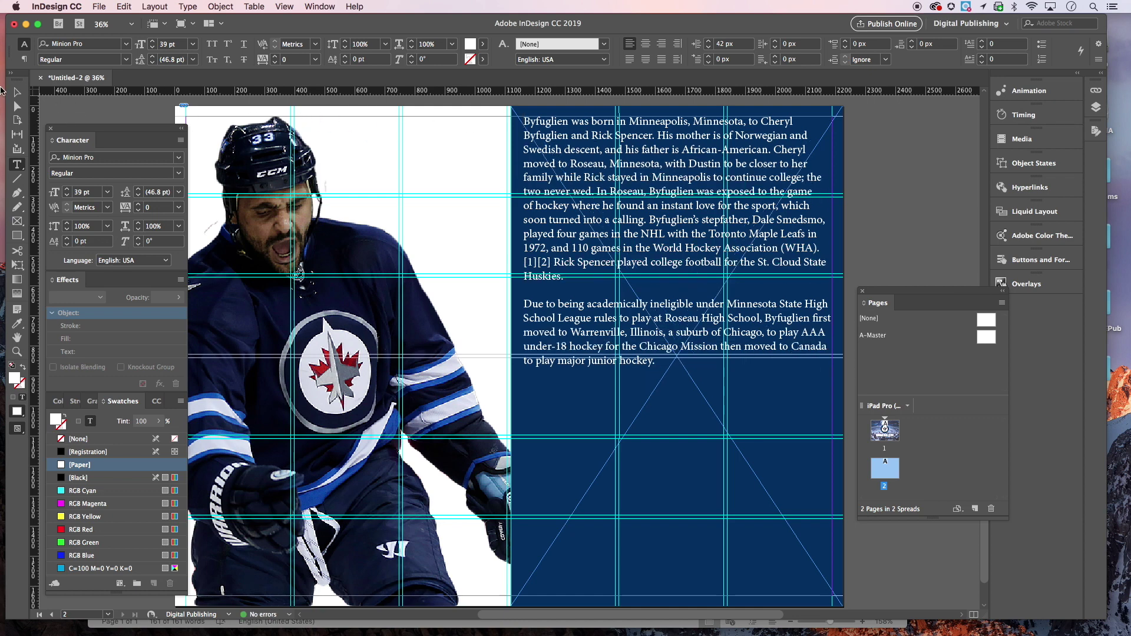
- Lower the top edge of the biography frame to about Y 244 px, making the frame about 852 px high
{"action": "left_click", "coordinate": [16, 92]}
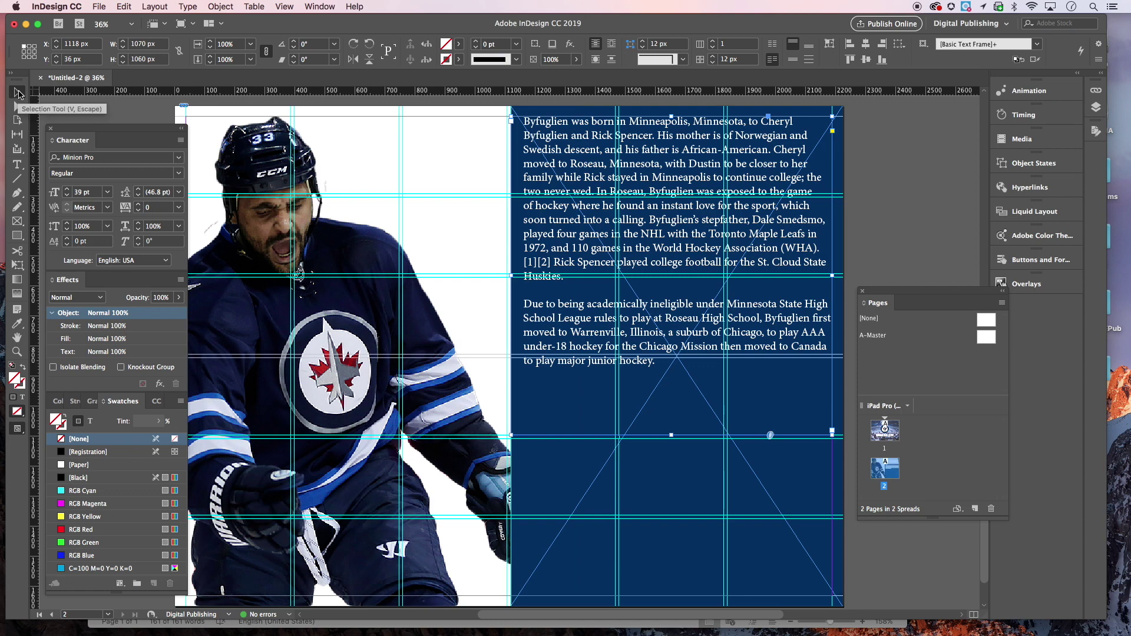
{"action": "left_click_drag", "start_coordinate": [671, 115], "coordinate": [671, 183]}
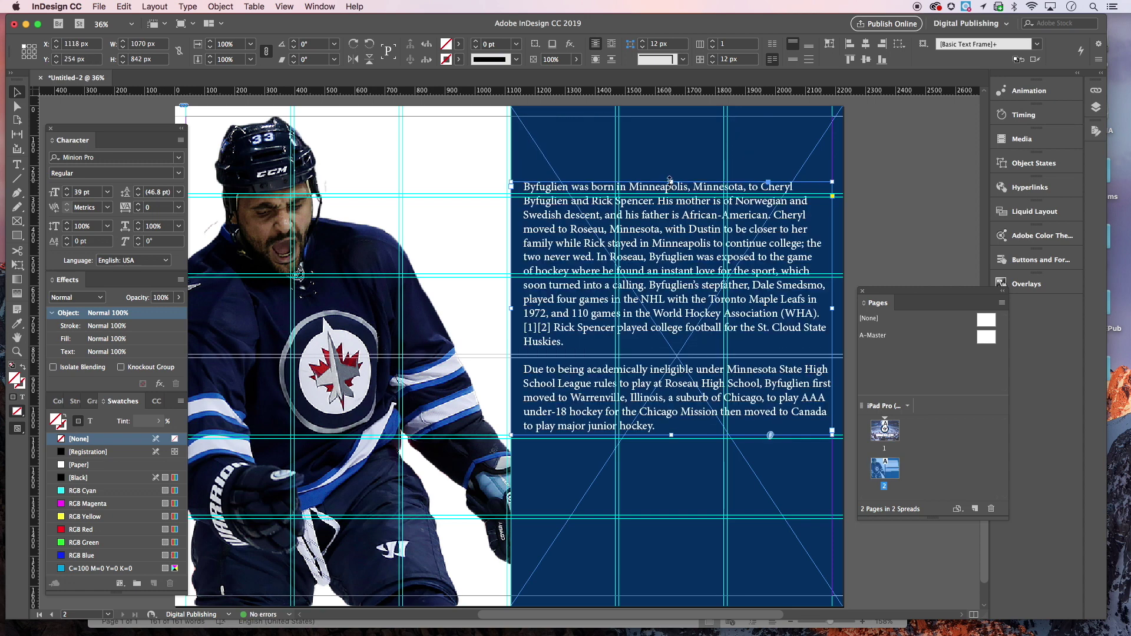
{"action": "left_click", "coordinate": [920, 153]}
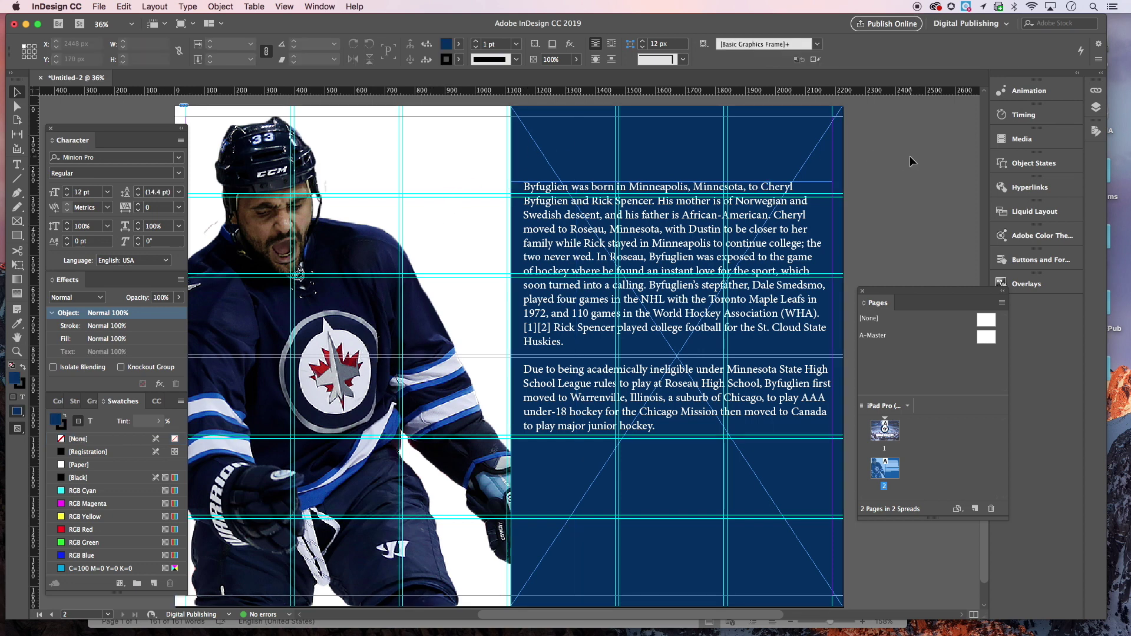
{"action": "left_click", "coordinate": [665, 212]}
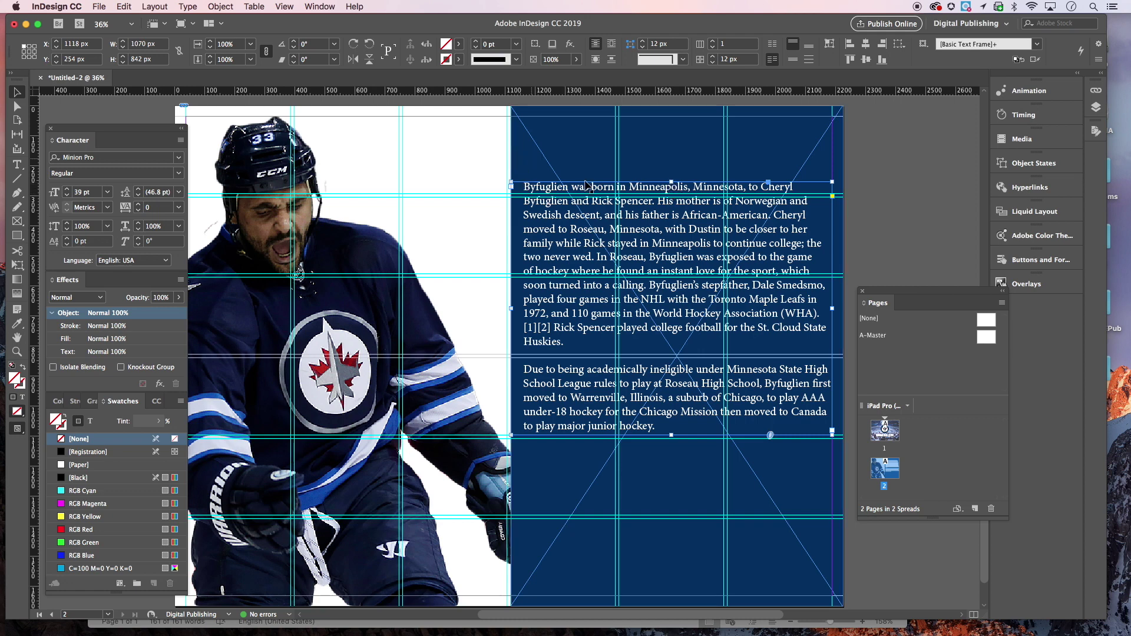
{"action": "left_click_drag", "start_coordinate": [673, 182], "coordinate": [673, 179]}
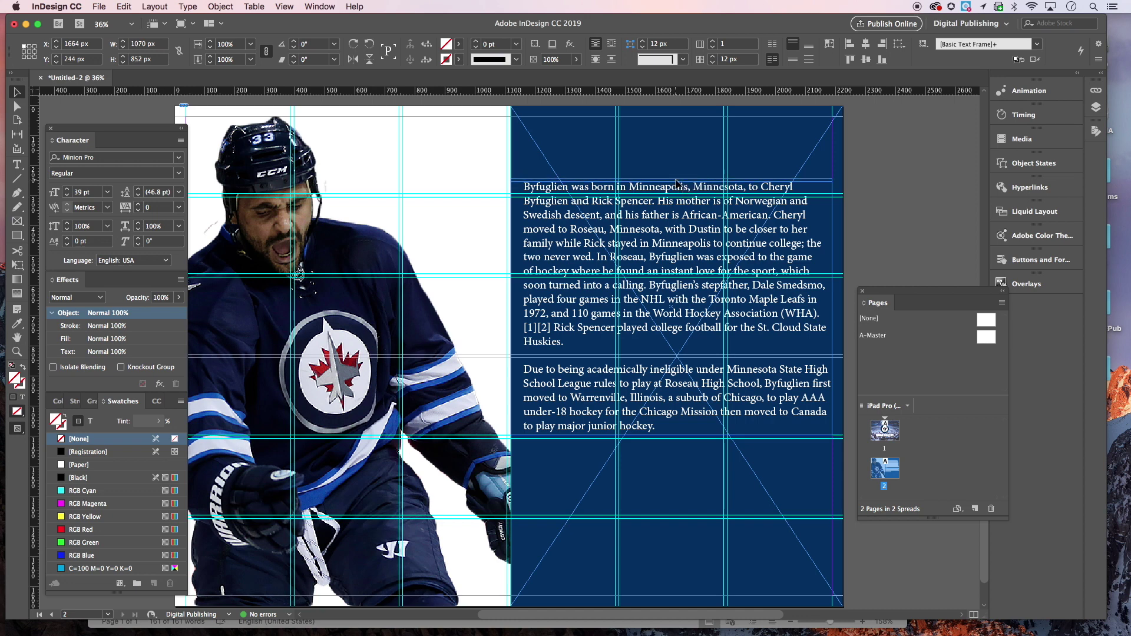
- Deselect the biography frame and draw a new text frame above it, from the upper margin down to the biography and across to the right margin
{"action": "left_click", "coordinate": [905, 218]}
{"action": "left_click", "coordinate": [17, 164]}
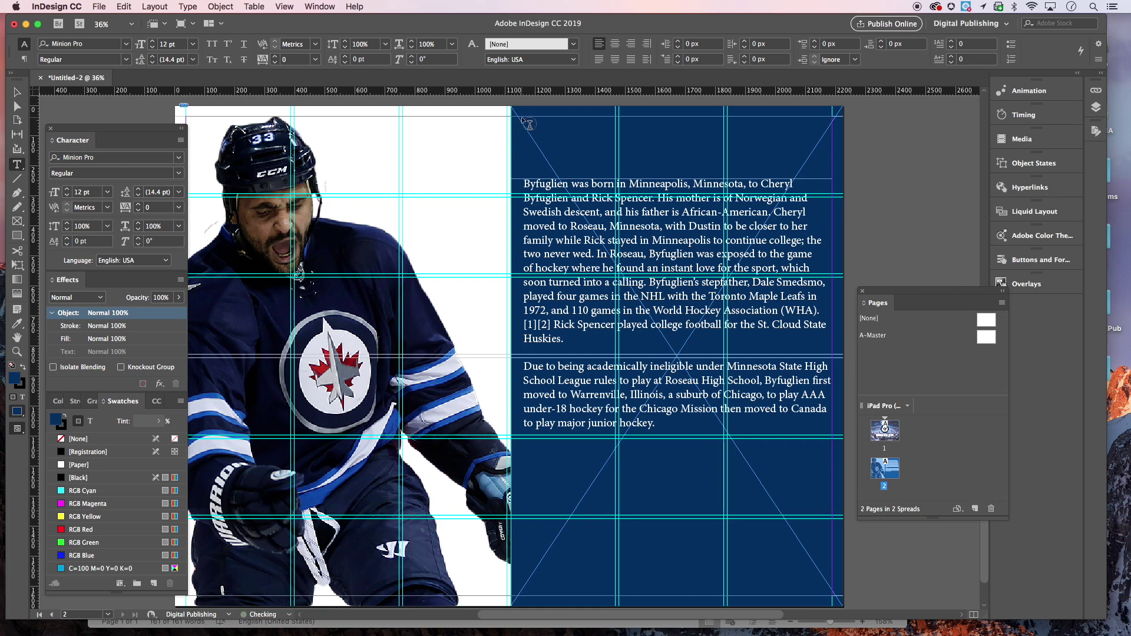
{"action": "left_click_drag", "start_coordinate": [519, 116], "coordinate": [831, 178]}
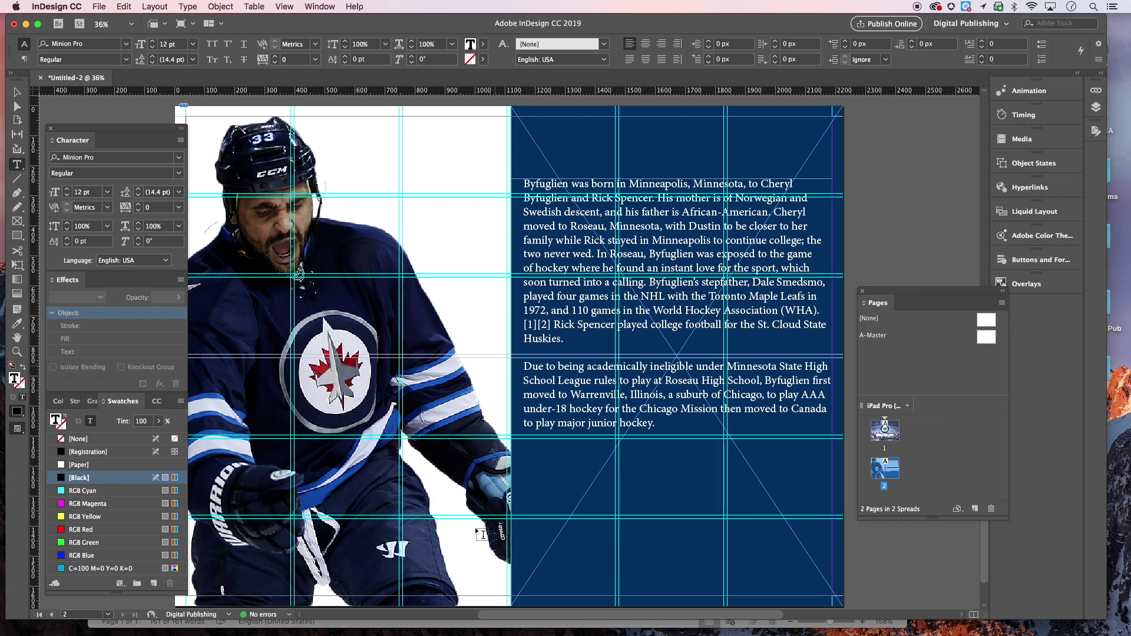
- Switch to Word, copy the Dustin Byfuglien heading and paste it into the empty InDesign text frame above the biography
{"action": "mouse_move", "coordinate": [507, 635]}
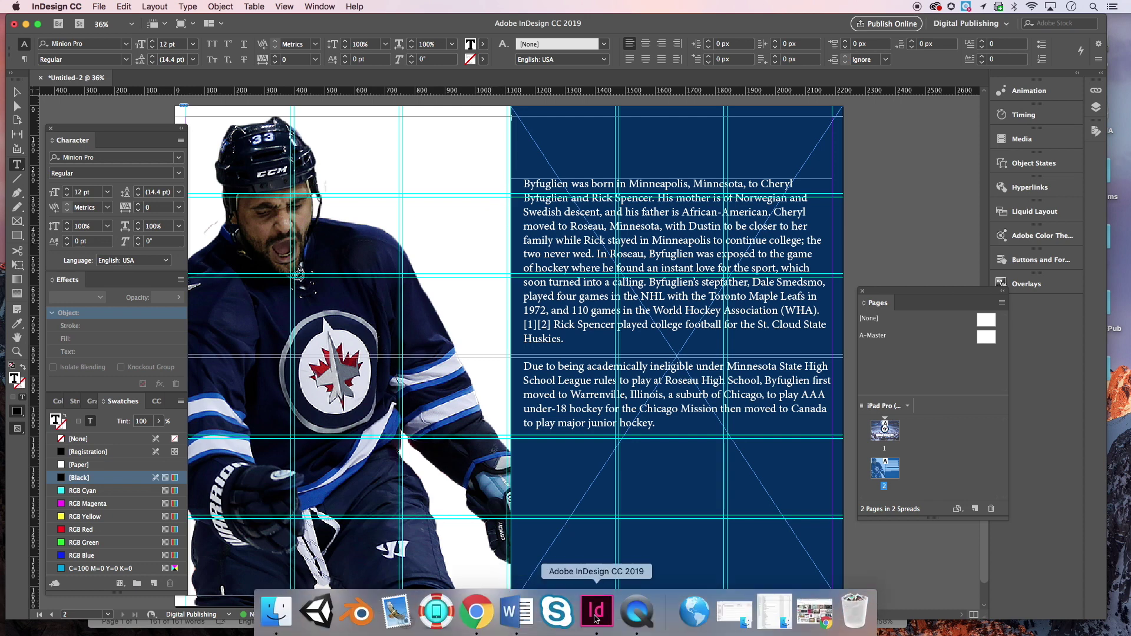
{"action": "left_click", "coordinate": [518, 612]}
{"action": "left_click", "coordinate": [370, 214]}
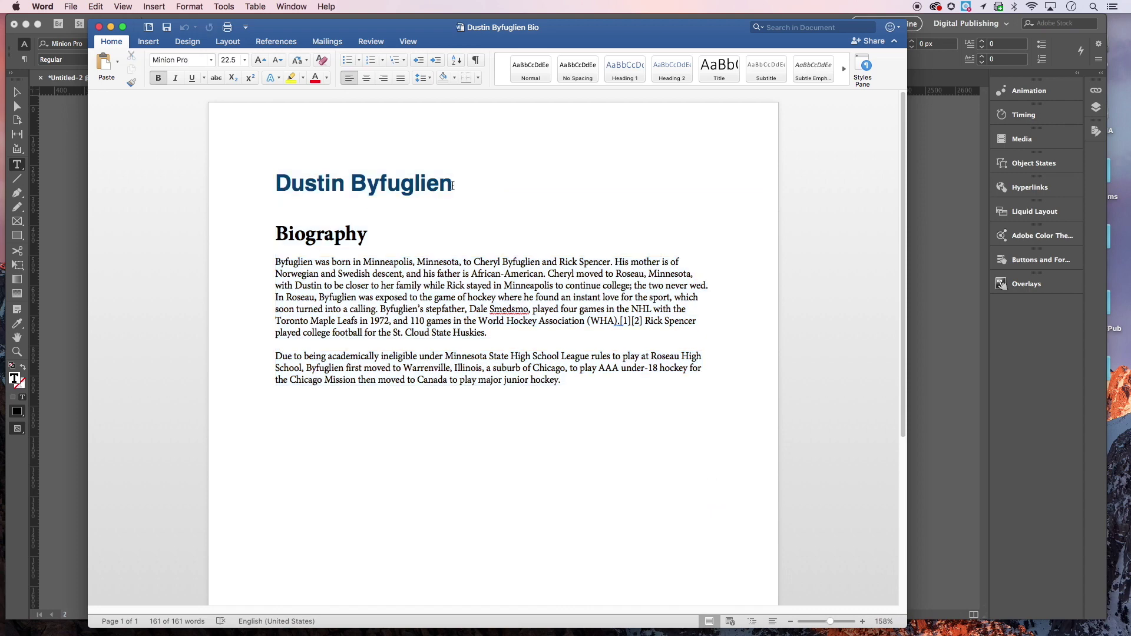
{"action": "triple_click", "coordinate": [321, 171]}
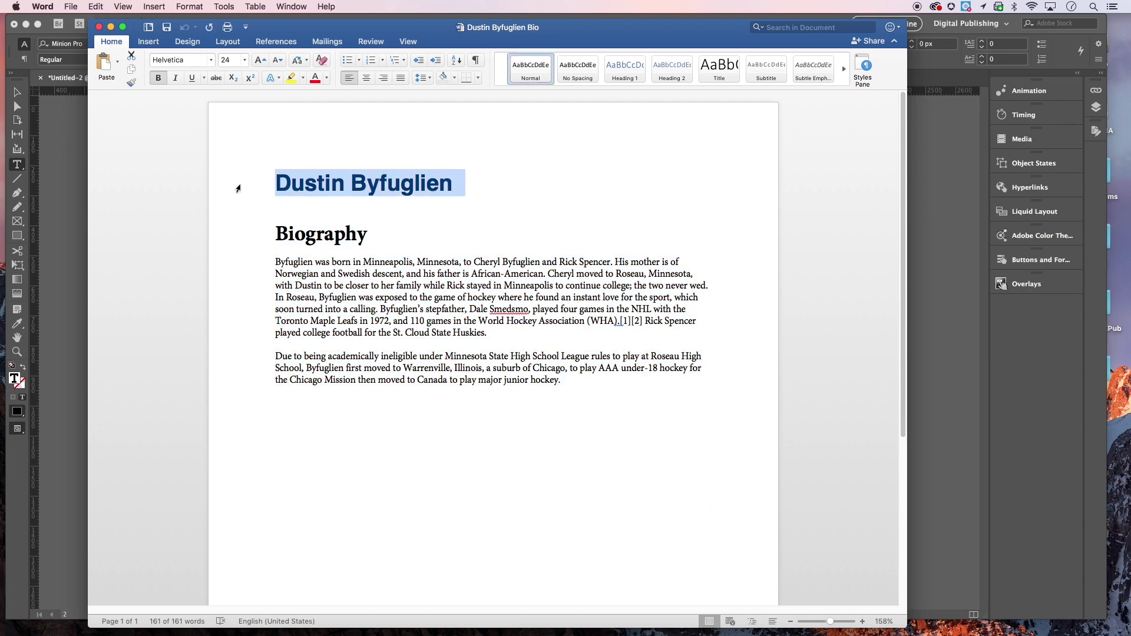
{"action": "left_click", "coordinate": [66, 213]}
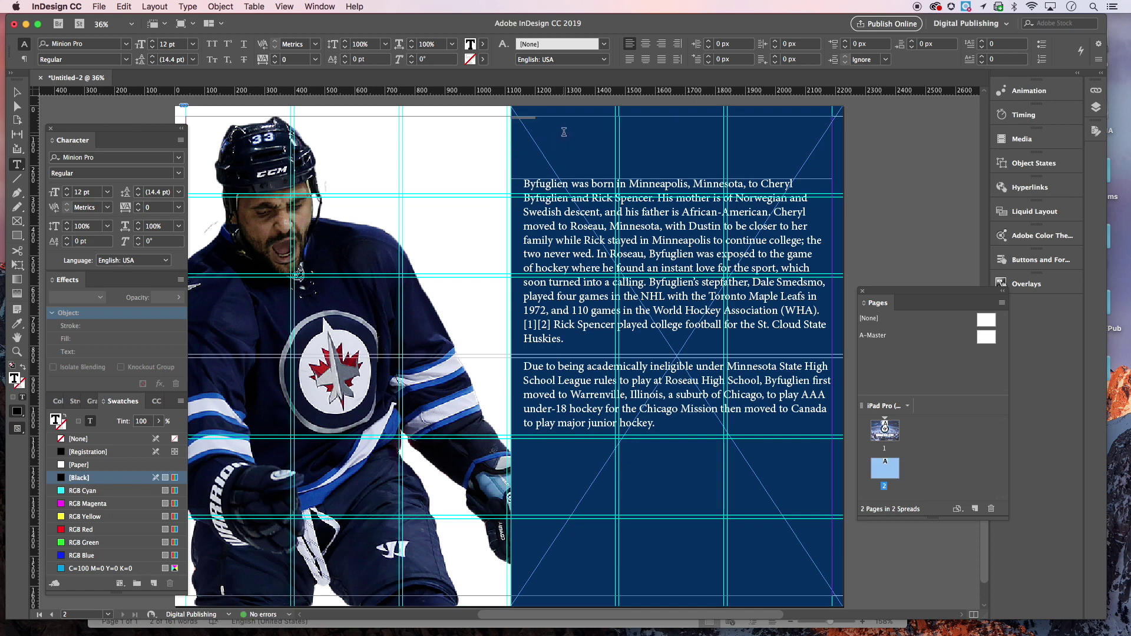
{"action": "left_click", "coordinate": [523, 121]}
- Set the pasted Dustin Byfuglien heading to 93 pt and centre it in its frame
{"action": "left_click", "coordinate": [183, 44]}
{"action": "key", "text": "Up"}
{"action": "key", "text": "Up"}
{"action": "key", "text": "Up"}
{"action": "key", "text": "Up"}
{"action": "key", "text": "Up"}
{"action": "key", "text": "Up"}
{"action": "key", "text": "Up"}
{"action": "key", "text": "Up"}
{"action": "key", "text": "Up"}
{"action": "key", "text": "Up"}
{"action": "key", "text": "Up"}
{"action": "key", "text": "Up"}
{"action": "key", "text": "Up"}
{"action": "key", "text": "Up"}
{"action": "key", "text": "Up"}
{"action": "key", "text": "Up"}
{"action": "key", "text": "Up"}
{"action": "key", "text": "Up"}
{"action": "key", "text": "Up"}
{"action": "key", "text": "Up"}
{"action": "key", "text": "Up"}
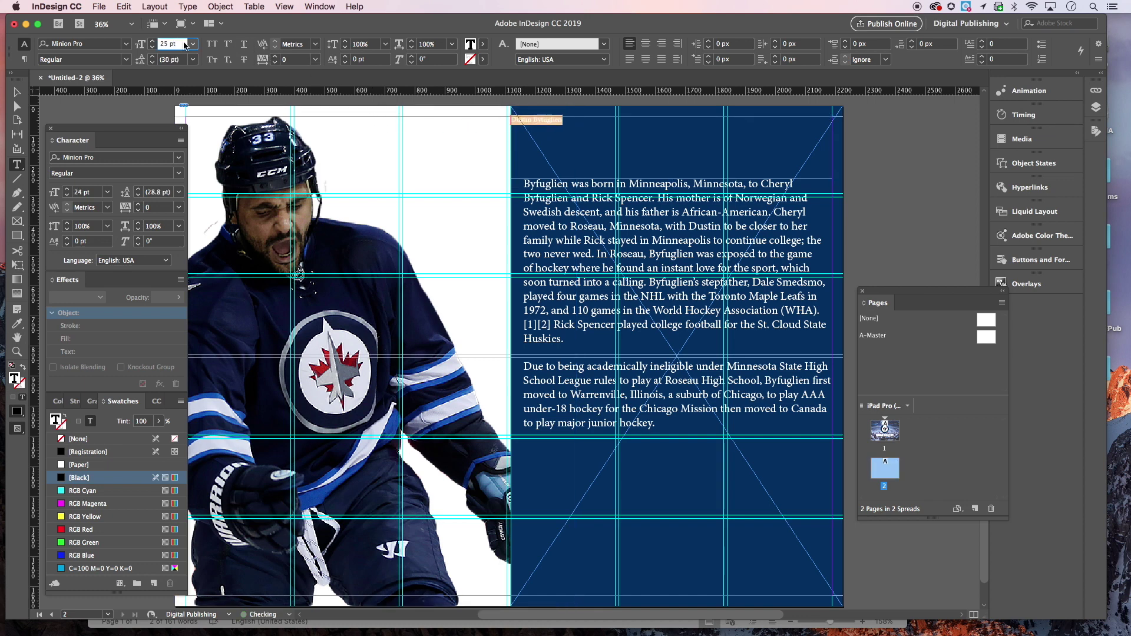
{"action": "key", "text": "Up"}
{"action": "key", "text": "Up"}
{"action": "key", "text": "Up"}
{"action": "key", "text": "Up"}
{"action": "key", "text": "Up"}
{"action": "key", "text": "Up"}
{"action": "key", "text": "Up"}
{"action": "key", "text": "Up"}
{"action": "key", "text": "Up"}
{"action": "key", "text": "Up"}
{"action": "key", "text": "Up"}
{"action": "key", "text": "Up"}
{"action": "key", "text": "Up"}
{"action": "key", "text": "Up"}
{"action": "key", "text": "Up"}
{"action": "key", "text": "Up"}
{"action": "key", "text": "Up"}
{"action": "key", "text": "Up"}
{"action": "key", "text": "Up"}
{"action": "key", "text": "Up"}
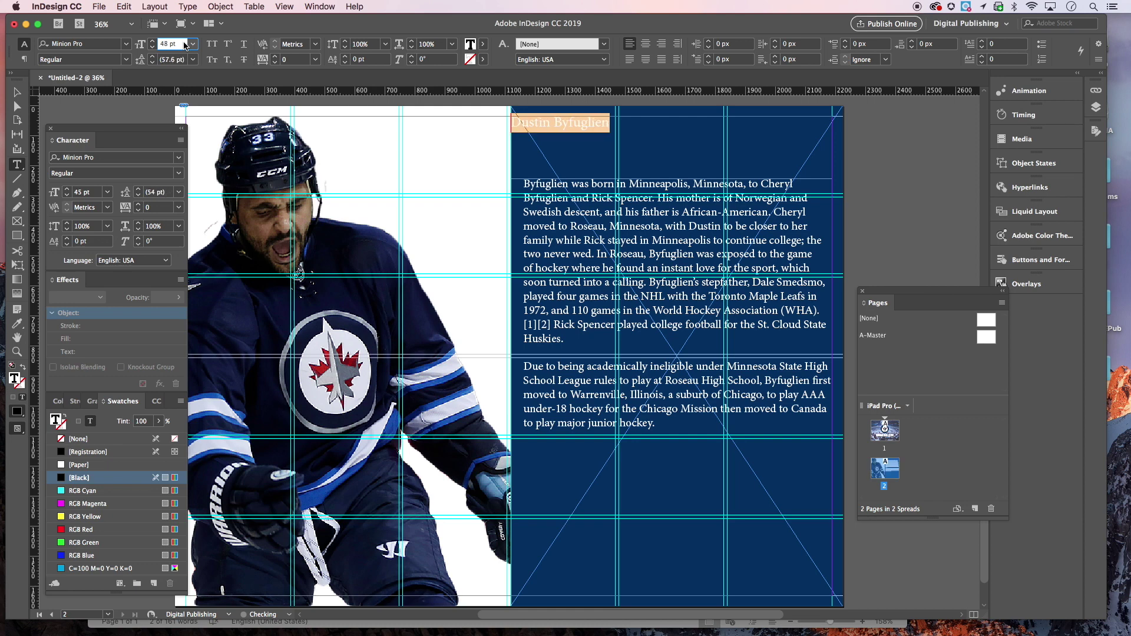
{"action": "key", "text": "Up"}
{"action": "key", "text": "Up"}
{"action": "key", "text": "Up"}
{"action": "key", "text": "Up"}
{"action": "key", "text": "Up"}
{"action": "key", "text": "Up"}
{"action": "key", "text": "Up"}
{"action": "key", "text": "Up"}
{"action": "key", "text": "Up"}
{"action": "key", "text": "Up"}
{"action": "key", "text": "Up"}
{"action": "key", "text": "Up"}
{"action": "key", "text": "Up"}
{"action": "key", "text": "Up"}
{"action": "key", "text": "Up"}
{"action": "key", "text": "Up"}
{"action": "key", "text": "Up"}
{"action": "key", "text": "Up"}
{"action": "key", "text": "Up"}
{"action": "key", "text": "Up"}
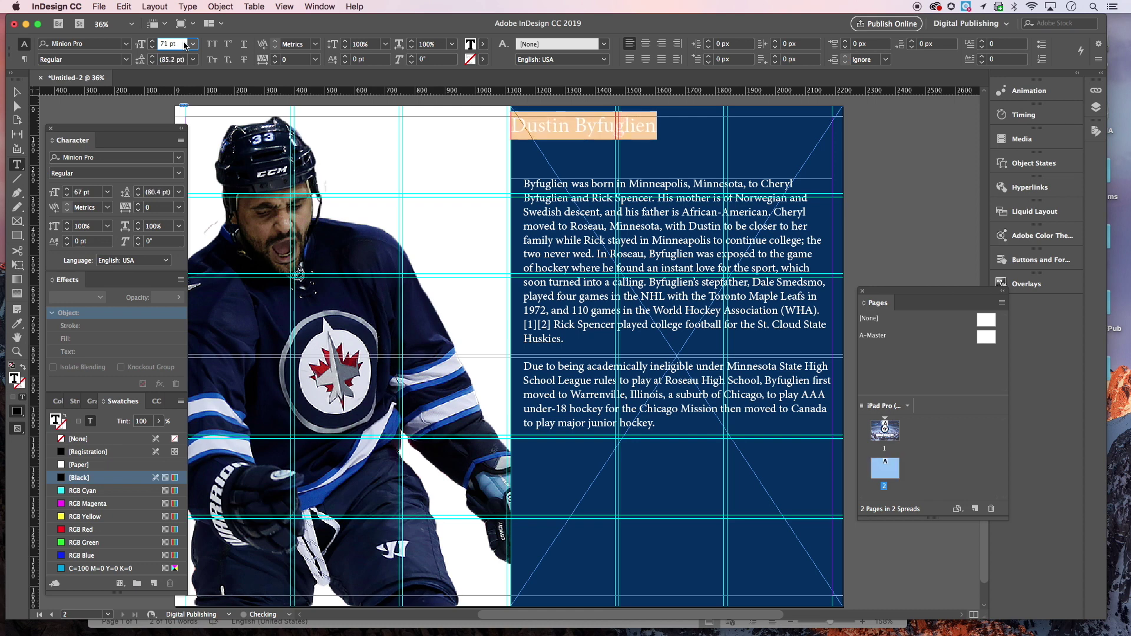
{"action": "key", "text": "Up"}
{"action": "key", "text": "Up"}
{"action": "key", "text": "Up"}
{"action": "key", "text": "Up"}
{"action": "key", "text": "Up"}
{"action": "key", "text": "Up"}
{"action": "key", "text": "Up"}
{"action": "key", "text": "Up"}
{"action": "key", "text": "Up"}
{"action": "key", "text": "Up"}
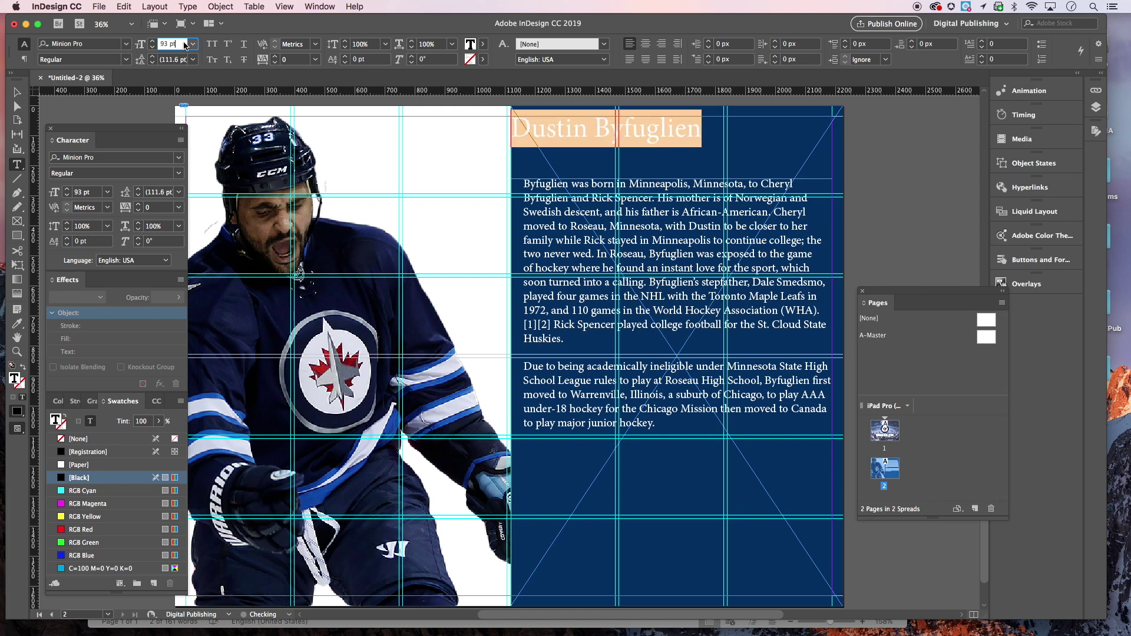
{"action": "left_click", "coordinate": [649, 46]}
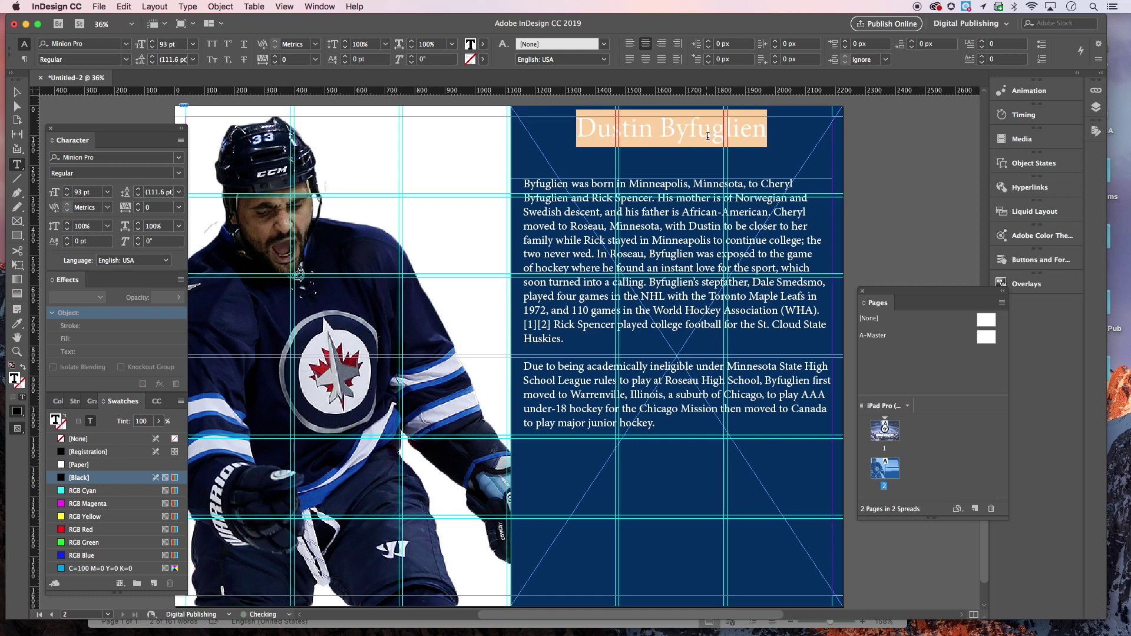
- Change the heading's font to DIESELPOWER PERSONAL USE
{"action": "left_click", "coordinate": [126, 45]}
{"action": "scroll", "coordinate": [140, 160], "scroll_direction": "up", "scroll_amount": 10}
{"action": "scroll", "coordinate": [141, 164], "scroll_direction": "up", "scroll_amount": 10}
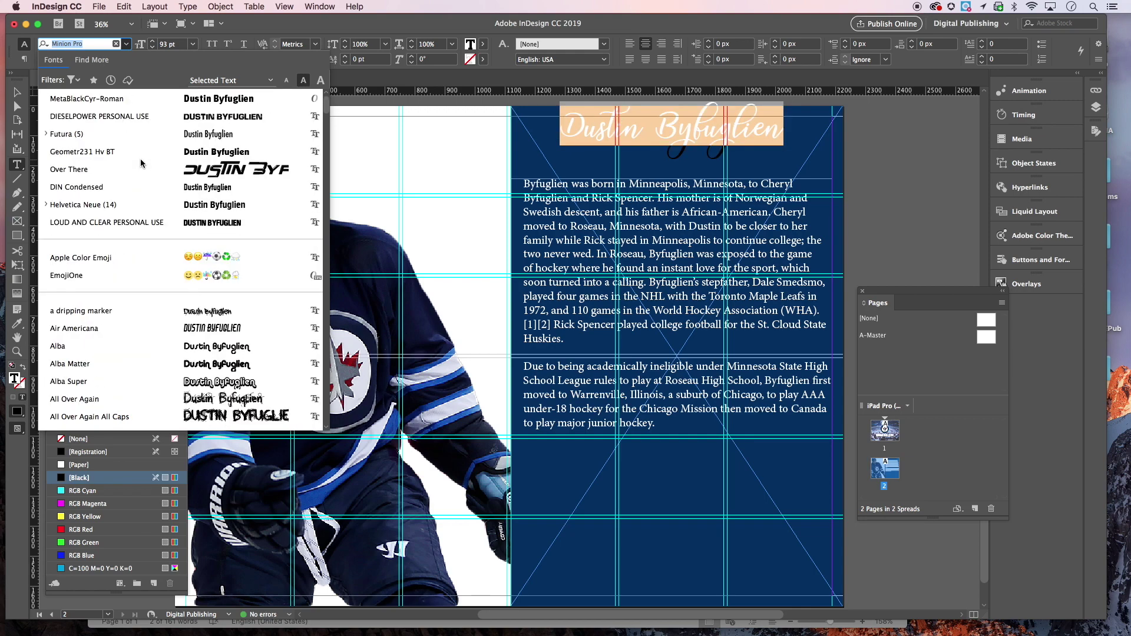
{"action": "scroll", "coordinate": [141, 163], "scroll_direction": "down", "scroll_amount": 15}
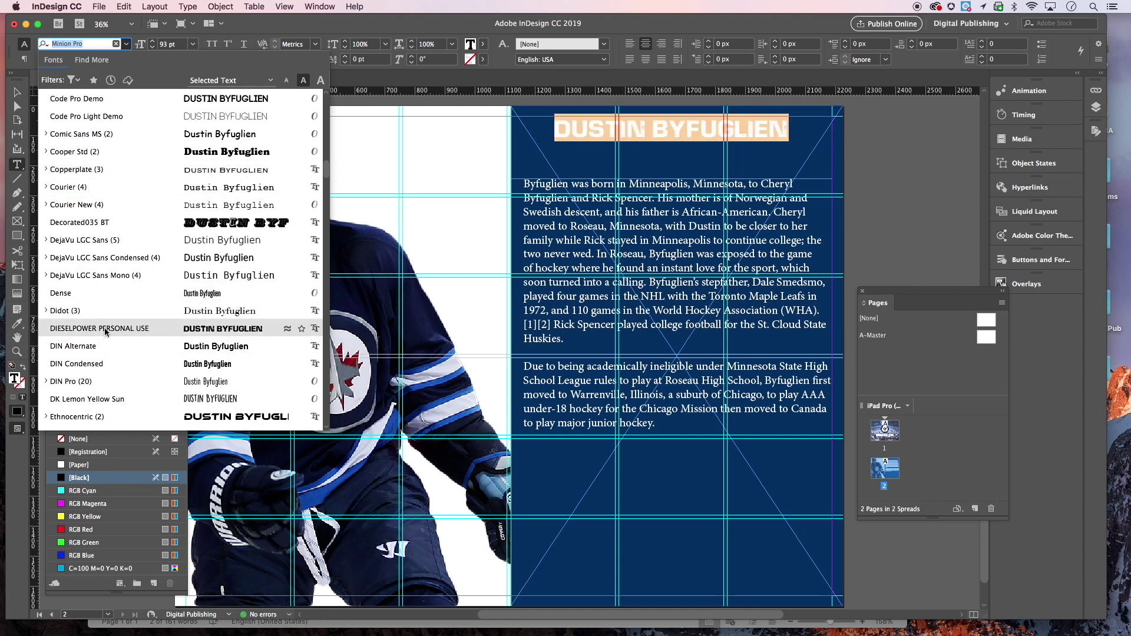
{"action": "left_click", "coordinate": [105, 330]}
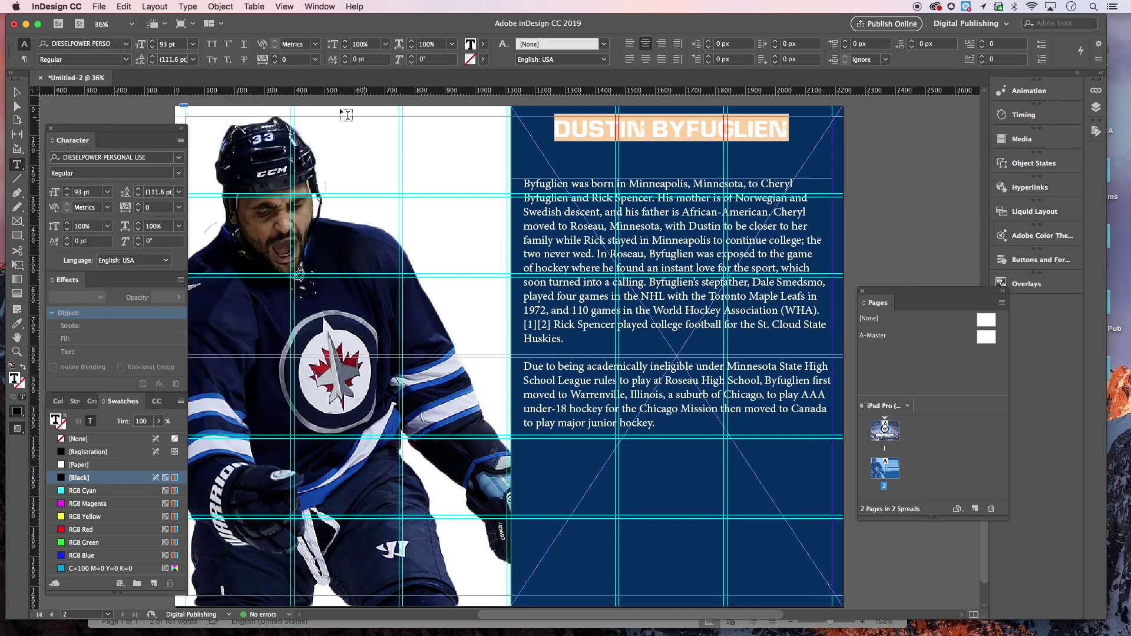
- Increase the heading's font size to 103 pt and colour its text with the Paper swatch
{"action": "left_click", "coordinate": [179, 44]}
{"action": "key", "text": "Up"}
{"action": "key", "text": "Up"}
{"action": "key", "text": "Up"}
{"action": "key", "text": "Up"}
{"action": "key", "text": "Up"}
{"action": "key", "text": "Up"}
{"action": "key", "text": "Up"}
{"action": "key", "text": "Up"}
{"action": "key", "text": "Up"}
{"action": "key", "text": "Up"}
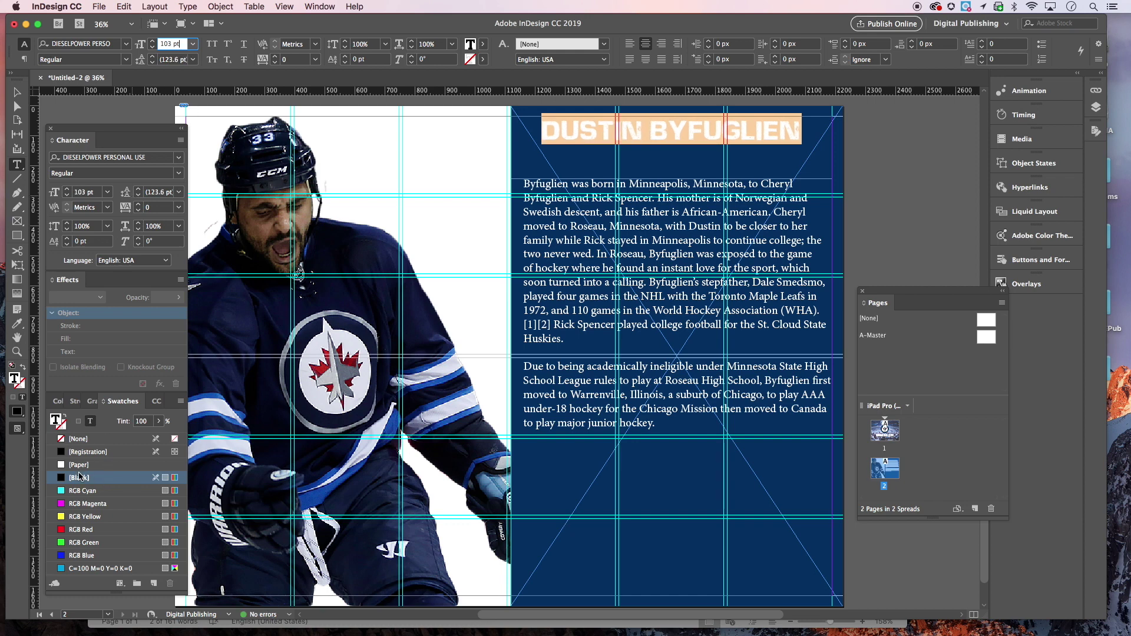
{"action": "left_click", "coordinate": [79, 464]}
- Lower the heading frame's top edge to about Y 82 px, reduce its height to about 110 px, and check the page in preview
{"action": "left_click", "coordinate": [17, 92]}
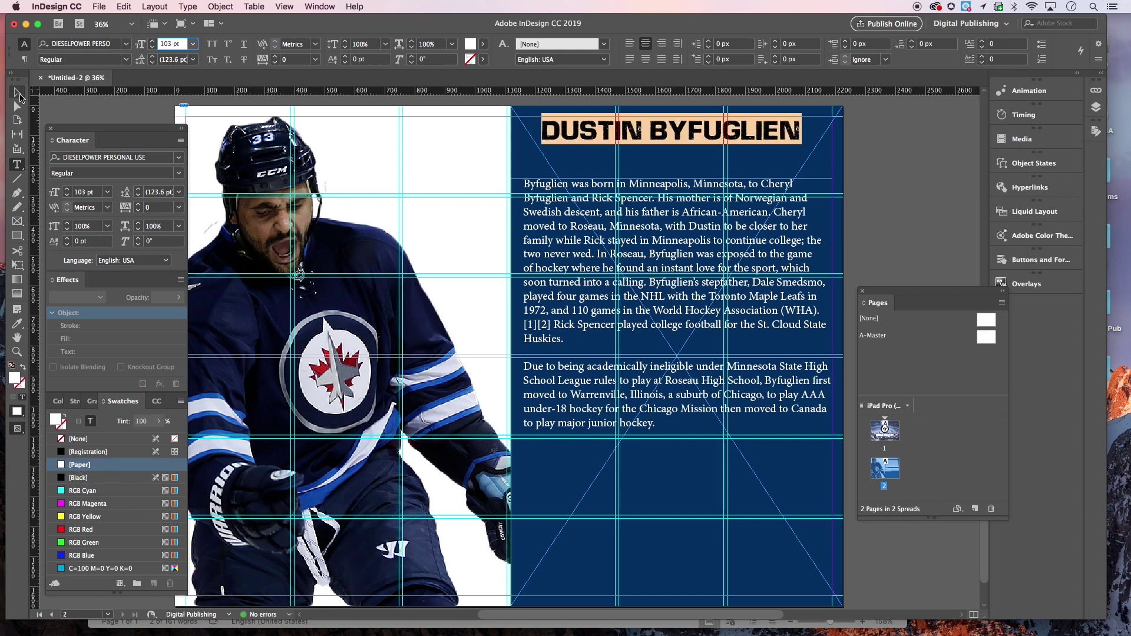
{"action": "left_click_drag", "start_coordinate": [671, 116], "coordinate": [672, 129]}
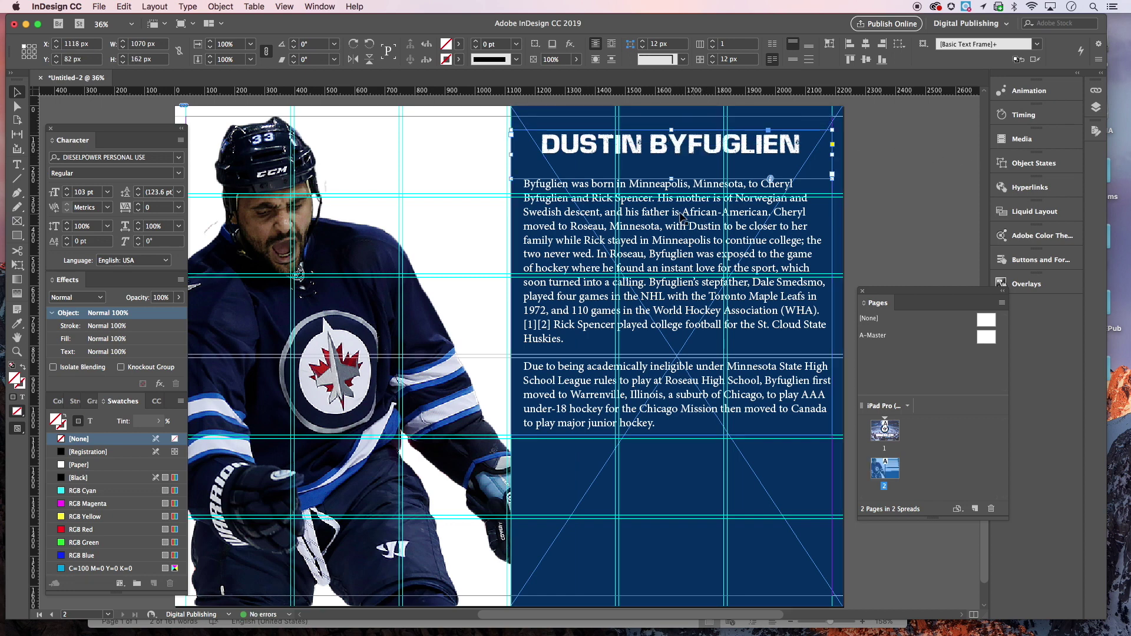
{"action": "left_click_drag", "start_coordinate": [671, 177], "coordinate": [669, 163]}
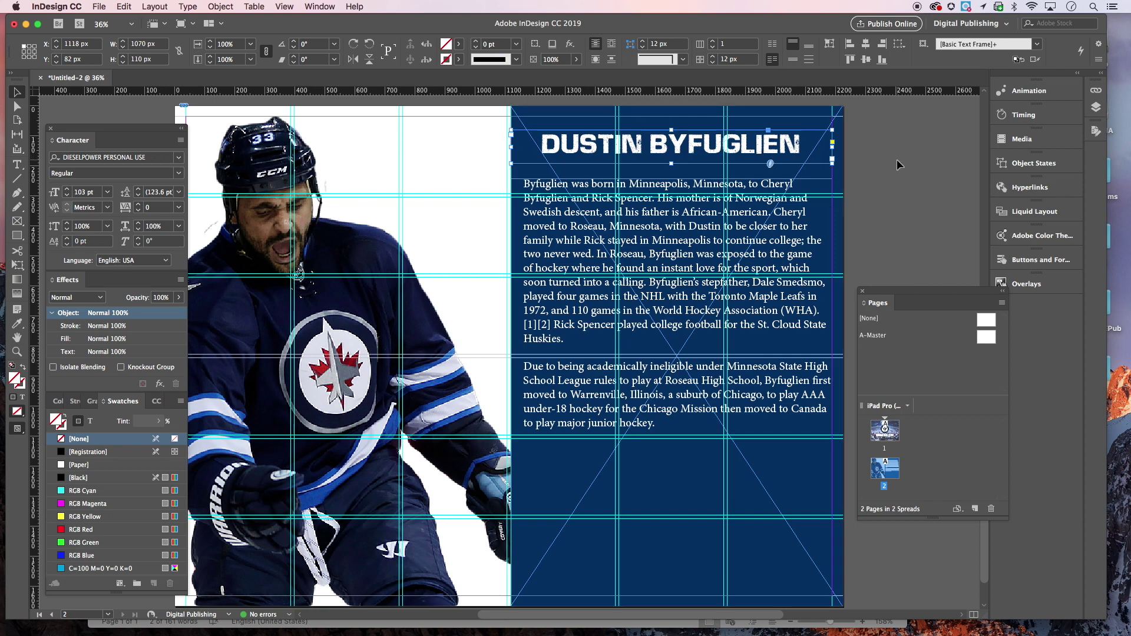
{"action": "left_click", "coordinate": [889, 176]}
{"action": "key", "text": "w"}
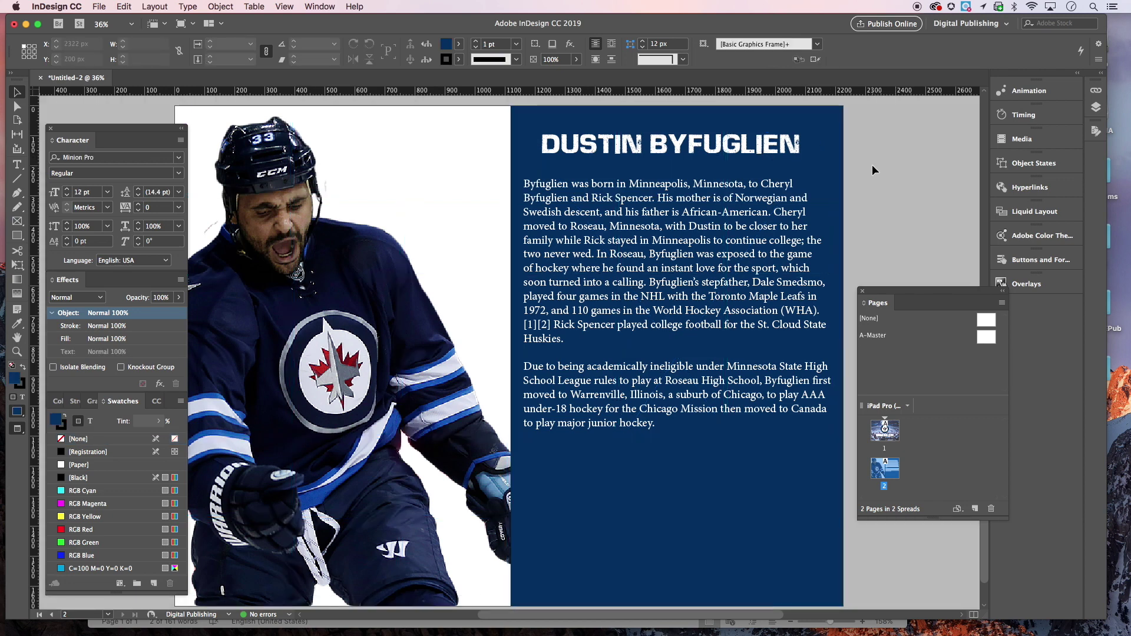
{"action": "key", "text": "w"}
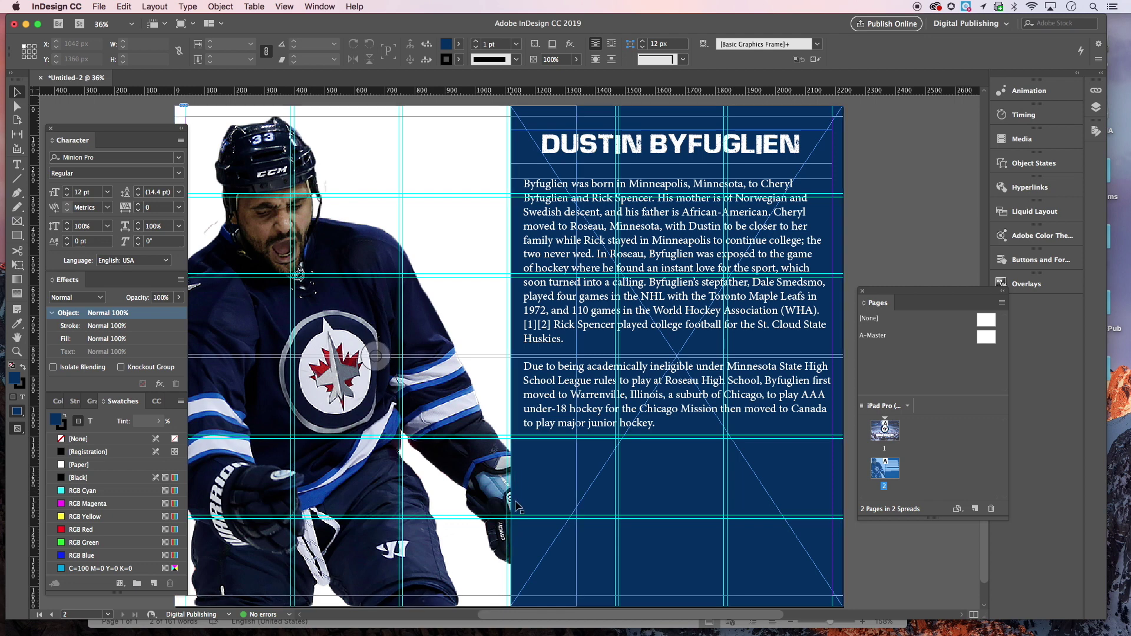
- Bring the player image to the front so the glove and stick overlap the blue panel, and deselect it
{"action": "left_click", "coordinate": [348, 255]}
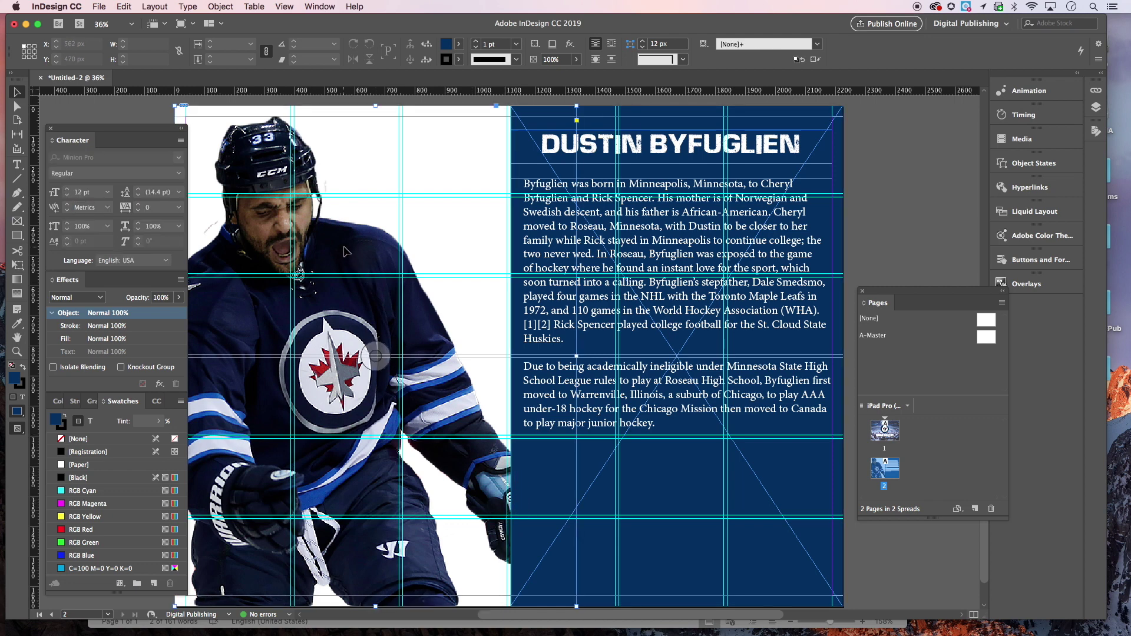
{"action": "left_click", "coordinate": [228, 7]}
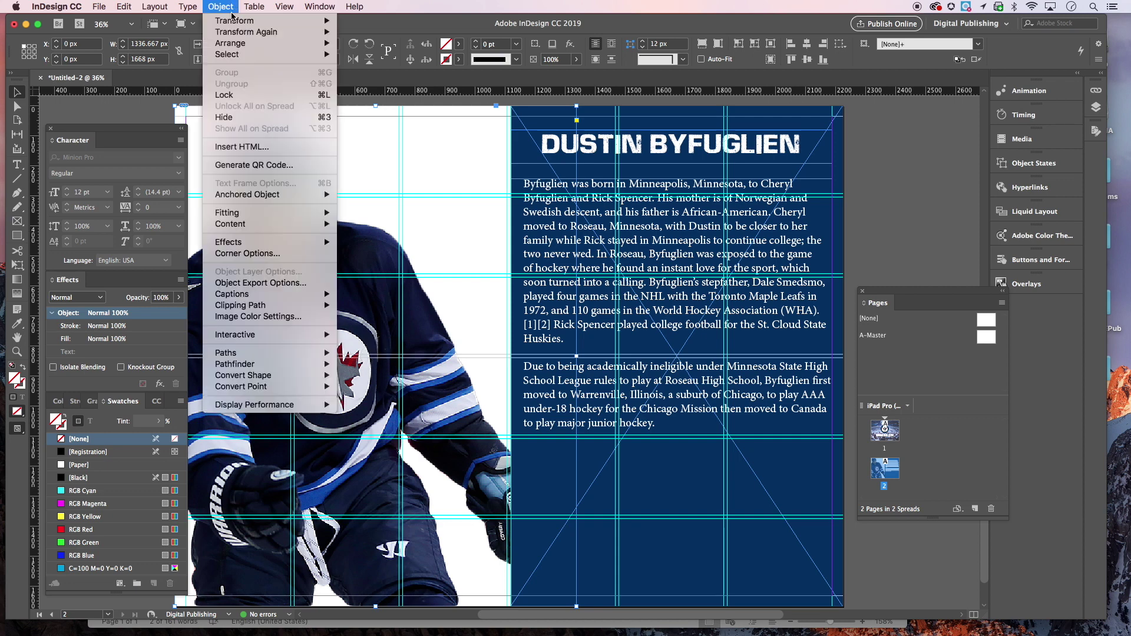
{"action": "mouse_move", "coordinate": [239, 43]}
{"action": "left_click", "coordinate": [380, 43]}
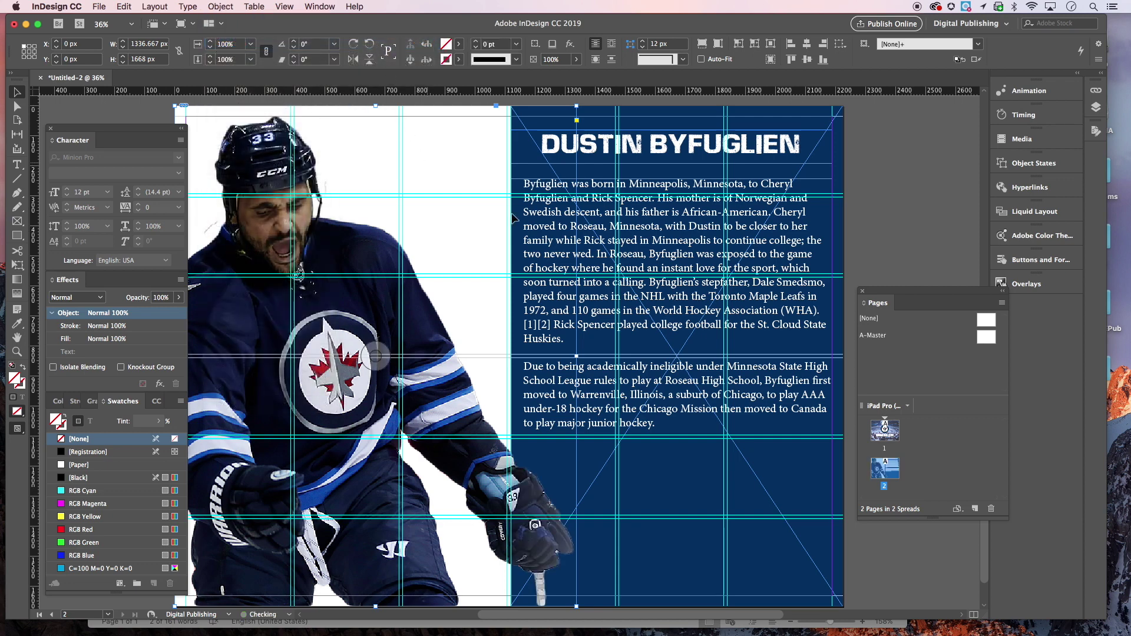
{"action": "left_click", "coordinate": [522, 463]}
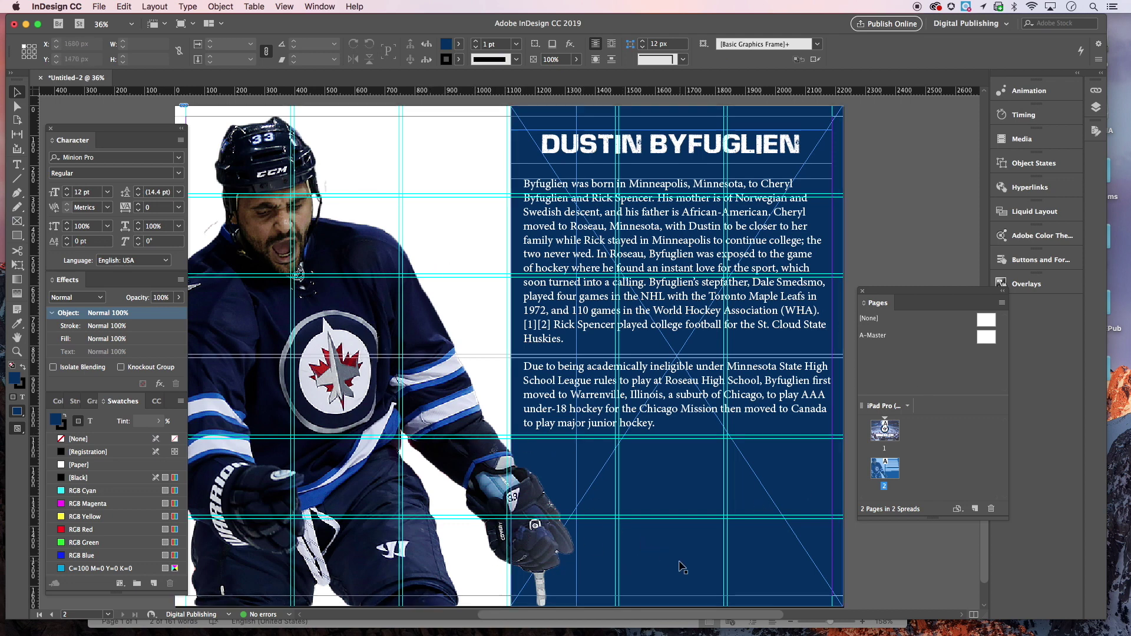
- Preview the cover and the second page without guides to check the layout
{"action": "key", "text": "w"}
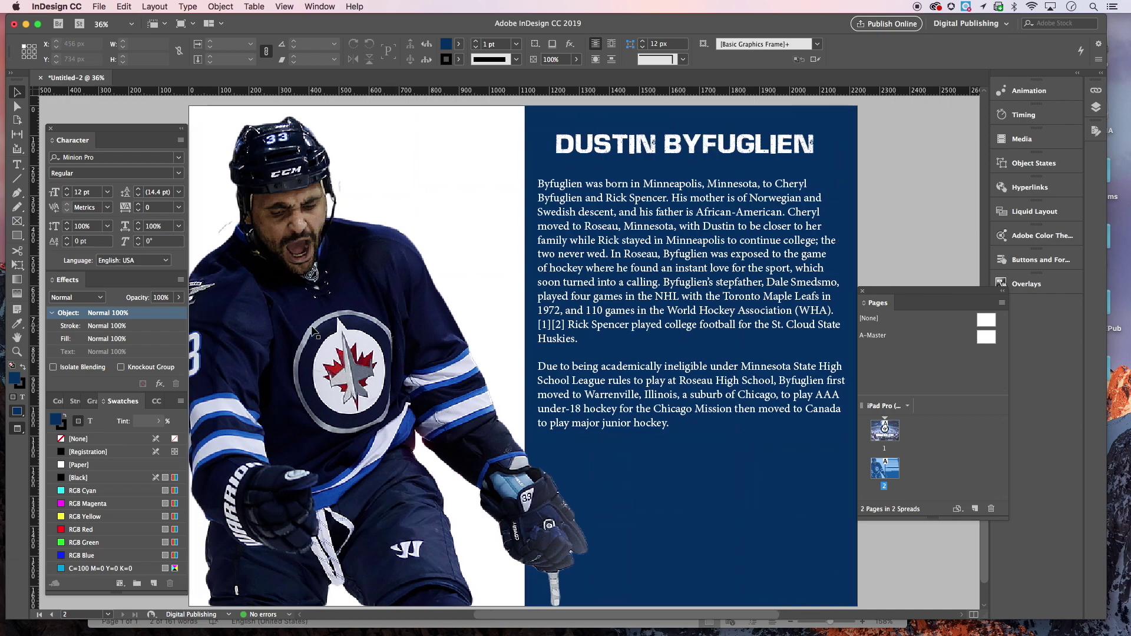
{"action": "key", "text": "Page_Up"}
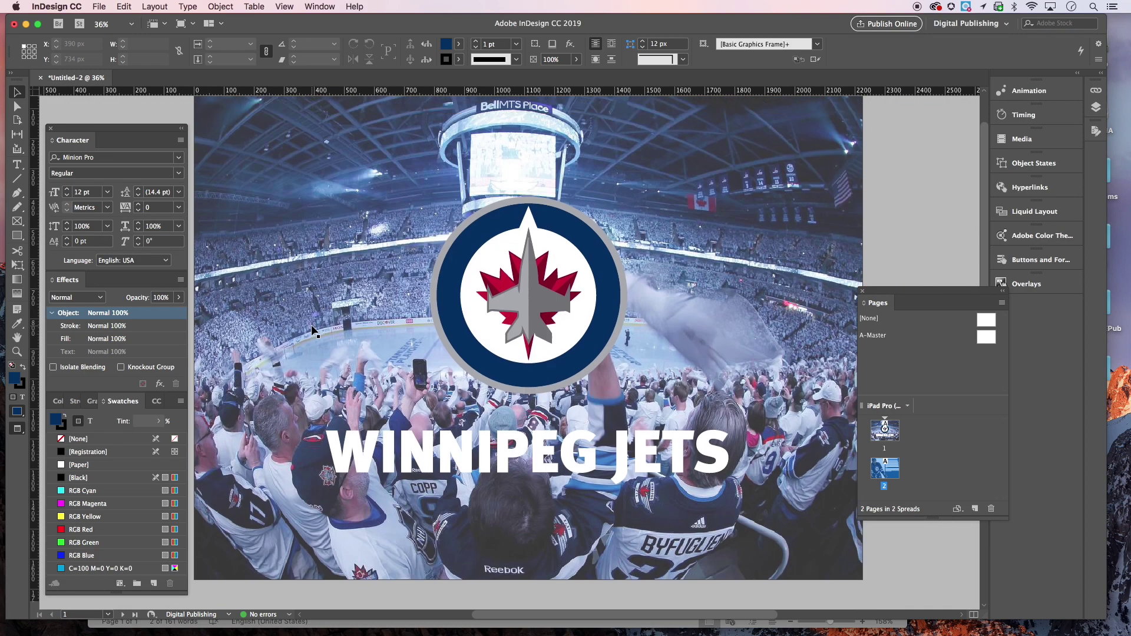
{"action": "key", "text": "Page_Down"}
{"action": "scroll", "coordinate": [314, 331], "scroll_direction": "down", "scroll_amount": 5}
{"action": "scroll", "coordinate": [314, 331], "scroll_direction": "up", "scroll_amount": 5}
{"action": "scroll", "coordinate": [314, 331], "scroll_direction": "down", "scroll_amount": 2}
{"action": "key", "text": "w"}
{"action": "key", "text": "w"}
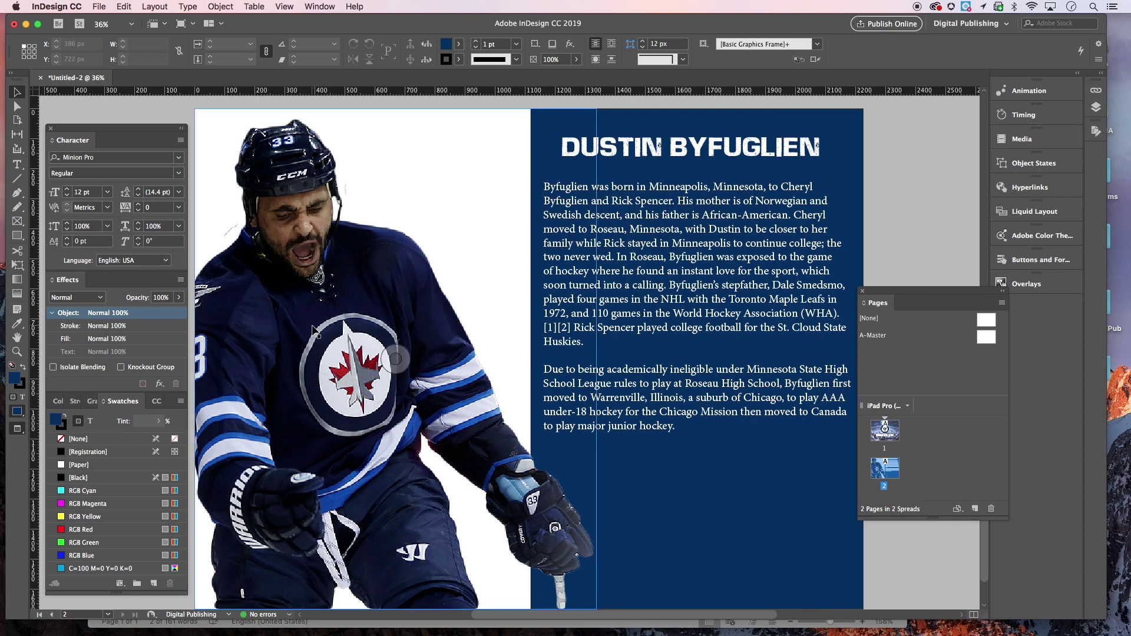
{"action": "double_click", "coordinate": [888, 433]}
{"action": "double_click", "coordinate": [893, 470]}
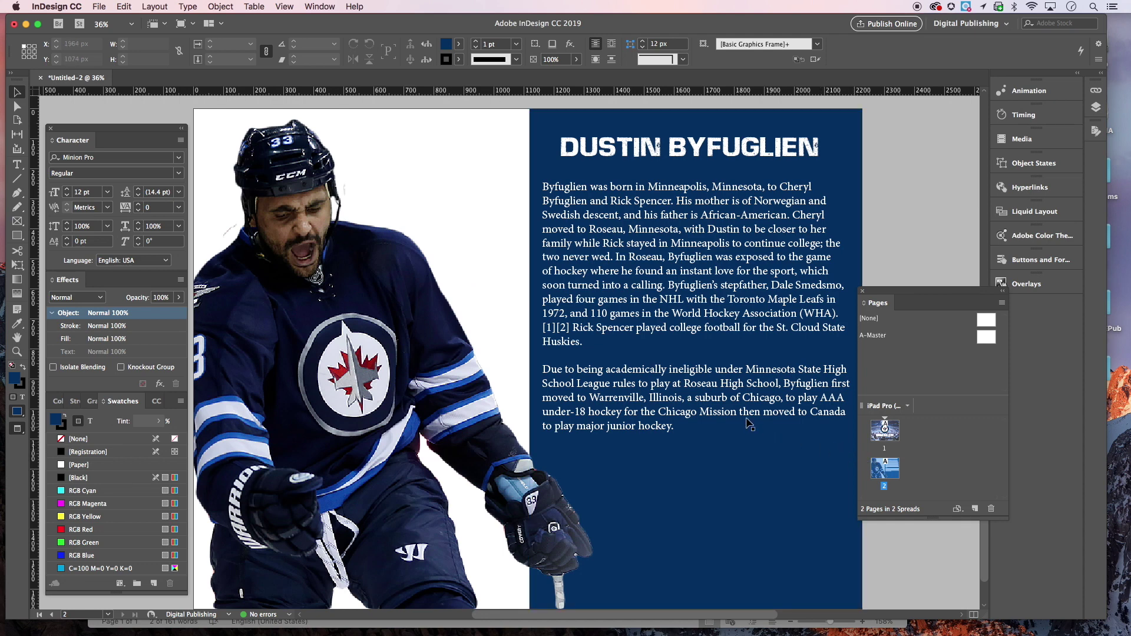
{"action": "scroll", "coordinate": [725, 421], "scroll_direction": "right", "scroll_amount": 1}
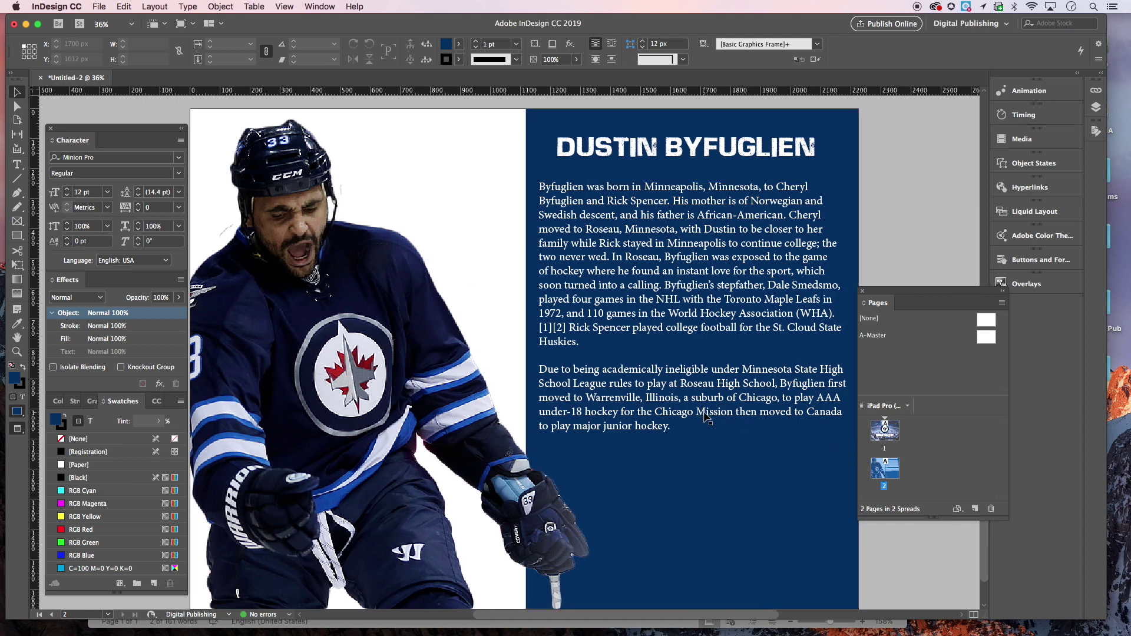
{"action": "scroll", "coordinate": [707, 416], "scroll_direction": "right", "scroll_amount": 1}
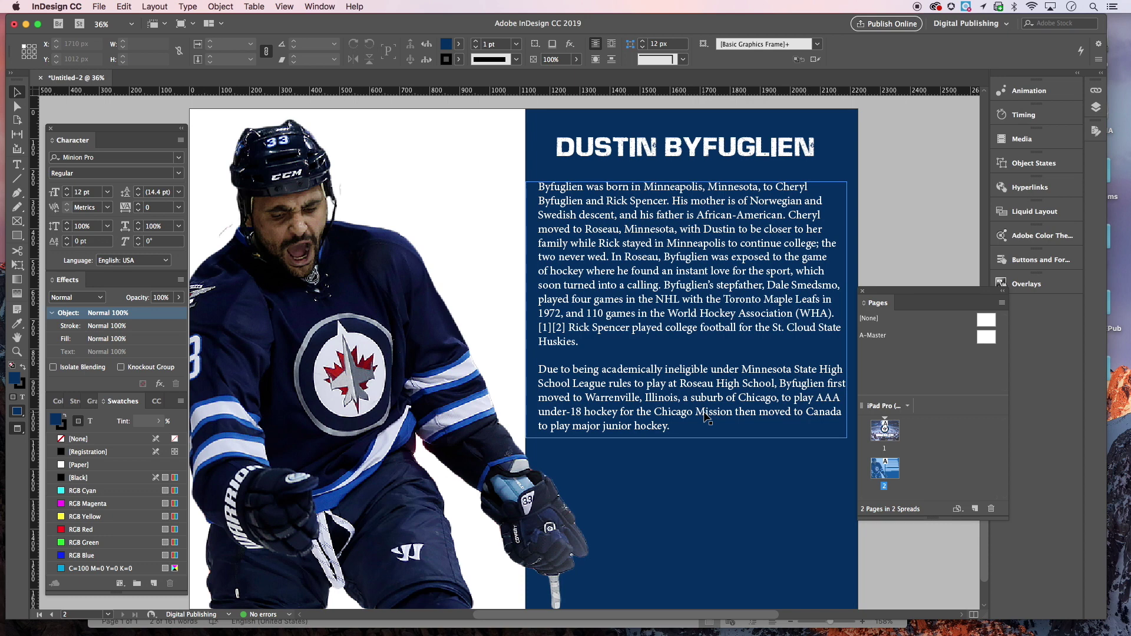
- Show the guides and draw a rectangular graphic frame about 709 by 524 px below the biography, ending at the lower-right margin corner
{"action": "key", "text": "w"}
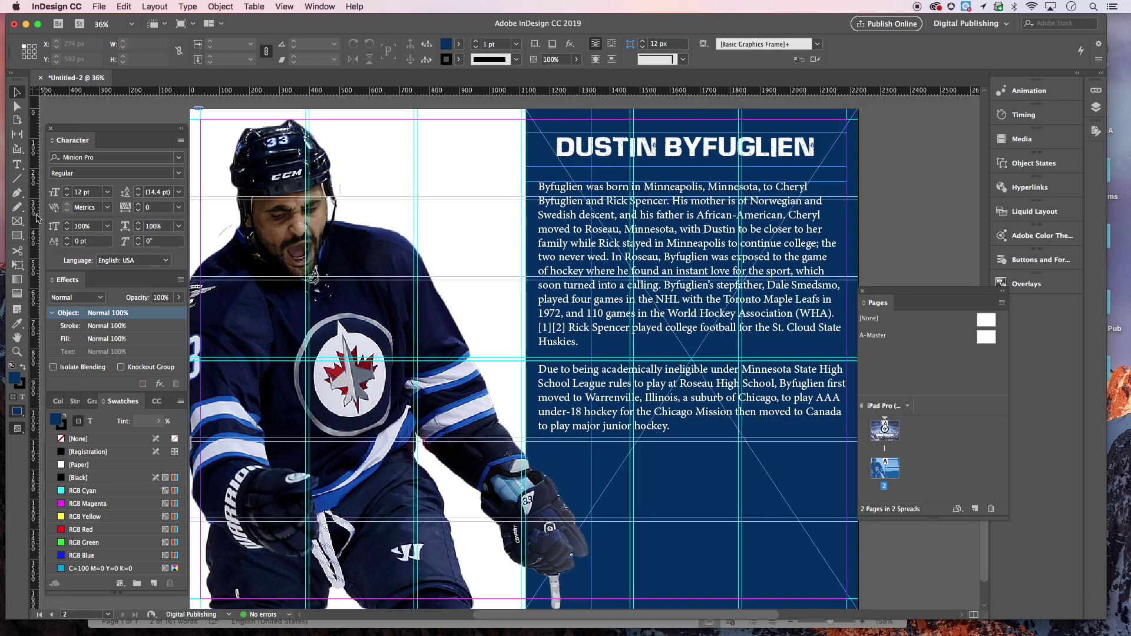
{"action": "left_click", "coordinate": [18, 223]}
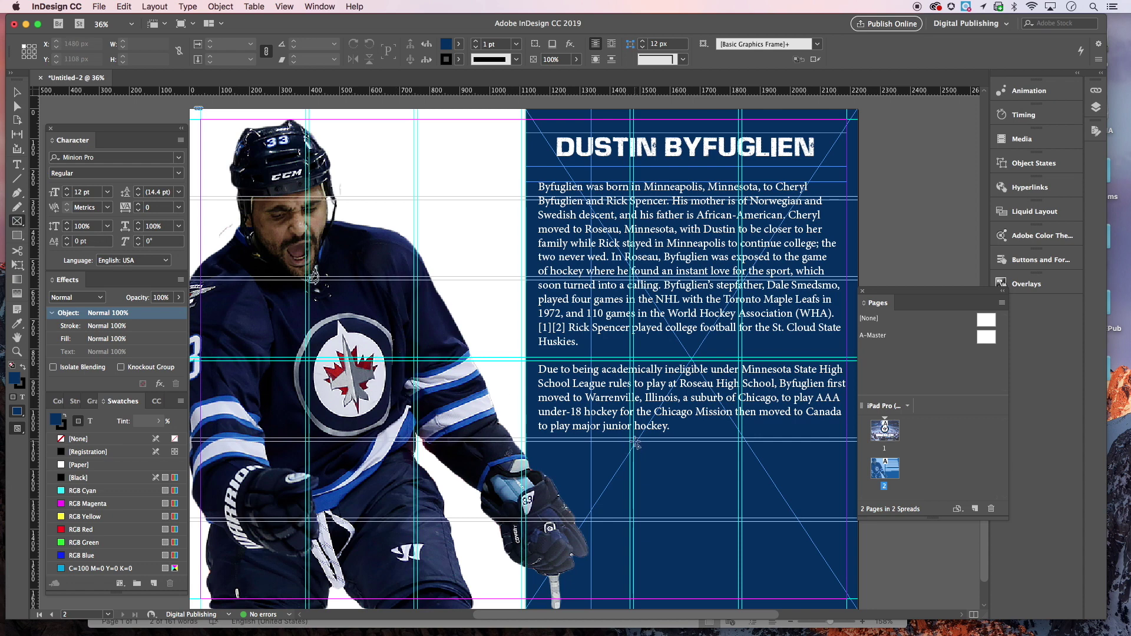
{"action": "left_click_drag", "start_coordinate": [635, 441], "coordinate": [846, 599]}
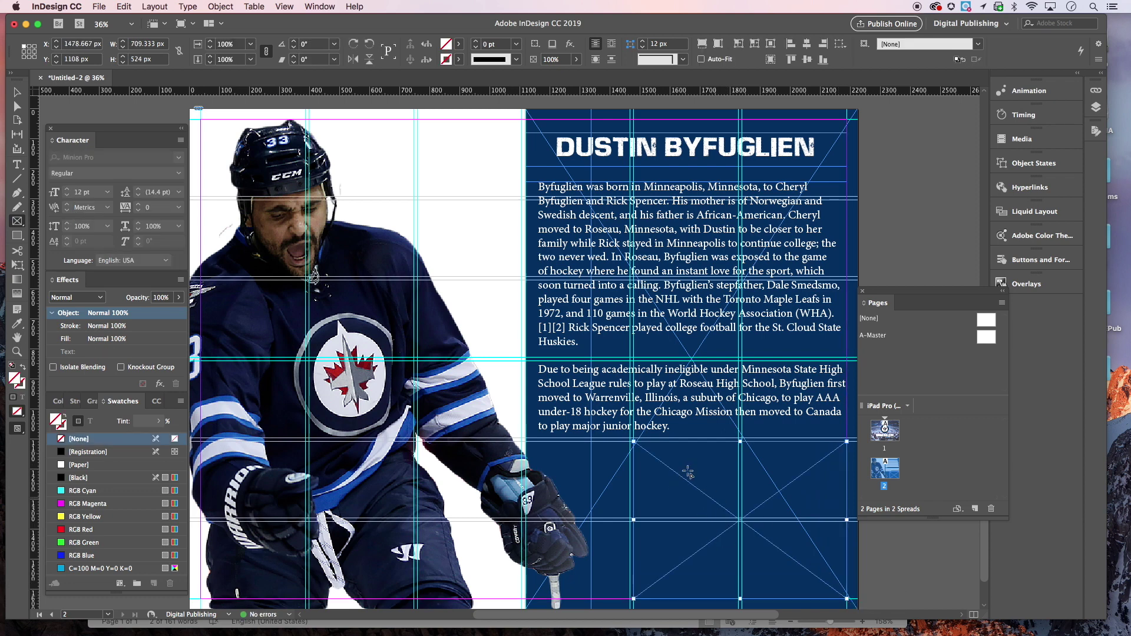
- Place the video biggest_hits.mp4 in the empty graphic frame below the biography
{"action": "left_click", "coordinate": [18, 90]}
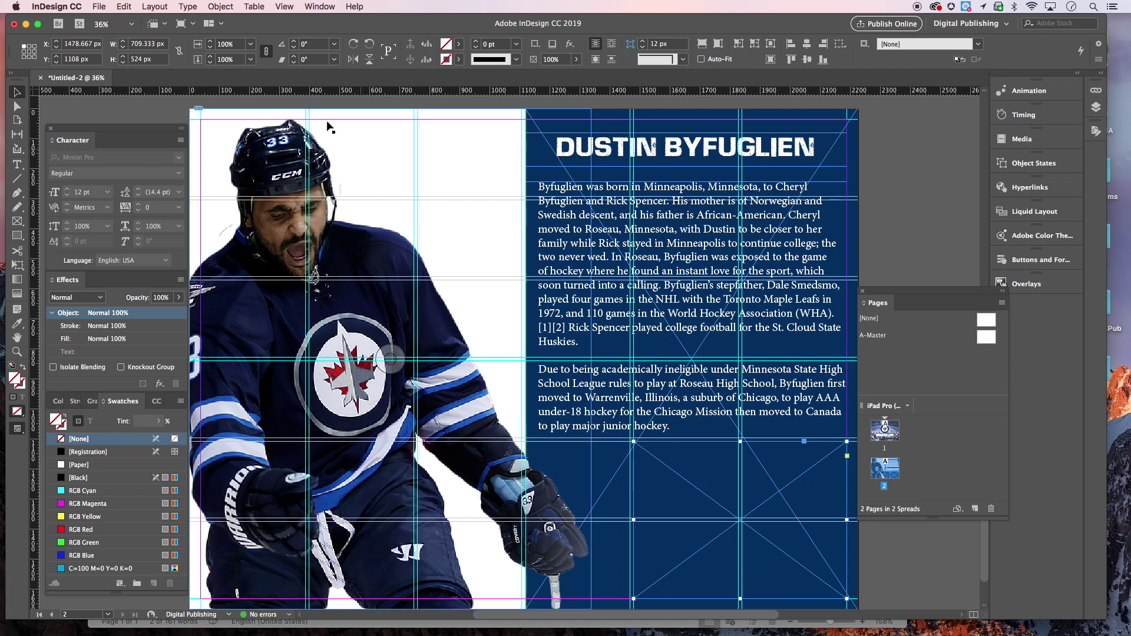
{"action": "left_click", "coordinate": [99, 6]}
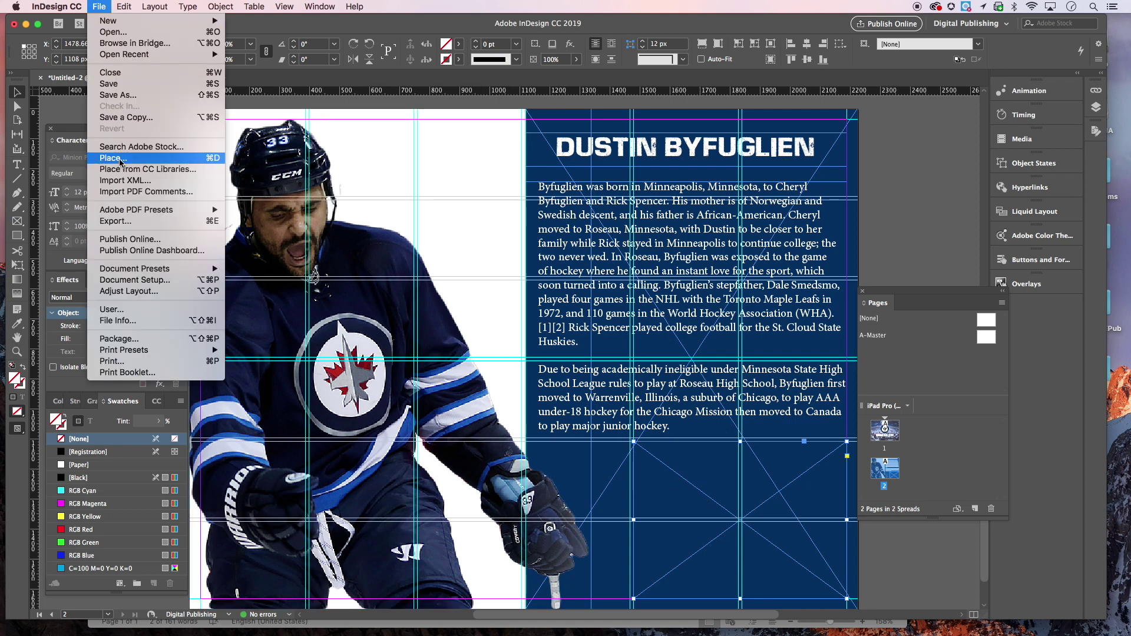
{"action": "left_click", "coordinate": [121, 162]}
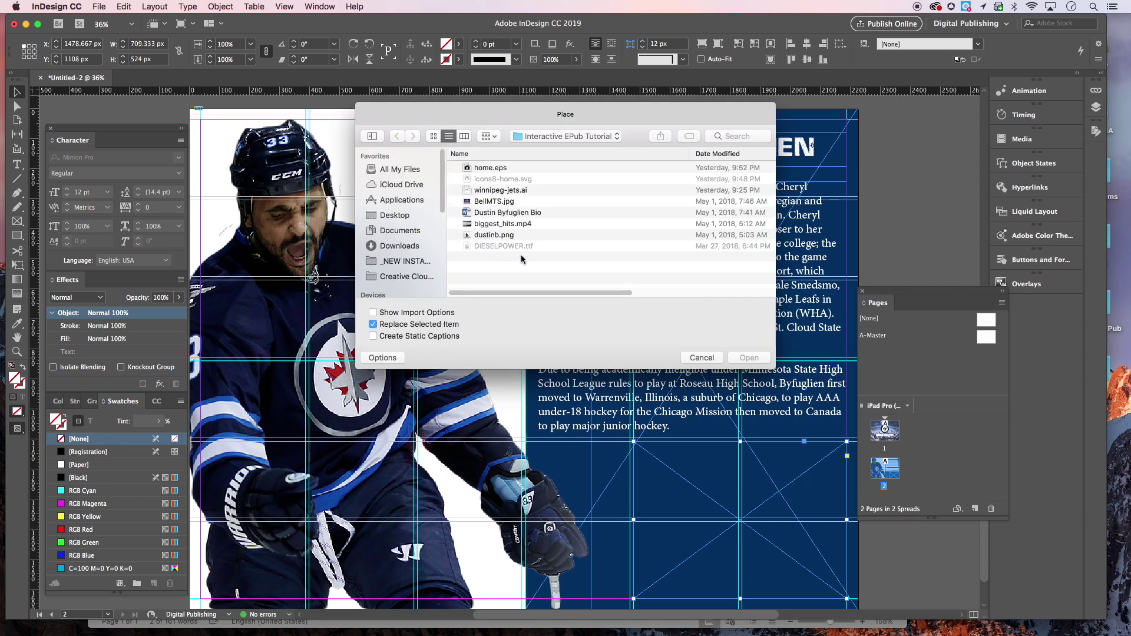
{"action": "left_click", "coordinate": [496, 226]}
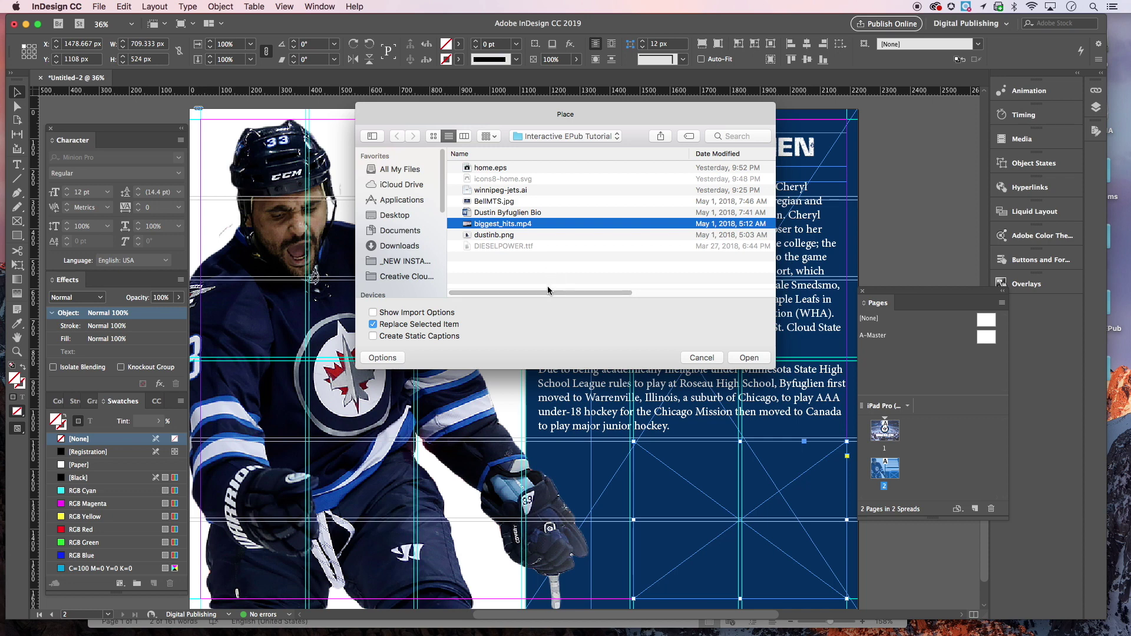
{"action": "left_click", "coordinate": [749, 357]}
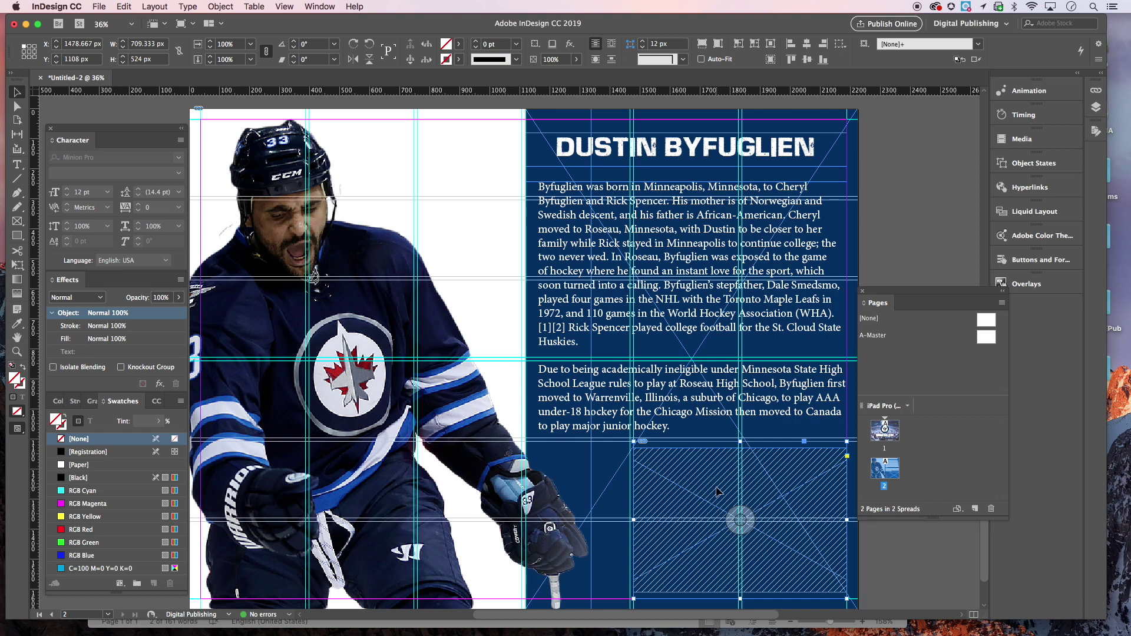
- Fit the placed video proportionally inside its frame
{"action": "right_click", "coordinate": [718, 491]}
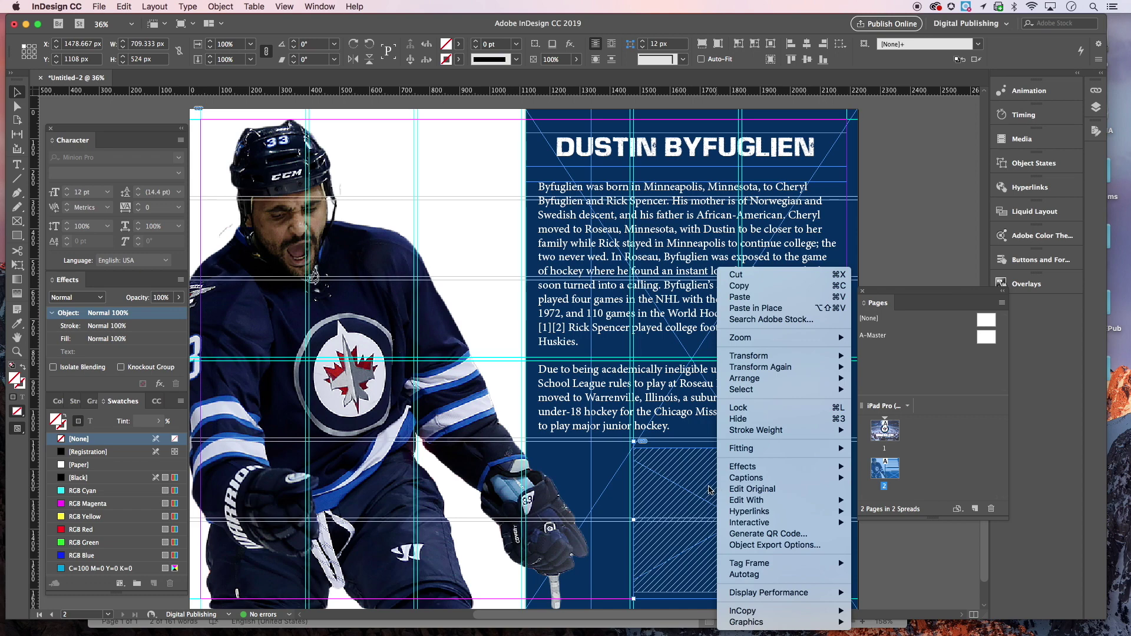
{"action": "left_click", "coordinate": [676, 488]}
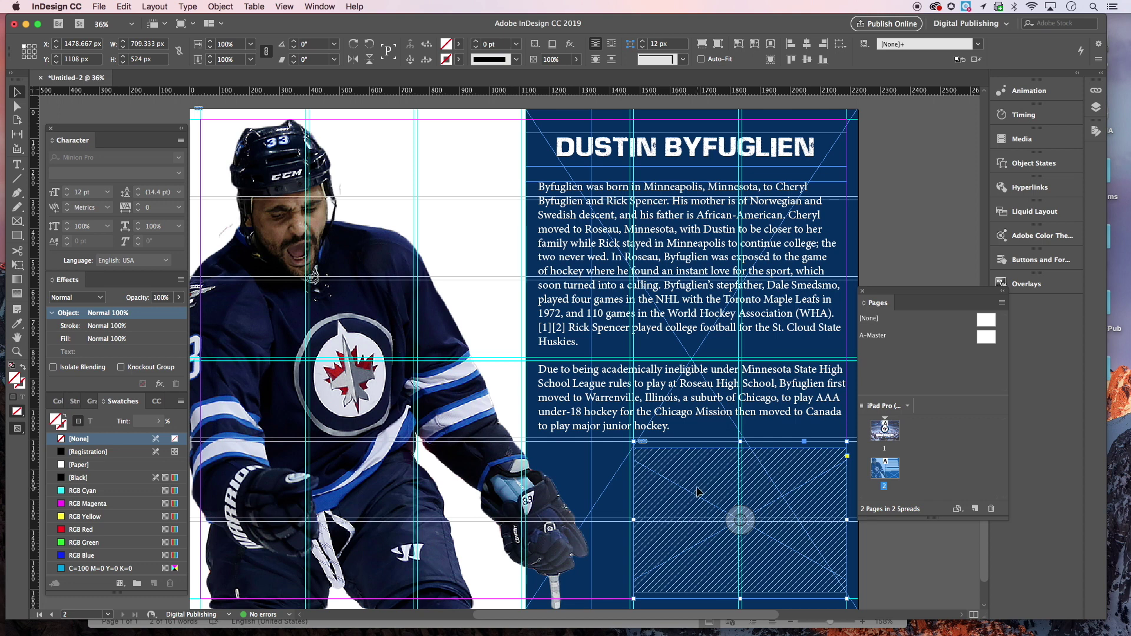
{"action": "left_click", "coordinate": [220, 6]}
{"action": "mouse_move", "coordinate": [270, 213]}
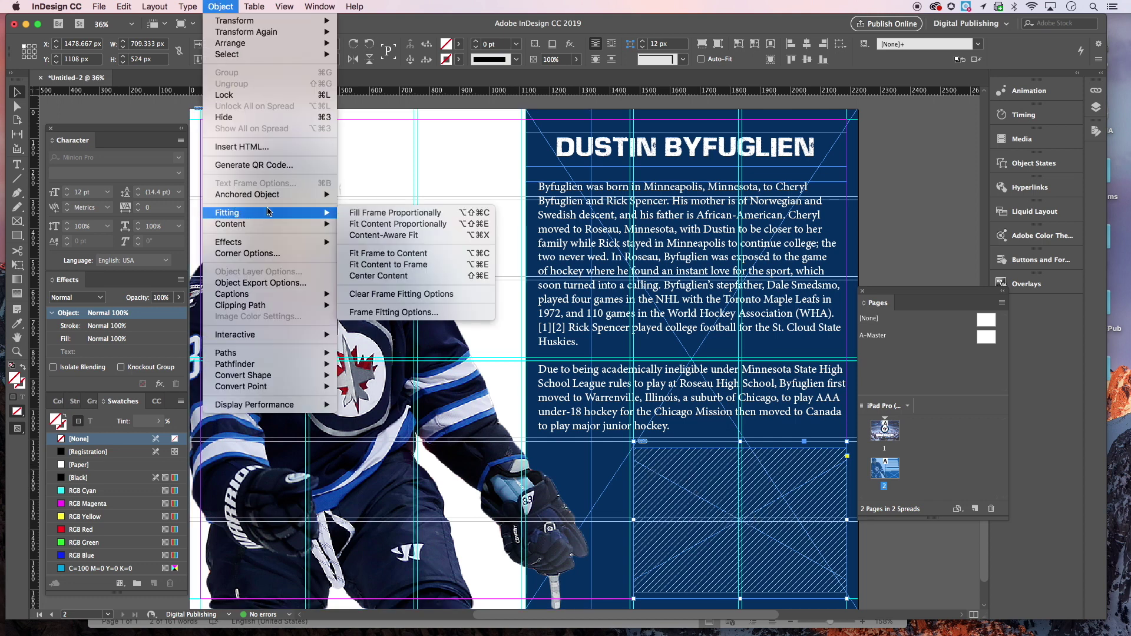
{"action": "left_click", "coordinate": [378, 227]}
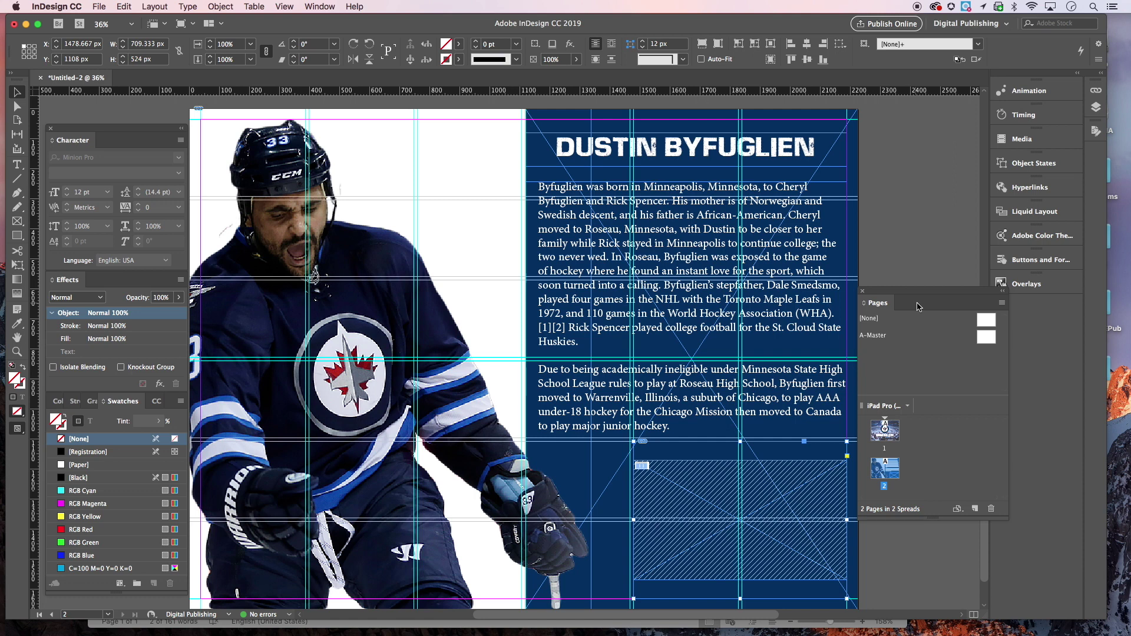
- Uncover the media settings and preview the placed video by playing and scrubbing through its opening seconds
{"action": "left_click_drag", "start_coordinate": [934, 293], "coordinate": [939, 341]}
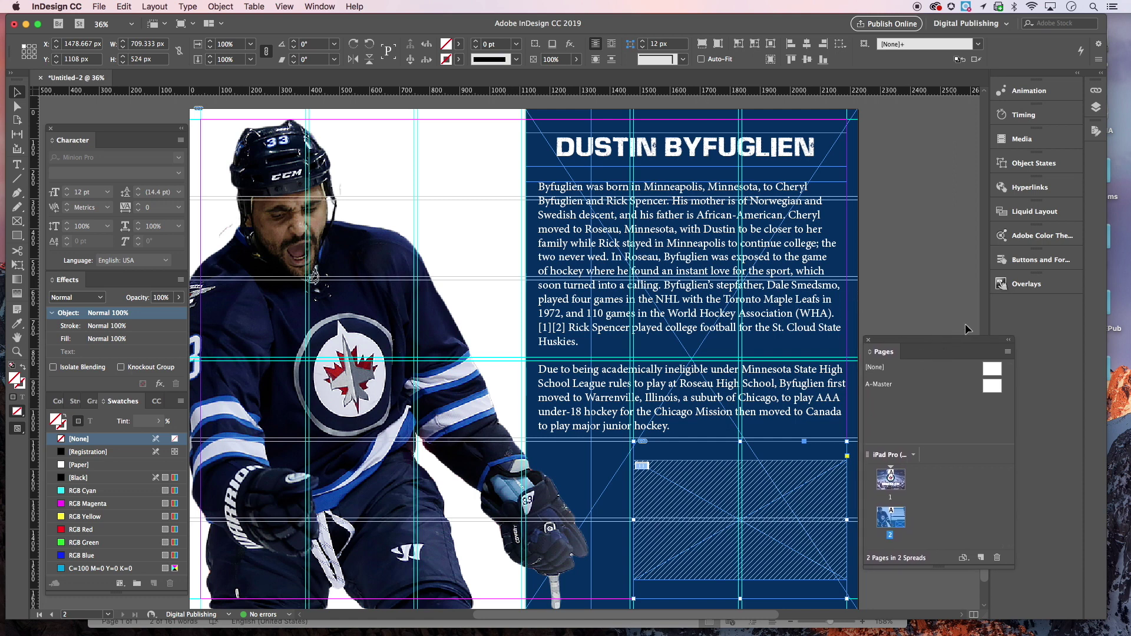
{"action": "left_click", "coordinate": [1021, 140]}
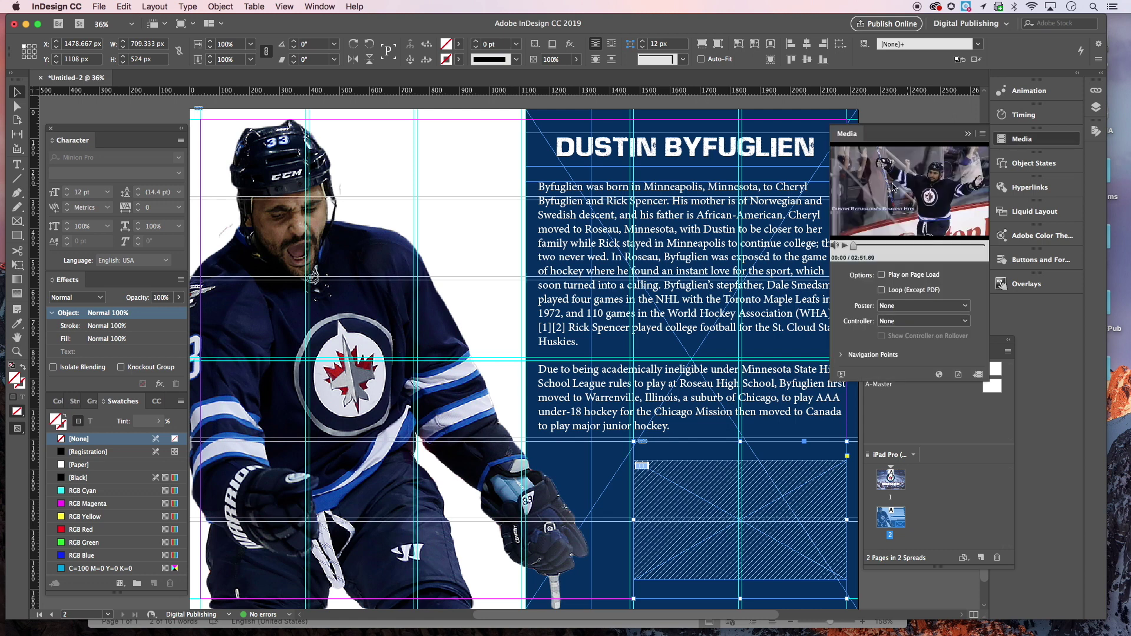
{"action": "left_click", "coordinate": [845, 248]}
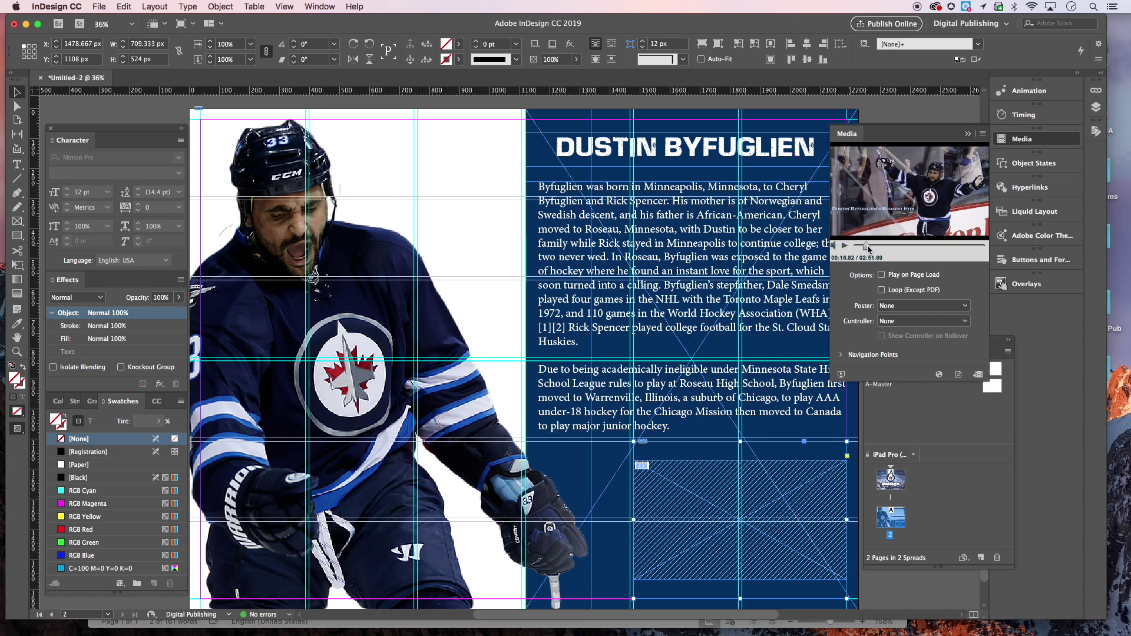
{"action": "left_click", "coordinate": [866, 246]}
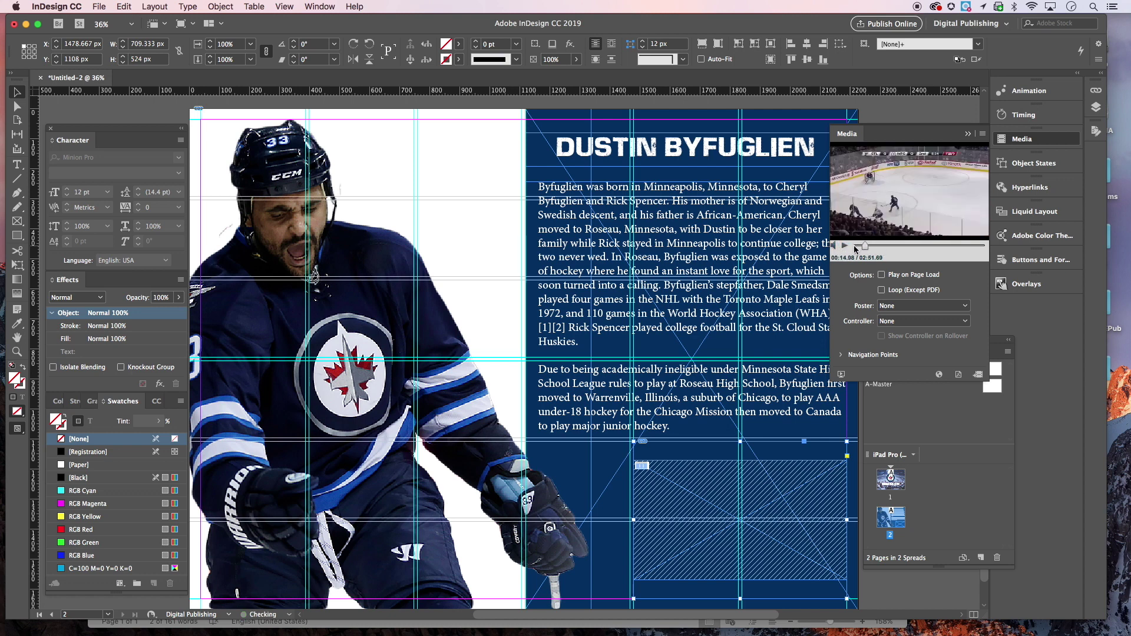
{"action": "left_click", "coordinate": [845, 247]}
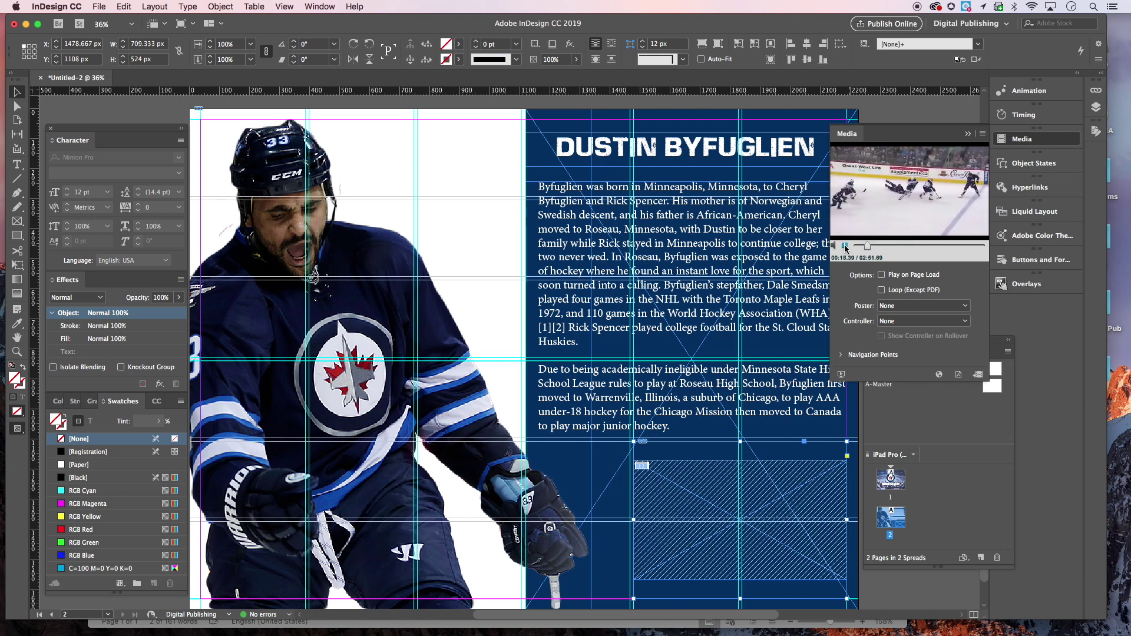
{"action": "left_click", "coordinate": [845, 246]}
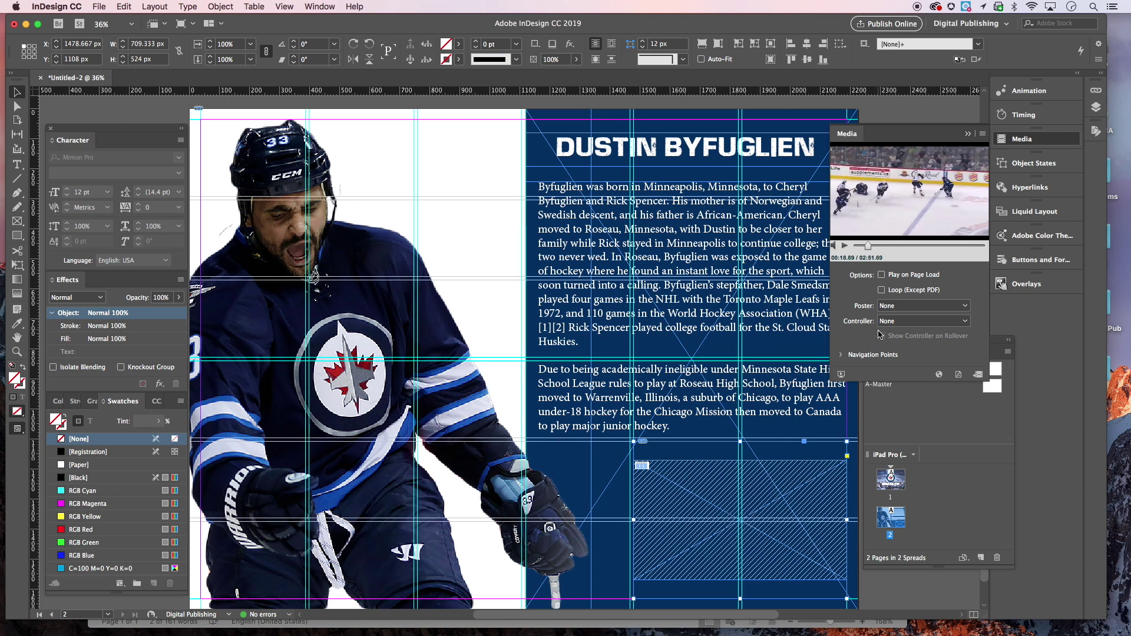
- Try the Standard poster image for the placed video
{"action": "left_click", "coordinate": [892, 306]}
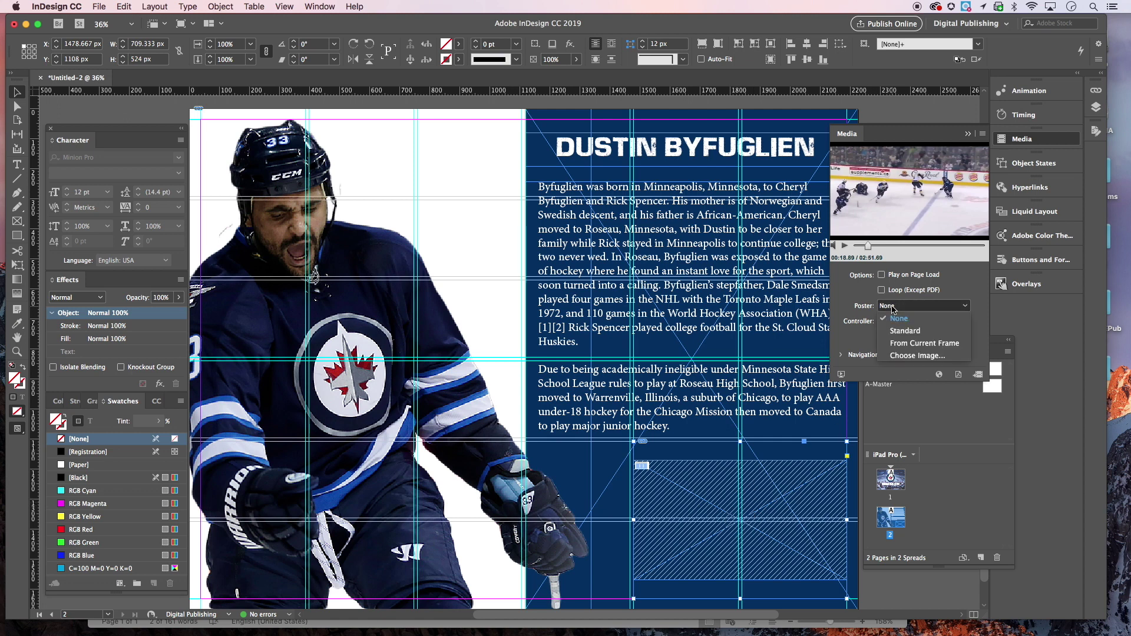
{"action": "left_click", "coordinate": [900, 332]}
{"action": "left_click", "coordinate": [888, 307]}
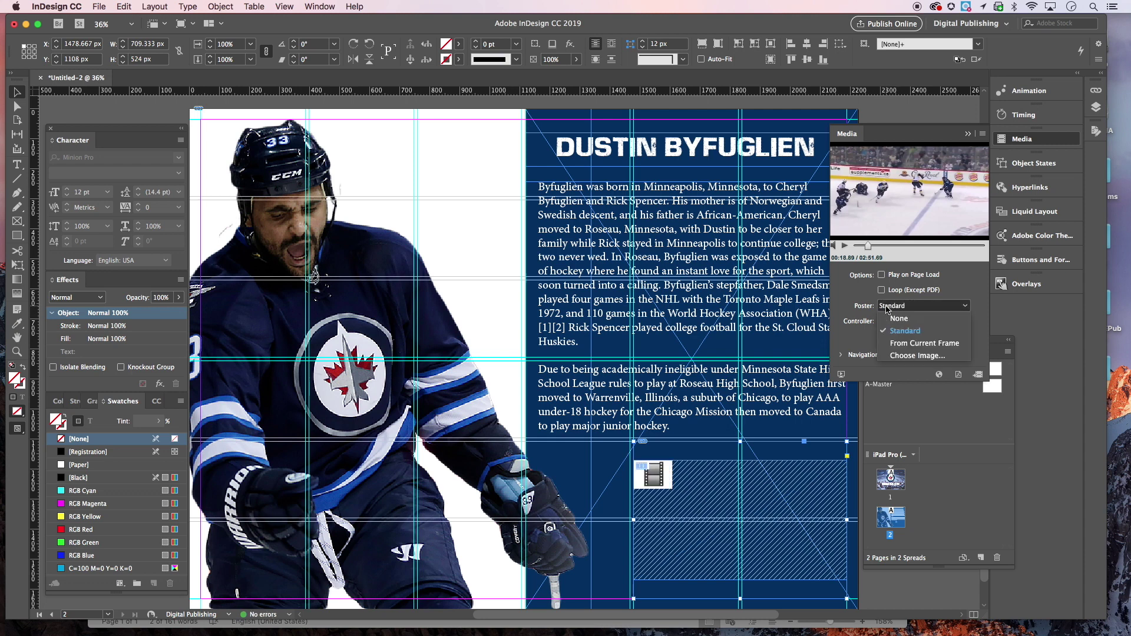
- Scrub the video preview back to the 00:00 frame and set the poster to From Current Frame
{"action": "left_click", "coordinate": [869, 247]}
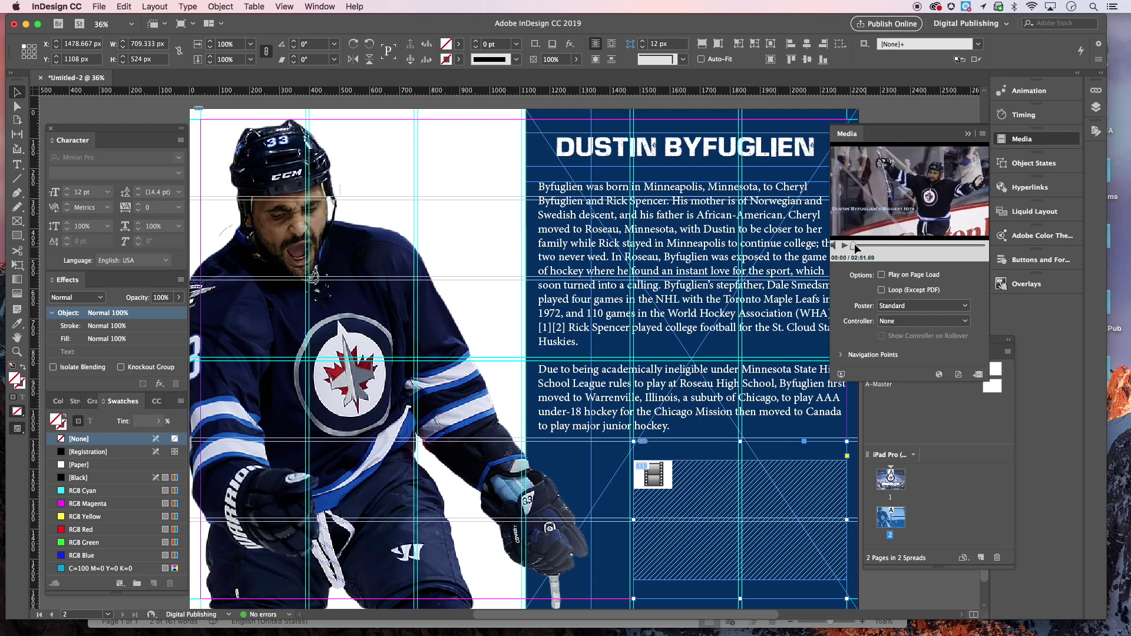
{"action": "left_click", "coordinate": [928, 245]}
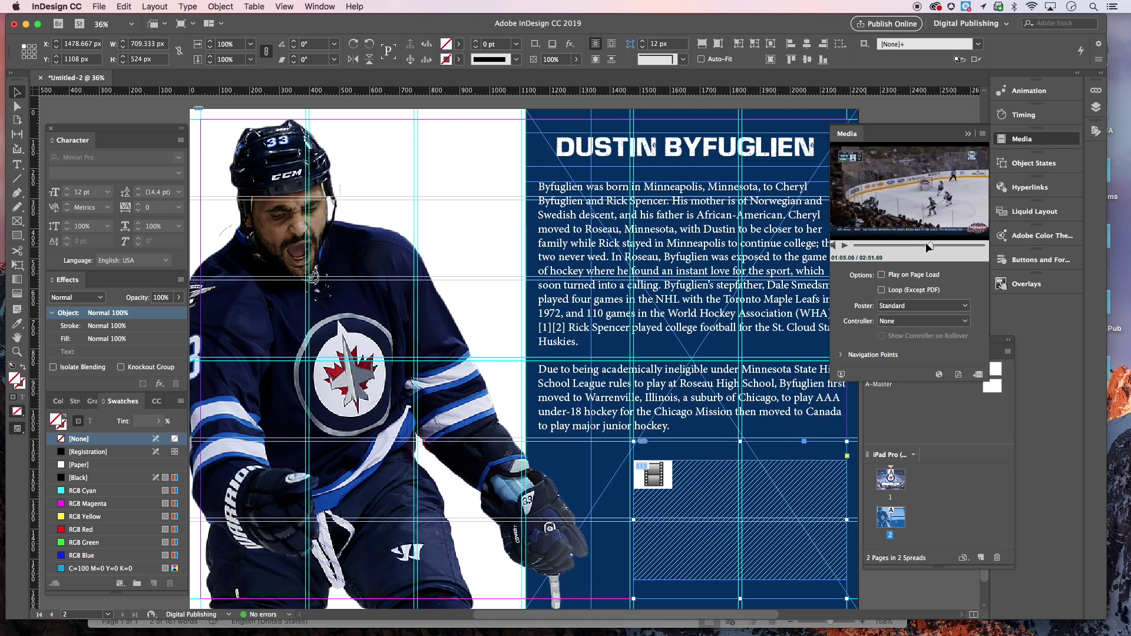
{"action": "left_click", "coordinate": [848, 244]}
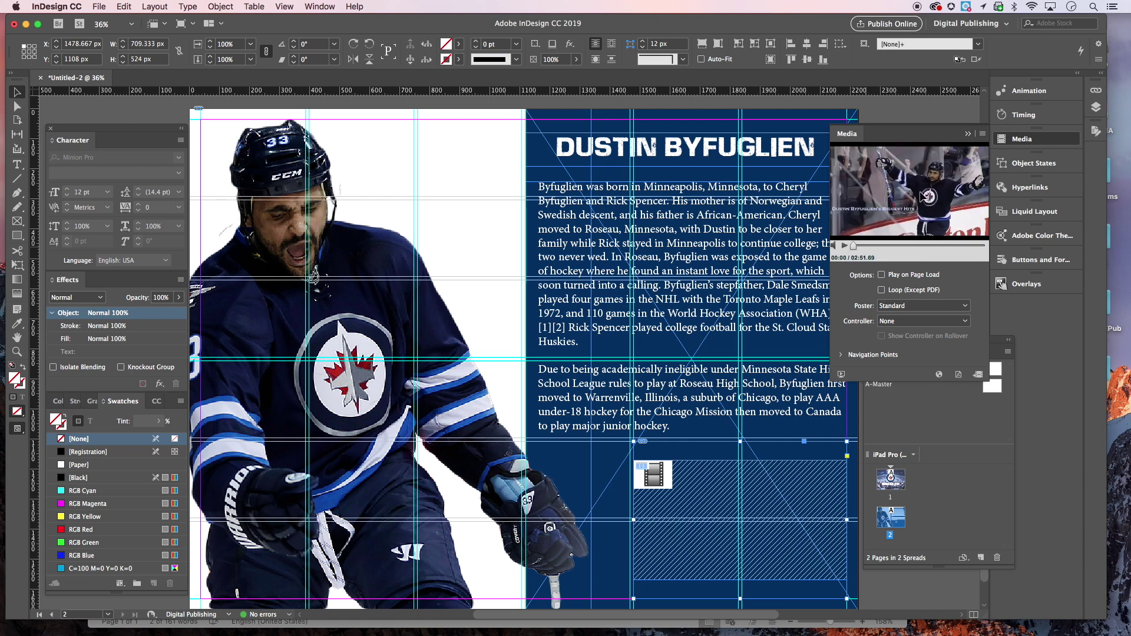
{"action": "left_click", "coordinate": [896, 308]}
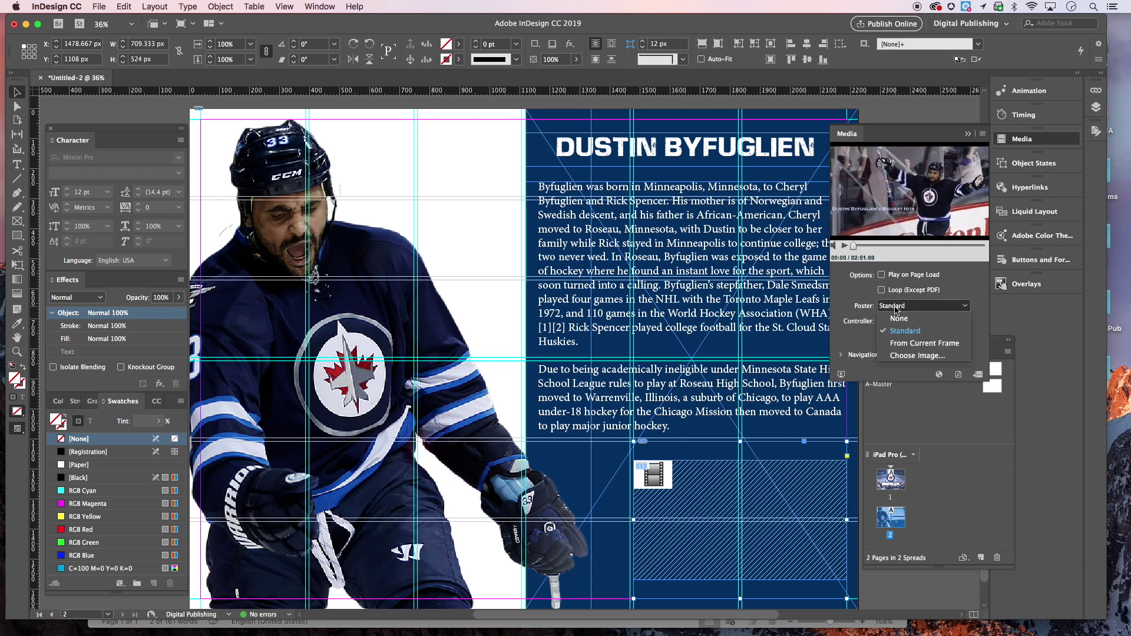
{"action": "left_click", "coordinate": [898, 344]}
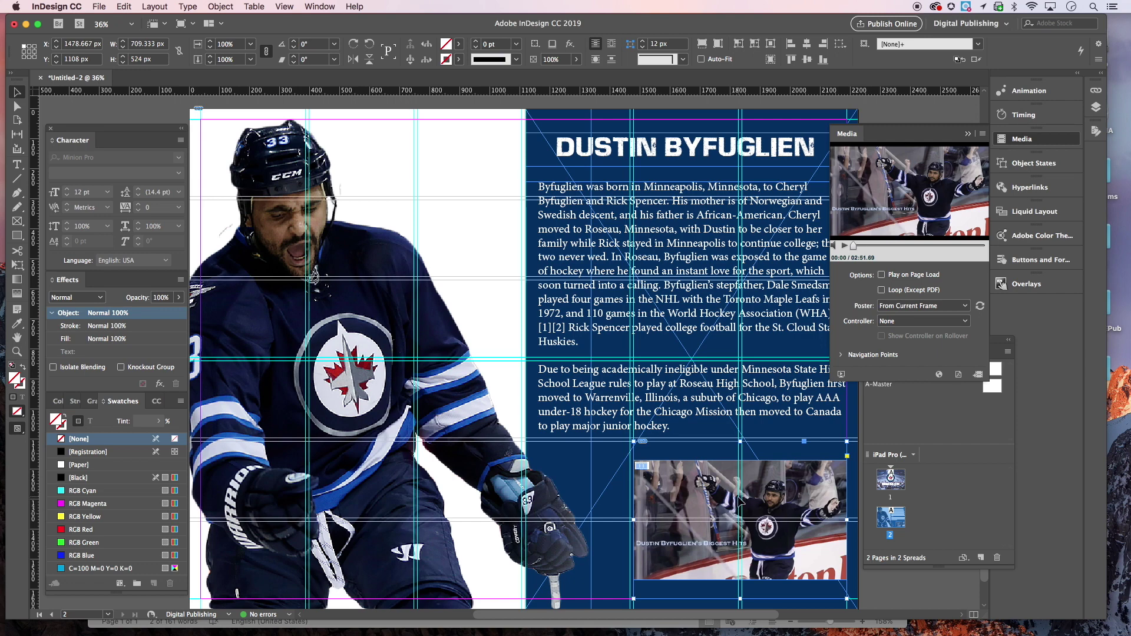
- Review the playback controller skins available for the video, and put the media settings away
{"action": "left_click", "coordinate": [903, 321]}
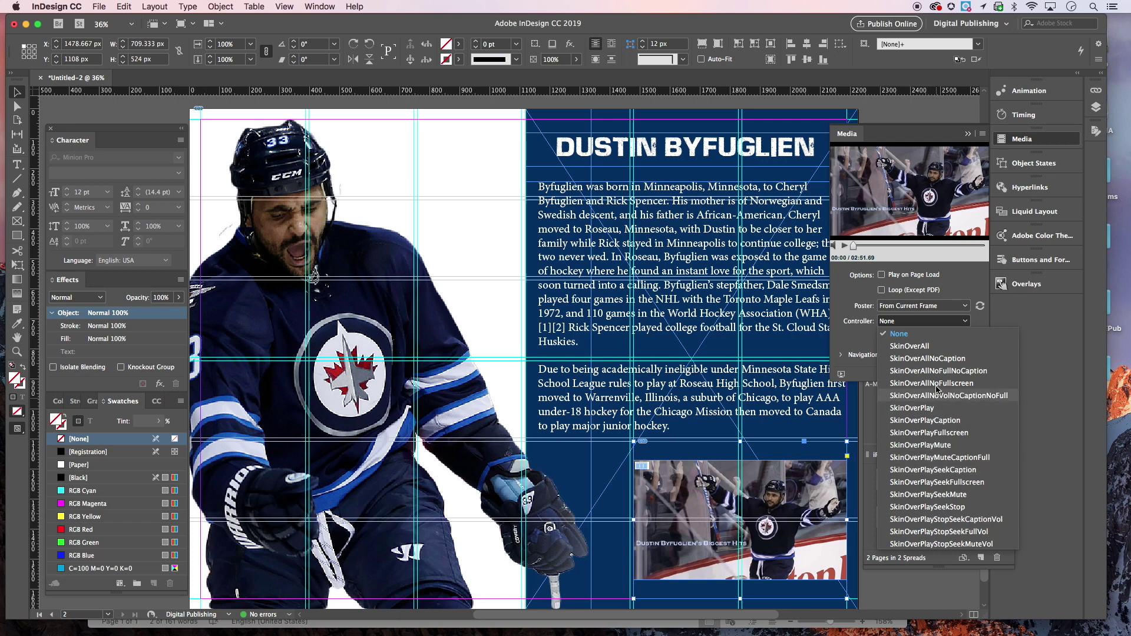
{"action": "left_click", "coordinate": [862, 341]}
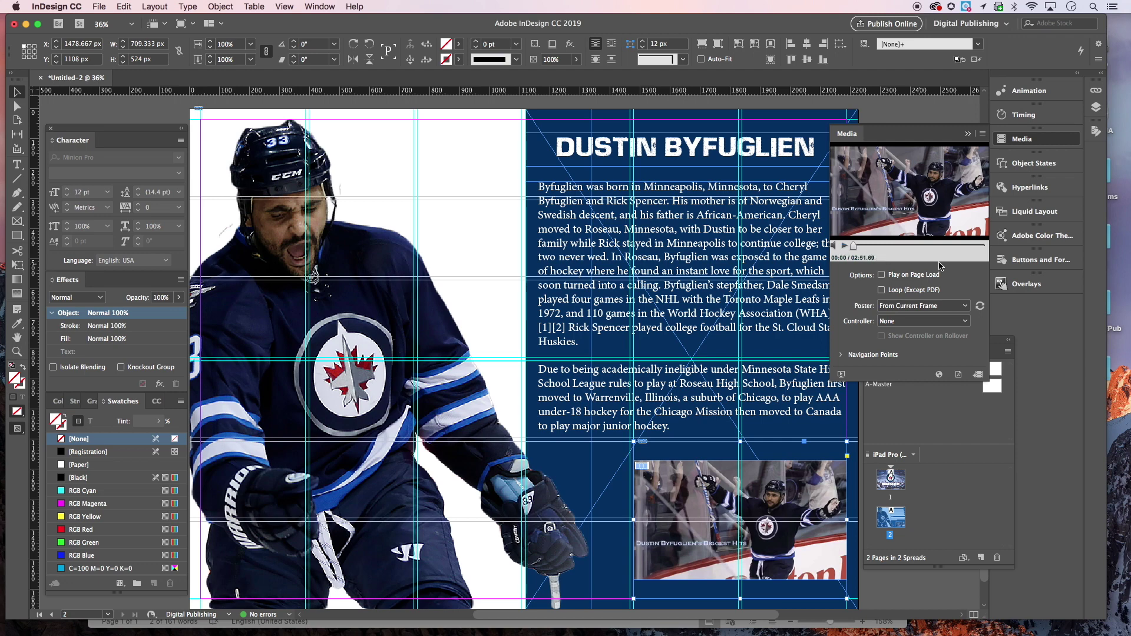
{"action": "left_click", "coordinate": [902, 321]}
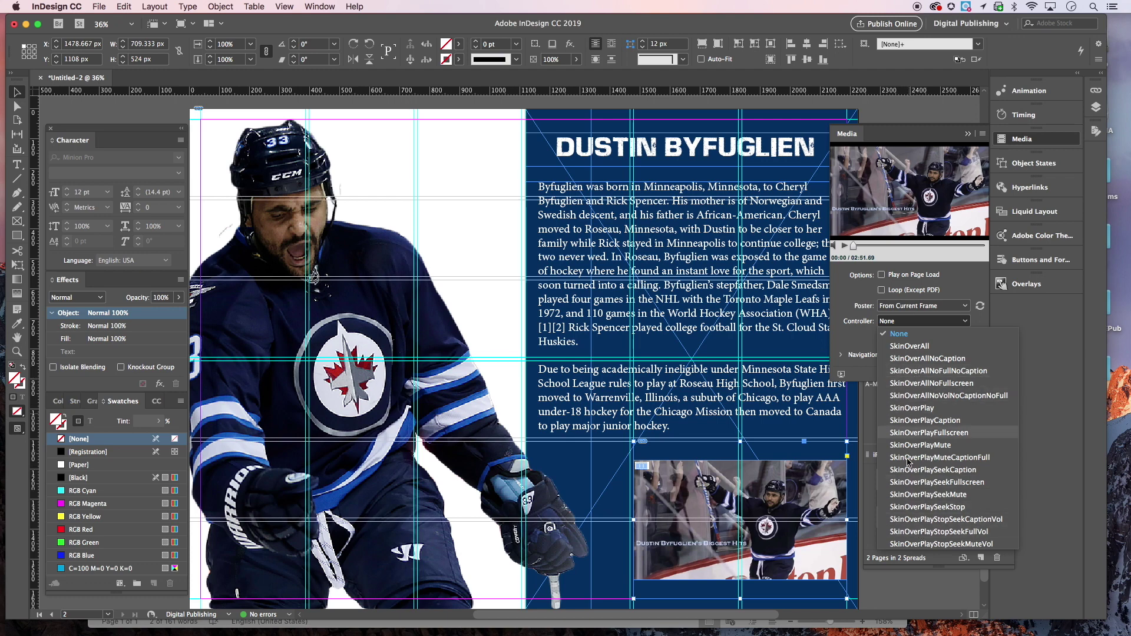
{"action": "left_click", "coordinate": [854, 340]}
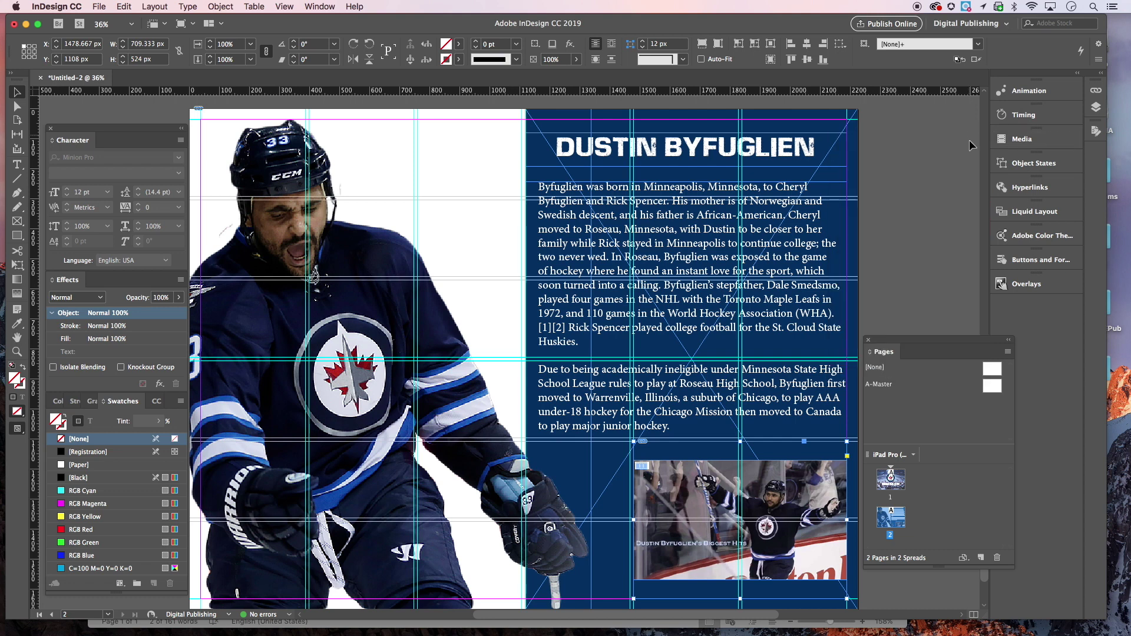
{"action": "left_click", "coordinate": [968, 133]}
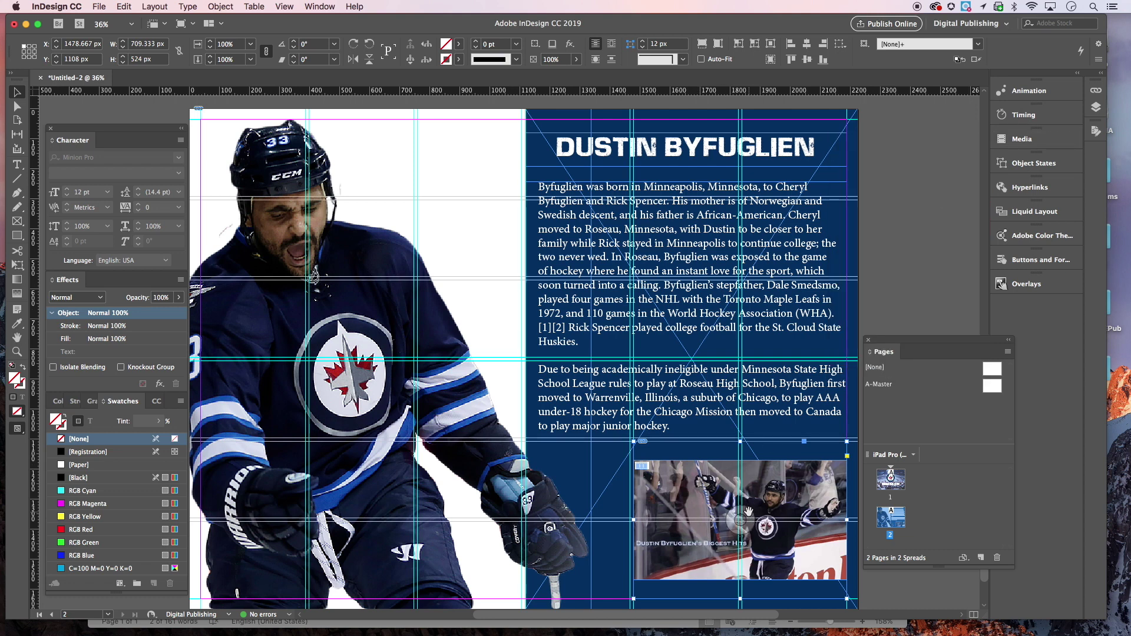
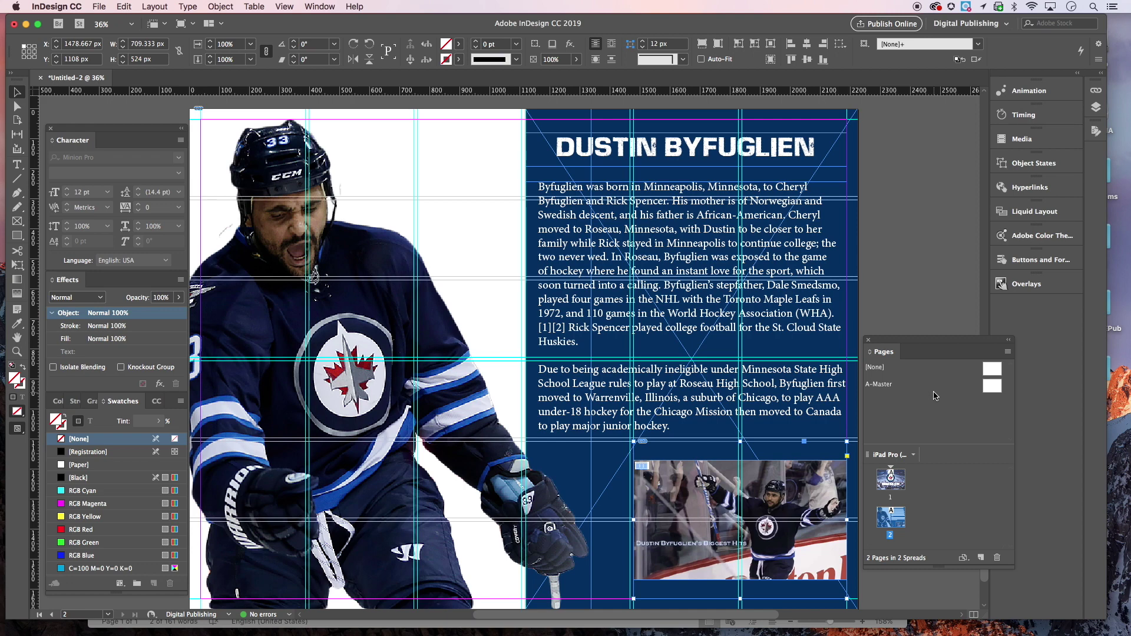
- On the cover page, convert the full-page arena photo into a button with the On Release or Tap event
{"action": "double_click", "coordinate": [898, 484]}
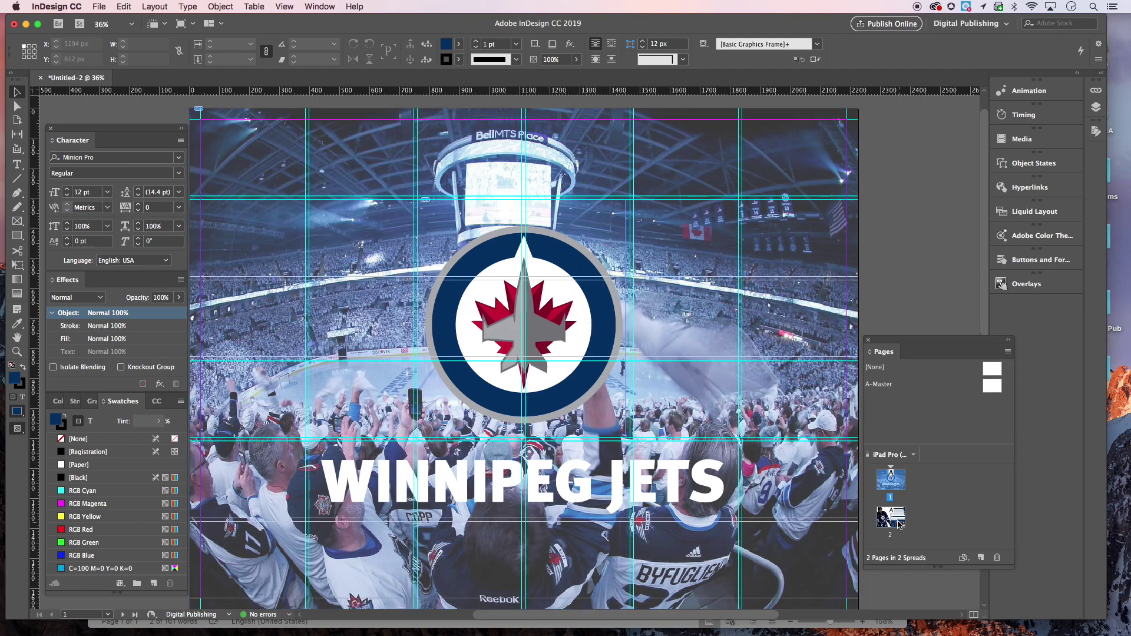
{"action": "left_click", "coordinate": [698, 223]}
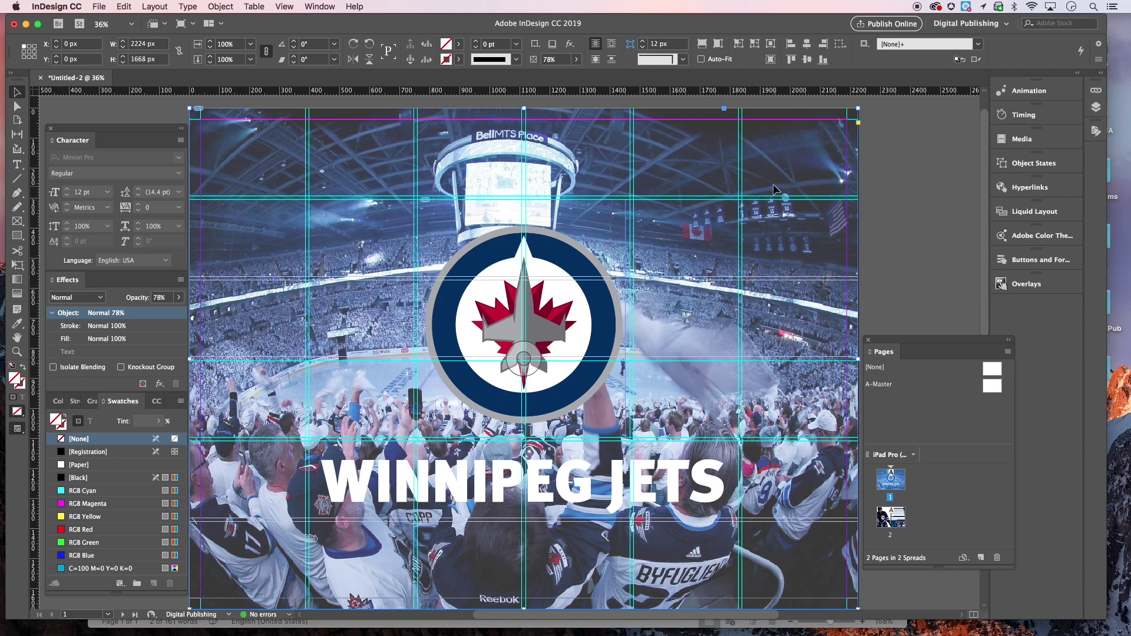
{"action": "left_click", "coordinate": [1032, 261]}
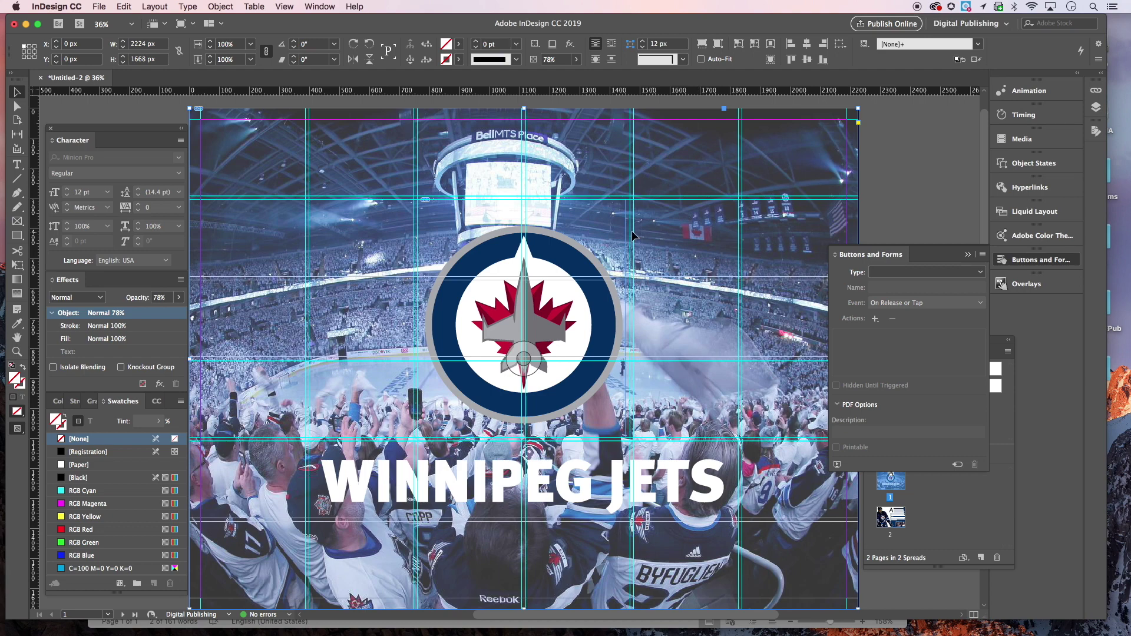
{"action": "left_click", "coordinate": [980, 272]}
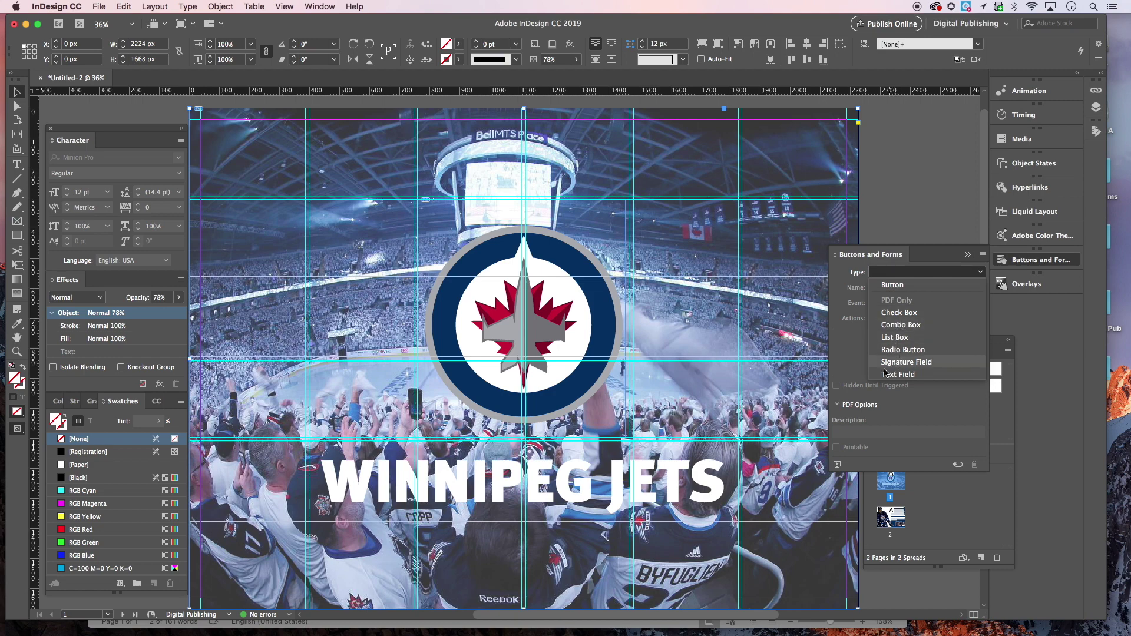
{"action": "left_click", "coordinate": [894, 286]}
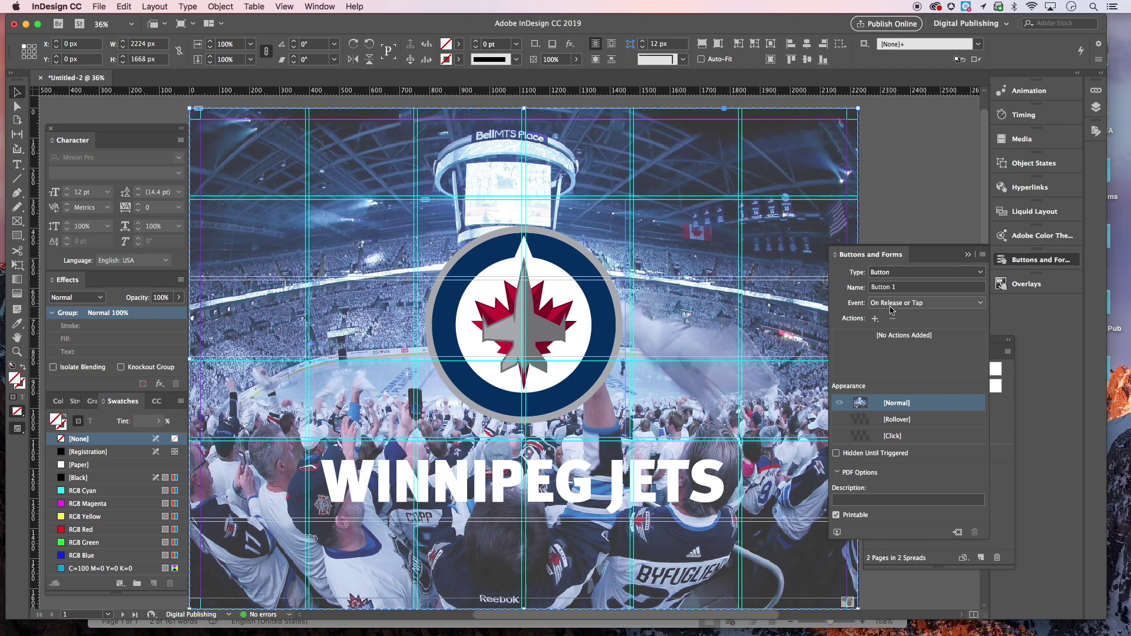
{"action": "left_click", "coordinate": [893, 304]}
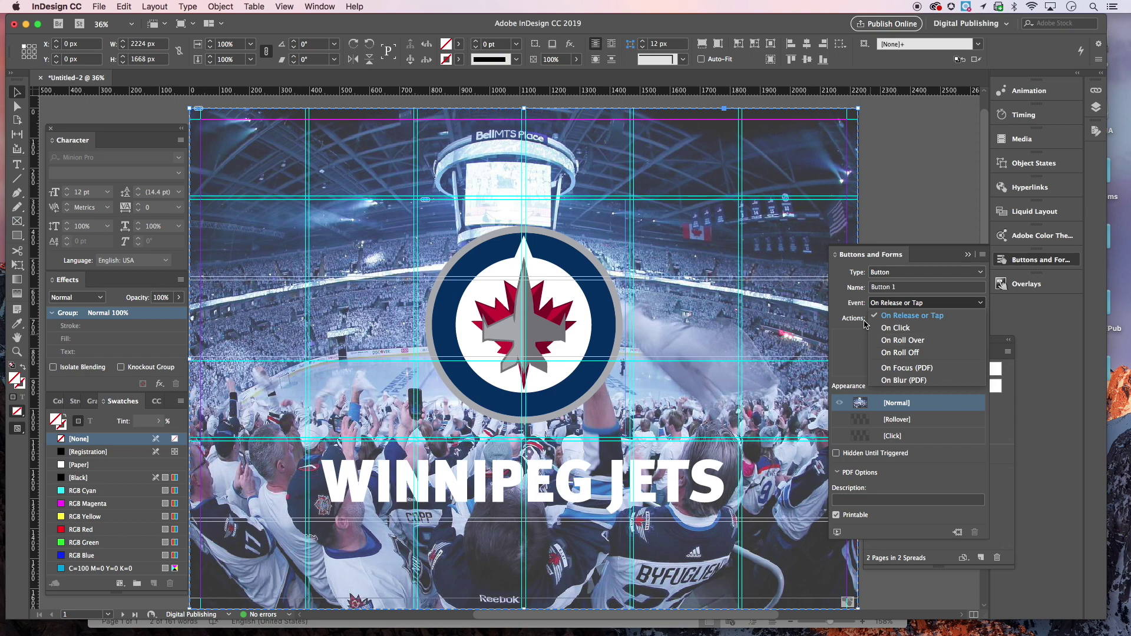
{"action": "left_click", "coordinate": [894, 307]}
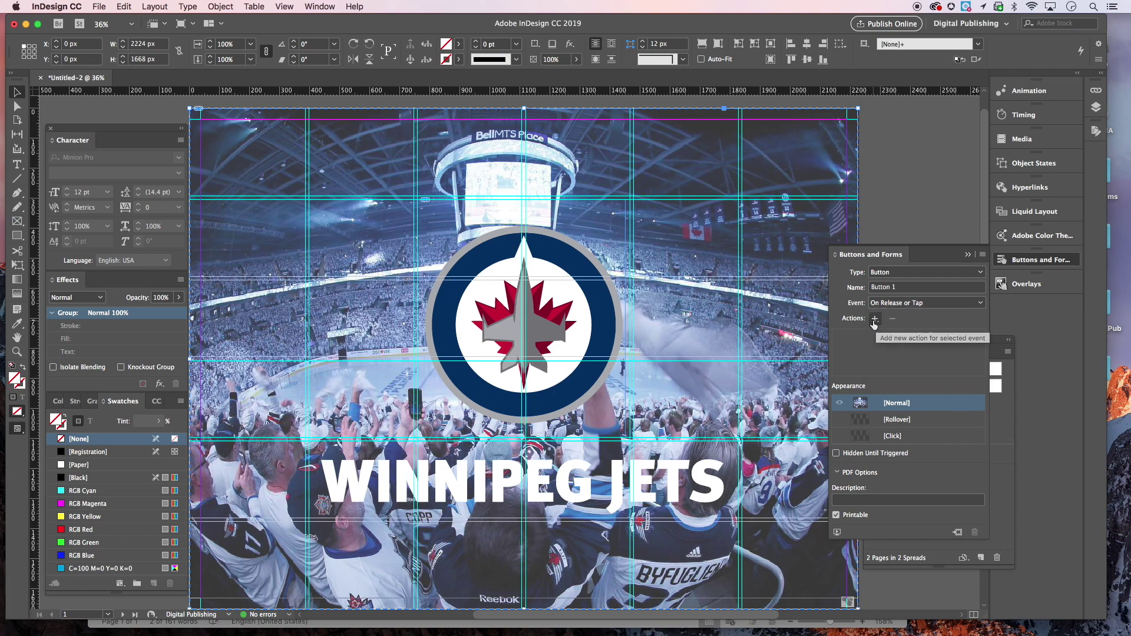
- Add a Go To Page action to the cover button, with page 2 as its destination
{"action": "left_click", "coordinate": [875, 321]}
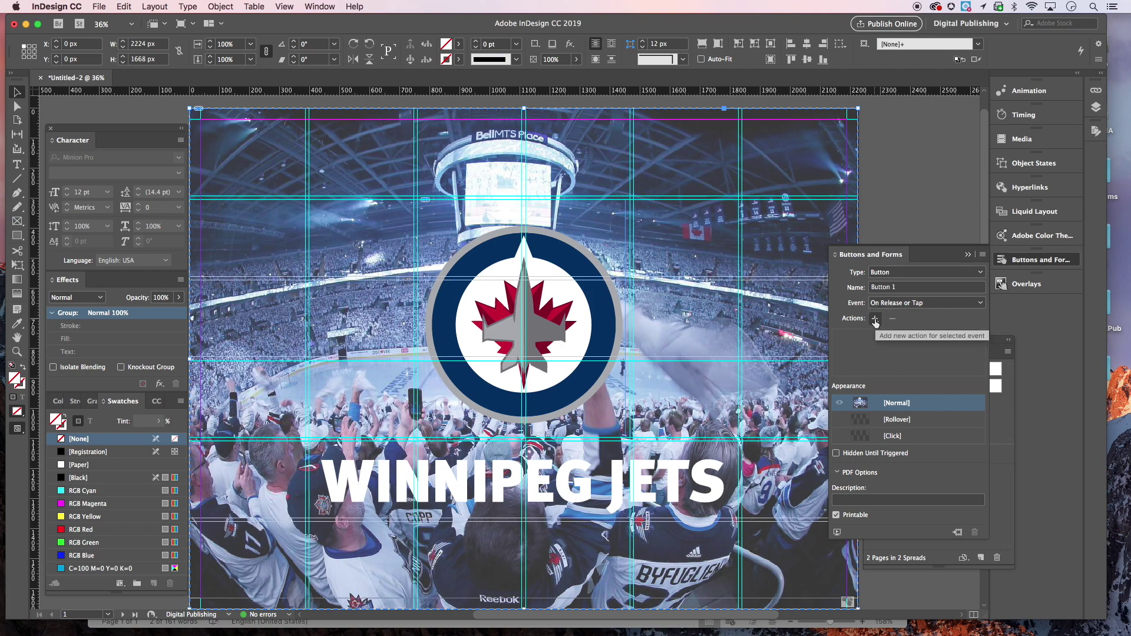
{"action": "left_click", "coordinate": [875, 320]}
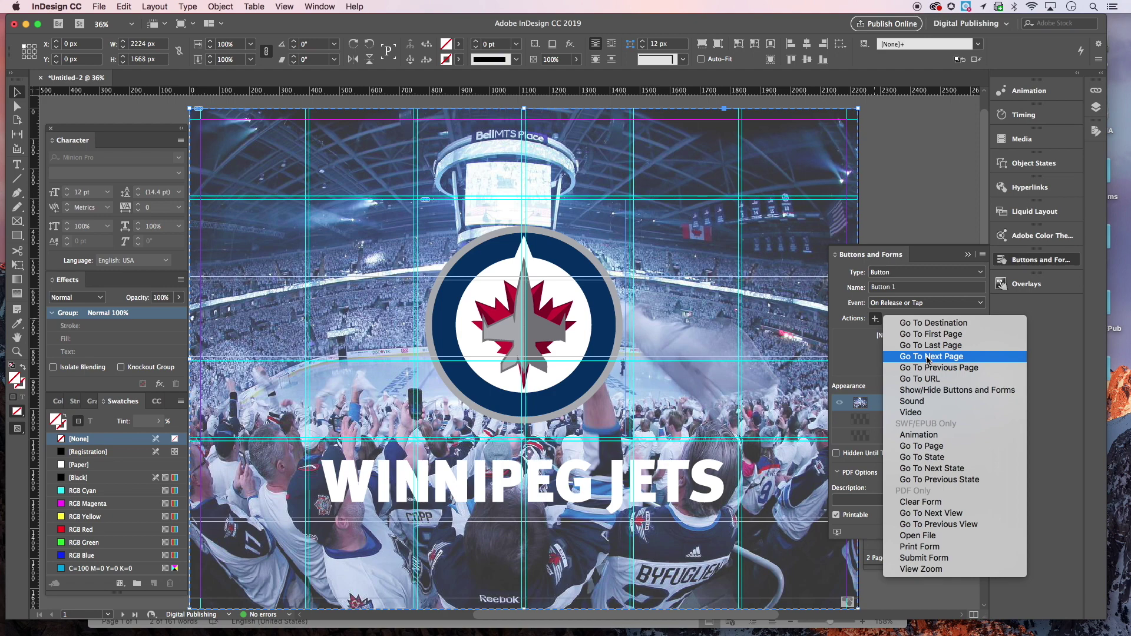
{"action": "left_click", "coordinate": [930, 449]}
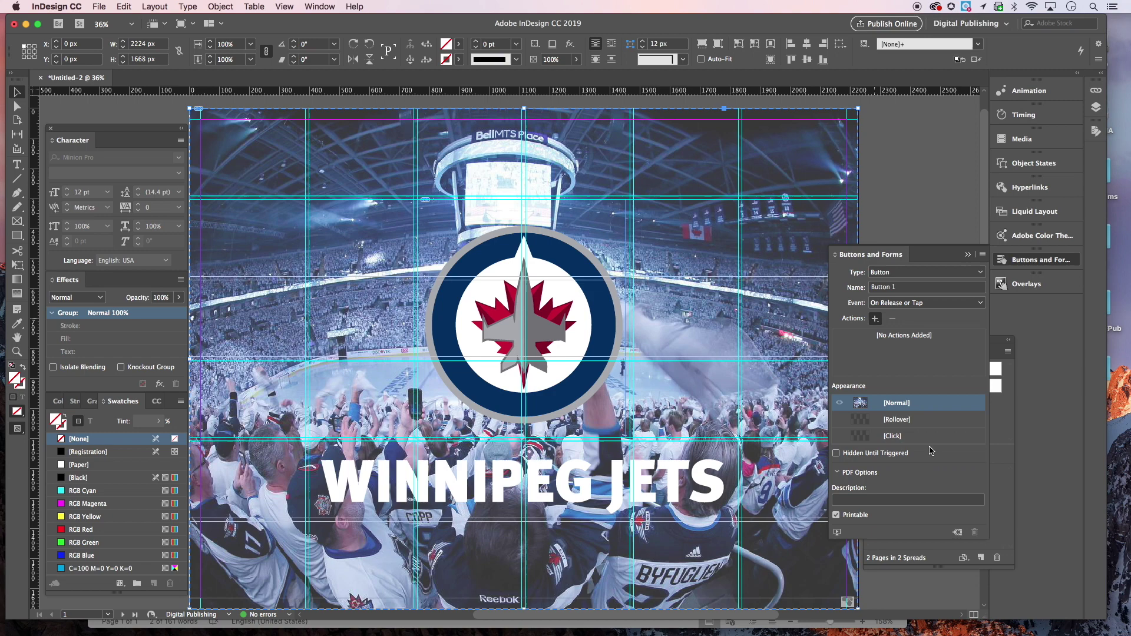
{"action": "left_click", "coordinate": [884, 402]}
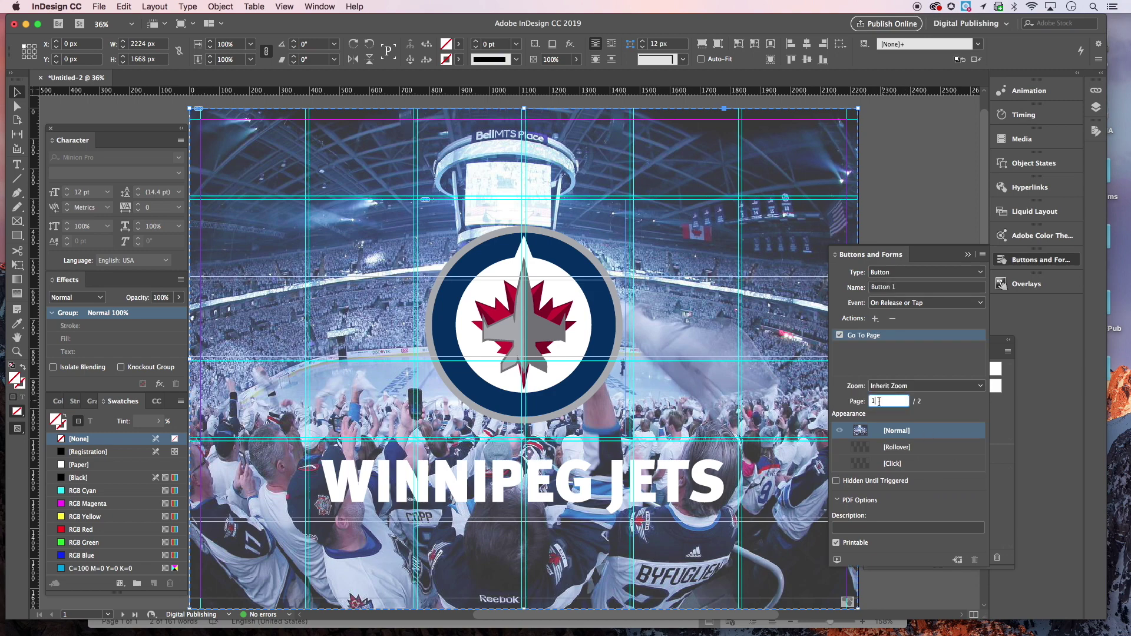
{"action": "double_click", "coordinate": [886, 402]}
{"action": "type", "text": "2"}
{"action": "key", "text": "Return"}
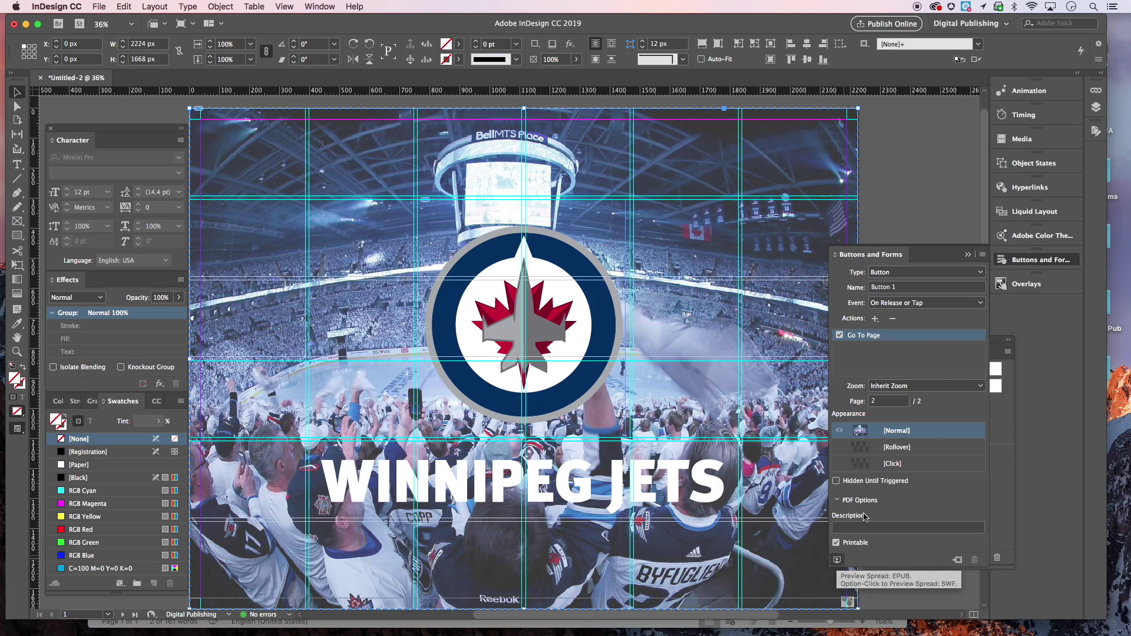
{"action": "left_click", "coordinate": [968, 255]}
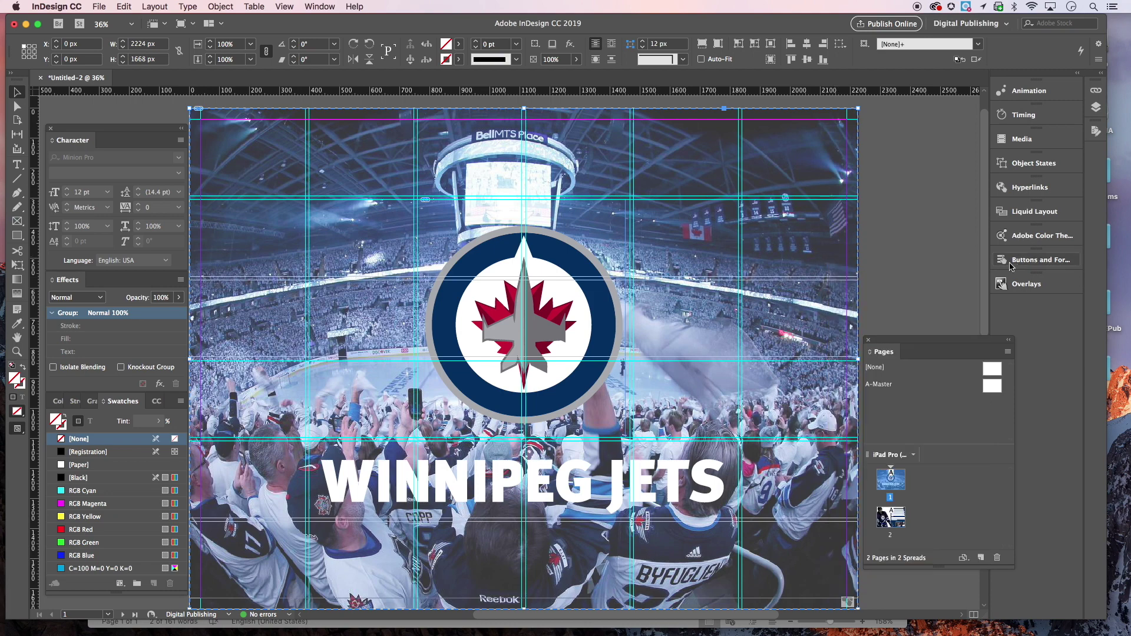
- Preview the cover spread in the EPUB Interactivity Preview, test tapping the cover, and close the preview
{"action": "left_click", "coordinate": [1026, 94]}
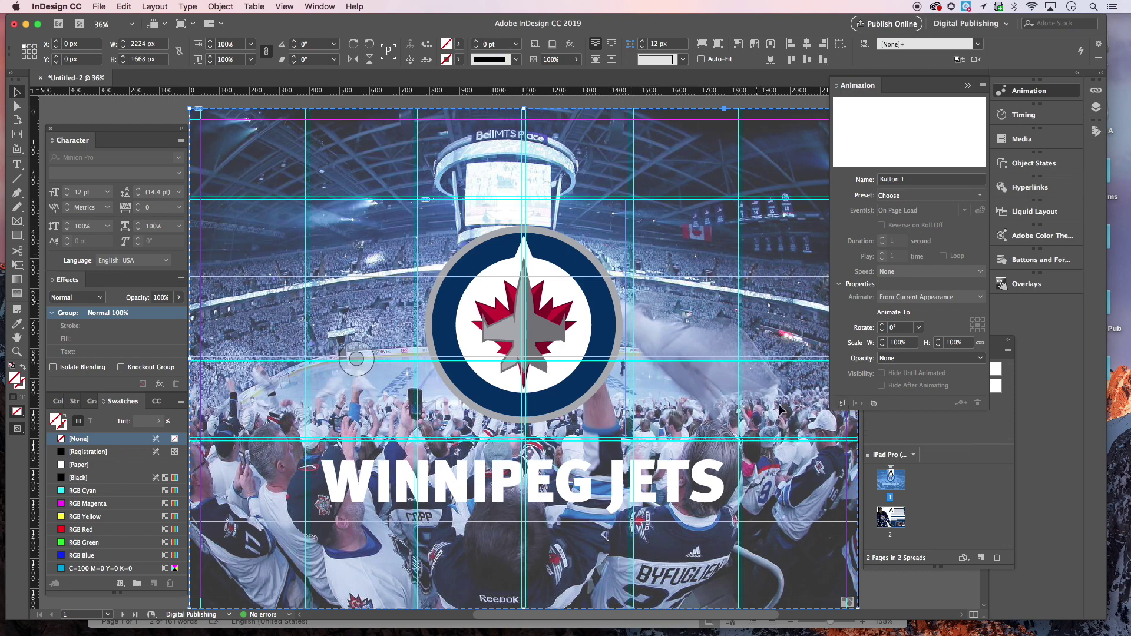
{"action": "left_click", "coordinate": [841, 404]}
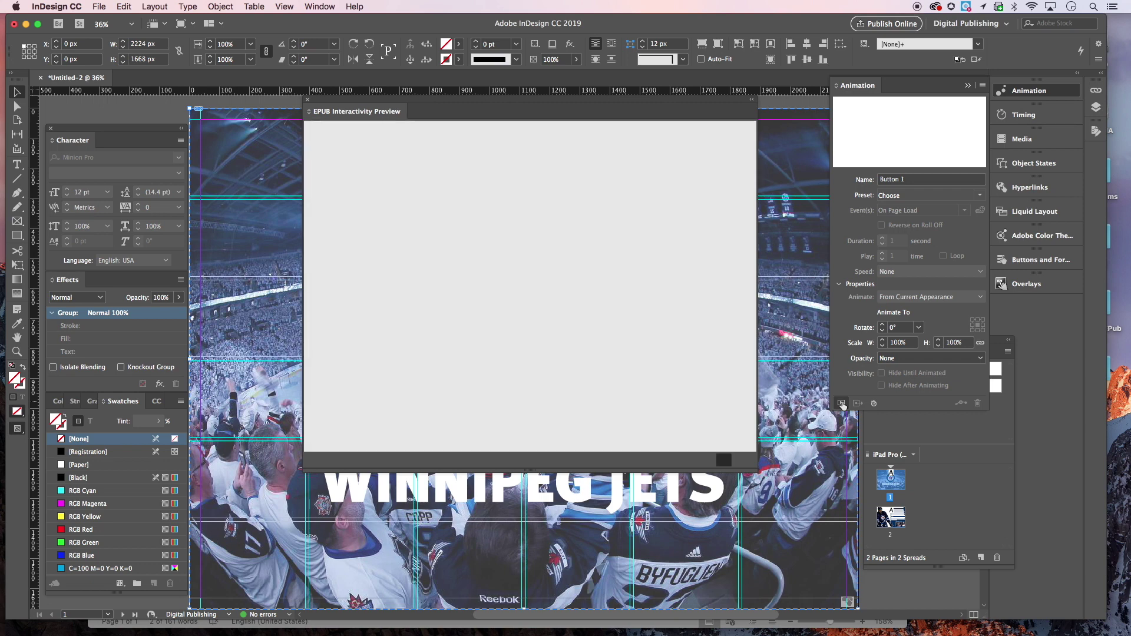
{"action": "left_click", "coordinate": [670, 295]}
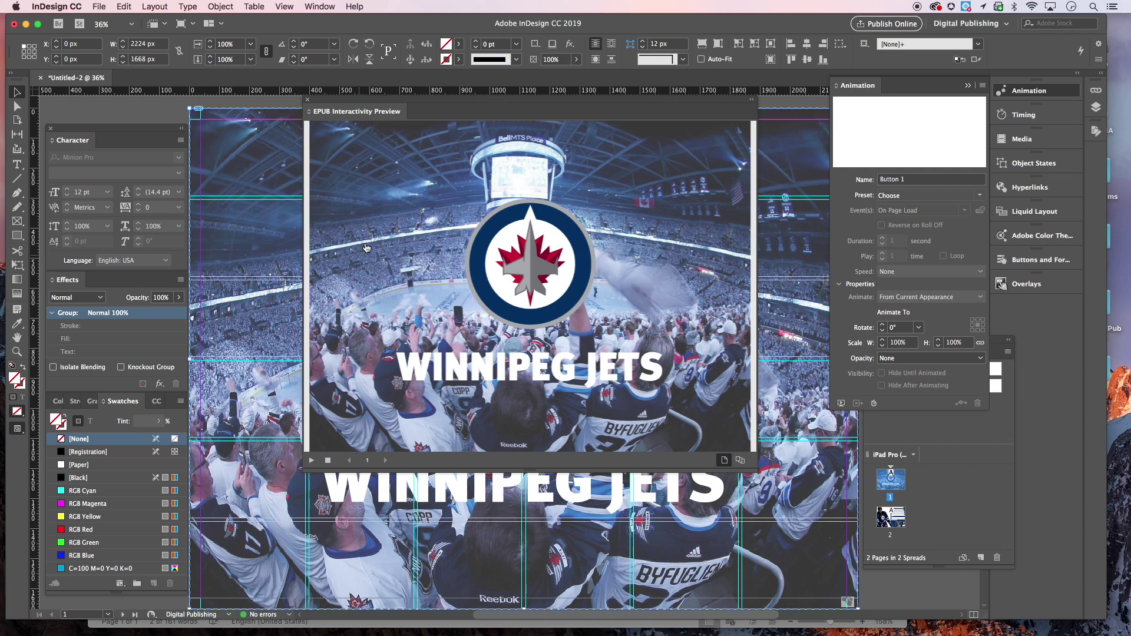
{"action": "left_click", "coordinate": [308, 102]}
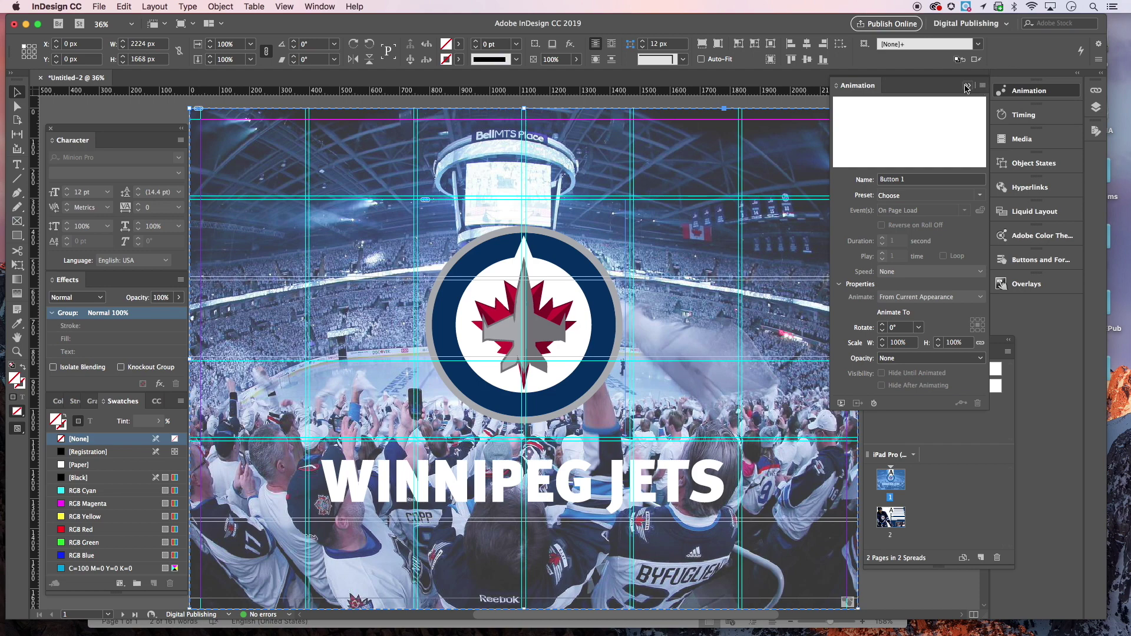
- Apply the Fade In animation to the WINNIPEG JETS title frame inside the cover group and preview the spread
{"action": "left_click", "coordinate": [566, 332]}
{"action": "double_click", "coordinate": [565, 332]}
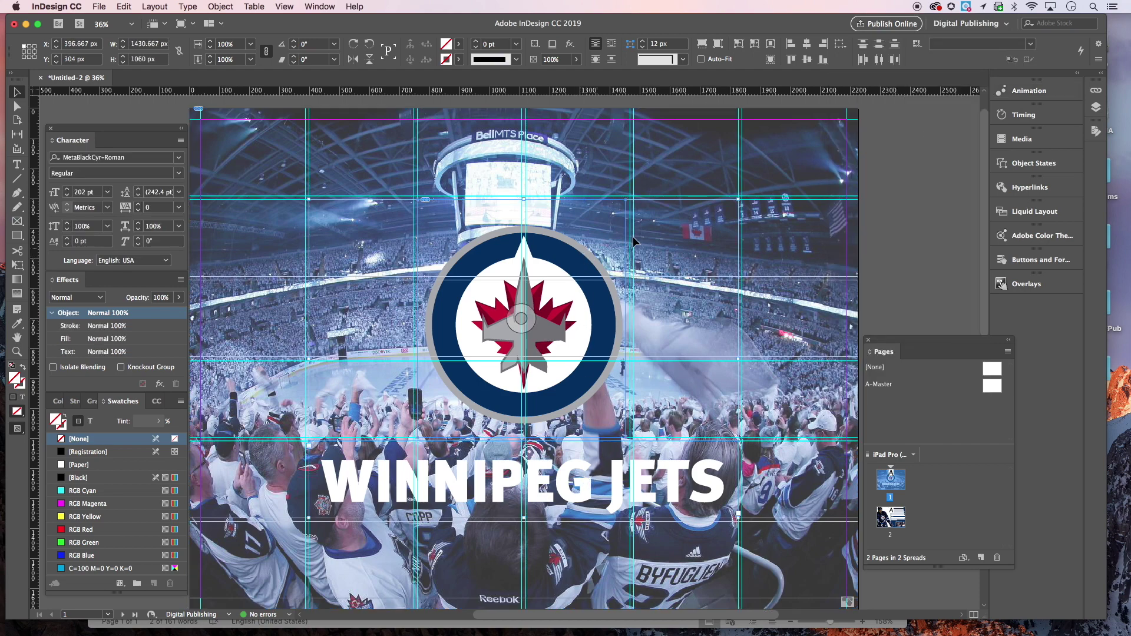
{"action": "left_click", "coordinate": [568, 376]}
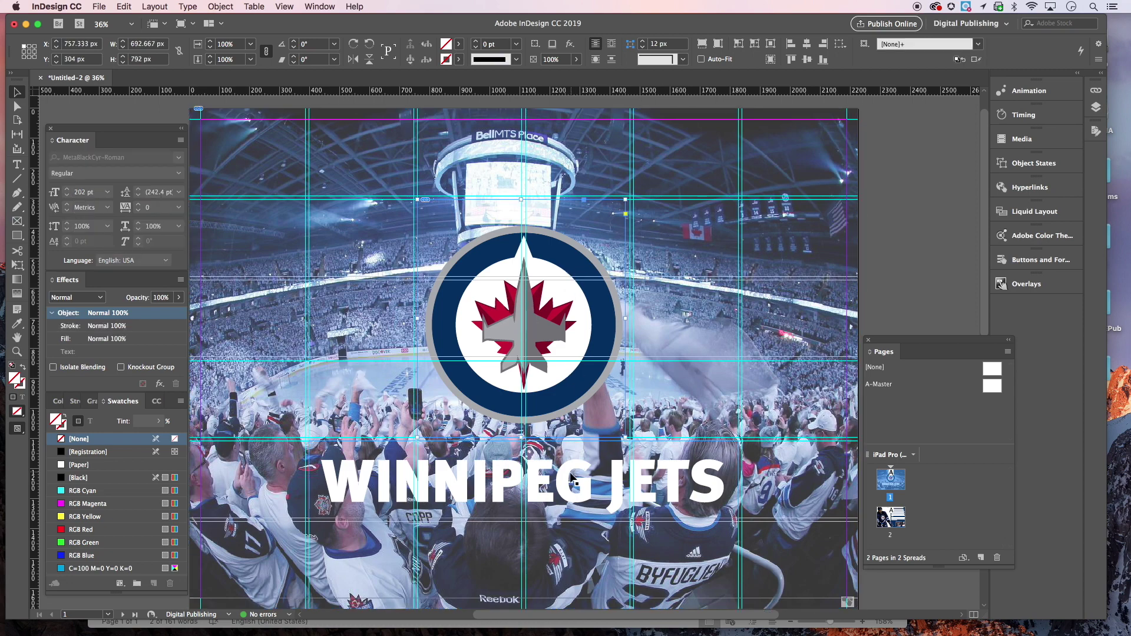
{"action": "left_click", "coordinate": [566, 488]}
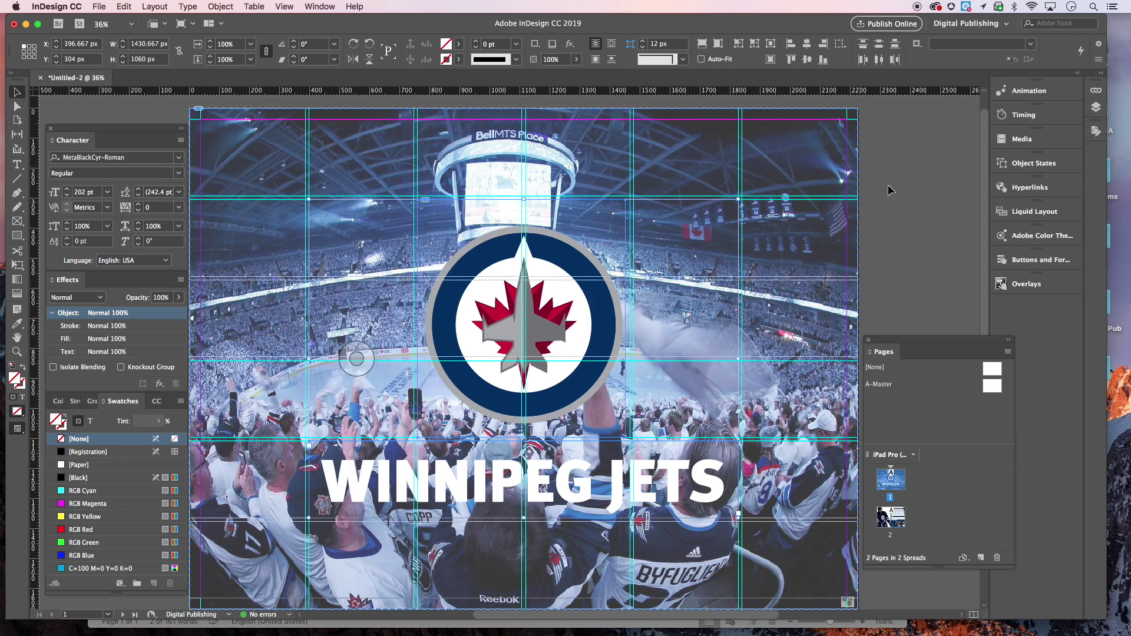
{"action": "left_click", "coordinate": [1027, 93]}
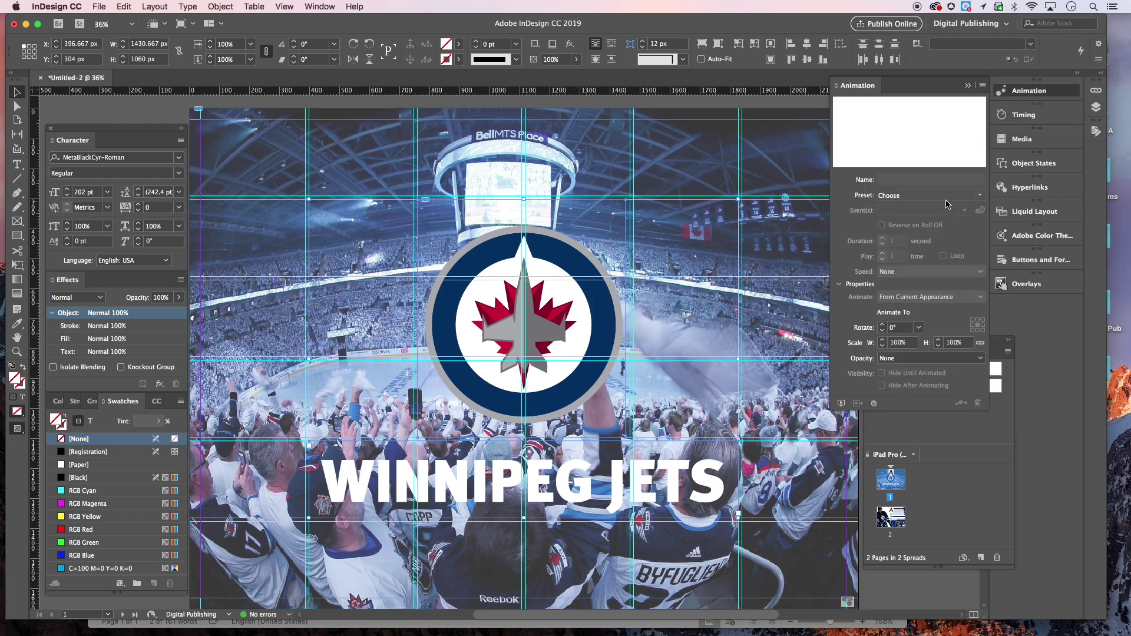
{"action": "left_click", "coordinate": [980, 197]}
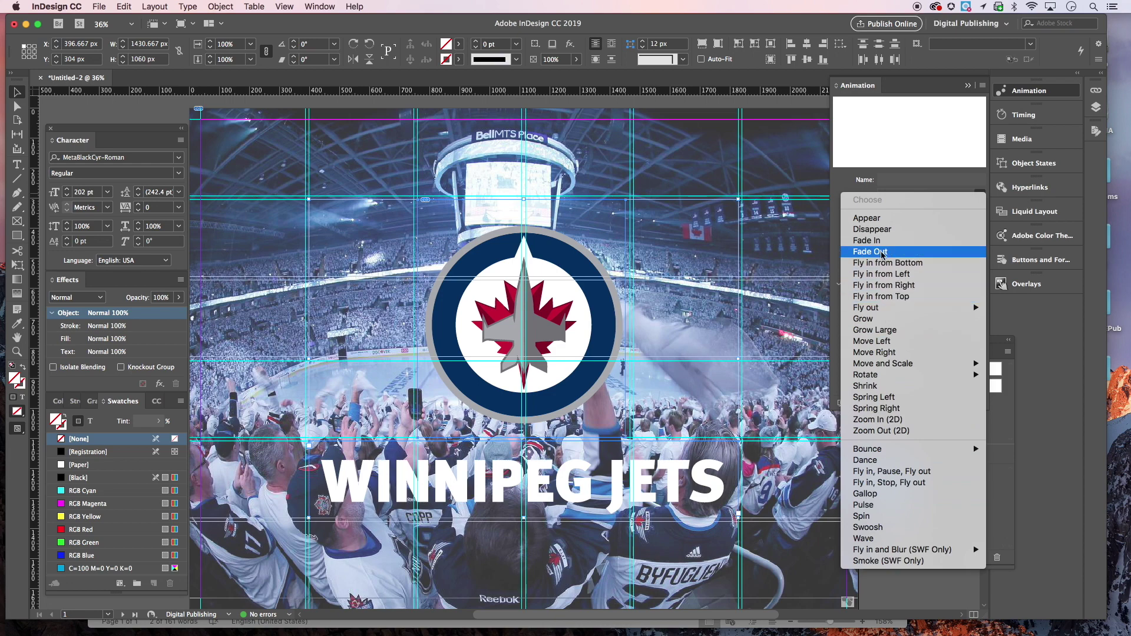
{"action": "left_click", "coordinate": [869, 241]}
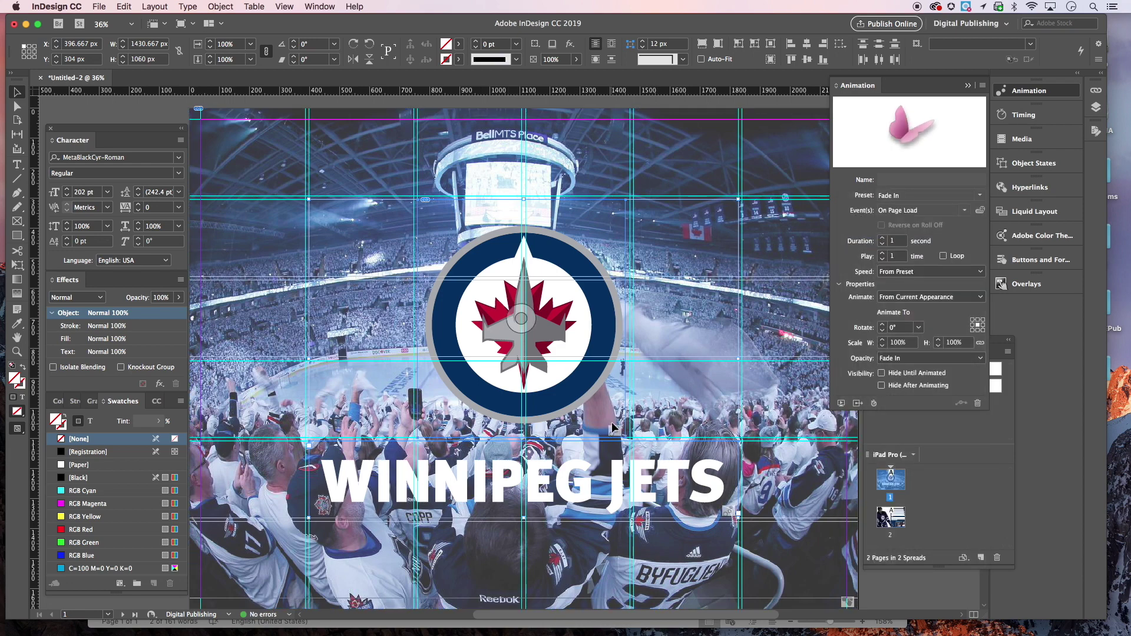
{"action": "left_click", "coordinate": [842, 403]}
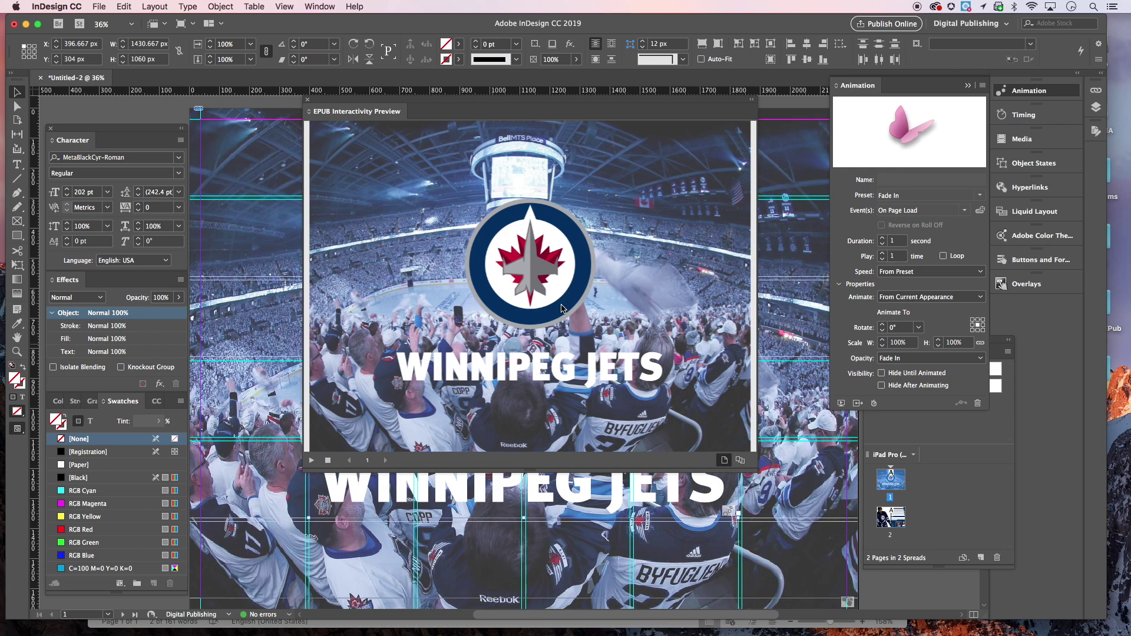
{"action": "left_click", "coordinate": [306, 104]}
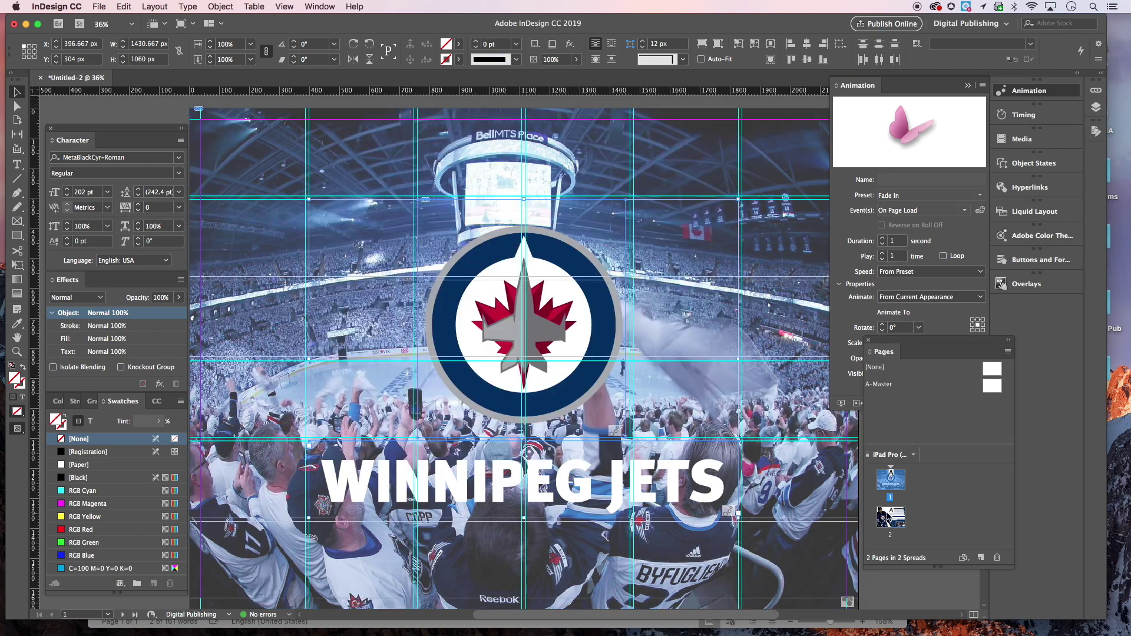
- On page 2, apply the Fly in from Left animation to the player image and check its motion path
{"action": "double_click", "coordinate": [888, 516]}
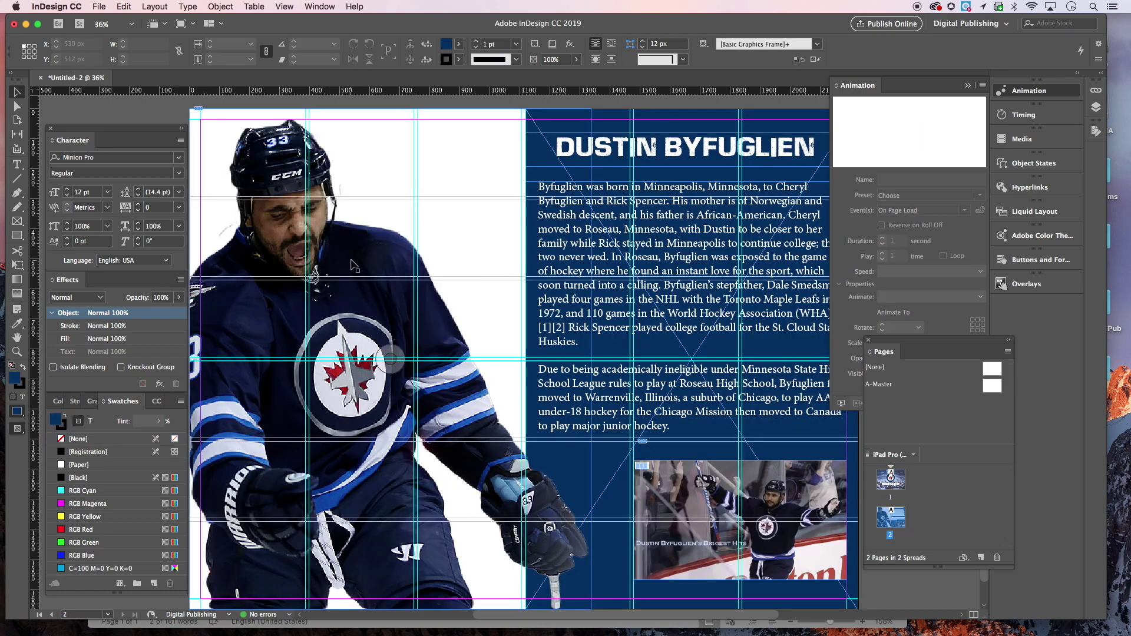
{"action": "left_click", "coordinate": [969, 87]}
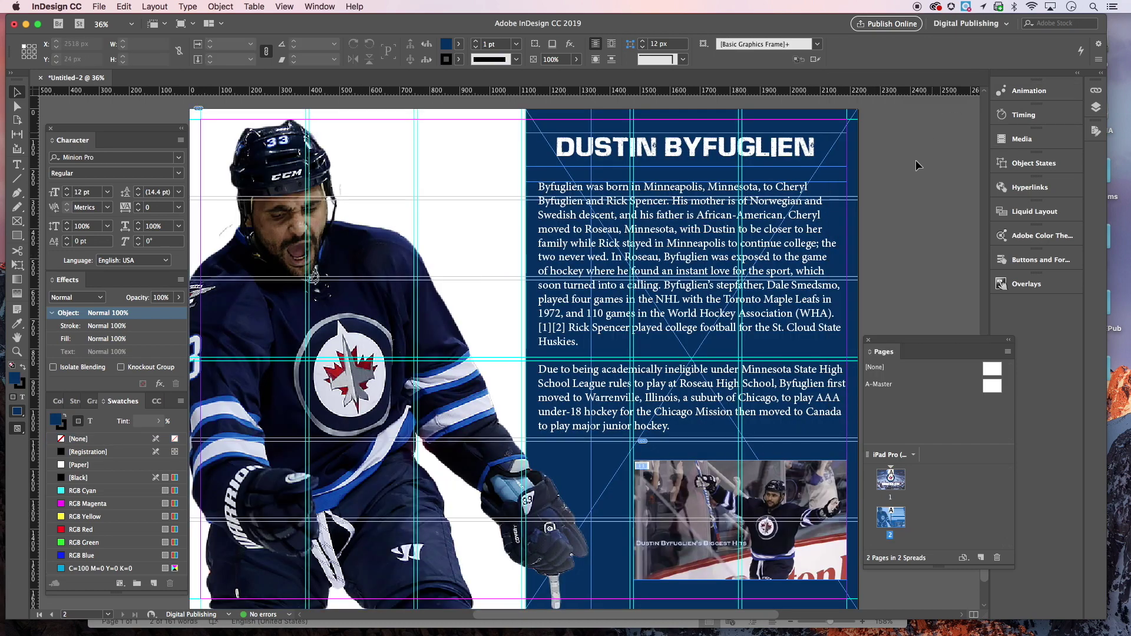
{"action": "left_click", "coordinate": [413, 271]}
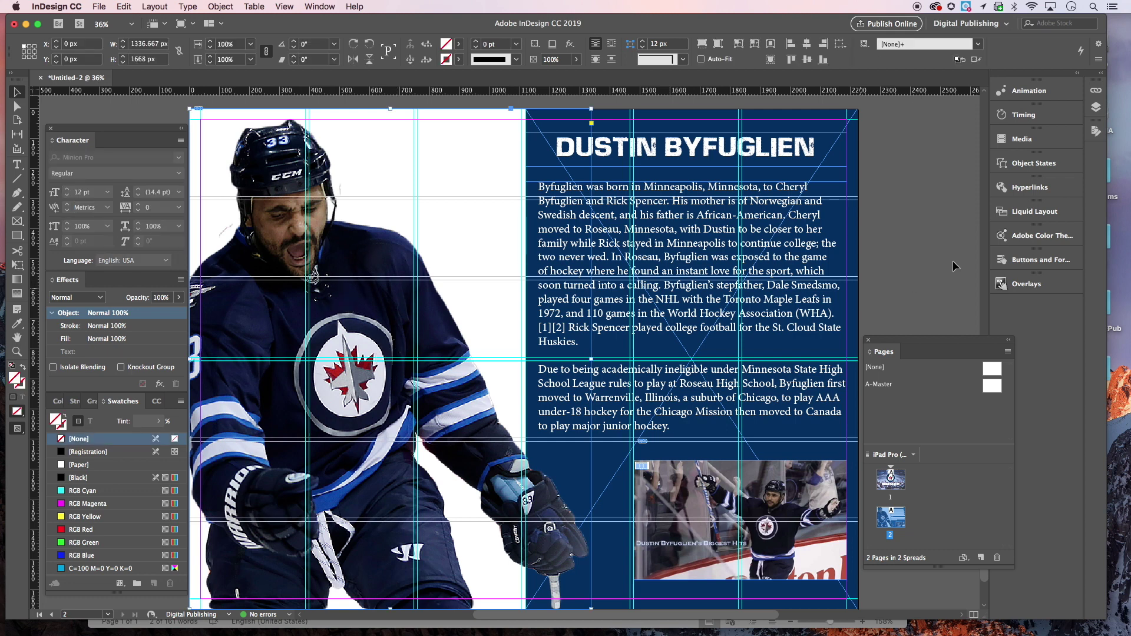
{"action": "left_click", "coordinate": [1033, 94]}
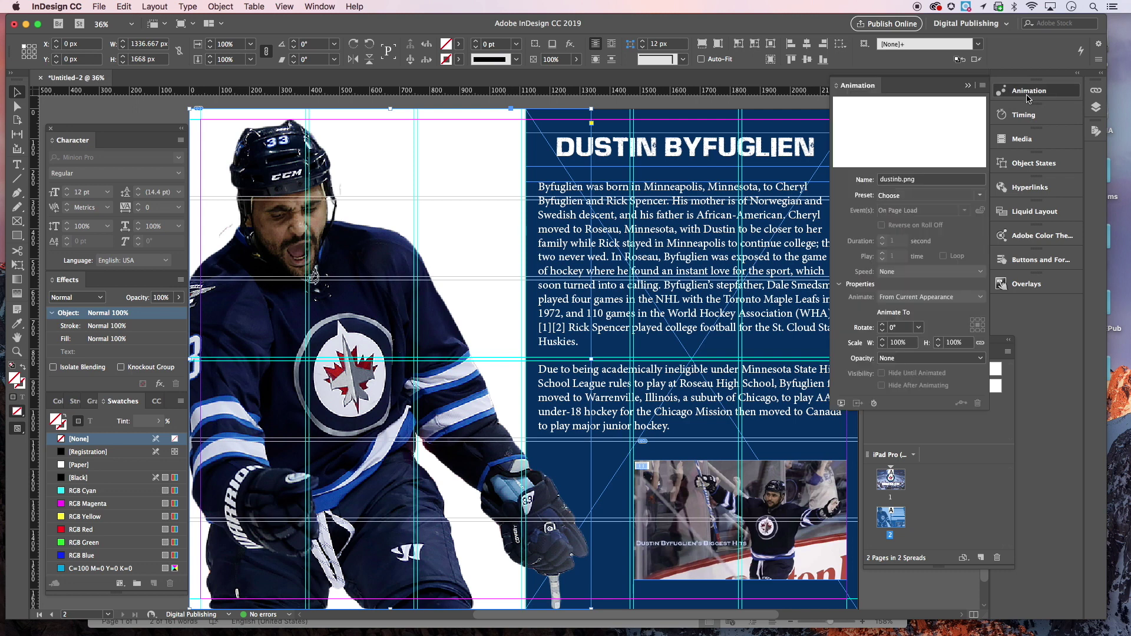
{"action": "left_click", "coordinate": [981, 195]}
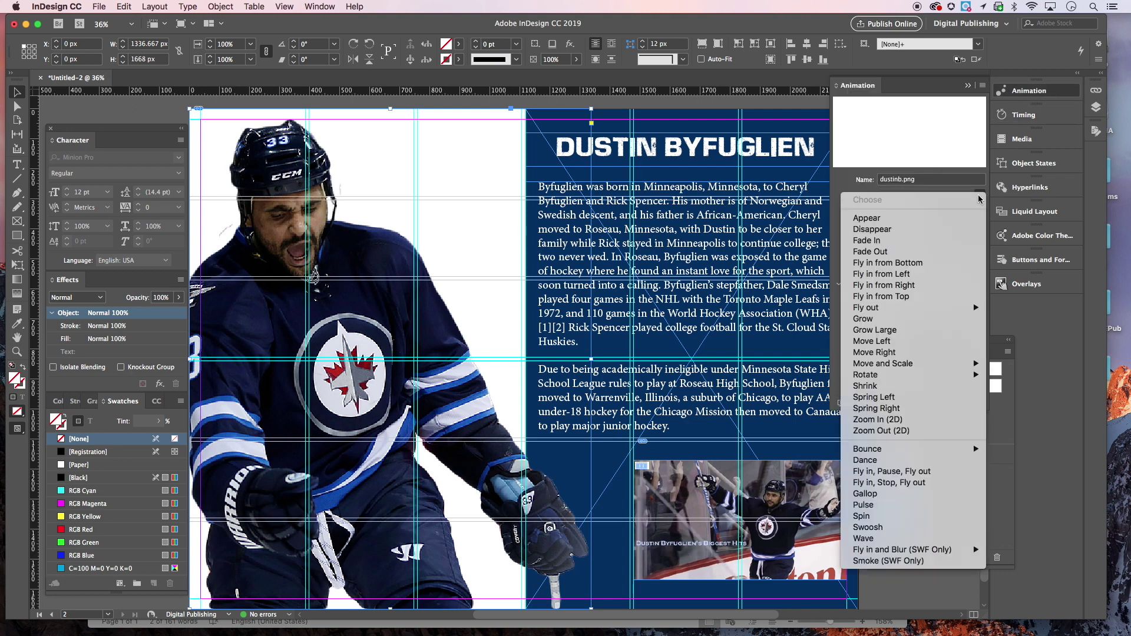
{"action": "left_click", "coordinate": [882, 276]}
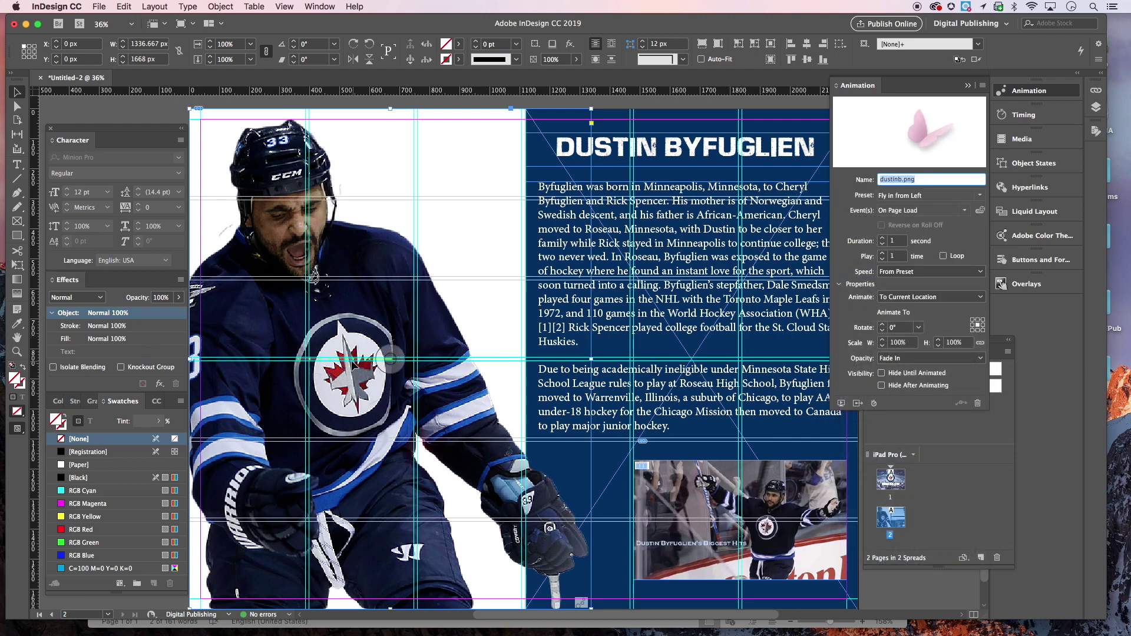
{"action": "left_click", "coordinate": [330, 359]}
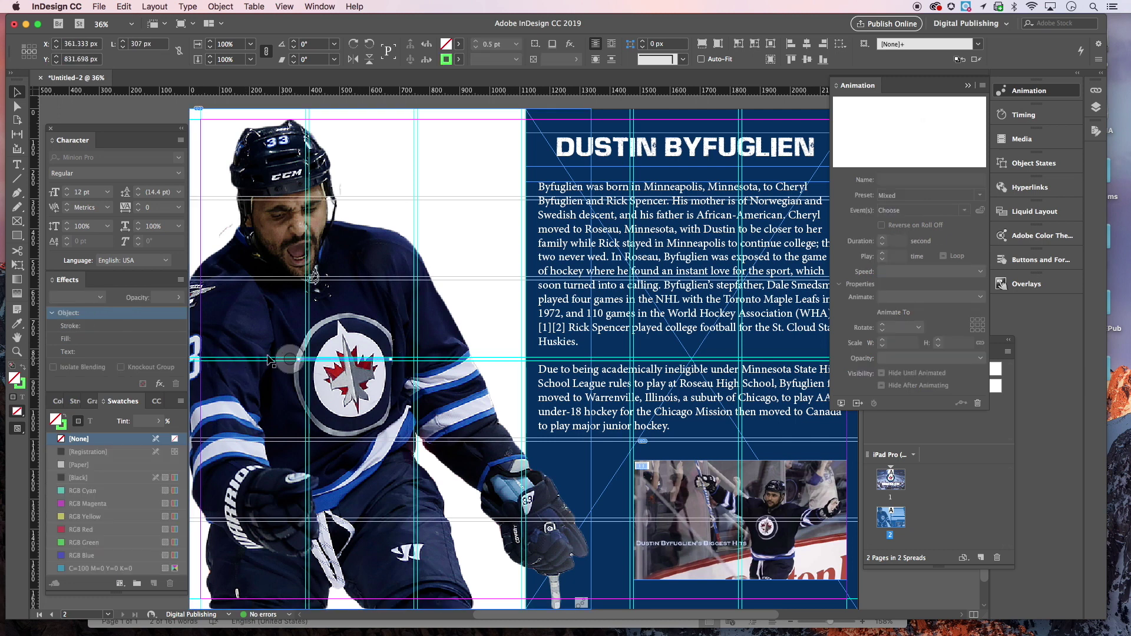
{"action": "left_click", "coordinate": [289, 359]}
{"action": "scroll", "coordinate": [265, 362], "scroll_direction": "left", "scroll_amount": 5}
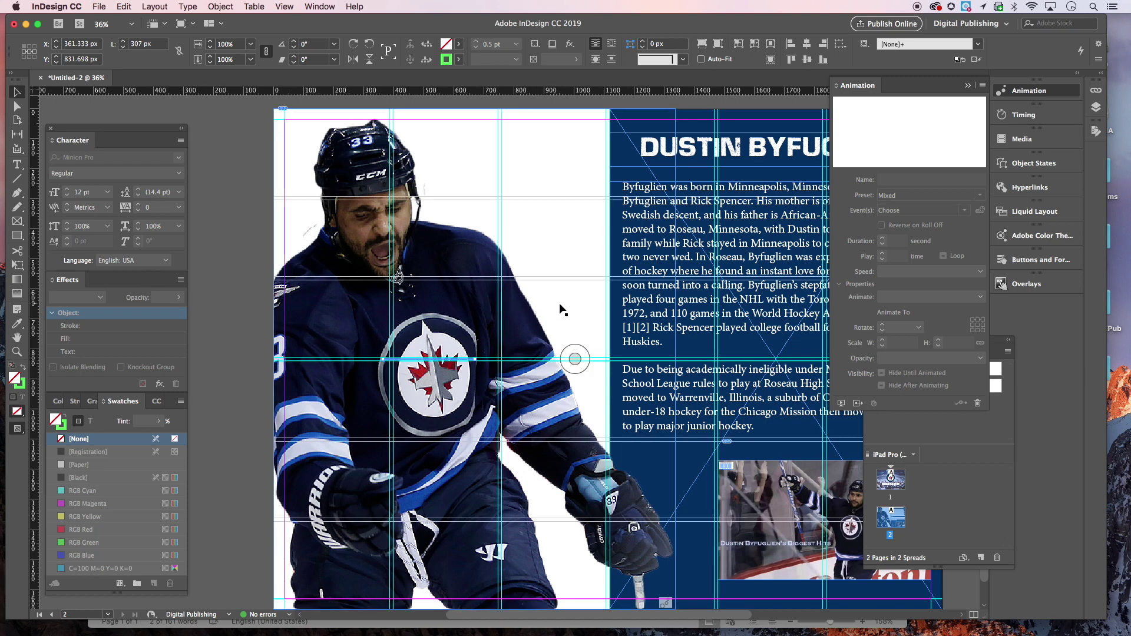
{"action": "left_click", "coordinate": [435, 317]}
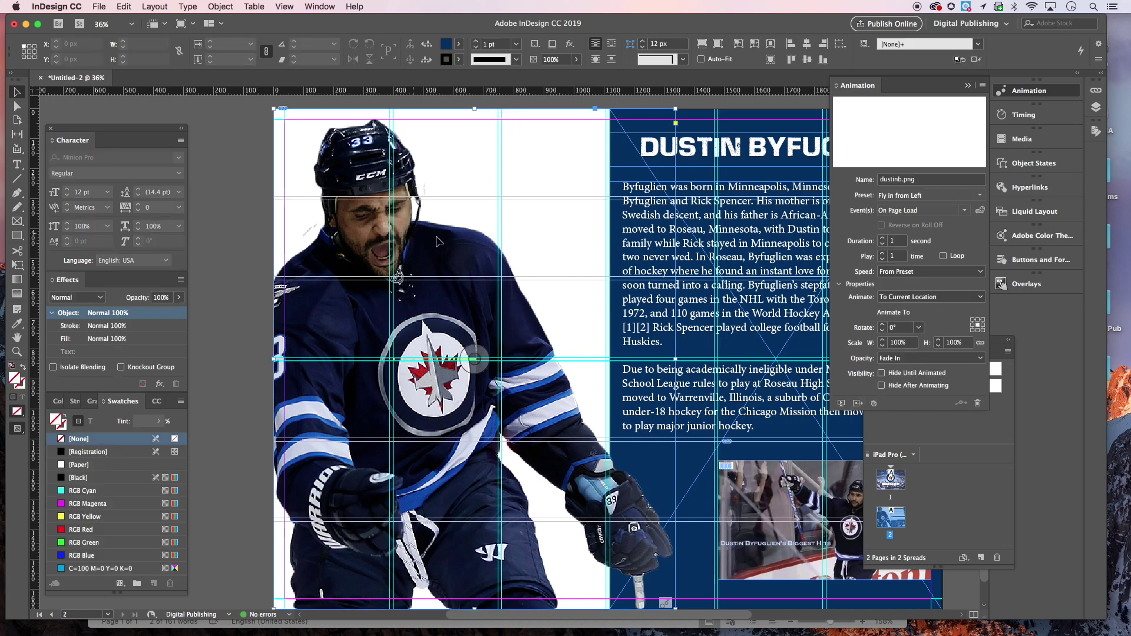
{"action": "scroll", "coordinate": [465, 320], "scroll_direction": "right", "scroll_amount": 5}
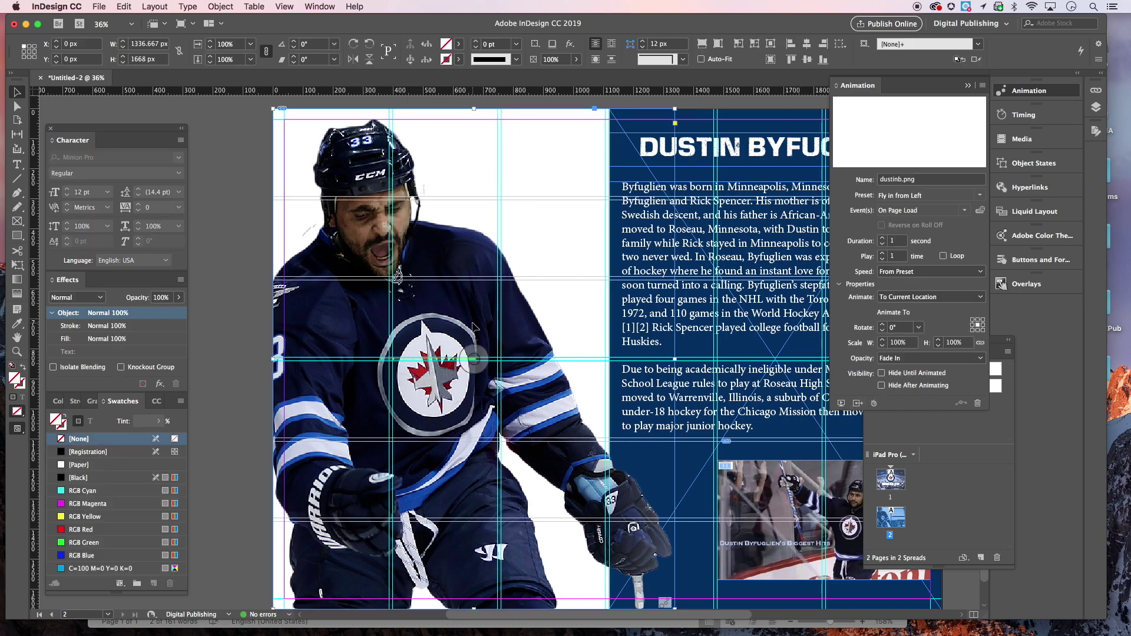
- Apply the Fly in from Right animation to the player-name heading on page 2
{"action": "left_click", "coordinate": [628, 141]}
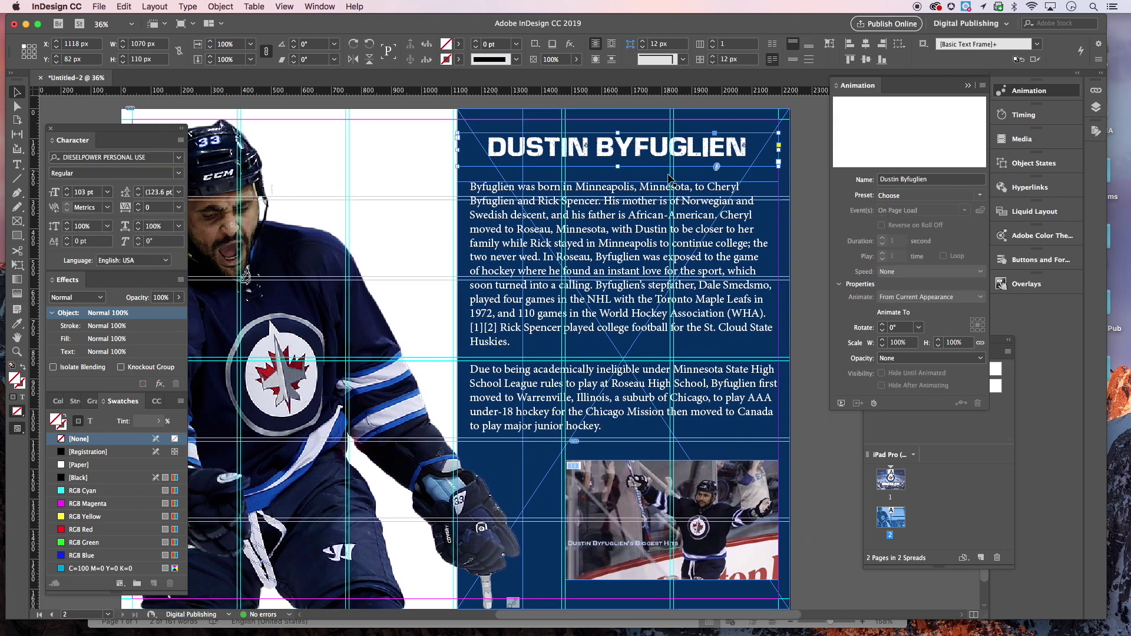
{"action": "scroll", "coordinate": [670, 177], "scroll_direction": "right", "scroll_amount": 3}
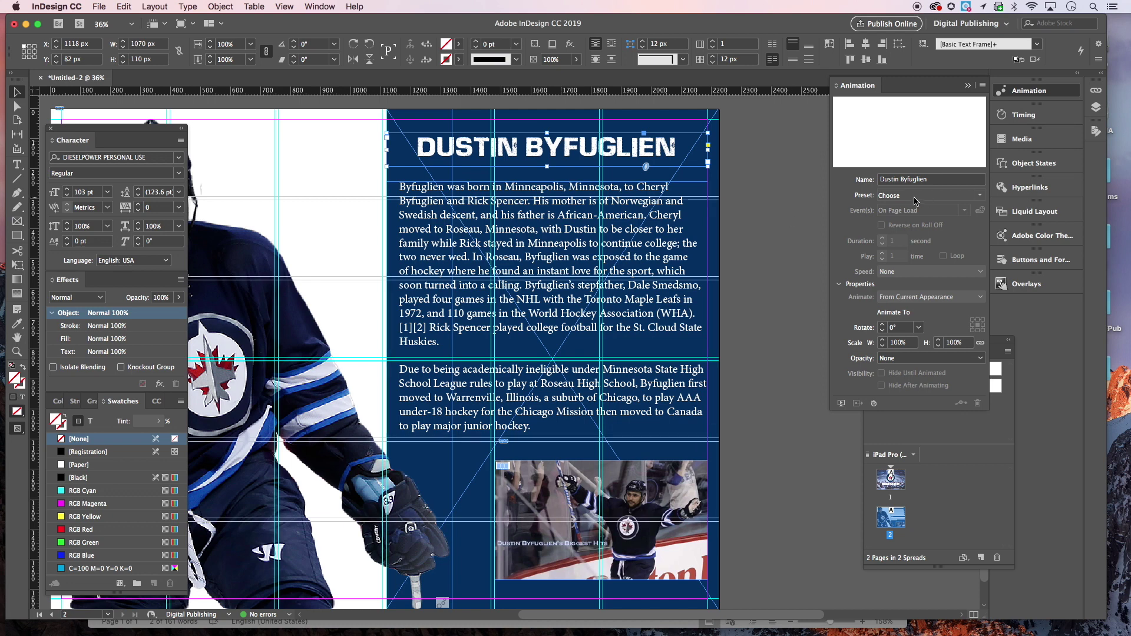
{"action": "left_click", "coordinate": [975, 196]}
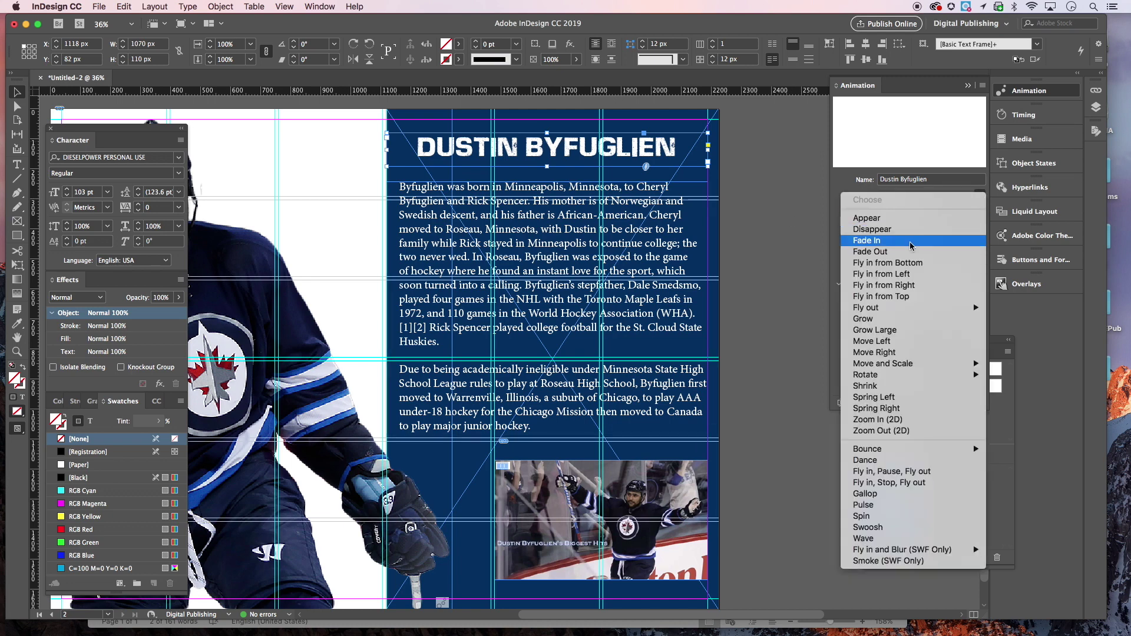
{"action": "left_click", "coordinate": [902, 286]}
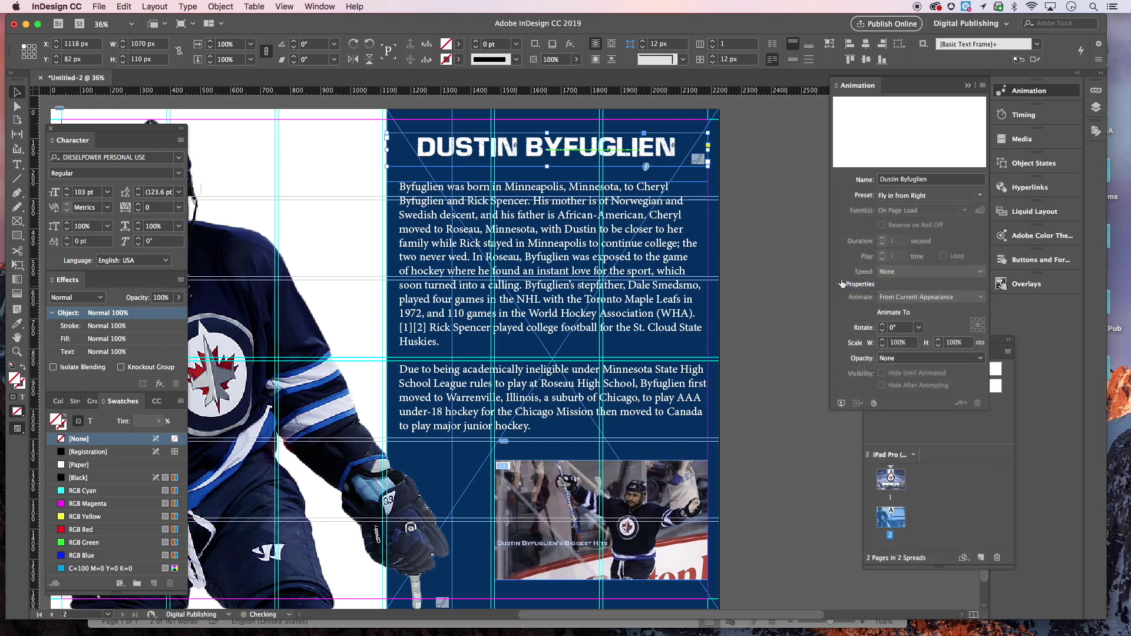
- Apply the Fade In animation to the biography text frame below the heading
{"action": "left_click", "coordinate": [599, 287]}
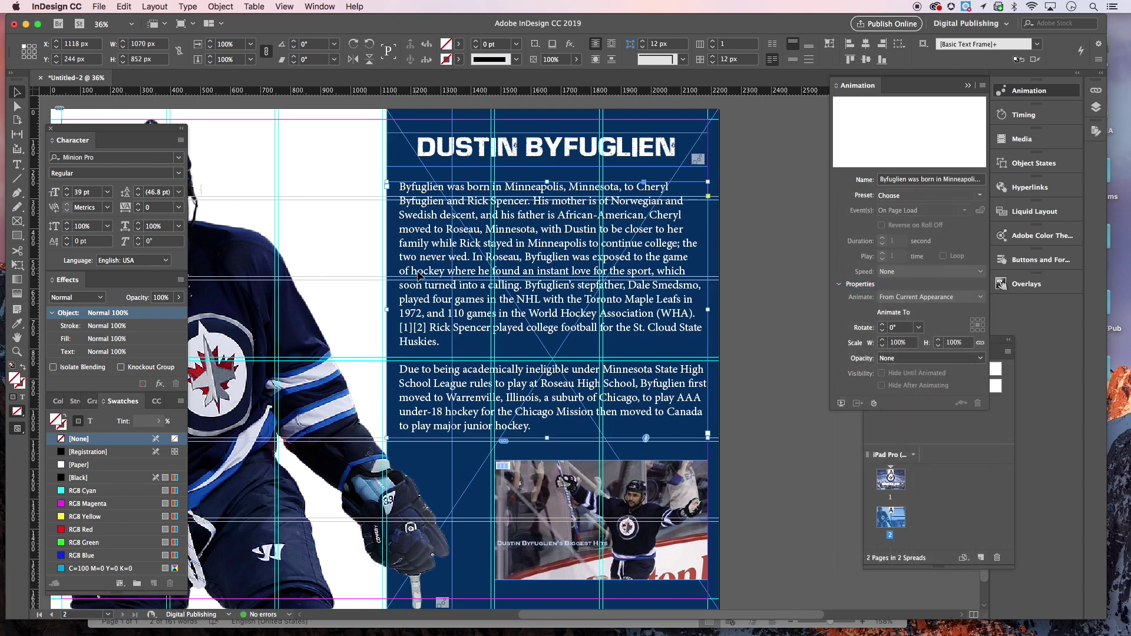
{"action": "left_click", "coordinate": [979, 204]}
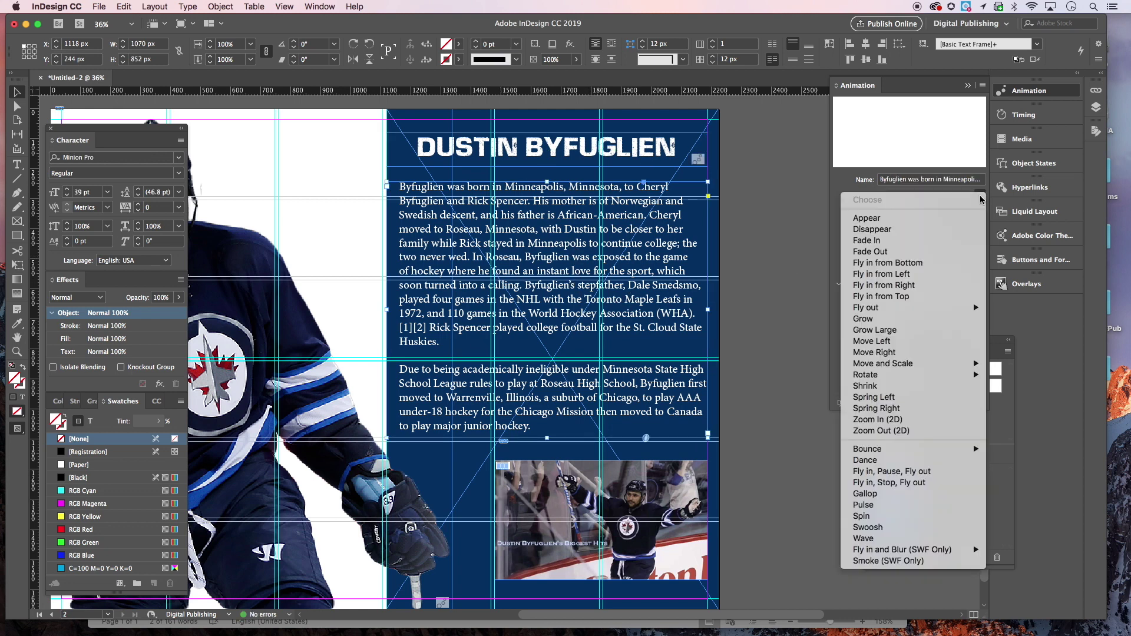
{"action": "left_click", "coordinate": [888, 241]}
{"action": "scroll", "coordinate": [577, 347], "scroll_direction": "left", "scroll_amount": 5}
{"action": "scroll", "coordinate": [578, 348], "scroll_direction": "right", "scroll_amount": 2}
{"action": "scroll", "coordinate": [577, 345], "scroll_direction": "right", "scroll_amount": 5}
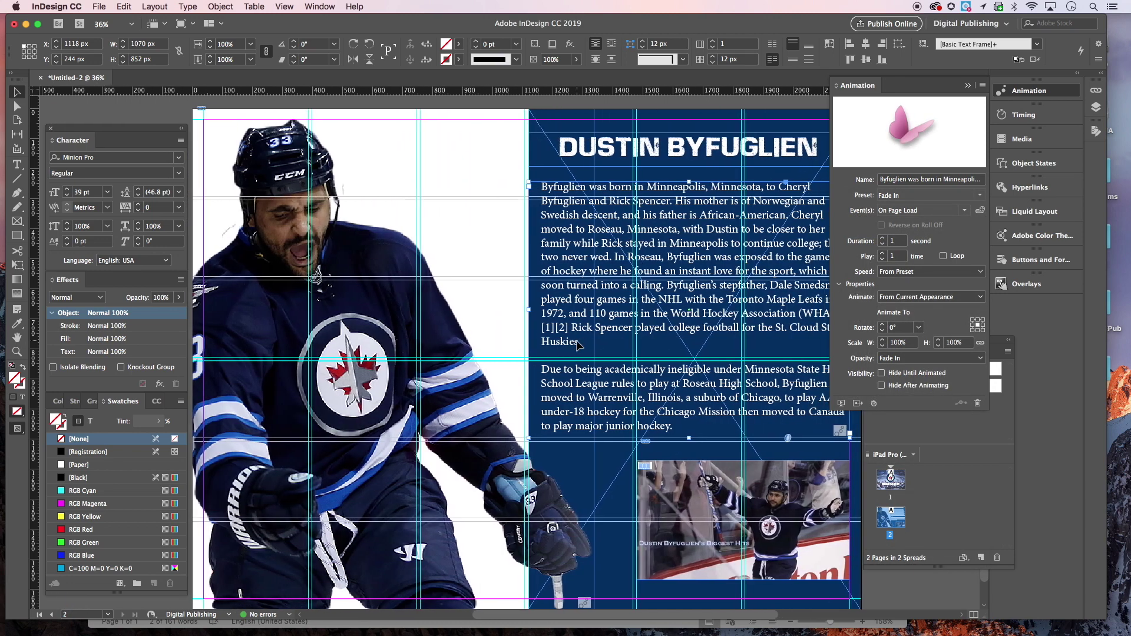
- Preview page 2's animations in the EPUB interactivity preview and close the preview
{"action": "scroll", "coordinate": [578, 346], "scroll_direction": "left", "scroll_amount": 3}
{"action": "scroll", "coordinate": [578, 346], "scroll_direction": "left", "scroll_amount": 3}
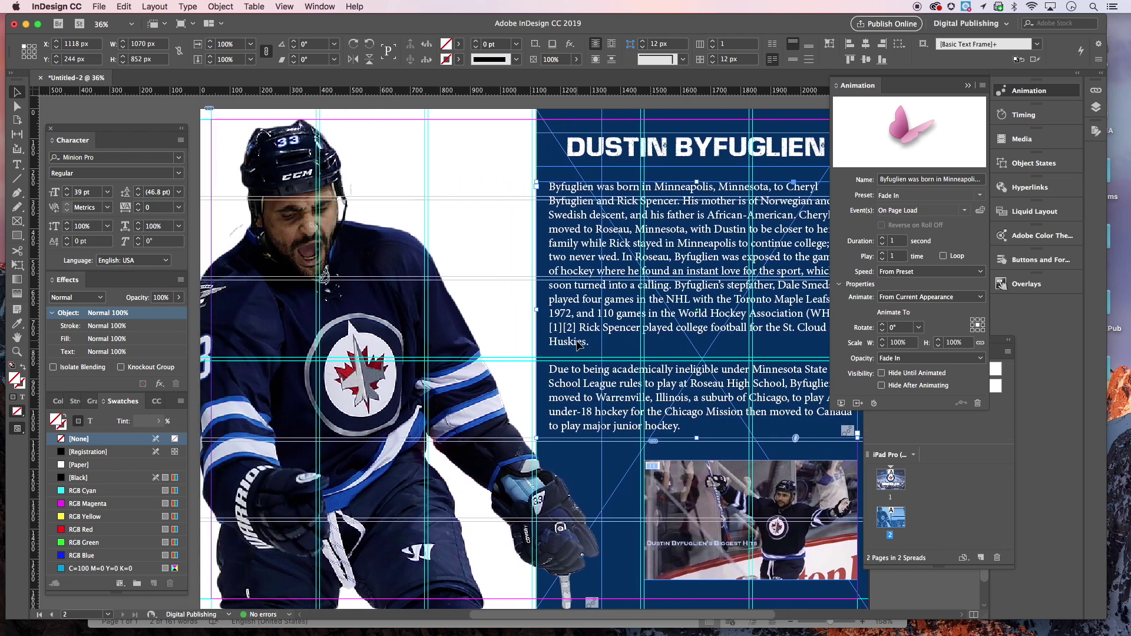
{"action": "scroll", "coordinate": [577, 346], "scroll_direction": "right", "scroll_amount": 1}
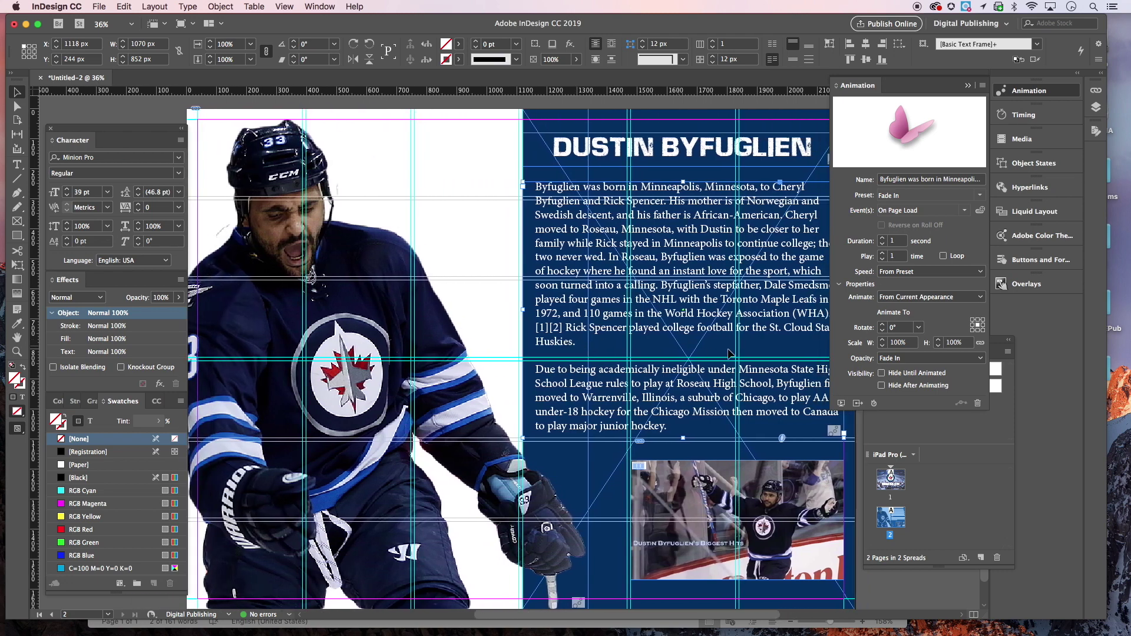
{"action": "left_click", "coordinate": [842, 404]}
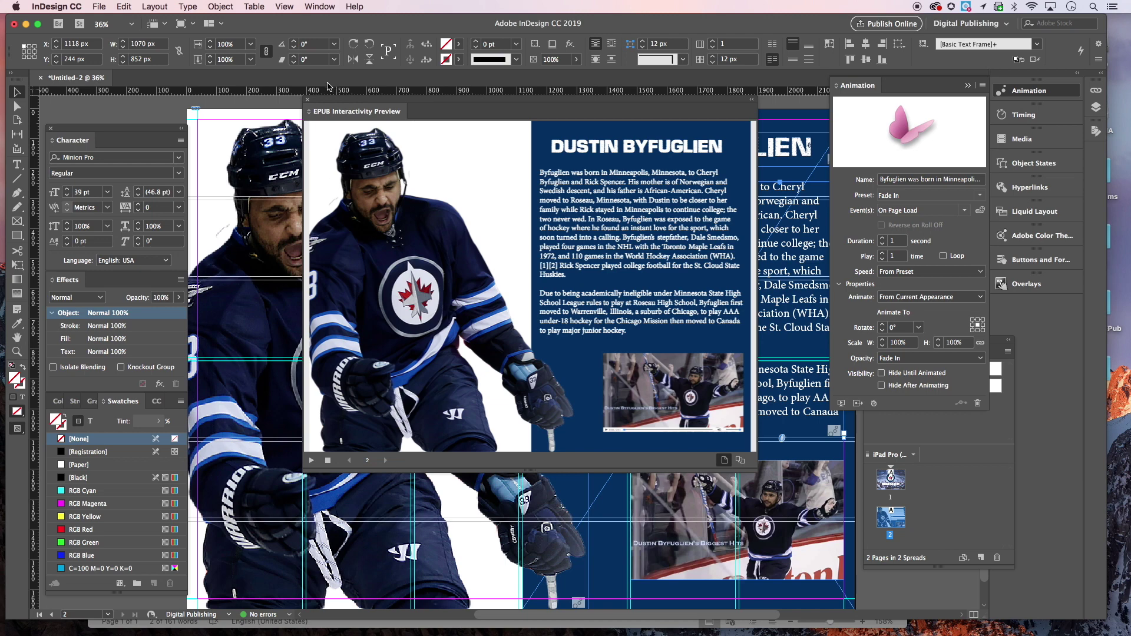
{"action": "left_click", "coordinate": [308, 102]}
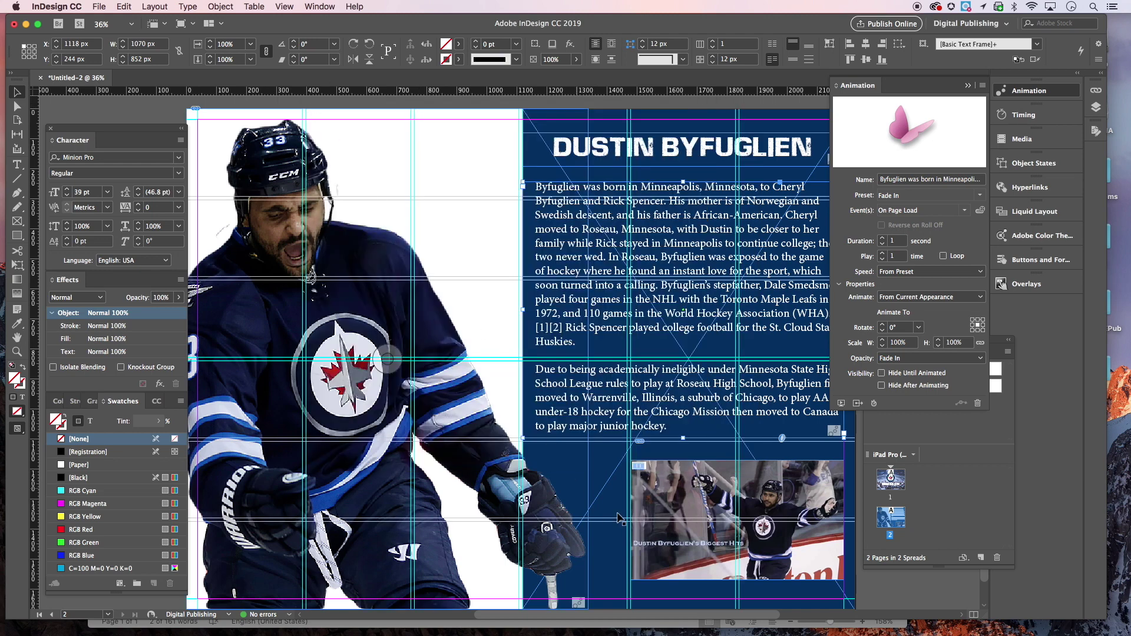
- Apply an animation preset to the biggest_hits.mp4 video frame below the biography
{"action": "left_click", "coordinate": [718, 485]}
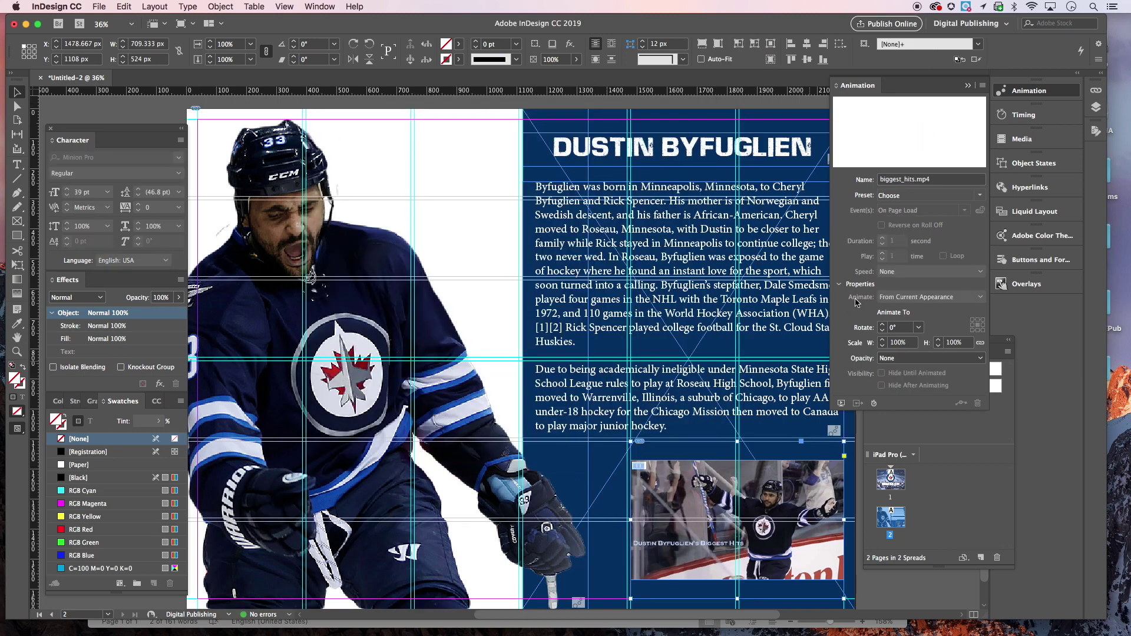
{"action": "left_click", "coordinate": [983, 196]}
{"action": "left_click", "coordinate": [896, 240]}
{"action": "left_click", "coordinate": [449, 249]}
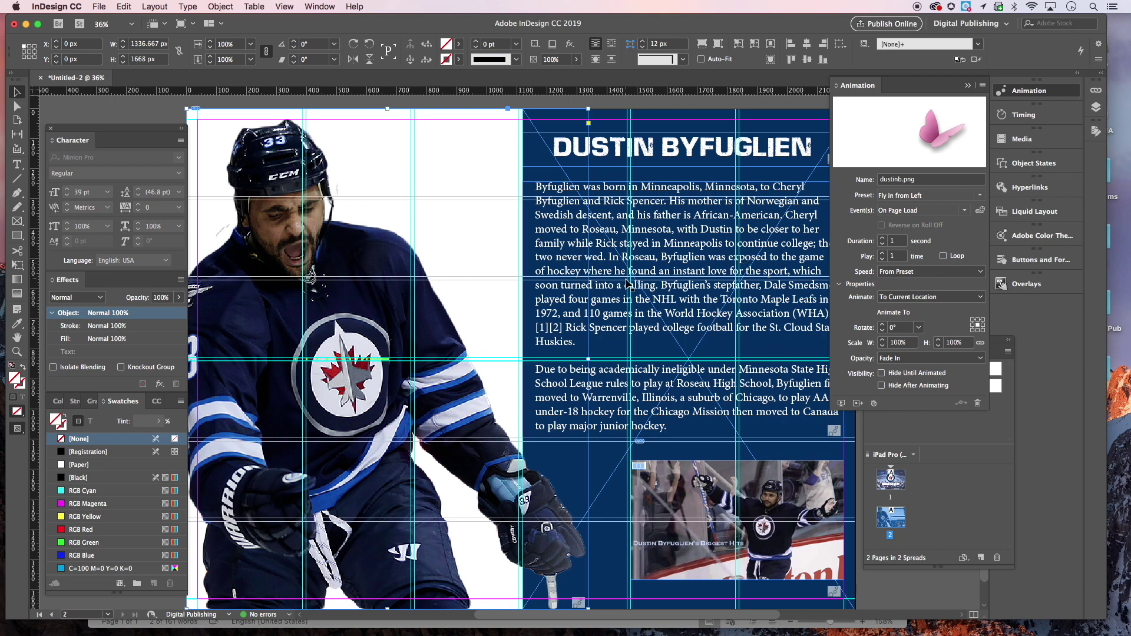
{"action": "scroll", "coordinate": [628, 281], "scroll_direction": "left", "scroll_amount": 3}
{"action": "scroll", "coordinate": [628, 281], "scroll_direction": "right", "scroll_amount": 5}
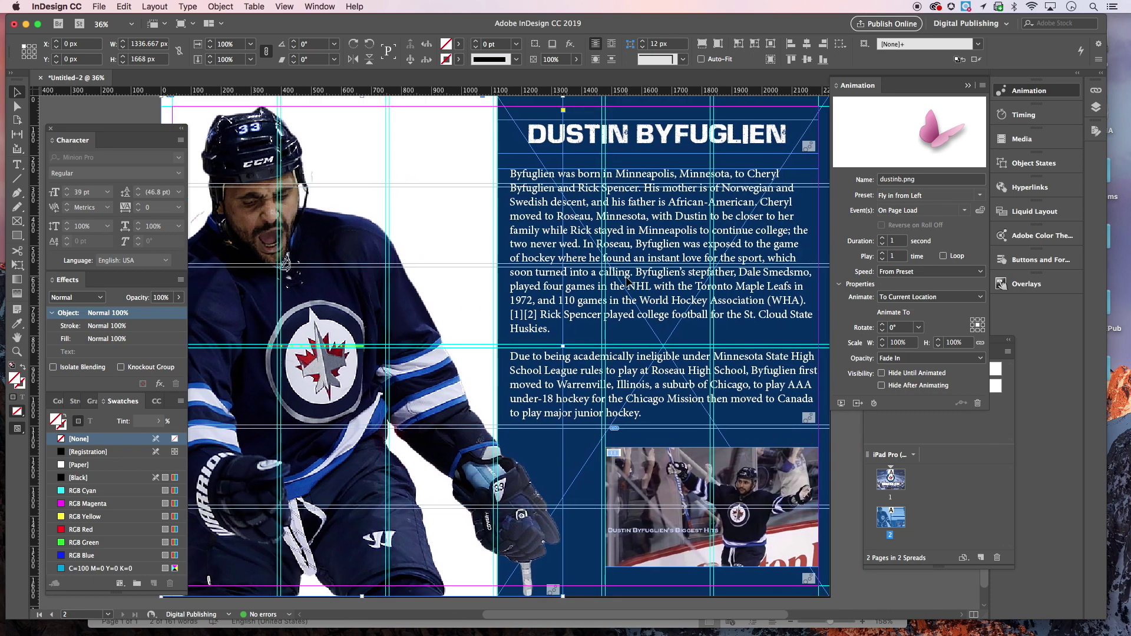
{"action": "scroll", "coordinate": [628, 282], "scroll_direction": "up", "scroll_amount": 5}
{"action": "scroll", "coordinate": [628, 282], "scroll_direction": "left", "scroll_amount": 4}
{"action": "scroll", "coordinate": [628, 281], "scroll_direction": "down", "scroll_amount": 5}
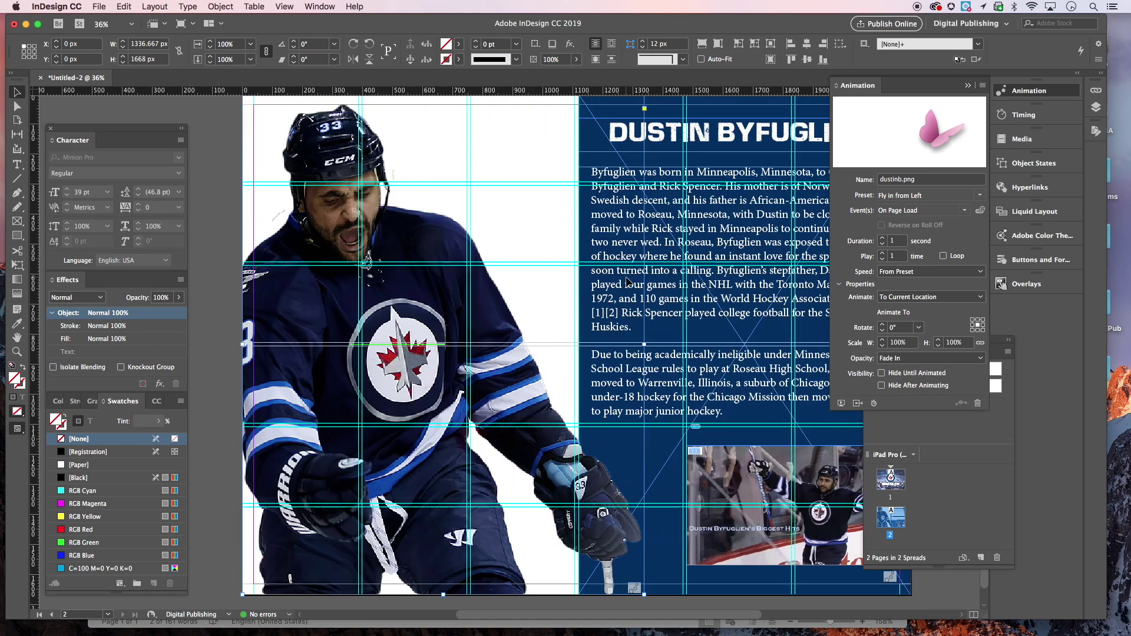
{"action": "double_click", "coordinate": [890, 478]}
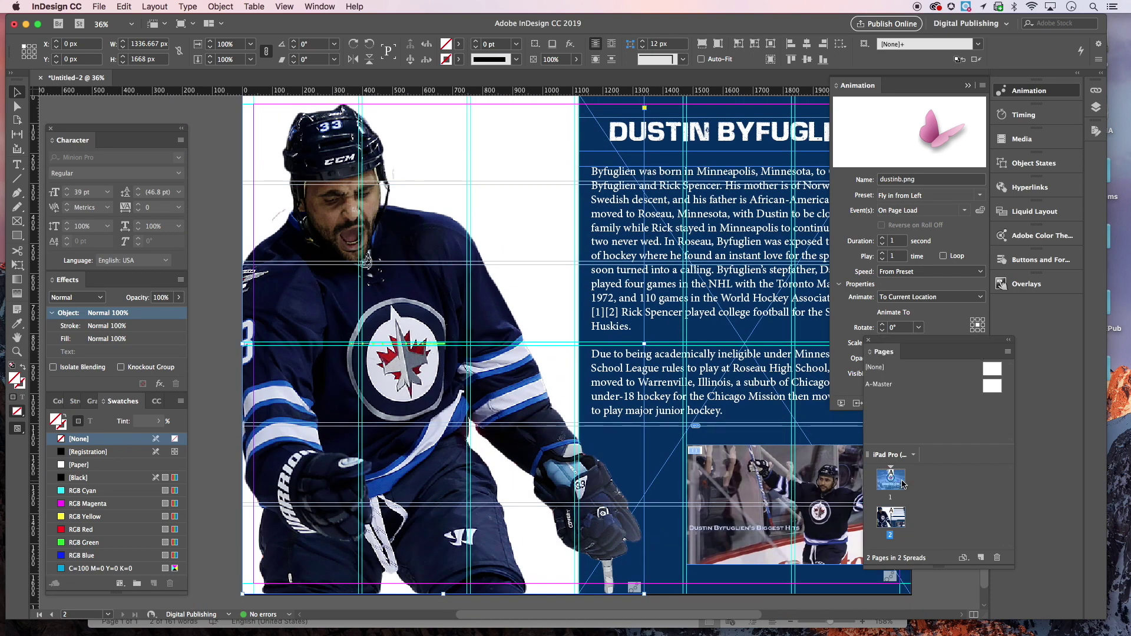
{"action": "double_click", "coordinate": [891, 518]}
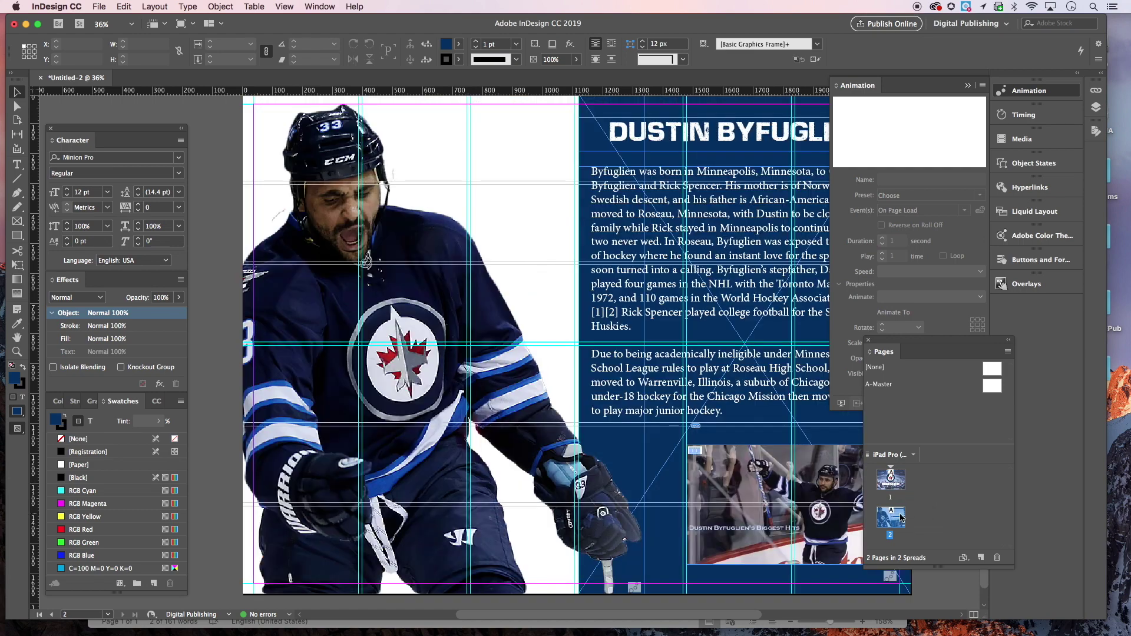
{"action": "scroll", "coordinate": [661, 382], "scroll_direction": "right", "scroll_amount": 3}
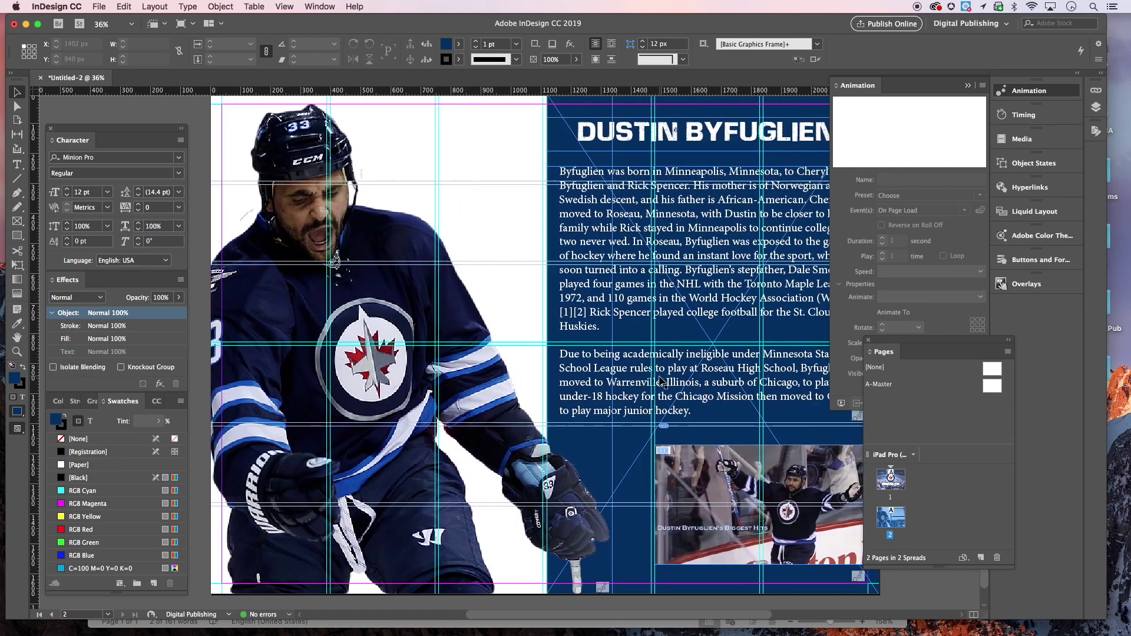
{"action": "scroll", "coordinate": [661, 382], "scroll_direction": "up", "scroll_amount": 1}
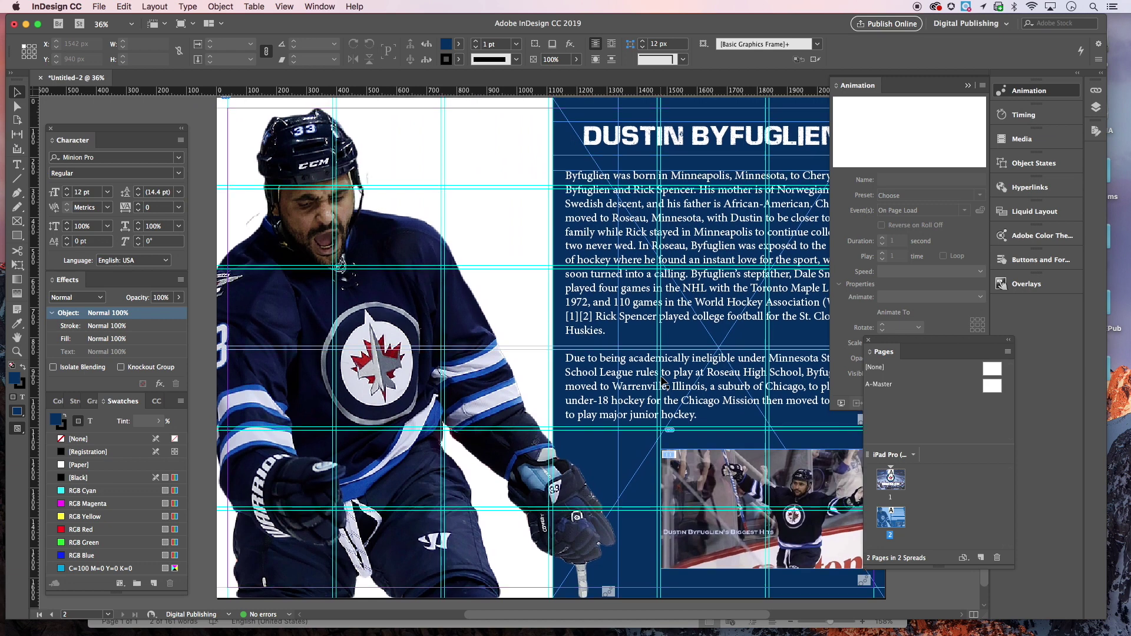
{"action": "scroll", "coordinate": [661, 382], "scroll_direction": "right", "scroll_amount": 2}
{"action": "scroll", "coordinate": [418, 234], "scroll_direction": "left", "scroll_amount": 4}
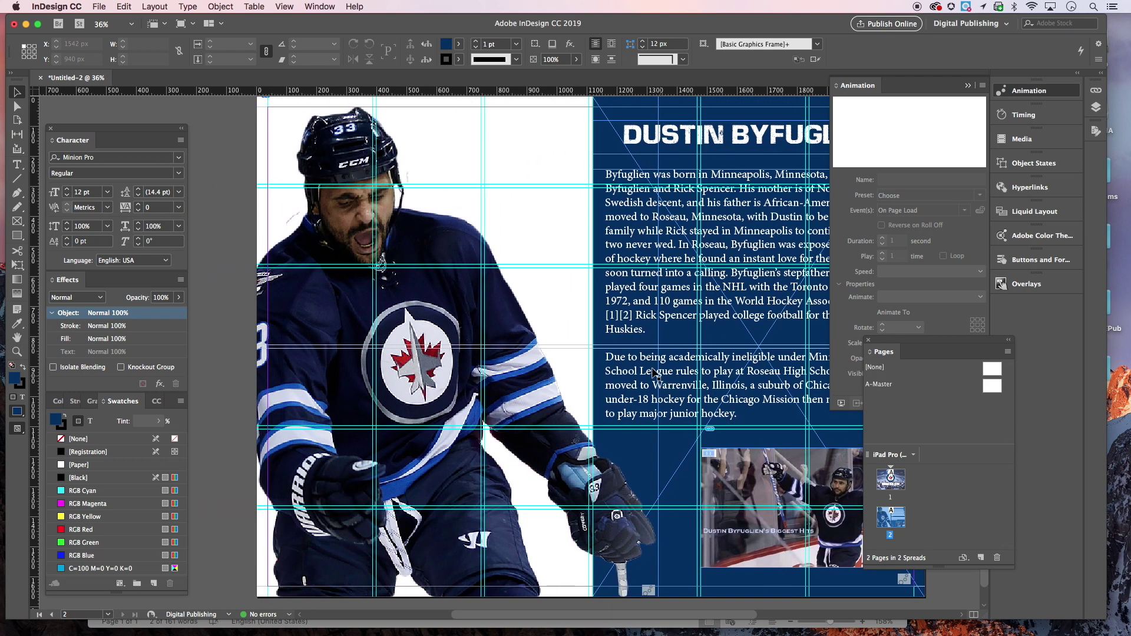
- Nudge the player image about 35 px to the right and extend its frame's left edge back to the page edge
{"action": "left_click", "coordinate": [418, 234]}
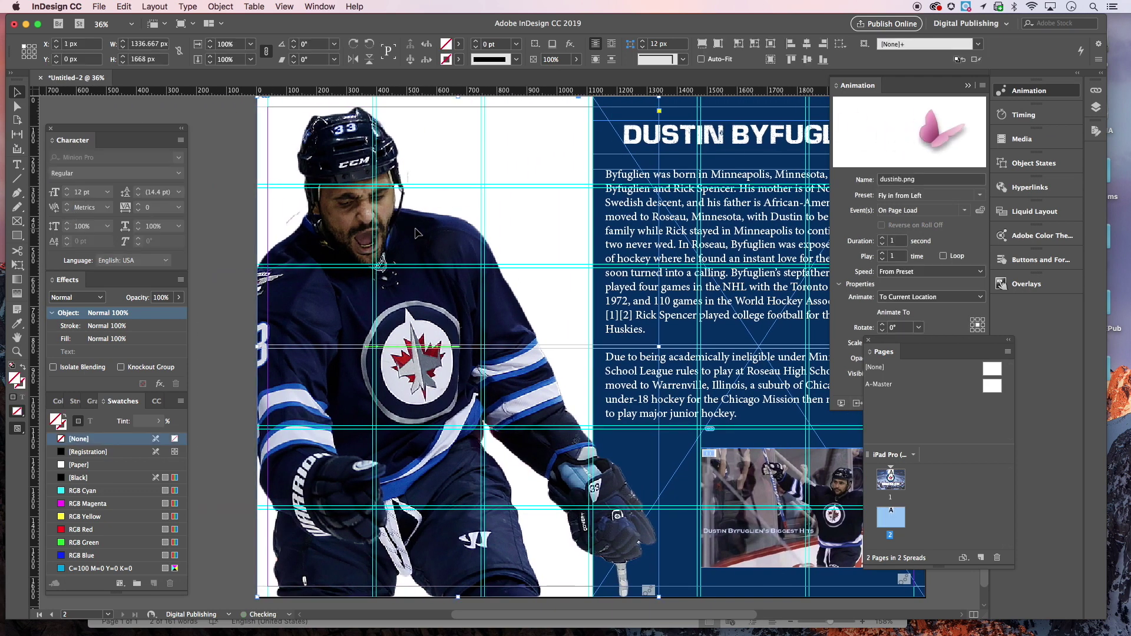
{"action": "key", "text": "Right"}
{"action": "key", "text": "Right"}
{"action": "key", "text": "Right"}
{"action": "key", "text": "Right"}
{"action": "key", "text": "Right"}
{"action": "key", "text": "Right"}
{"action": "key", "text": "Right"}
{"action": "key", "text": "Right"}
{"action": "key", "text": "Right"}
{"action": "key", "text": "Right"}
{"action": "key", "text": "Right"}
{"action": "key", "text": "Right"}
{"action": "key", "text": "Right"}
{"action": "key", "text": "Right"}
{"action": "key", "text": "Right"}
{"action": "key", "text": "Right"}
{"action": "key", "text": "Right"}
{"action": "key", "text": "Right"}
{"action": "key", "text": "Right"}
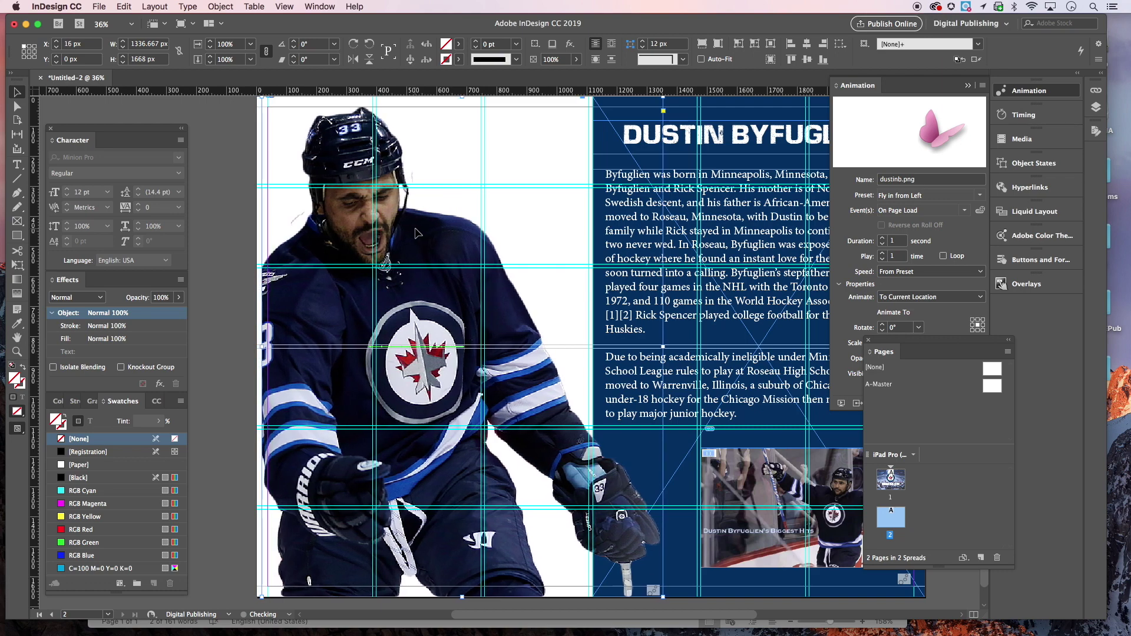
{"action": "key", "text": "Right"}
{"action": "key", "text": "Right"}
{"action": "key", "text": "Right"}
{"action": "key", "text": "Right"}
{"action": "key", "text": "Right"}
{"action": "key", "text": "Right"}
{"action": "key", "text": "Right"}
{"action": "key", "text": "Right"}
{"action": "key", "text": "Right"}
{"action": "key", "text": "Right"}
{"action": "key", "text": "Right"}
{"action": "key", "text": "Right"}
{"action": "key", "text": "Right"}
{"action": "key", "text": "Right"}
{"action": "key", "text": "Right"}
{"action": "key", "text": "Right"}
{"action": "key", "text": "Right"}
{"action": "key", "text": "Right"}
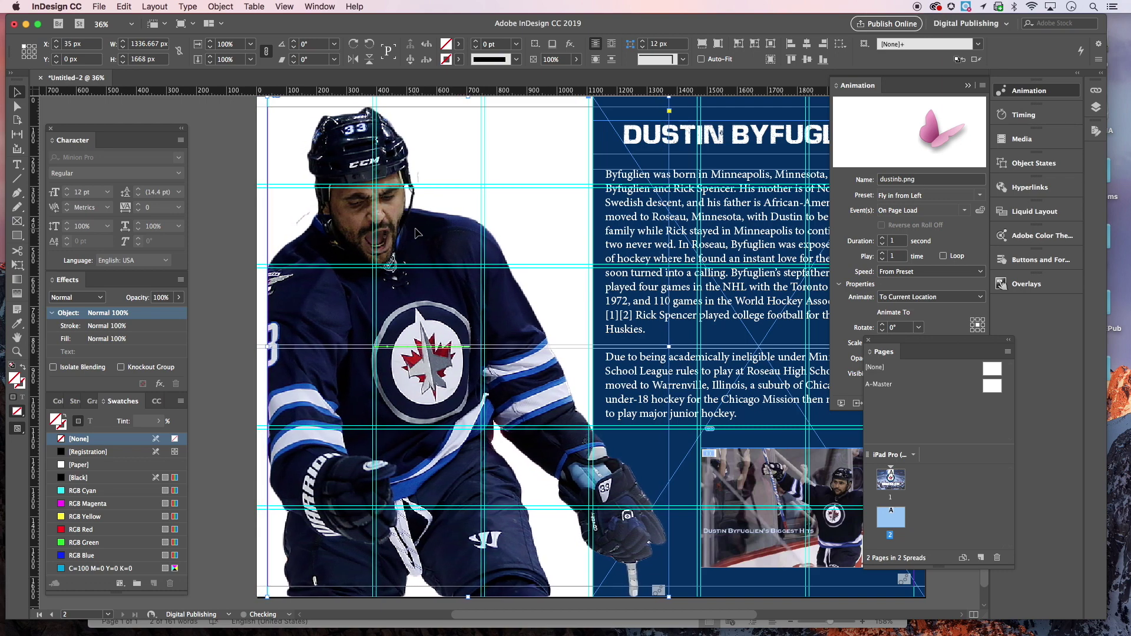
{"action": "left_click_drag", "start_coordinate": [268, 347], "coordinate": [257, 347]}
{"action": "left_click", "coordinate": [227, 300]}
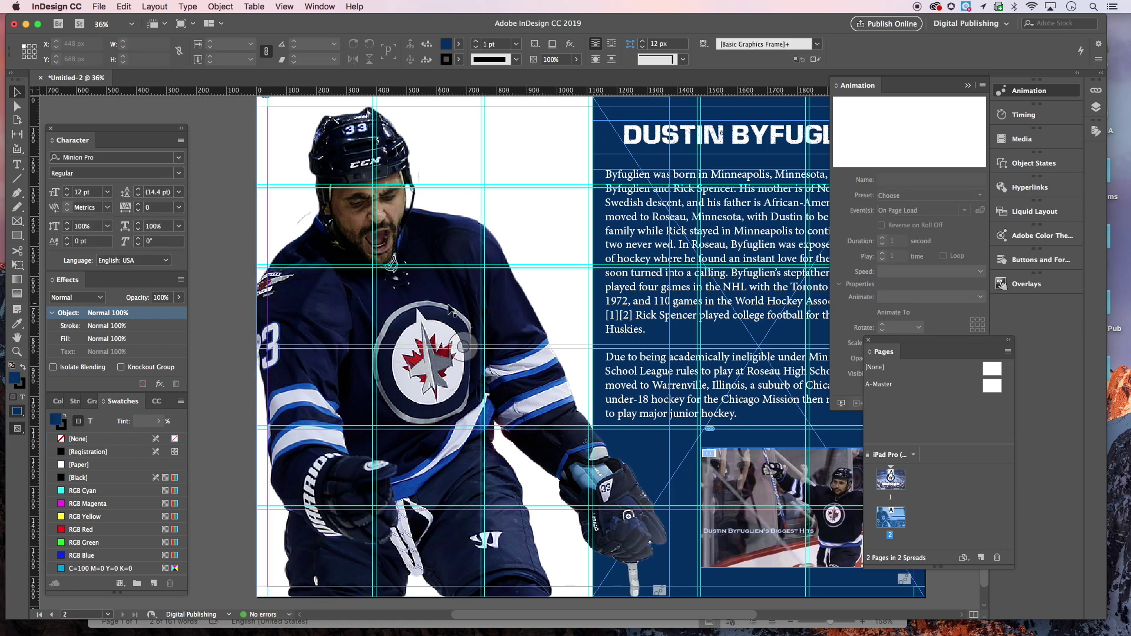
- Draw an empty rectangular frame of about 82 x 78 px at the upper-left margin corner of page 2
{"action": "scroll", "coordinate": [454, 309], "scroll_direction": "right", "scroll_amount": 3}
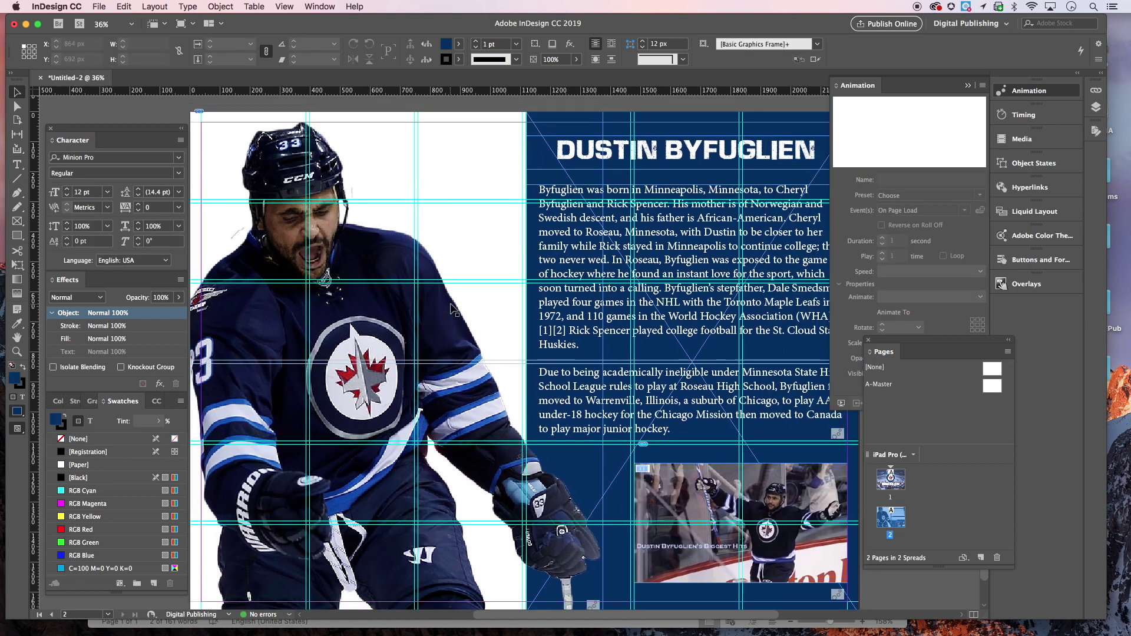
{"action": "scroll", "coordinate": [454, 309], "scroll_direction": "left", "scroll_amount": 3}
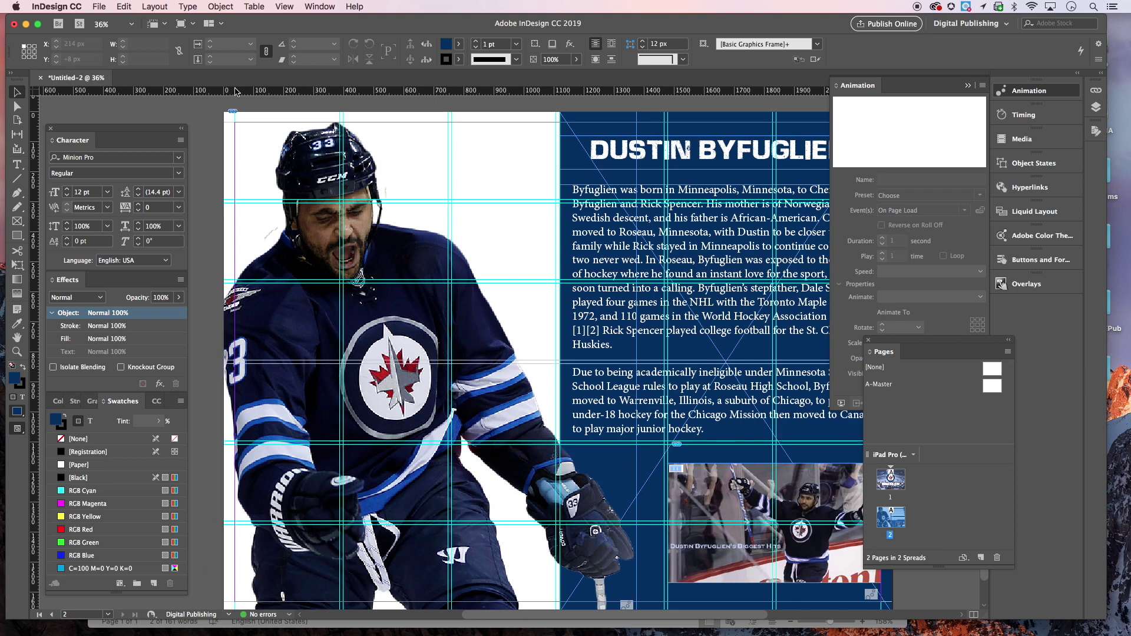
{"action": "left_click", "coordinate": [17, 222]}
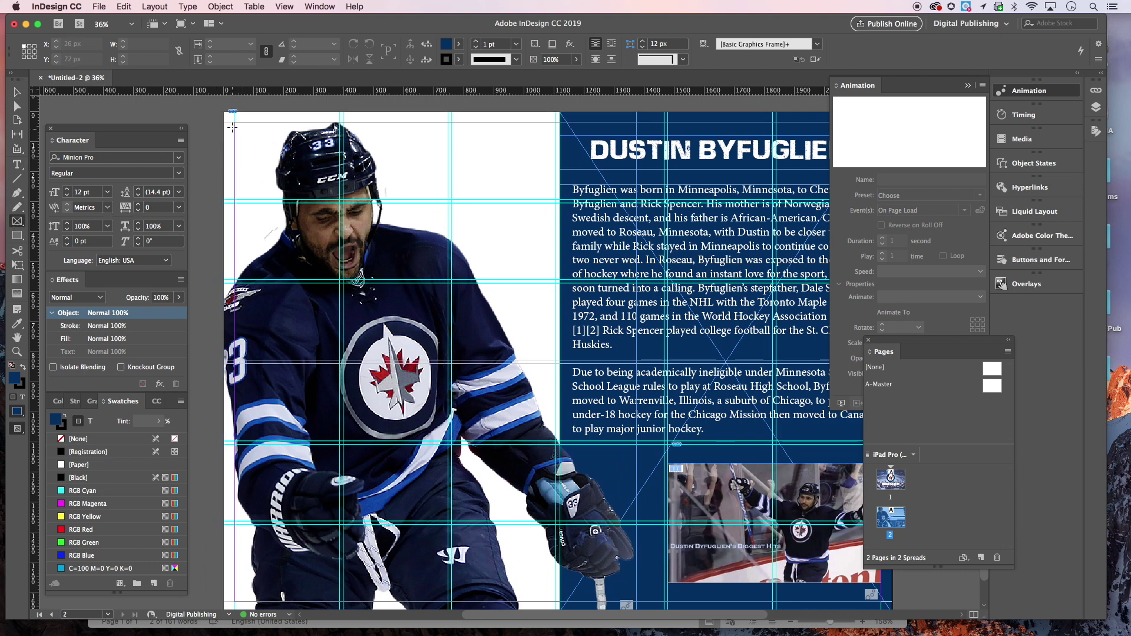
{"action": "mouse_move", "coordinate": [236, 122]}
{"action": "left_mouse_down"}
{"action": "mouse_move", "coordinate": [263, 146]}
{"action": "mouse_move", "coordinate": [249, 134]}
{"action": "left_mouse_up"}
{"action": "left_click", "coordinate": [16, 92]}
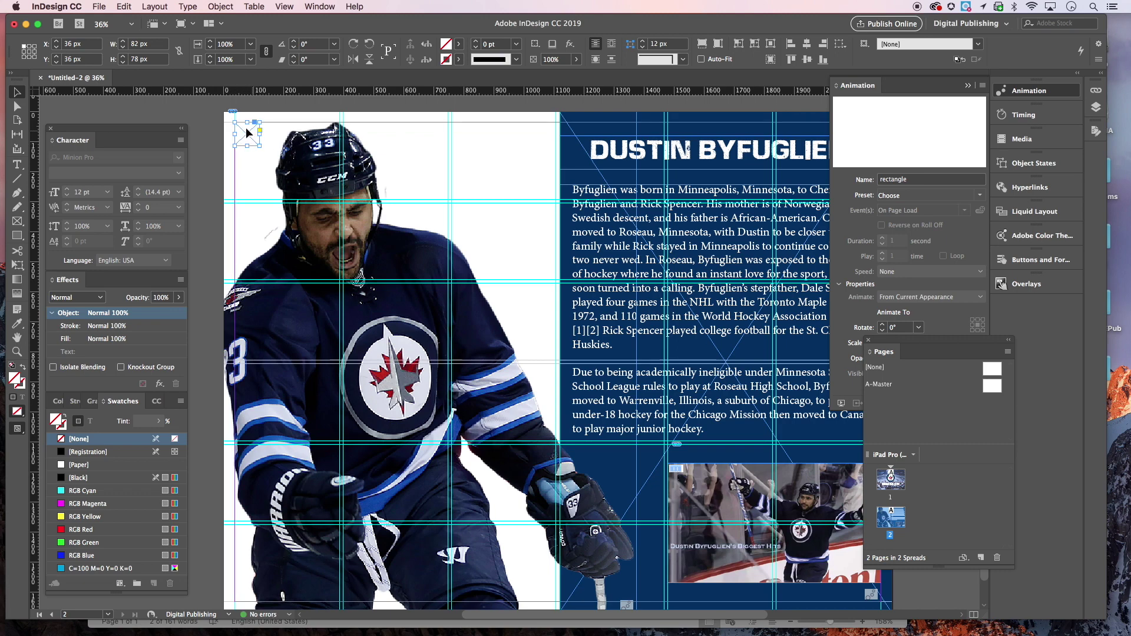
- Place home.eps in the small corner frame and scale it proportionally to the frame
{"action": "left_click", "coordinate": [99, 7]}
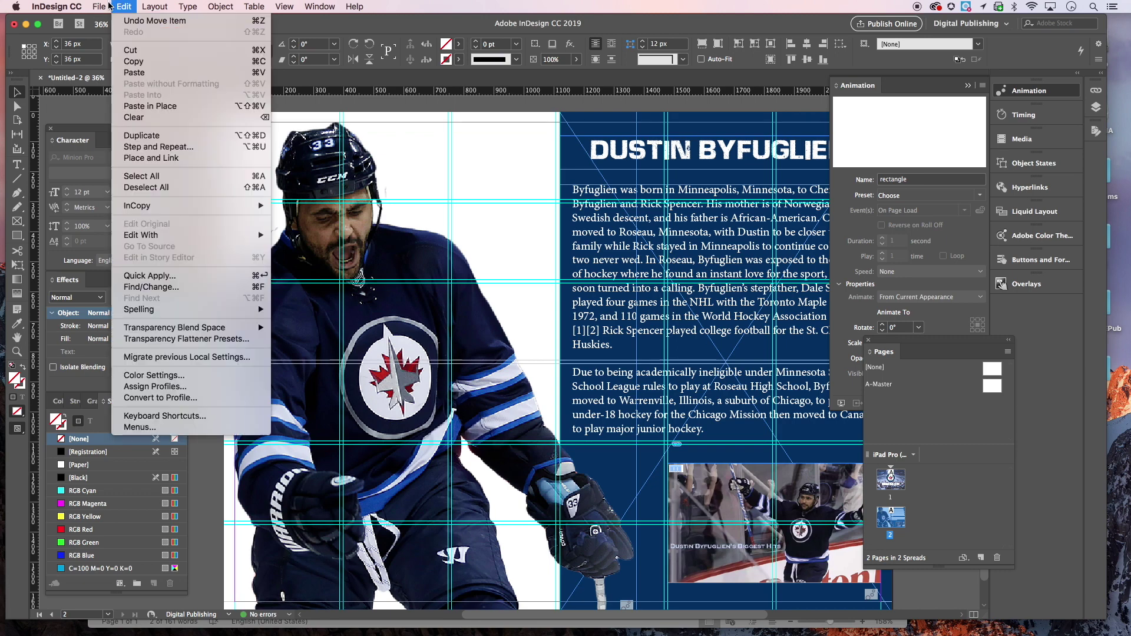
{"action": "left_click", "coordinate": [108, 159]}
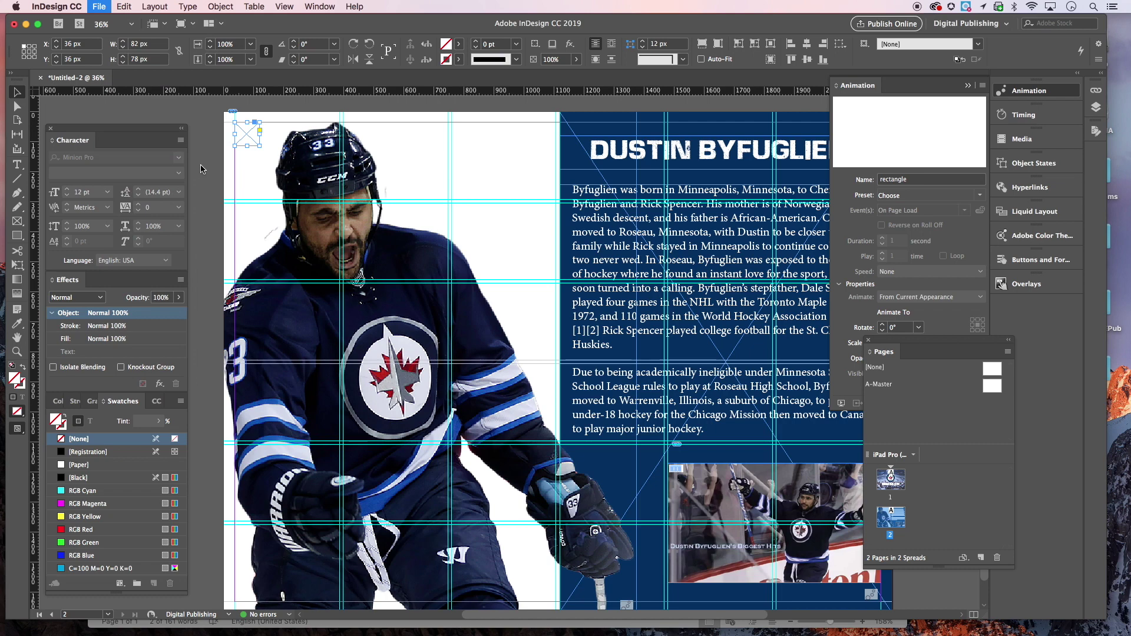
{"action": "left_click", "coordinate": [480, 168]}
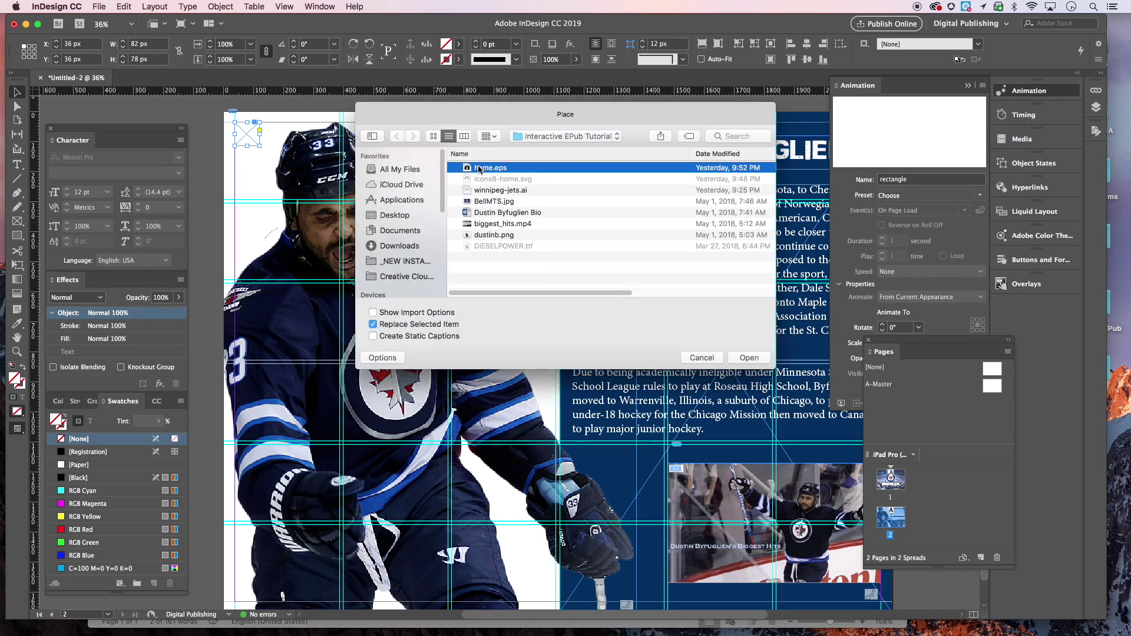
{"action": "left_click", "coordinate": [755, 359]}
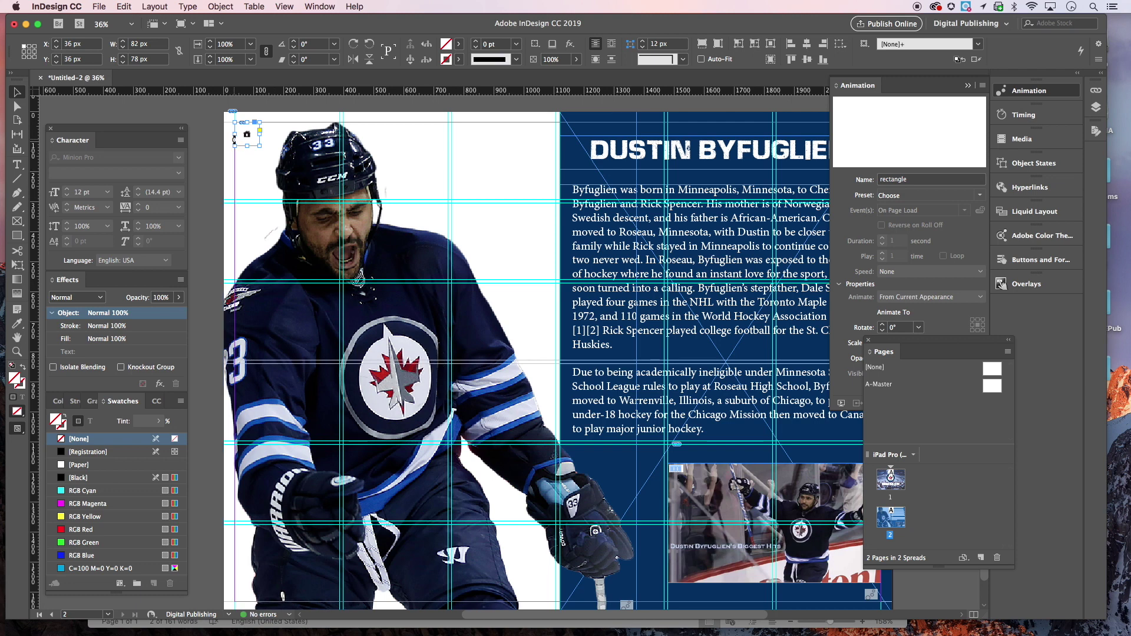
{"action": "left_click", "coordinate": [233, 6]}
{"action": "mouse_move", "coordinate": [315, 216]}
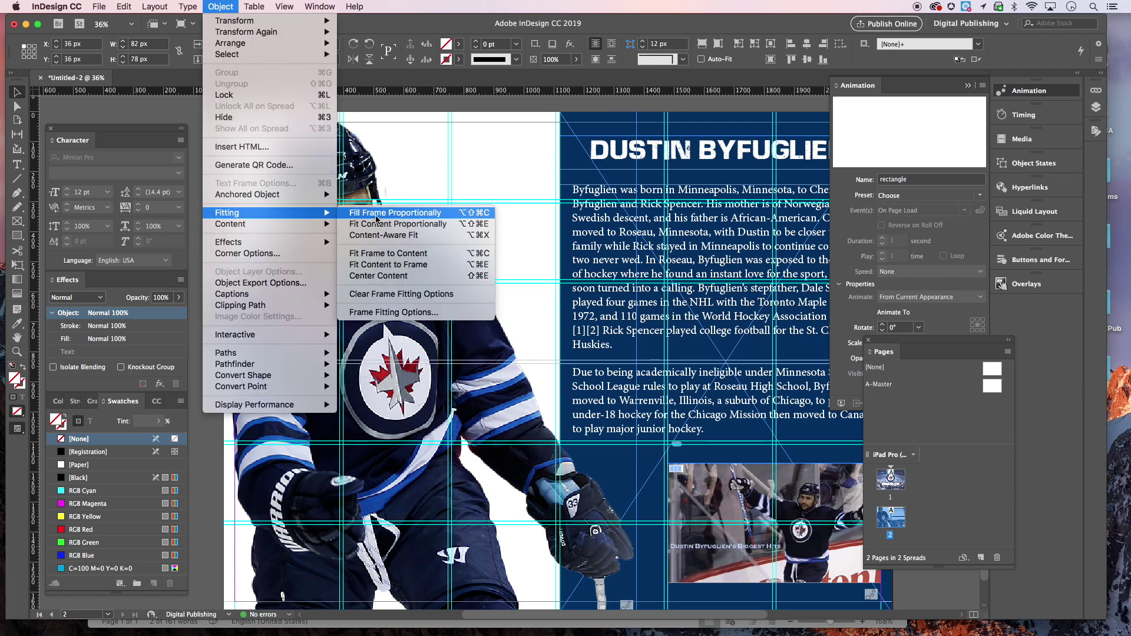
{"action": "left_click", "coordinate": [375, 224]}
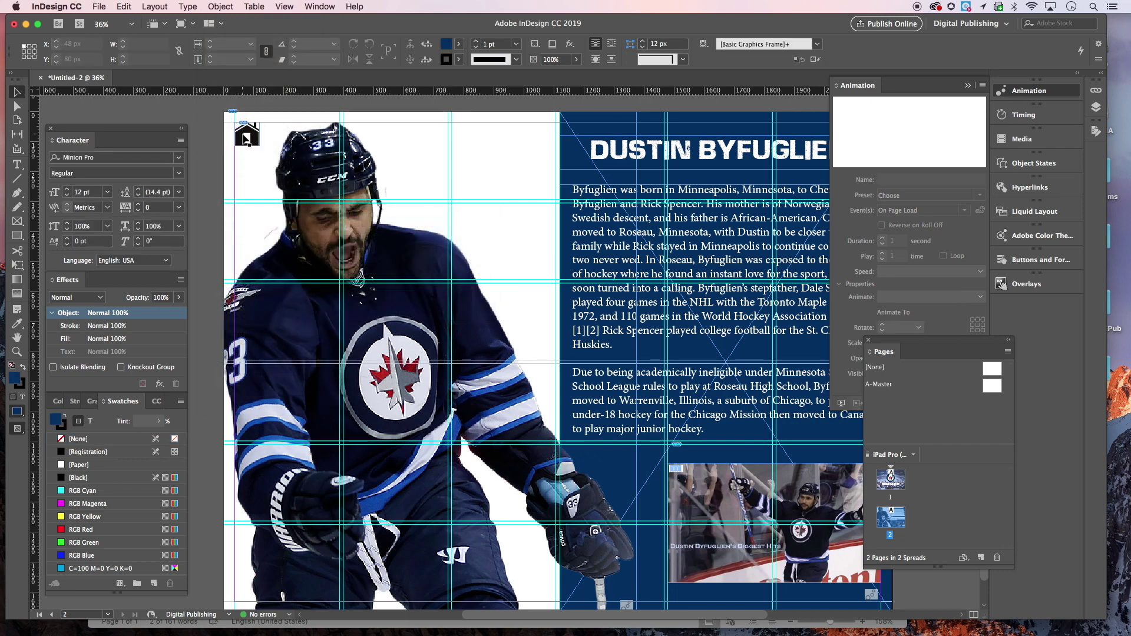
- Convert the home icon into a button with a Go To First Page action on release or tap
{"action": "left_click", "coordinate": [248, 139]}
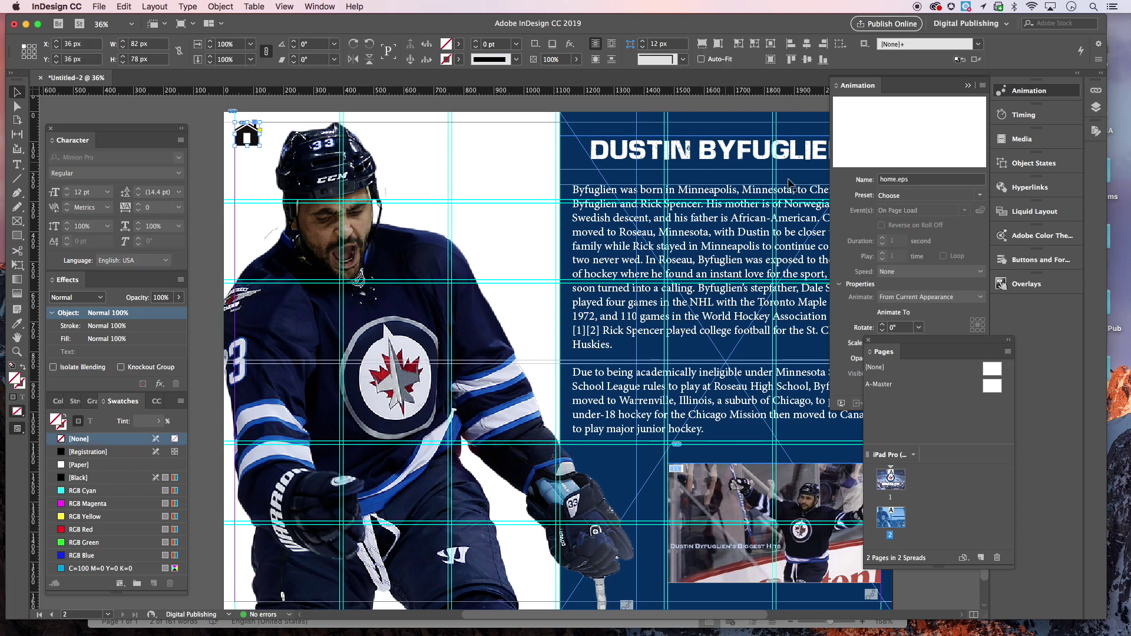
{"action": "left_click", "coordinate": [1023, 261]}
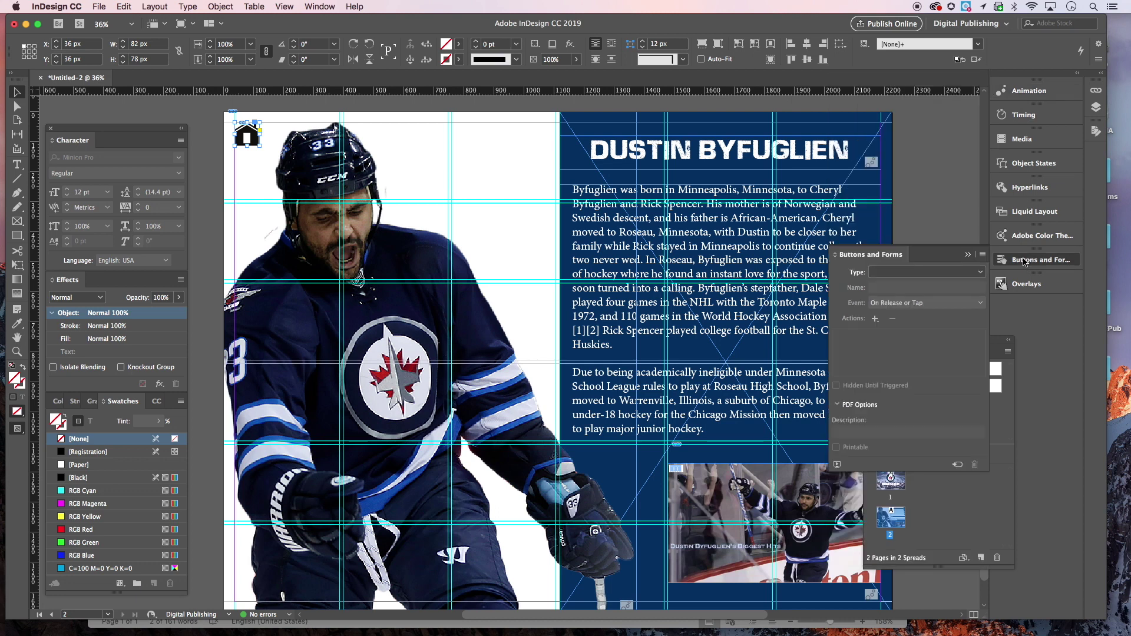
{"action": "left_click", "coordinate": [981, 272]}
{"action": "left_click", "coordinate": [923, 289]}
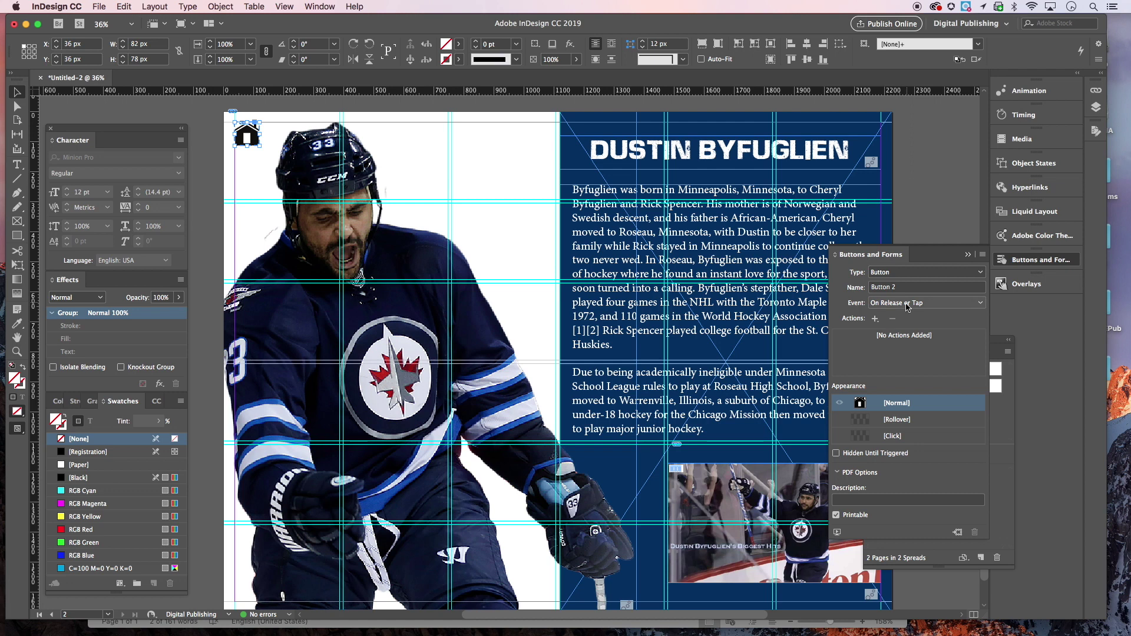
{"action": "left_click", "coordinate": [876, 320]}
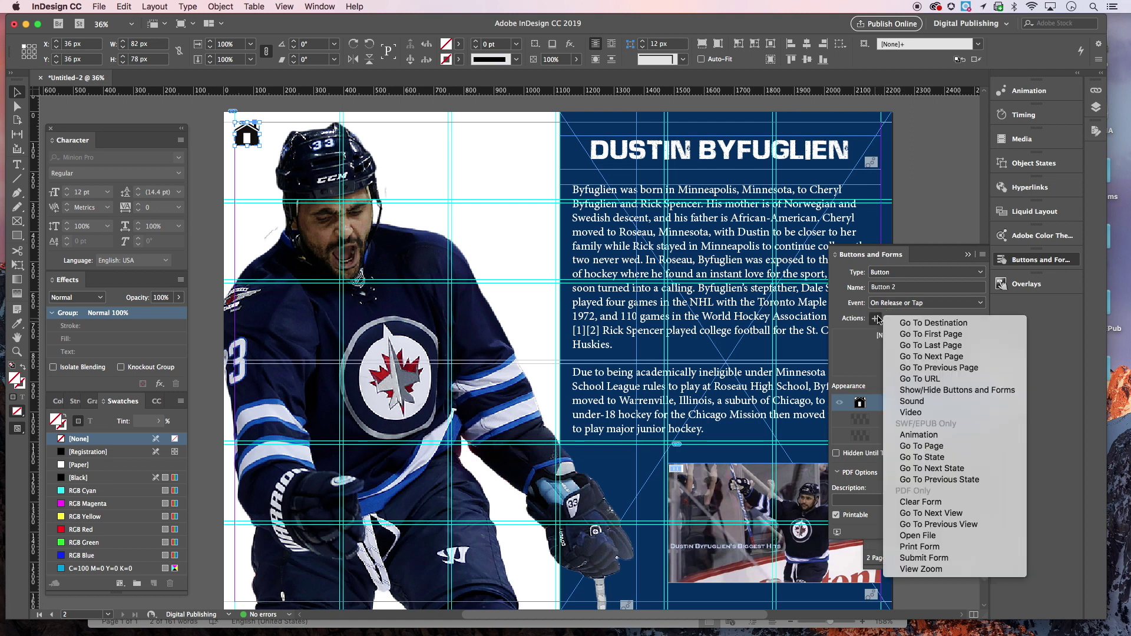
{"action": "left_click", "coordinate": [909, 337]}
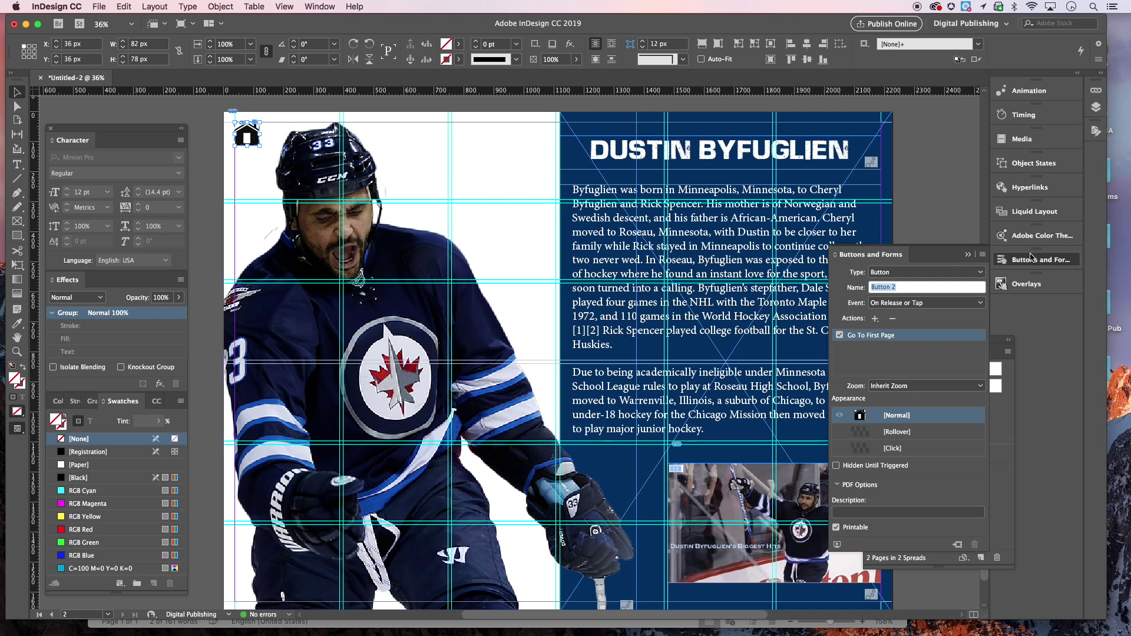
{"action": "left_click", "coordinate": [968, 255]}
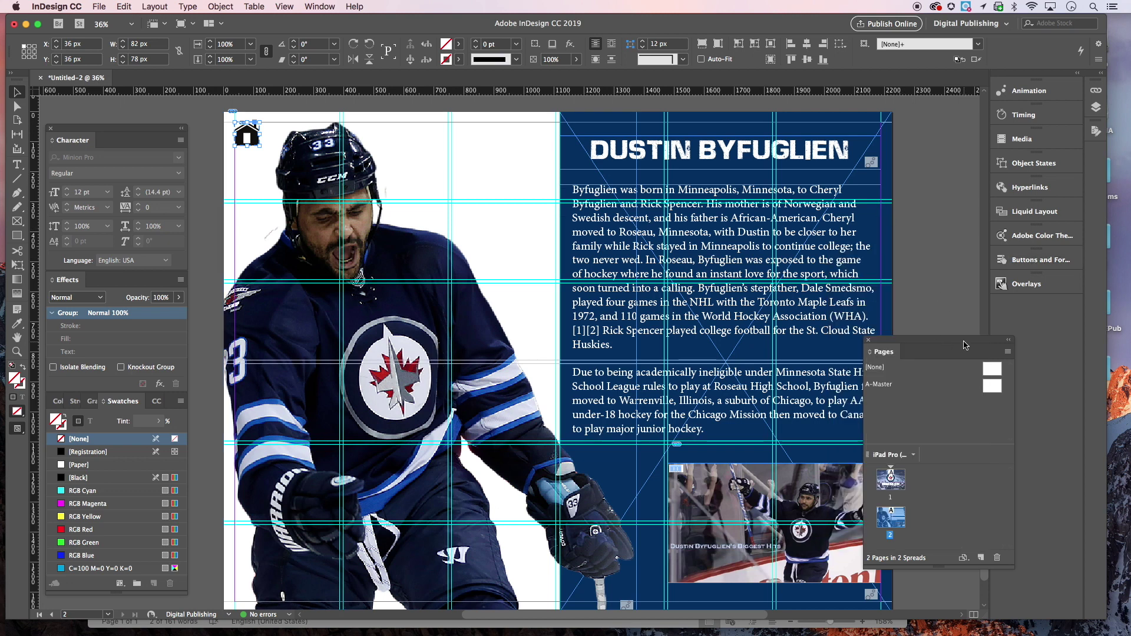
{"action": "left_click_drag", "start_coordinate": [960, 341], "coordinate": [1008, 356]}
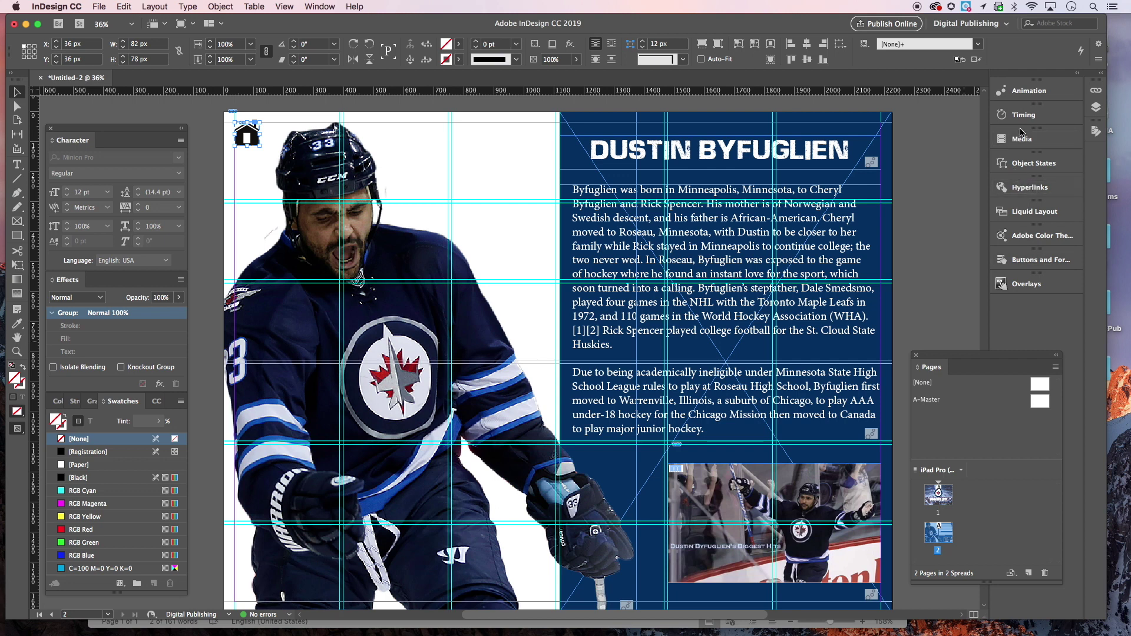
{"action": "left_click", "coordinate": [1025, 92]}
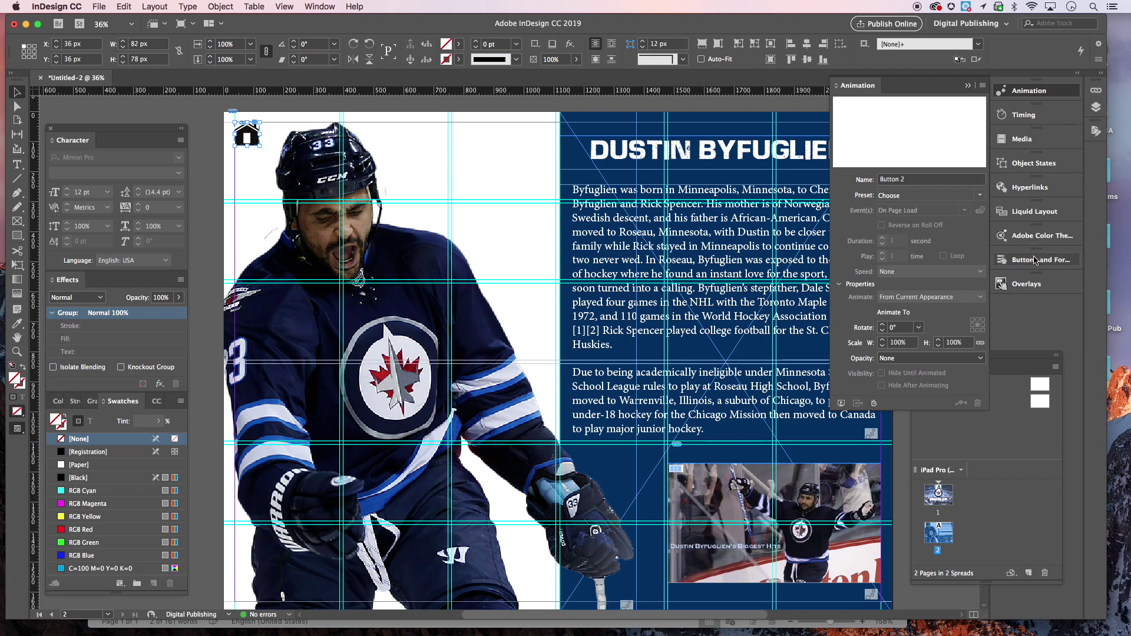
{"action": "left_click", "coordinate": [1026, 139]}
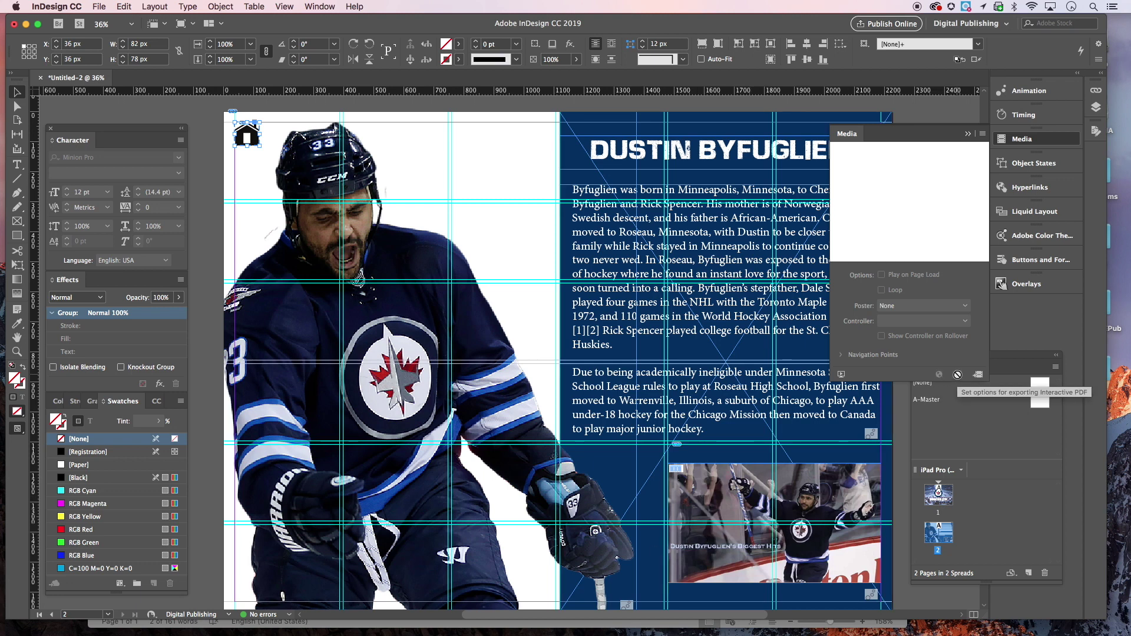
{"action": "left_click", "coordinate": [968, 134]}
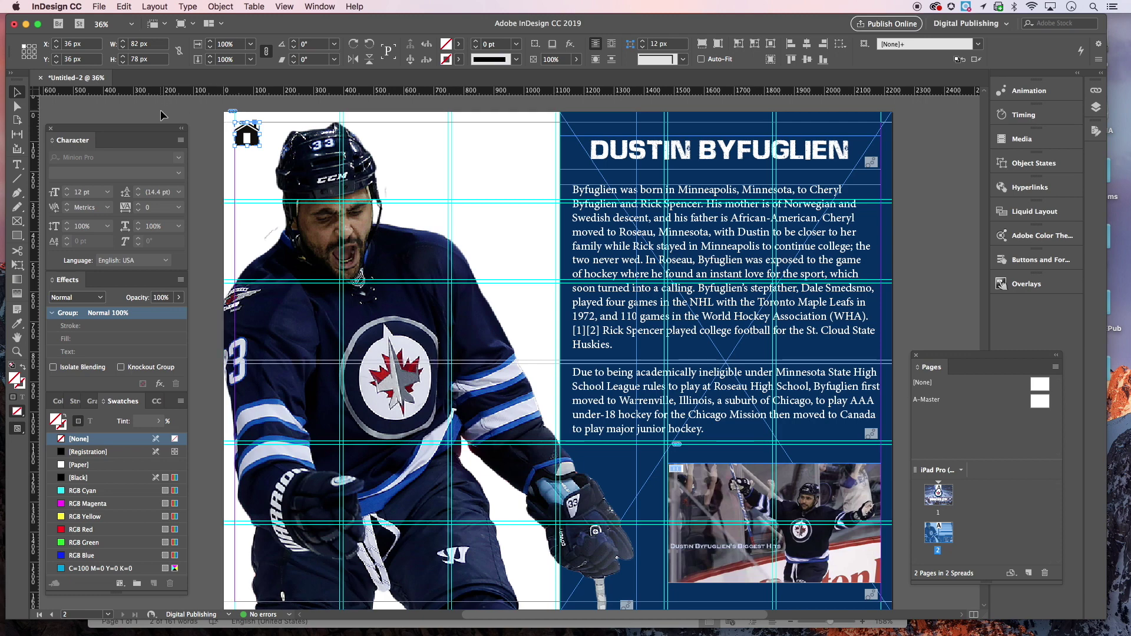
- Export the document as an EPUB (Fixed Layout) named Jets ePub in the Test folder, replacing the existing file and keeping the default export options
{"action": "left_click", "coordinate": [100, 7]}
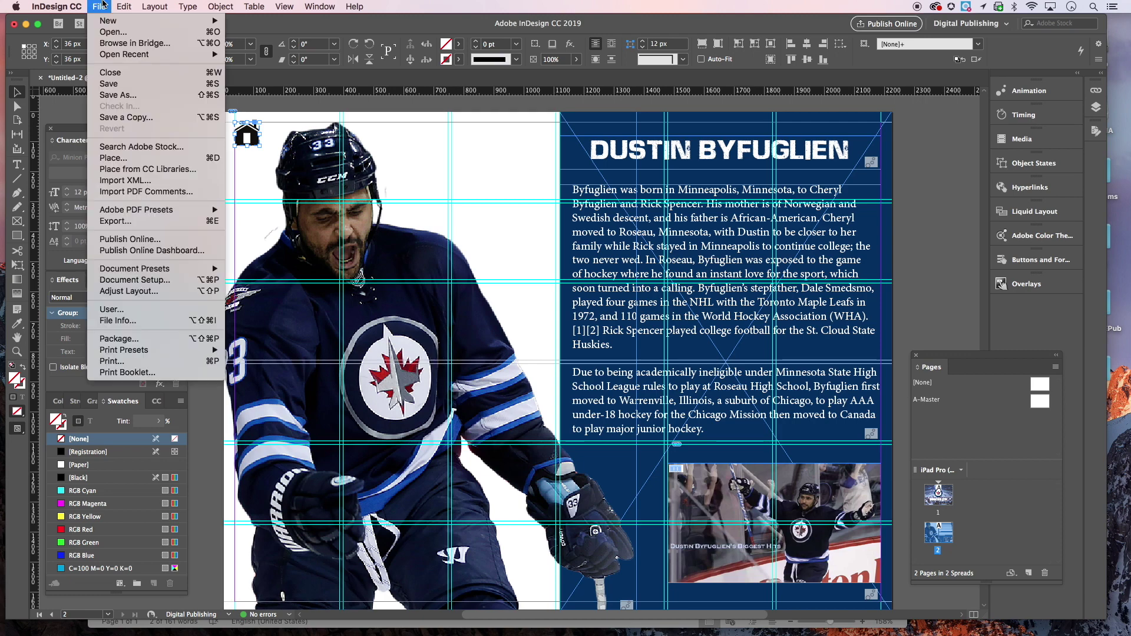
{"action": "left_click", "coordinate": [118, 223]}
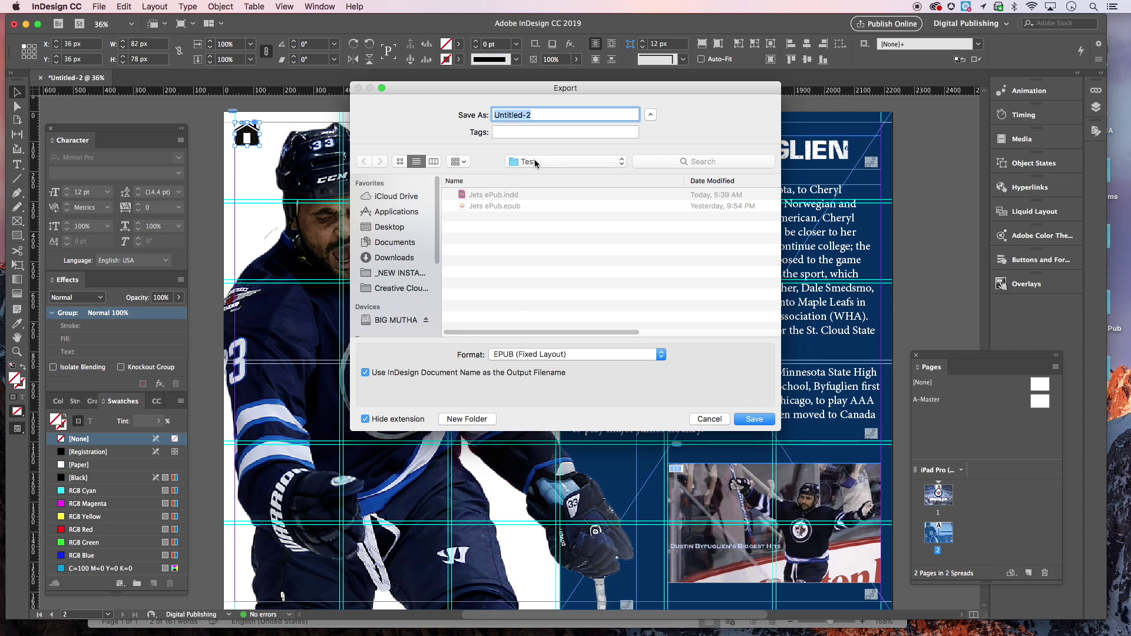
{"action": "left_click", "coordinate": [493, 206]}
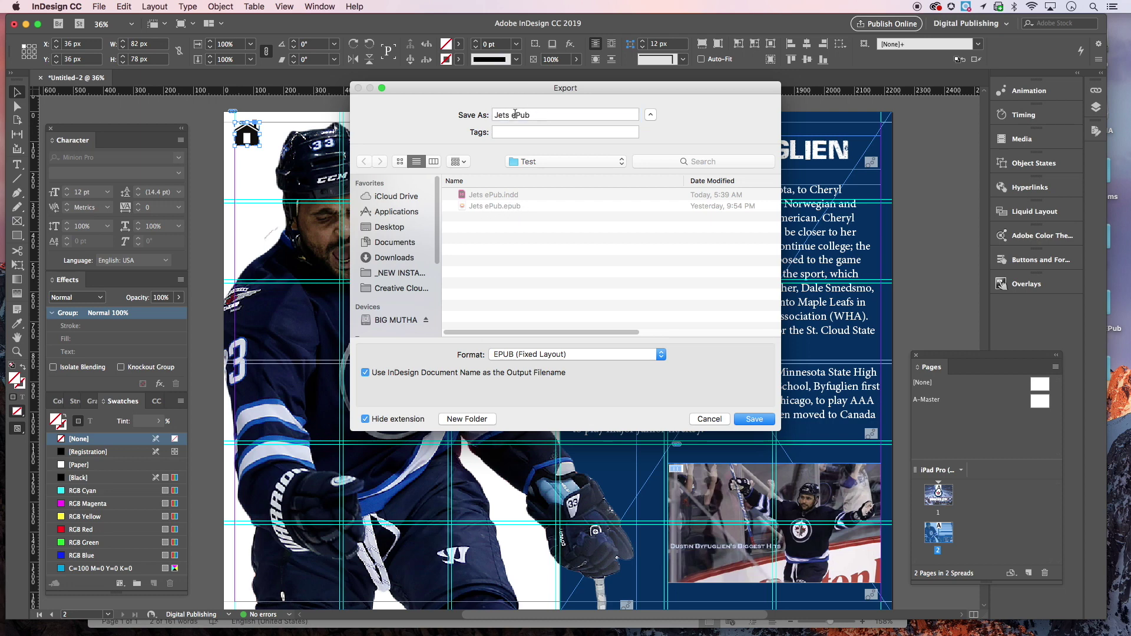
{"action": "left_click", "coordinate": [529, 357]}
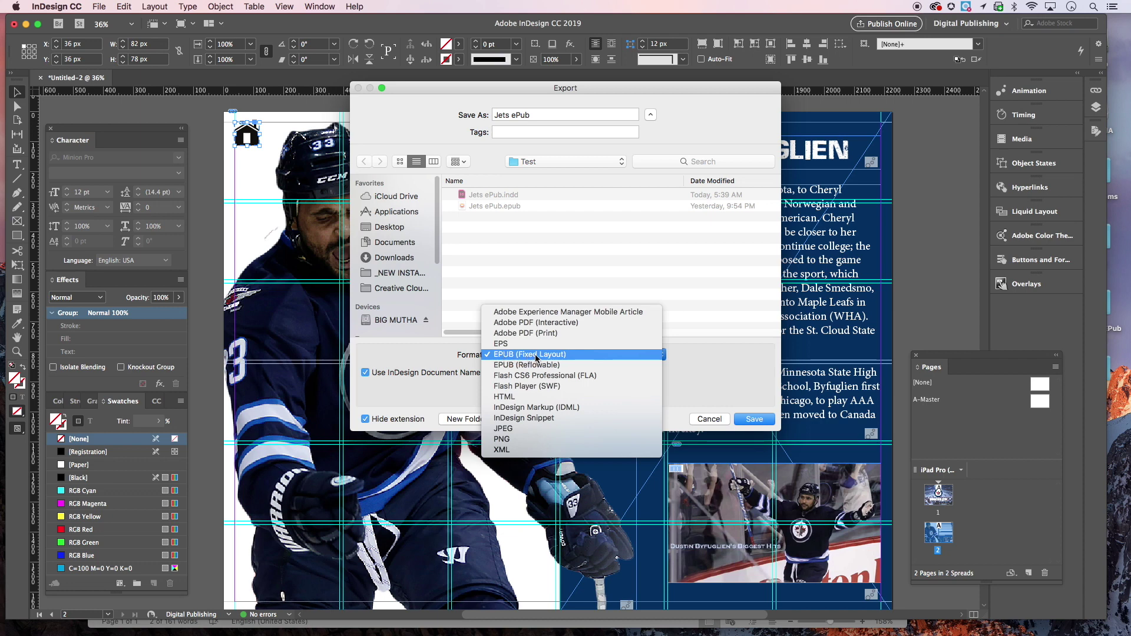
{"action": "left_click", "coordinate": [537, 356]}
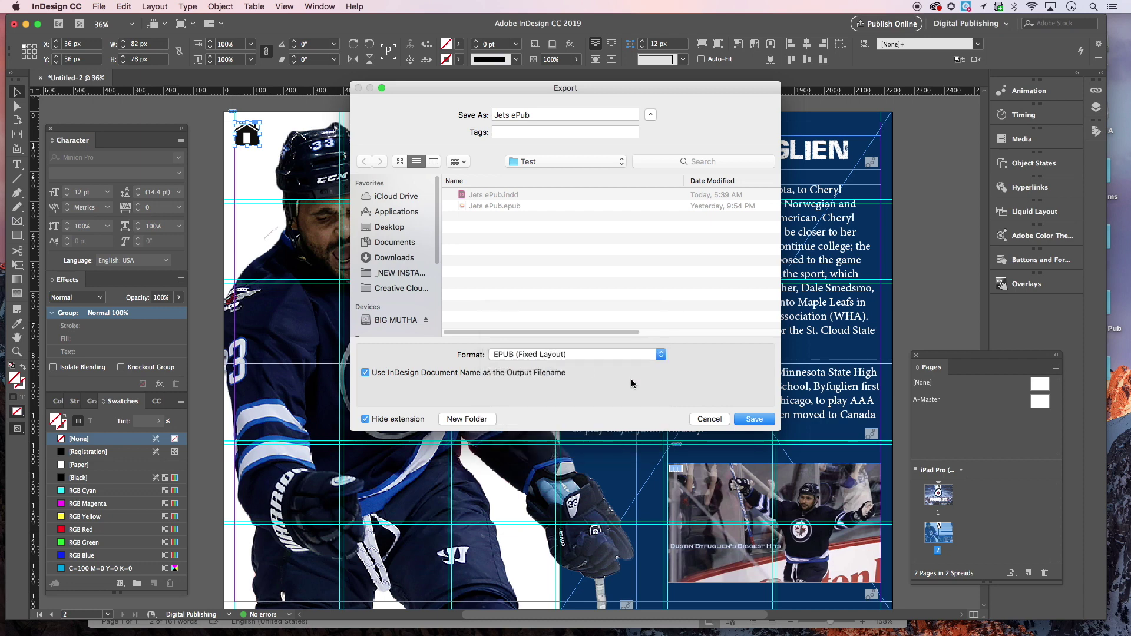
{"action": "left_click", "coordinate": [756, 421]}
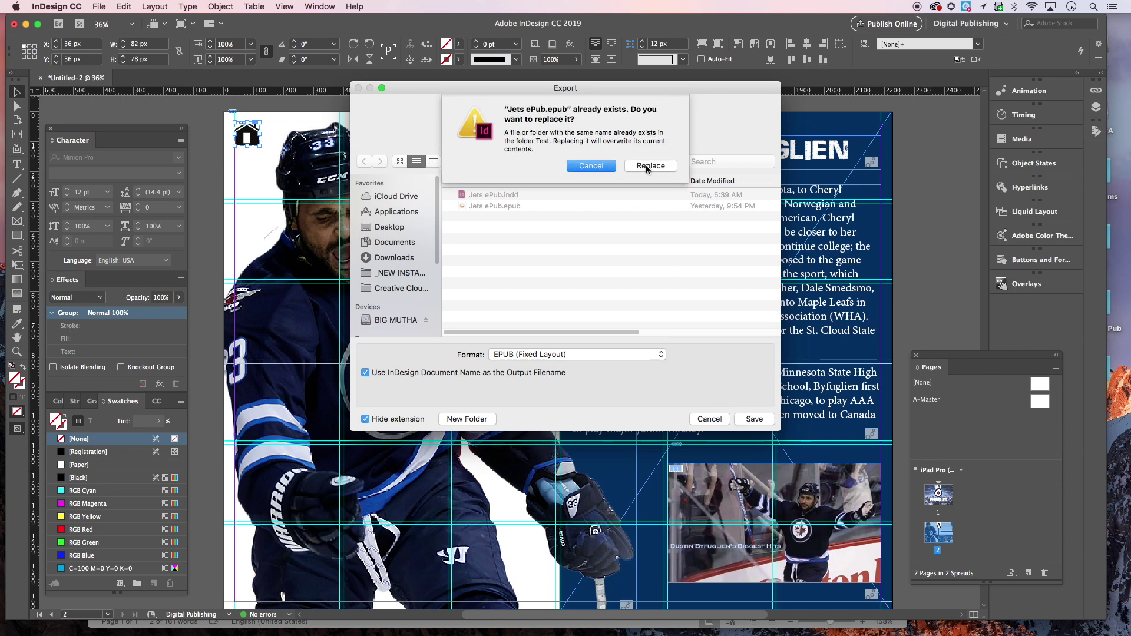
{"action": "left_click", "coordinate": [646, 165]}
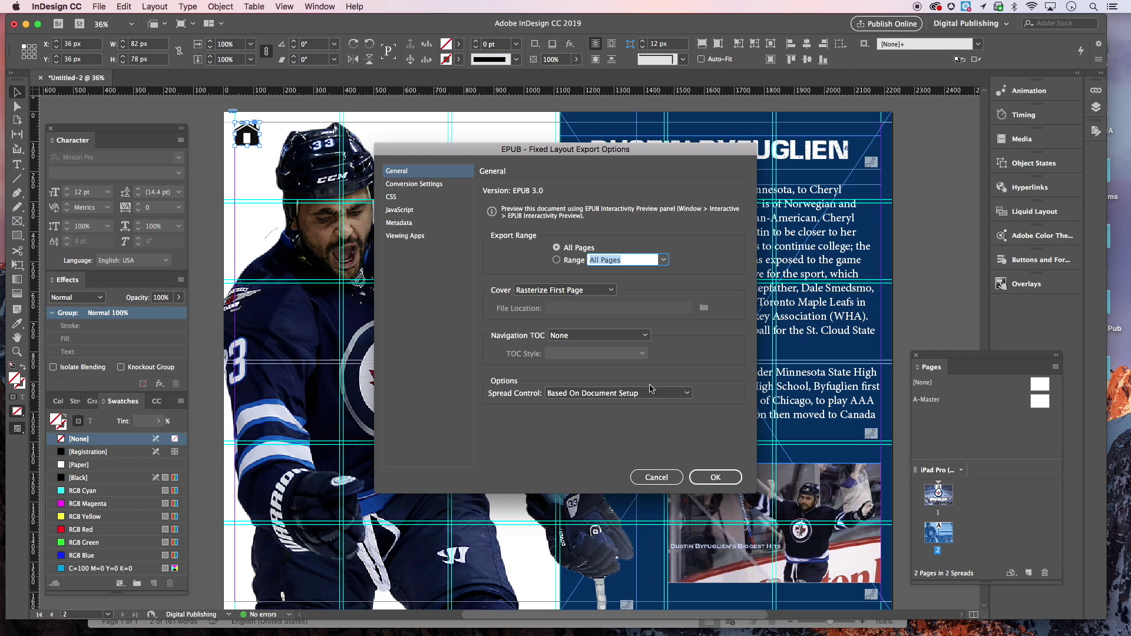
{"action": "left_click", "coordinate": [716, 476]}
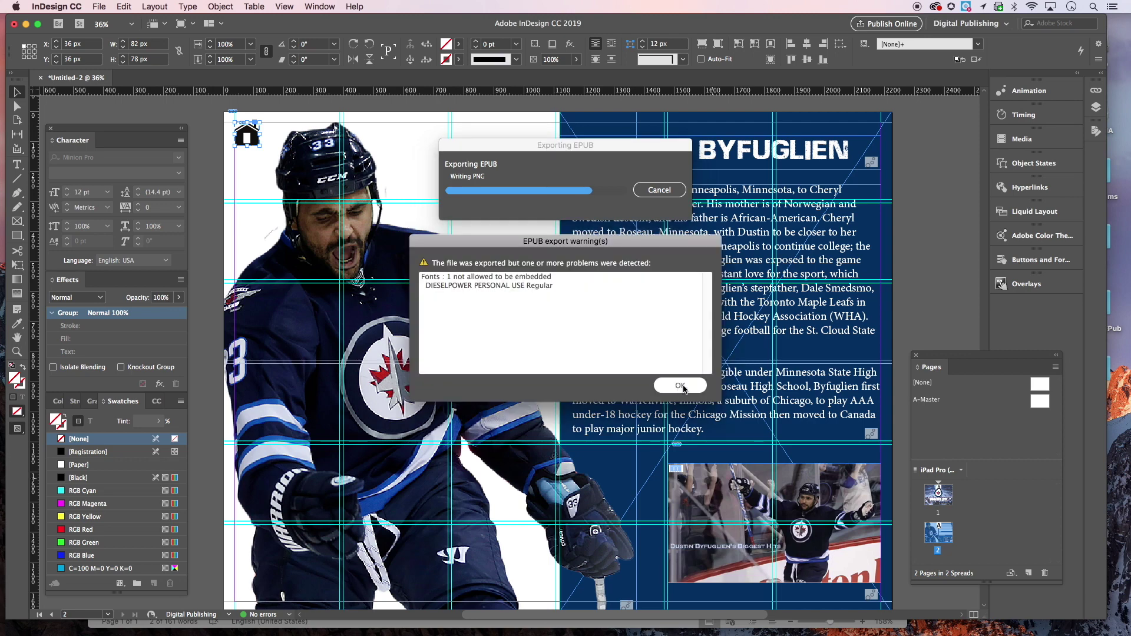
{"action": "left_click", "coordinate": [684, 386]}
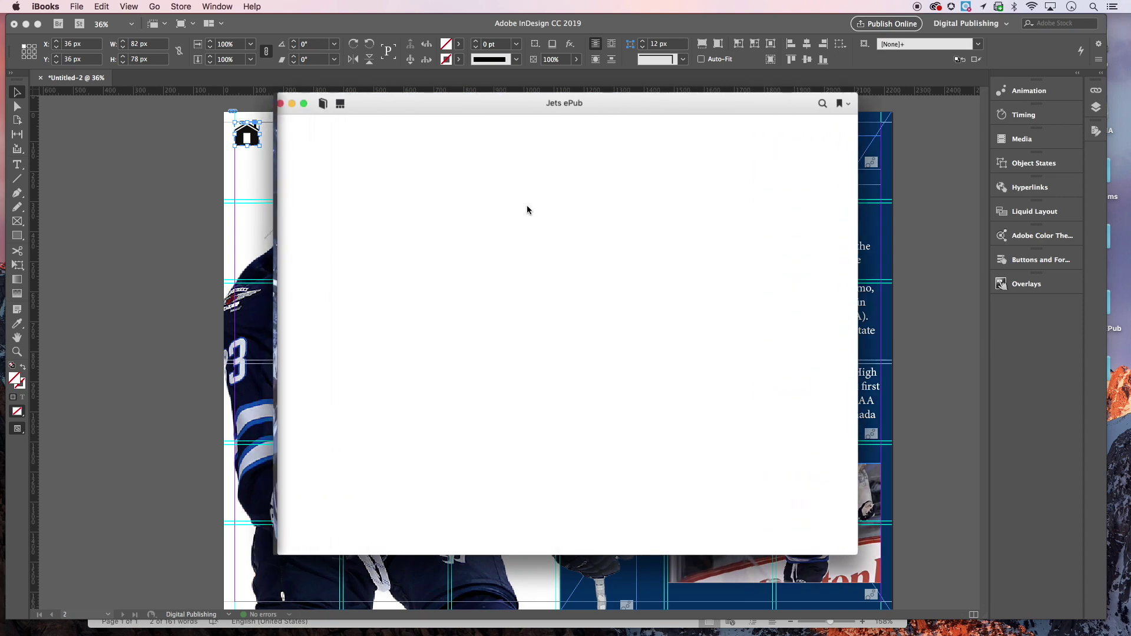
- Show the exported Jets ePub cover page in full screen in iBooks
{"action": "left_click_drag", "start_coordinate": [505, 104], "coordinate": [525, 96]}
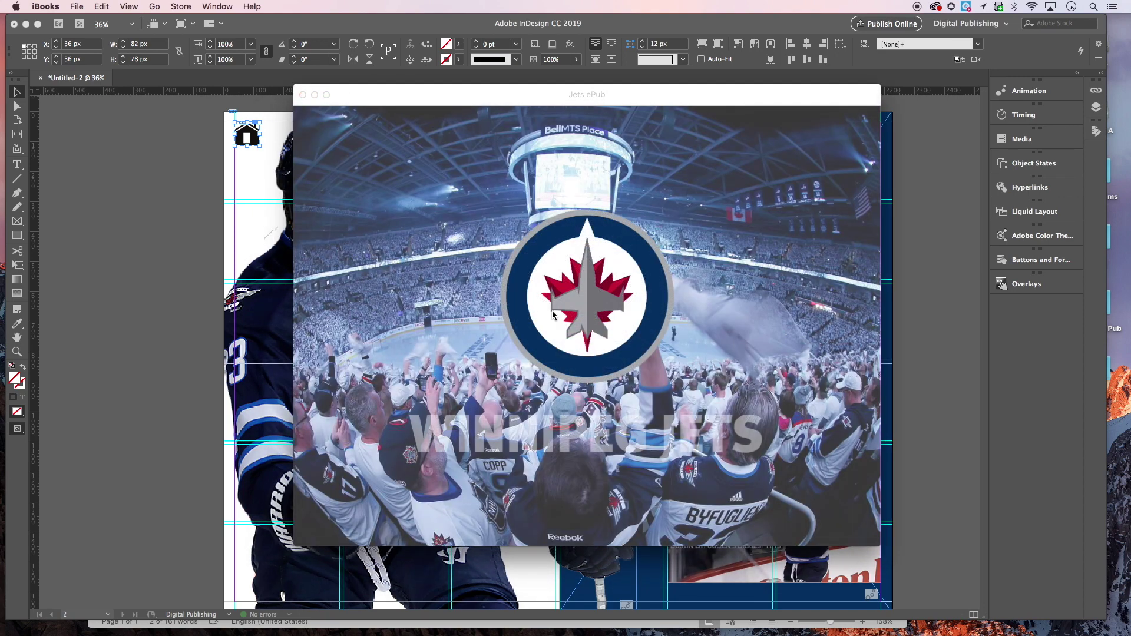
{"action": "mouse_move", "coordinate": [447, 92]}
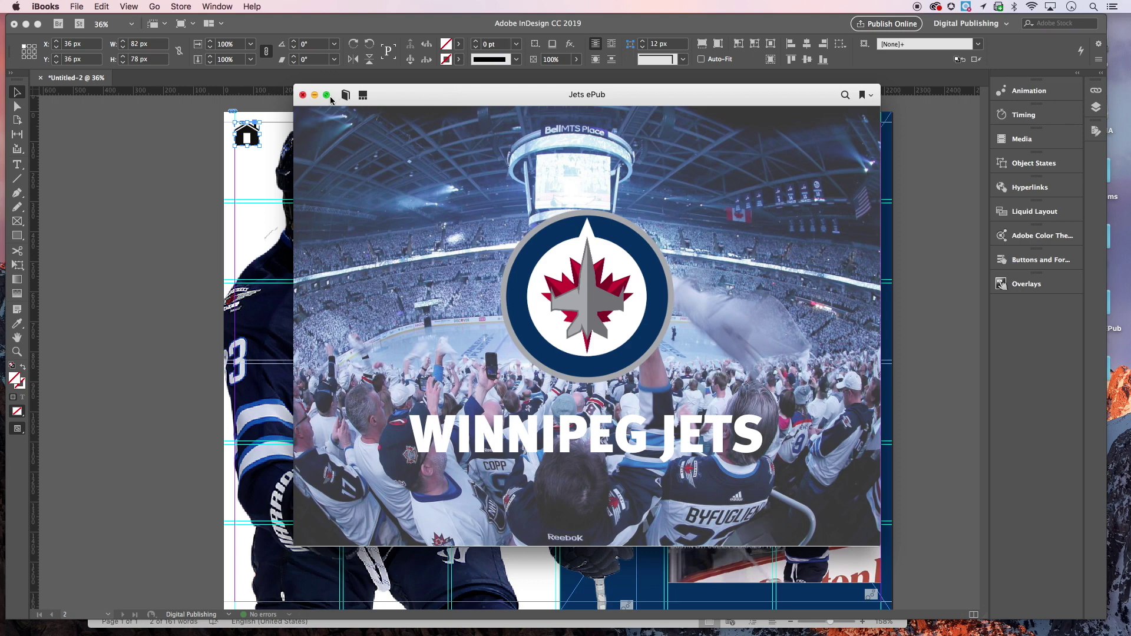
{"action": "left_click", "coordinate": [129, 7]}
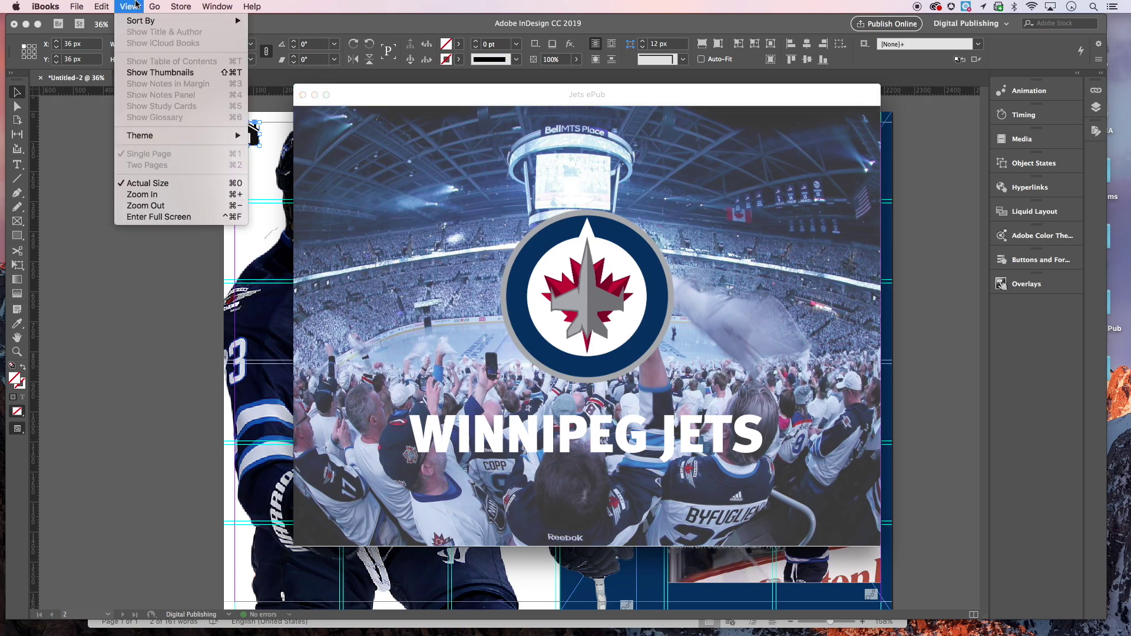
{"action": "left_click", "coordinate": [142, 217]}
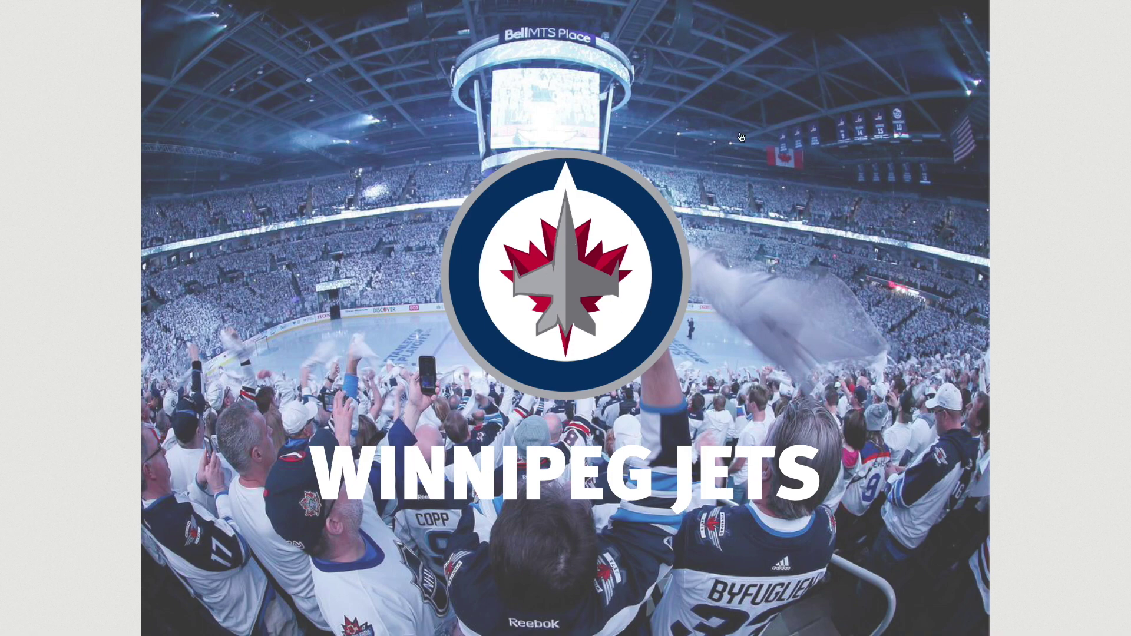
{"action": "mouse_move", "coordinate": [1119, 318]}
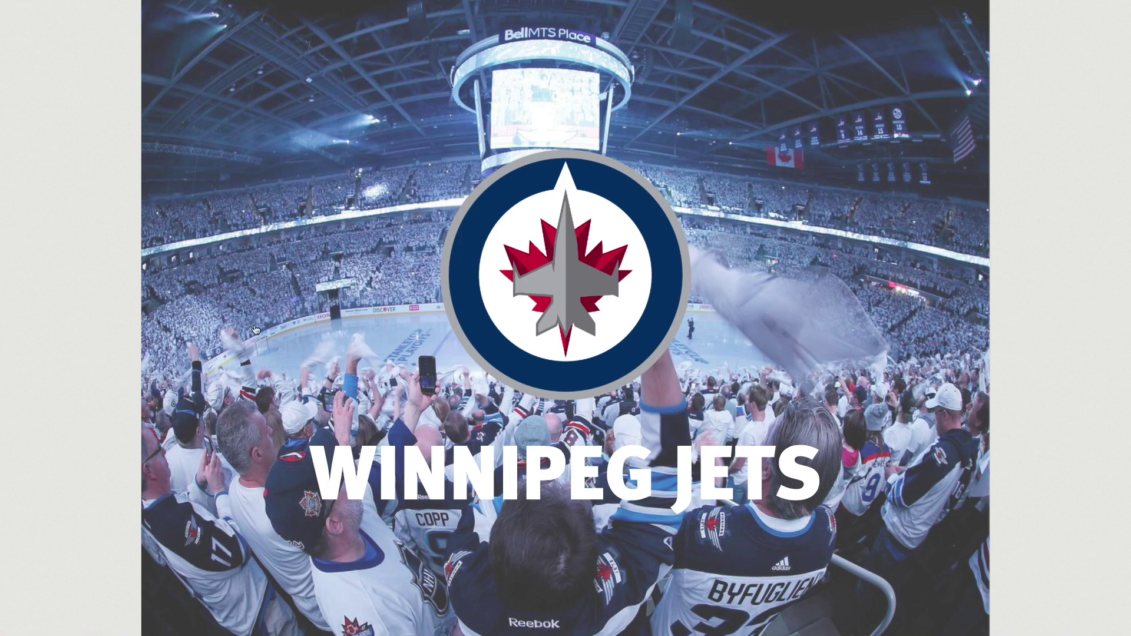